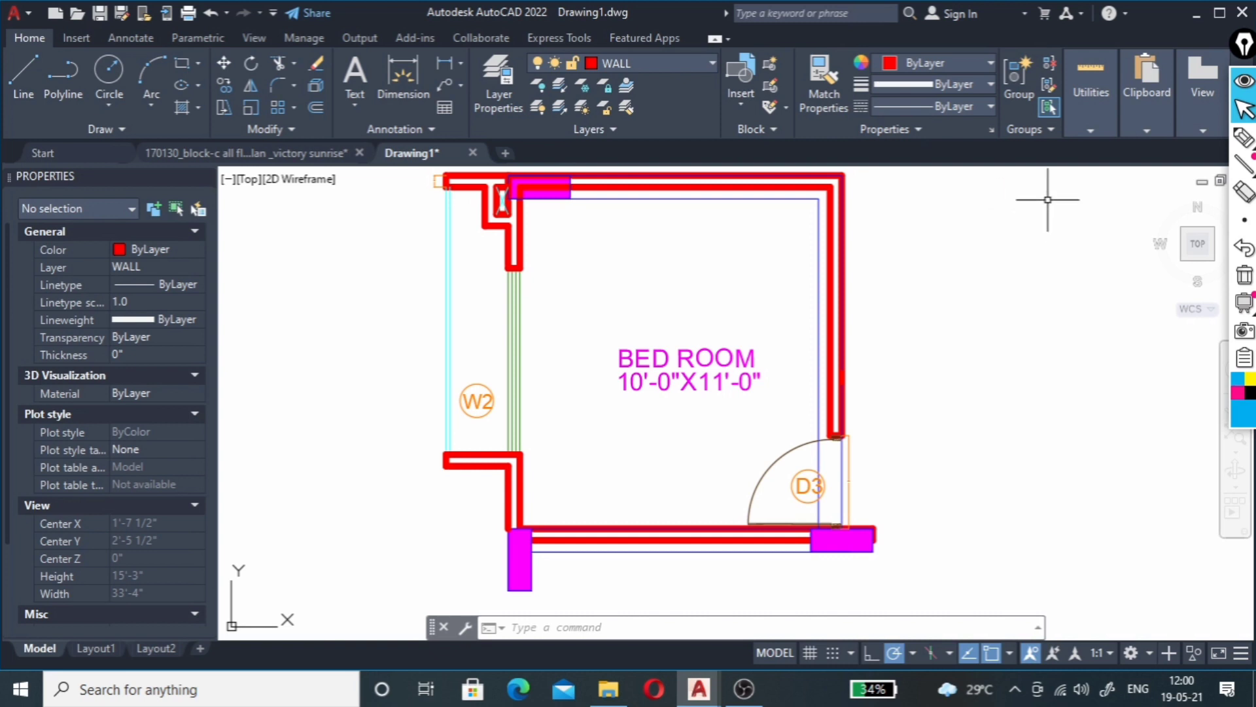
Step: Activate the freehand pen on the floating screen-annotation toolbar
{"action": "left_click", "coordinate": [1247, 145]}
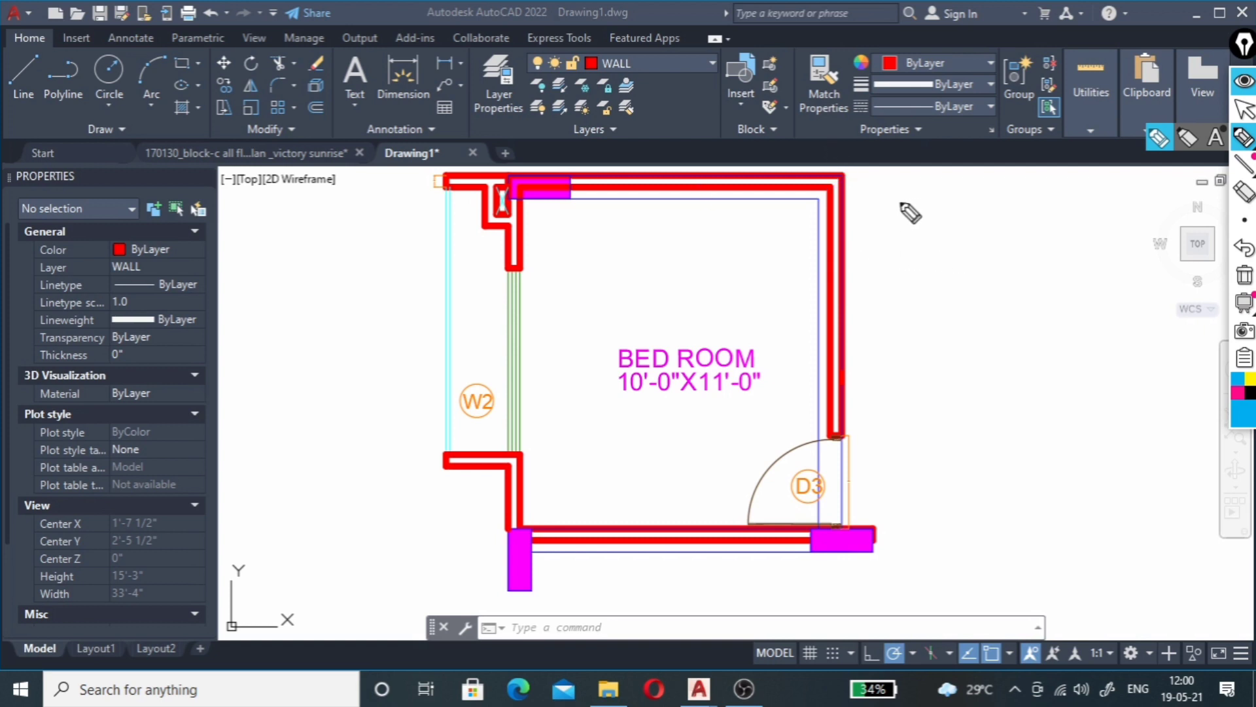
Step: Write and underline the 'Clients requirement' heading, then list 1. Bed and 2. wardrobe
{"action": "mouse_move", "coordinate": [909, 192]}
{"action": "left_mouse_down"}
{"action": "mouse_move", "coordinate": [914, 212]}
{"action": "mouse_move", "coordinate": [940, 213]}
{"action": "mouse_move", "coordinate": [971, 192]}
{"action": "mouse_move", "coordinate": [967, 216]}
{"action": "mouse_move", "coordinate": [1170, 185]}
{"action": "left_mouse_up"}
{"action": "left_click_drag", "start_coordinate": [894, 246], "coordinate": [1112, 216]}
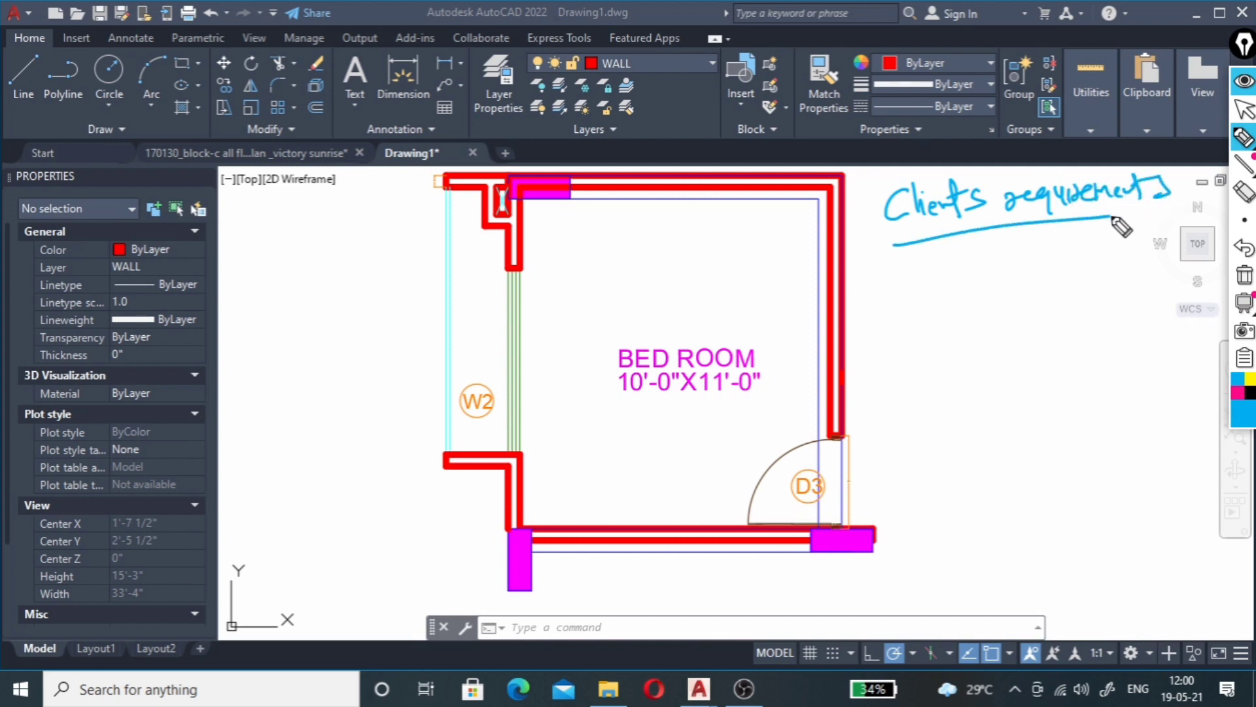
{"action": "mouse_move", "coordinate": [882, 277]}
{"action": "left_mouse_down"}
{"action": "mouse_move", "coordinate": [886, 295]}
{"action": "mouse_move", "coordinate": [987, 278]}
{"action": "left_mouse_up"}
{"action": "left_click", "coordinate": [901, 286]}
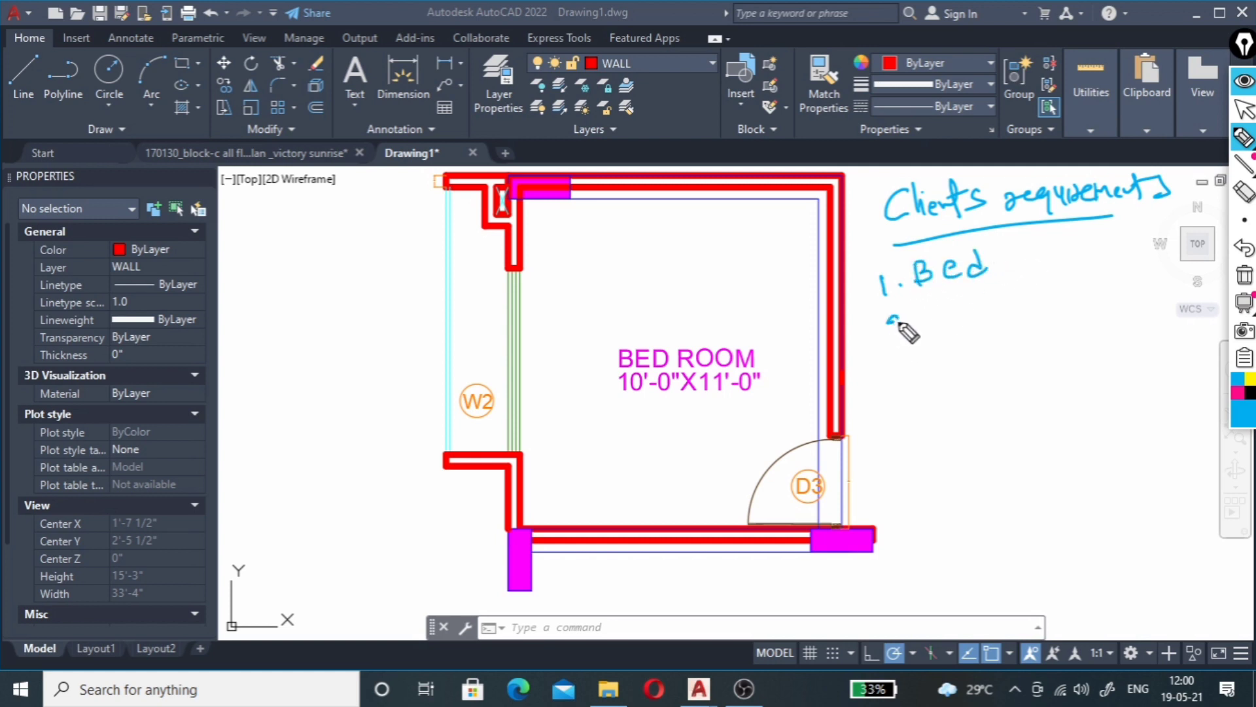
{"action": "left_click", "coordinate": [918, 335]}
{"action": "mouse_move", "coordinate": [888, 318]}
{"action": "left_mouse_down"}
{"action": "mouse_move", "coordinate": [911, 339]}
{"action": "mouse_move", "coordinate": [1073, 295]}
{"action": "left_mouse_up"}
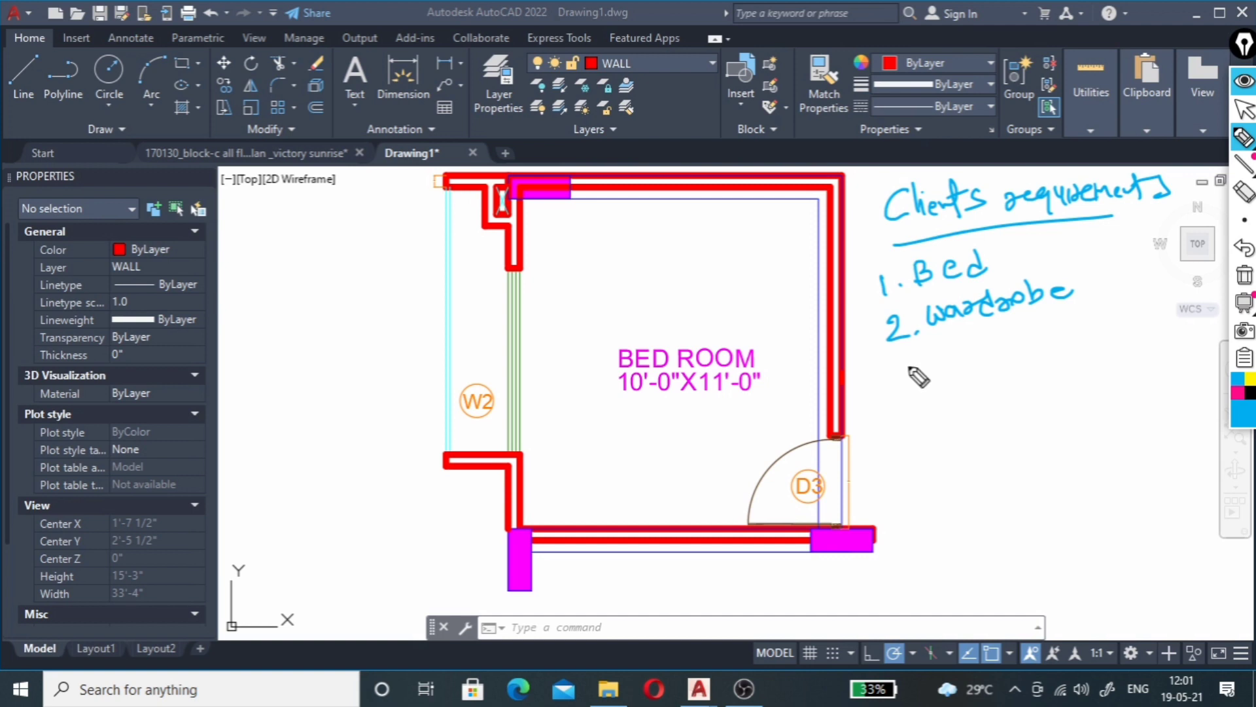
Step: Add 3. side table and 4. Study table to the handwritten list
{"action": "mouse_move", "coordinate": [890, 367]}
{"action": "left_mouse_down"}
{"action": "mouse_move", "coordinate": [915, 380]}
{"action": "mouse_move", "coordinate": [889, 387]}
{"action": "left_mouse_up"}
{"action": "left_click", "coordinate": [920, 385]}
{"action": "mouse_move", "coordinate": [937, 352]}
{"action": "left_mouse_down"}
{"action": "mouse_move", "coordinate": [957, 366]}
{"action": "mouse_move", "coordinate": [938, 363]}
{"action": "mouse_move", "coordinate": [1100, 344]}
{"action": "left_mouse_up"}
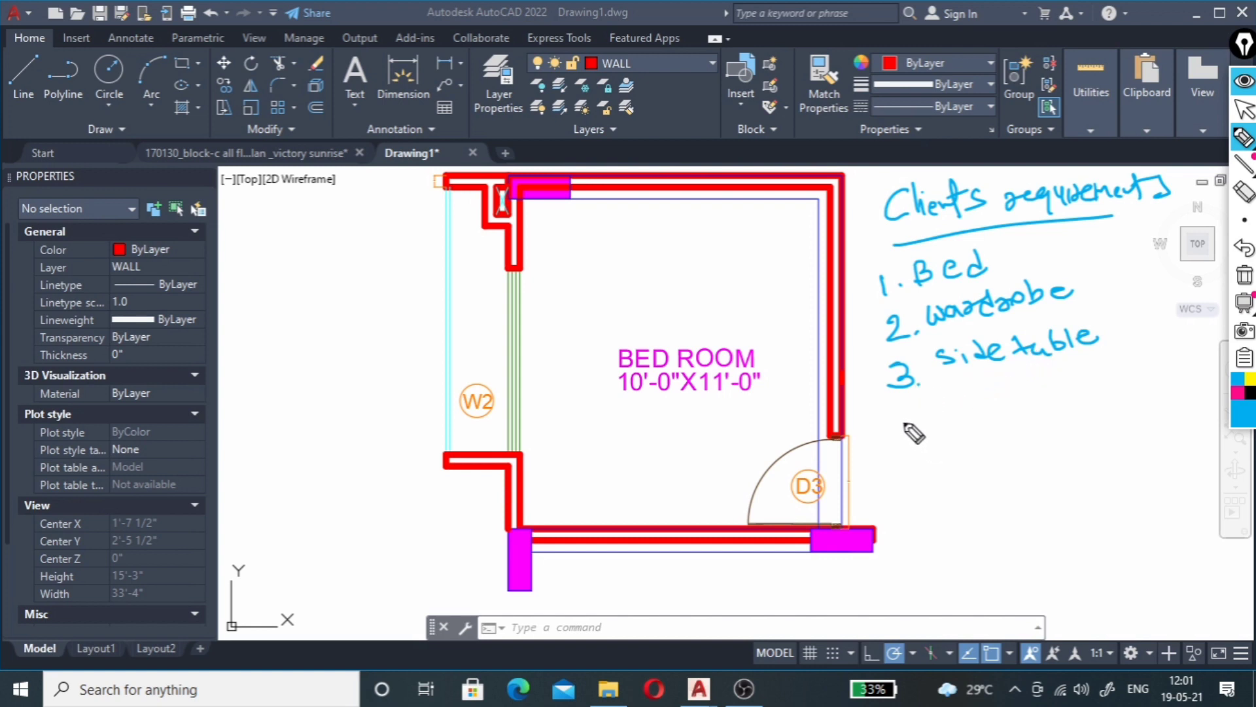
{"action": "left_click_drag", "start_coordinate": [911, 404], "coordinate": [914, 432]}
{"action": "left_click", "coordinate": [929, 416]}
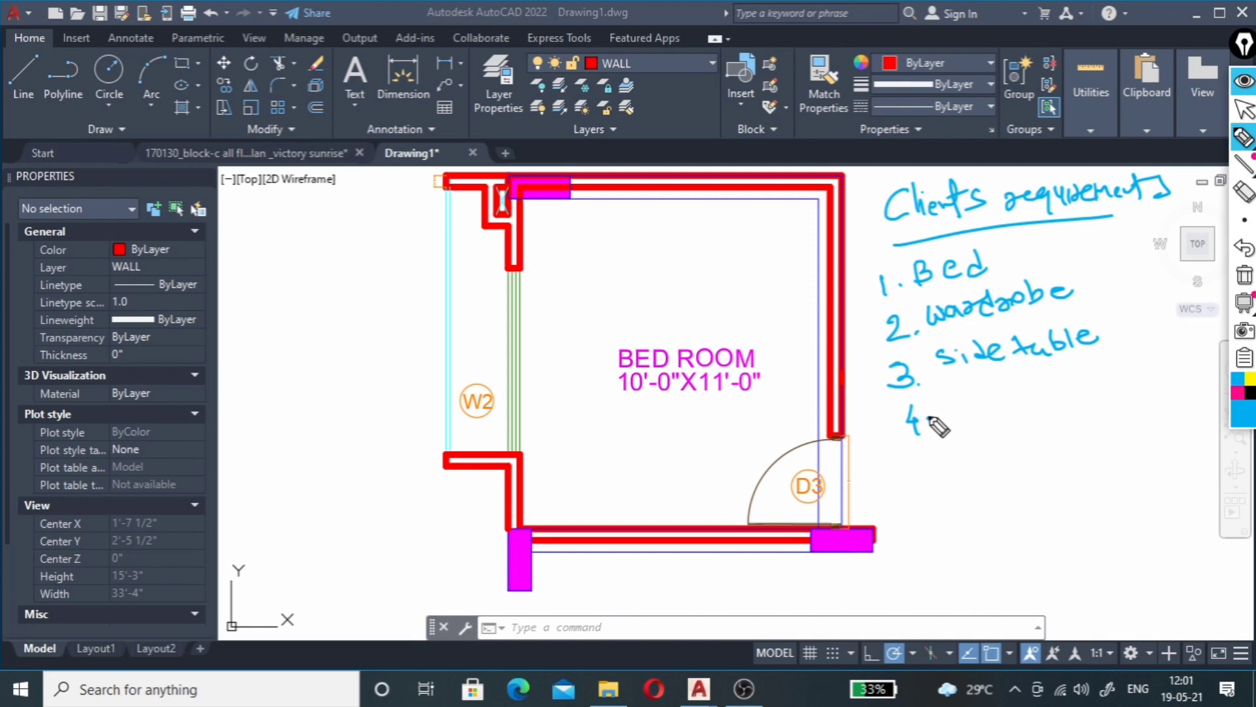
{"action": "left_click", "coordinate": [929, 418]}
{"action": "mouse_move", "coordinate": [961, 391]}
{"action": "left_mouse_down"}
{"action": "mouse_move", "coordinate": [943, 411]}
{"action": "mouse_move", "coordinate": [1028, 396]}
{"action": "mouse_move", "coordinate": [1013, 415]}
{"action": "mouse_move", "coordinate": [1055, 386]}
{"action": "mouse_move", "coordinate": [1115, 390]}
{"action": "left_mouse_up"}
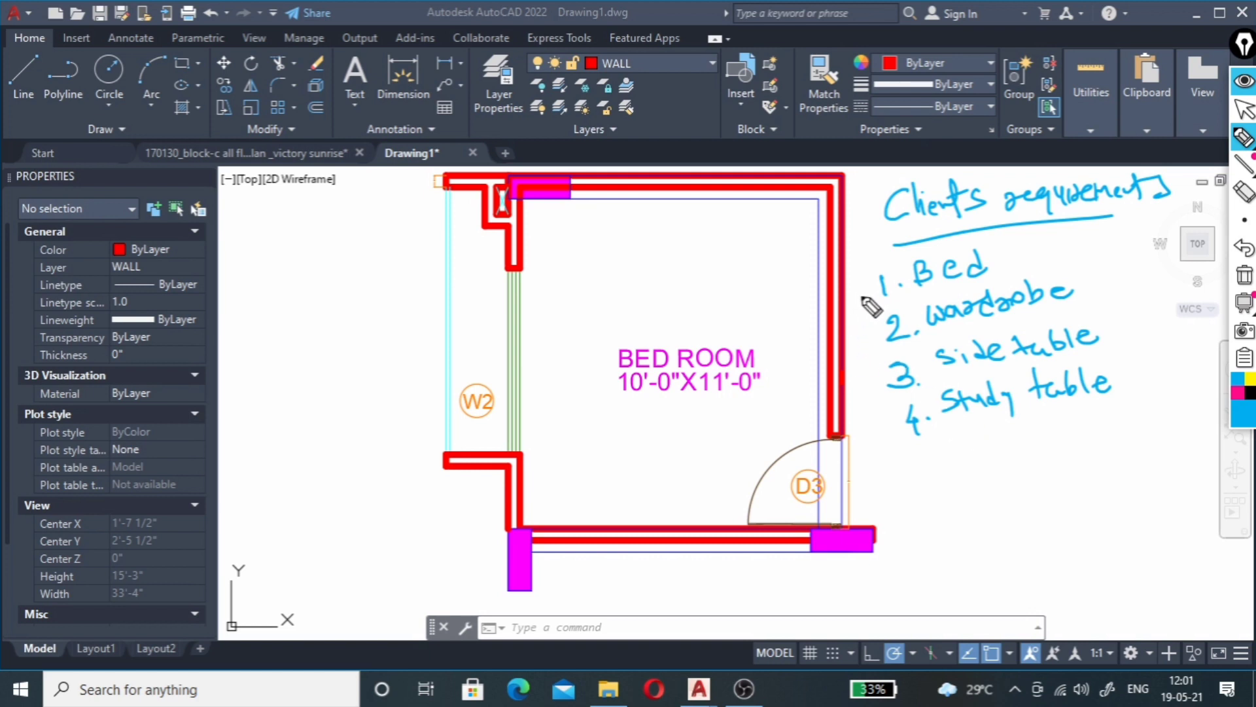
Step: Tick off Bed, wardrobe, side table and Study table in the list
{"action": "left_click_drag", "start_coordinate": [859, 295], "coordinate": [879, 290]}
{"action": "left_click_drag", "start_coordinate": [860, 341], "coordinate": [878, 331]}
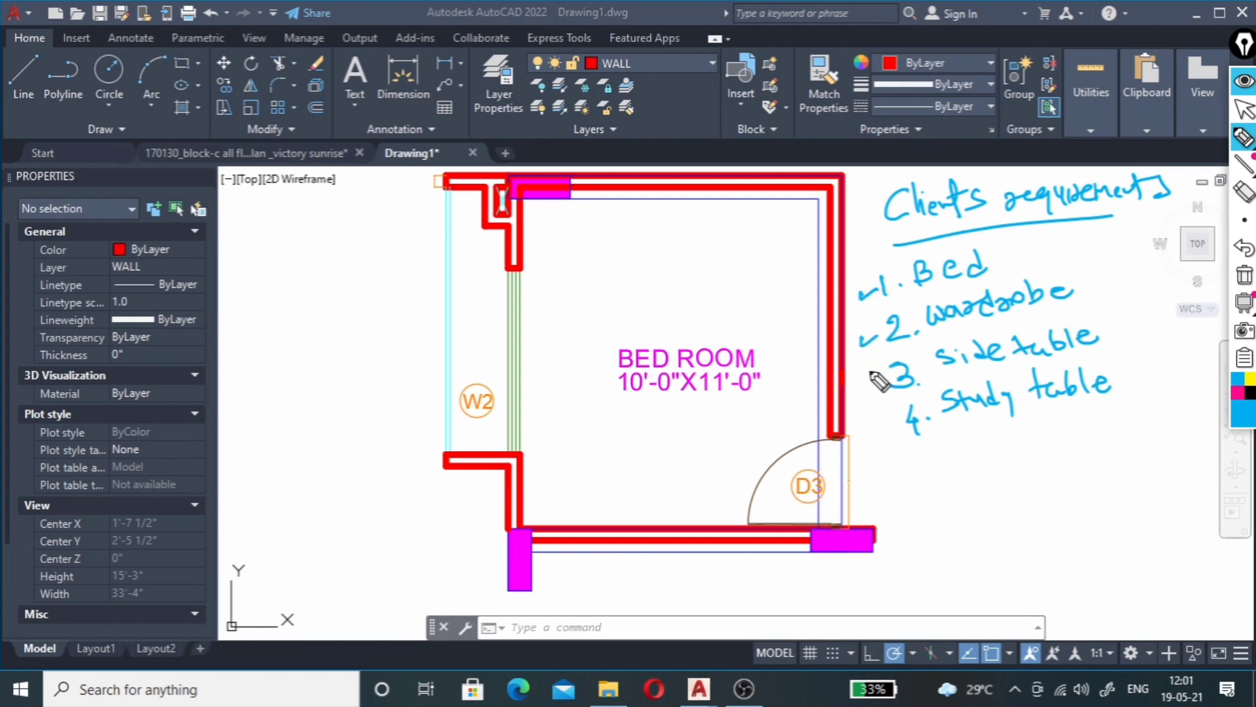
{"action": "left_click_drag", "start_coordinate": [870, 387], "coordinate": [913, 379]}
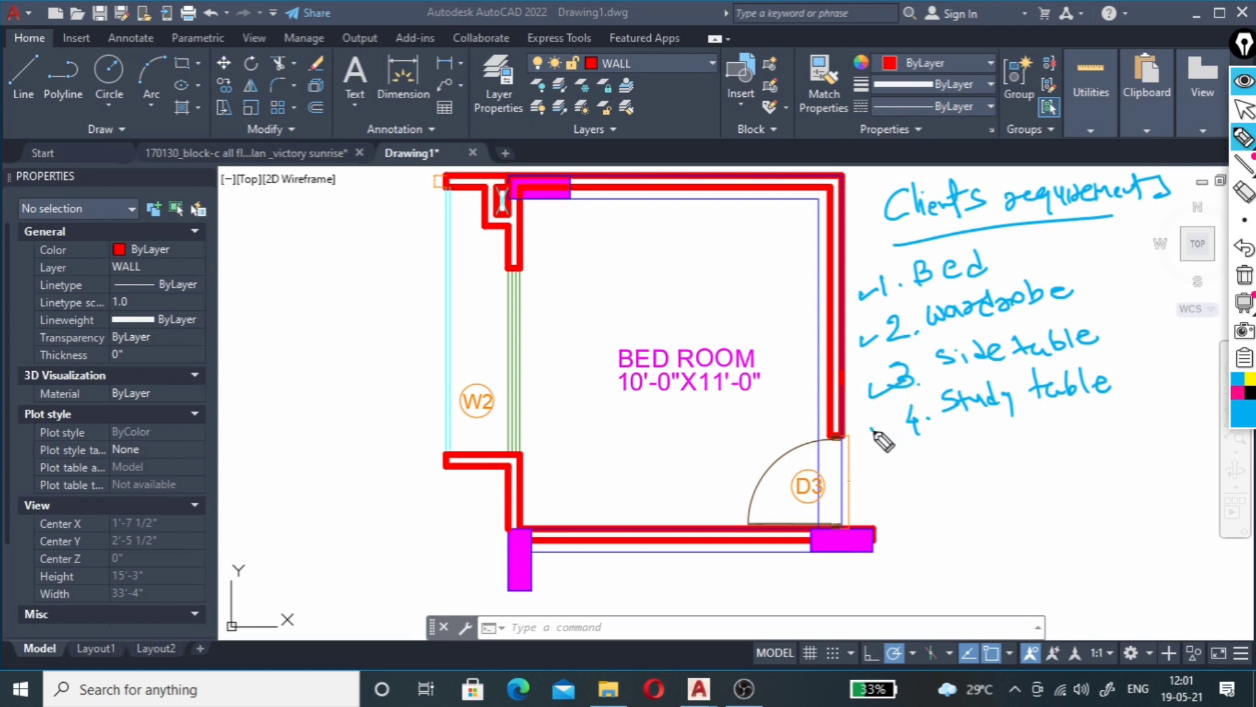
{"action": "left_click_drag", "start_coordinate": [872, 429], "coordinate": [928, 430]}
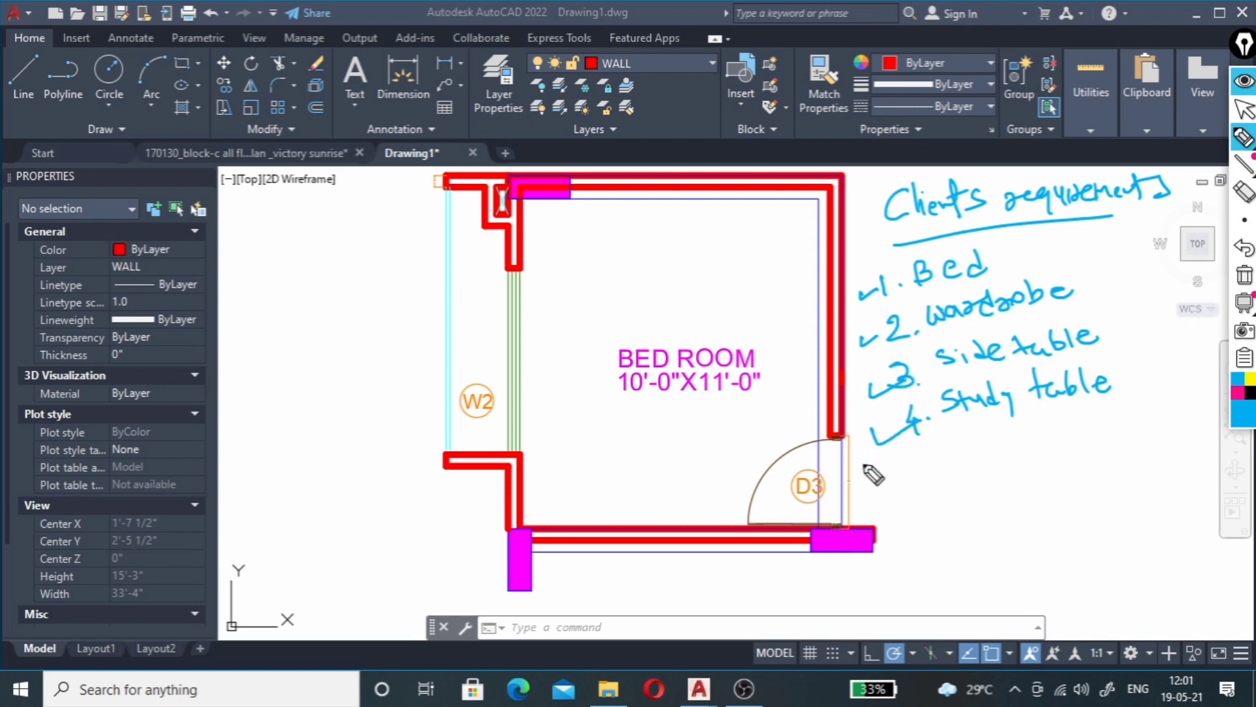
Step: Add 5. chair and 6. dressing table, and box the dressing table item
{"action": "mouse_move", "coordinate": [935, 440]}
{"action": "left_mouse_down"}
{"action": "mouse_move", "coordinate": [923, 468]}
{"action": "mouse_move", "coordinate": [1001, 462]}
{"action": "mouse_move", "coordinate": [1063, 419]}
{"action": "left_mouse_up"}
{"action": "left_click", "coordinate": [947, 450]}
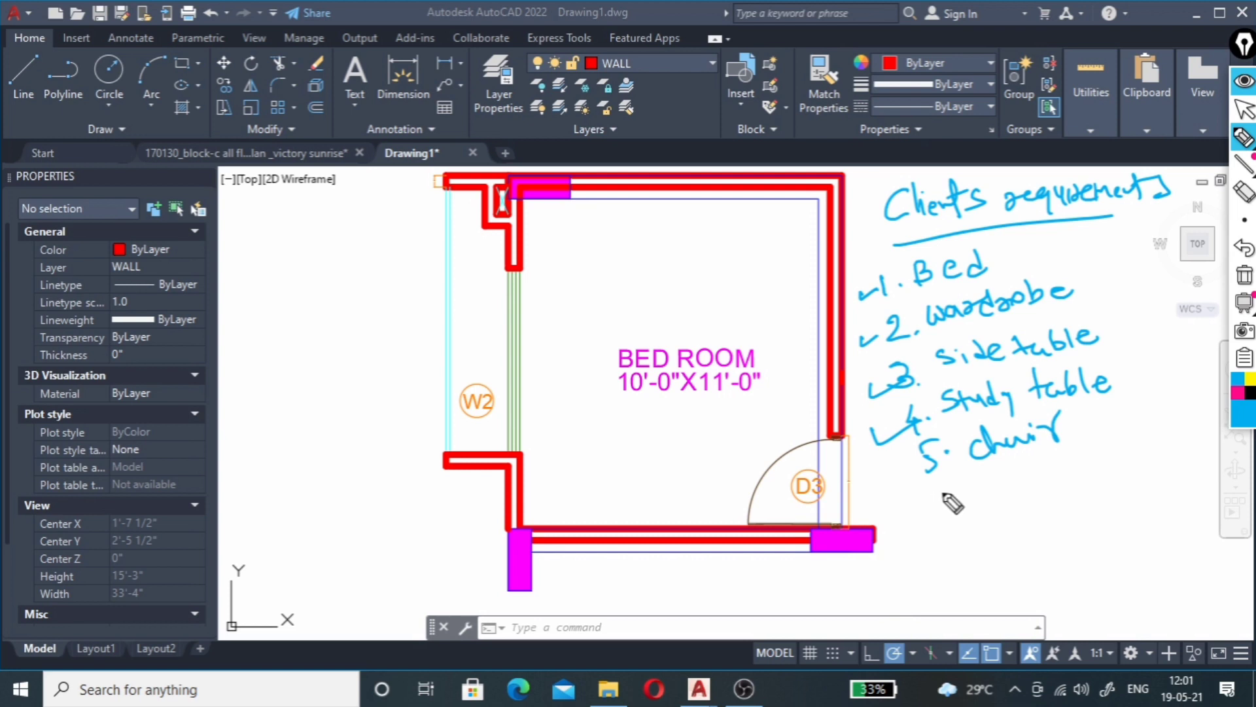
{"action": "mouse_move", "coordinate": [947, 484]}
{"action": "left_mouse_down"}
{"action": "mouse_move", "coordinate": [939, 505]}
{"action": "mouse_move", "coordinate": [1038, 471]}
{"action": "mouse_move", "coordinate": [1121, 471]}
{"action": "left_mouse_up"}
{"action": "left_click", "coordinate": [962, 513]}
{"action": "mouse_move", "coordinate": [1121, 419]}
{"action": "left_mouse_down"}
{"action": "mouse_move", "coordinate": [1120, 451]}
{"action": "mouse_move", "coordinate": [1165, 459]}
{"action": "left_mouse_up"}
{"action": "mouse_move", "coordinate": [1170, 423]}
{"action": "left_mouse_down"}
{"action": "mouse_move", "coordinate": [1172, 453]}
{"action": "mouse_move", "coordinate": [1186, 437]}
{"action": "left_mouse_up"}
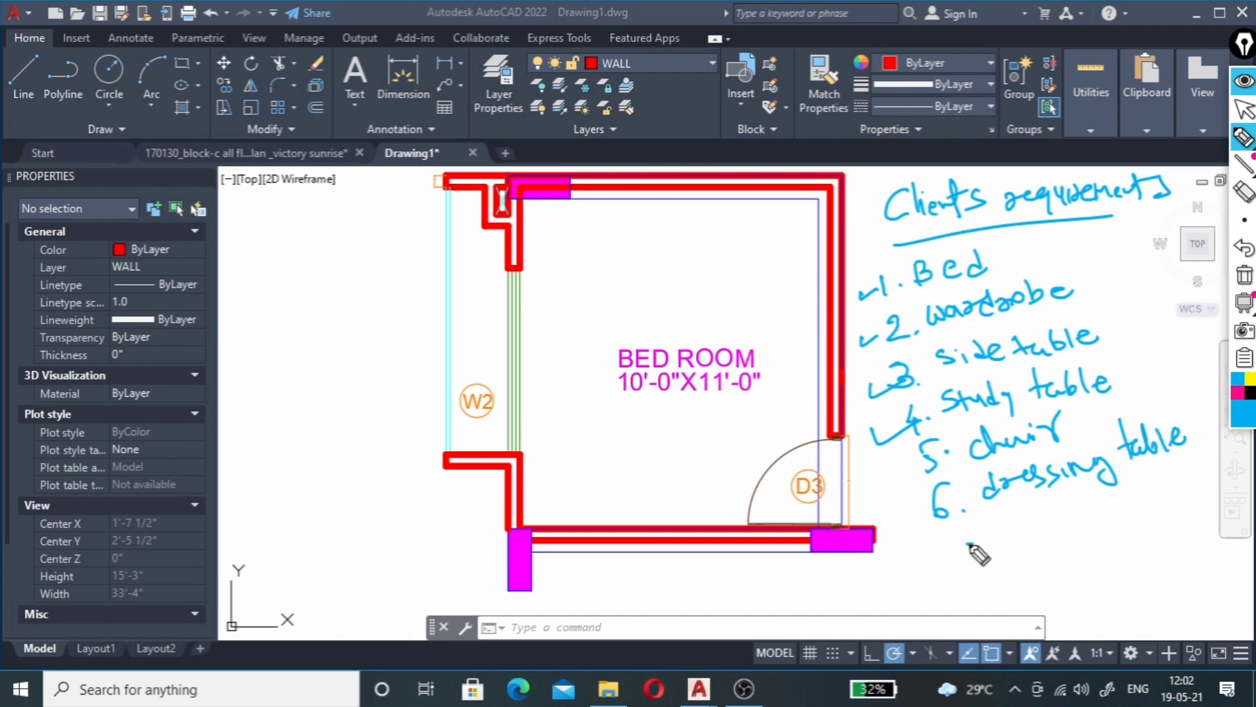
{"action": "left_click_drag", "start_coordinate": [968, 544], "coordinate": [1107, 494]}
{"action": "mouse_move", "coordinate": [907, 489]}
{"action": "left_mouse_down"}
{"action": "mouse_move", "coordinate": [910, 520]}
{"action": "mouse_move", "coordinate": [902, 494]}
{"action": "mouse_move", "coordinate": [1188, 409]}
{"action": "mouse_move", "coordinate": [1204, 452]}
{"action": "mouse_move", "coordinate": [1178, 484]}
{"action": "mouse_move", "coordinate": [932, 570]}
{"action": "mouse_move", "coordinate": [902, 497]}
{"action": "mouse_move", "coordinate": [931, 543]}
{"action": "left_mouse_up"}
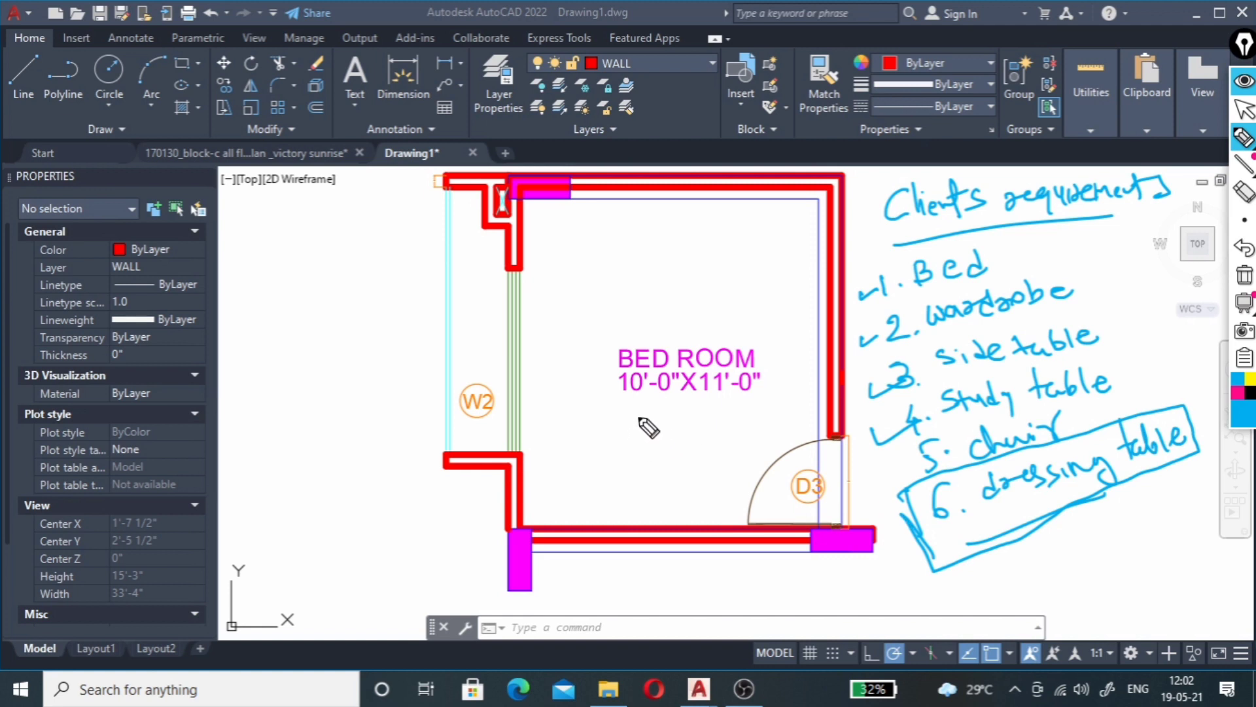
Step: Underline and circle the BED ROOM label, then wipe all the ink
{"action": "left_click_drag", "start_coordinate": [623, 412], "coordinate": [615, 442]}
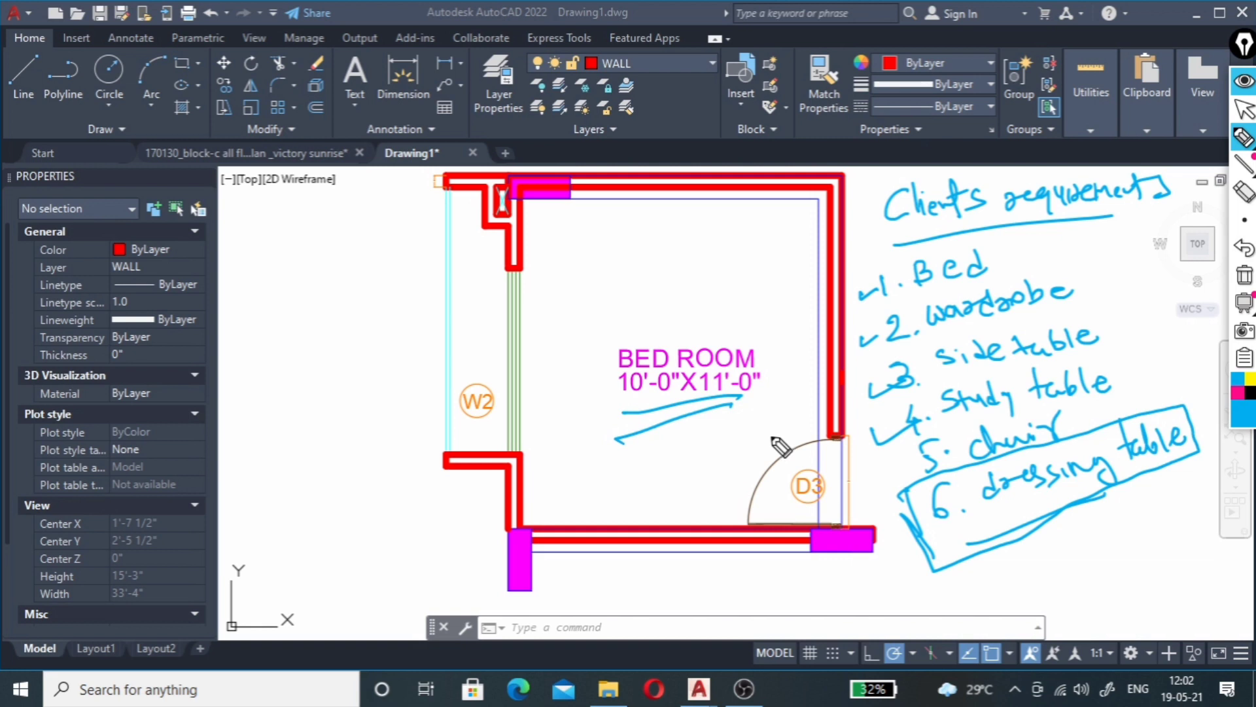
{"action": "mouse_move", "coordinate": [725, 341]}
{"action": "left_mouse_down"}
{"action": "mouse_move", "coordinate": [592, 422]}
{"action": "mouse_move", "coordinate": [630, 411]}
{"action": "left_mouse_up"}
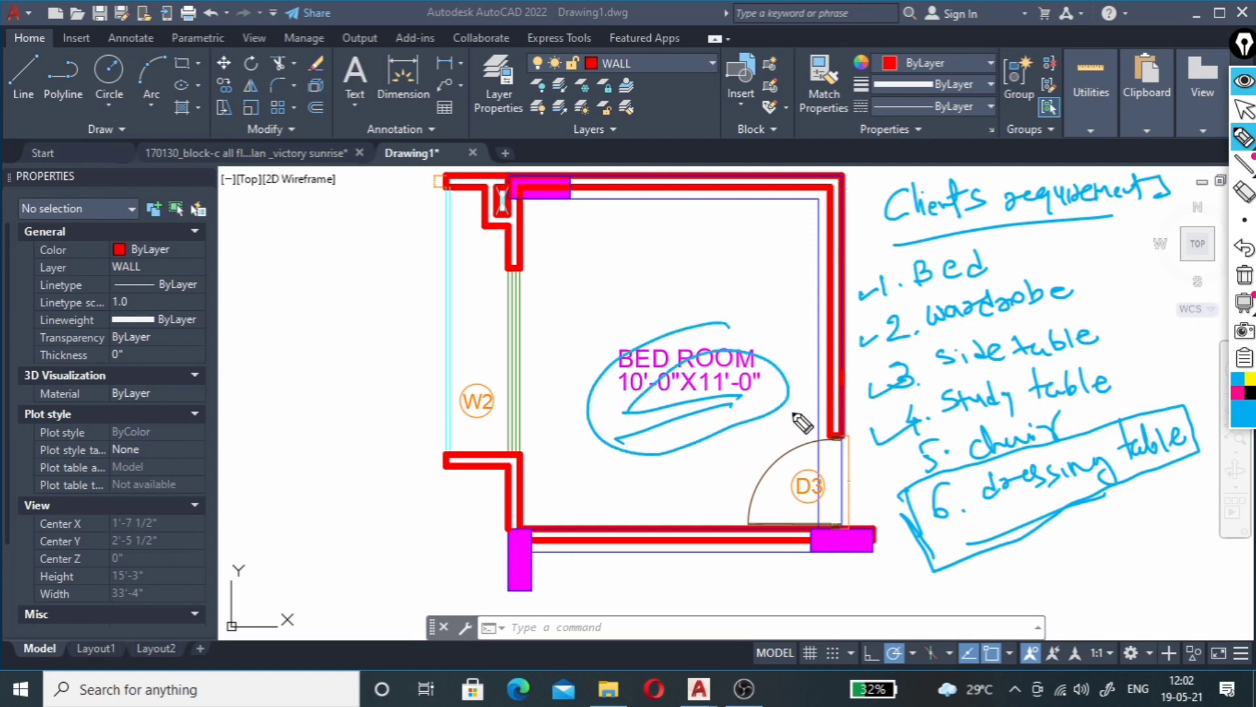
{"action": "left_click_drag", "start_coordinate": [1166, 265], "coordinate": [1190, 266]}
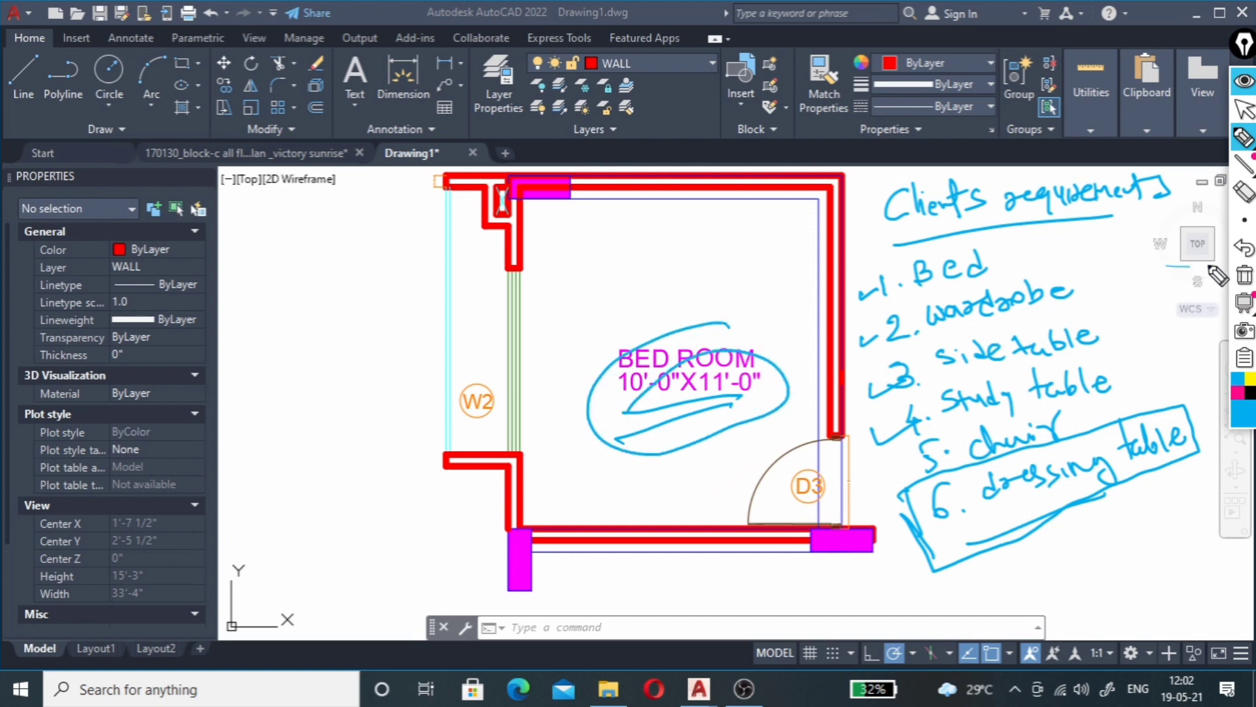
{"action": "left_click", "coordinate": [1245, 276]}
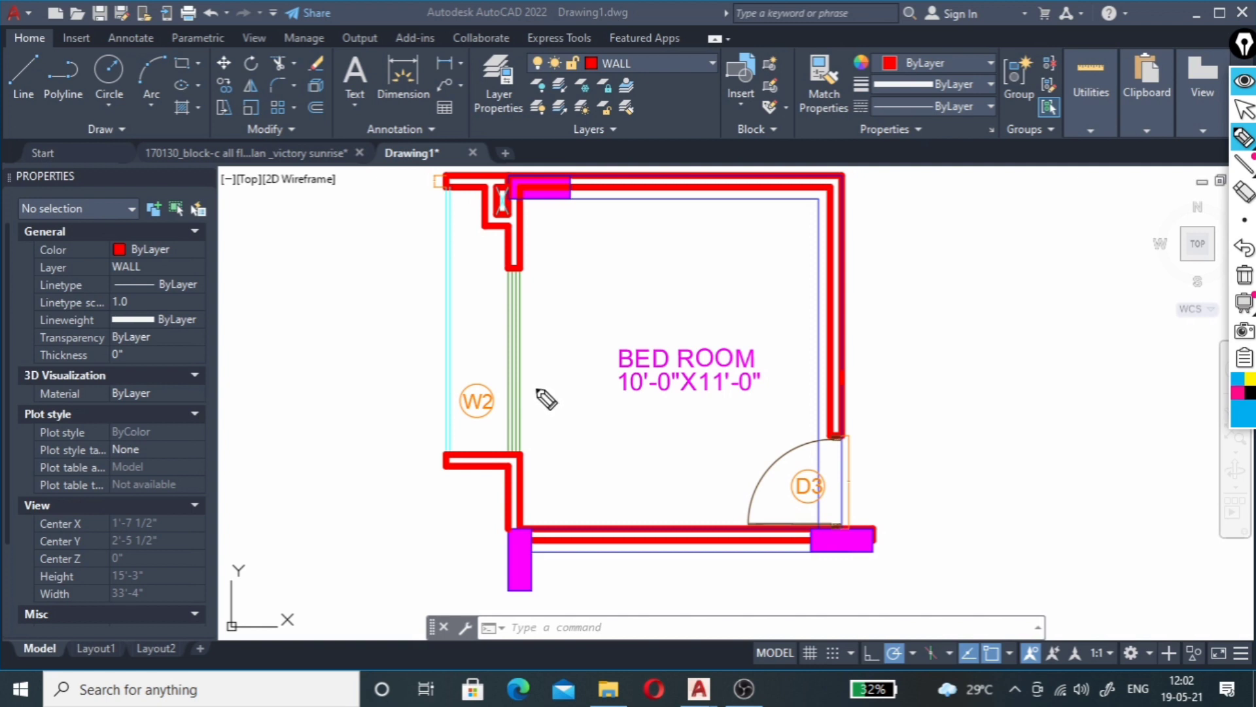
Step: Write 'Vasty', underline it twice and draw an arrow after it
{"action": "mouse_move", "coordinate": [863, 247]}
{"action": "left_mouse_down"}
{"action": "mouse_move", "coordinate": [878, 234]}
{"action": "mouse_move", "coordinate": [894, 274]}
{"action": "mouse_move", "coordinate": [959, 265]}
{"action": "left_mouse_up"}
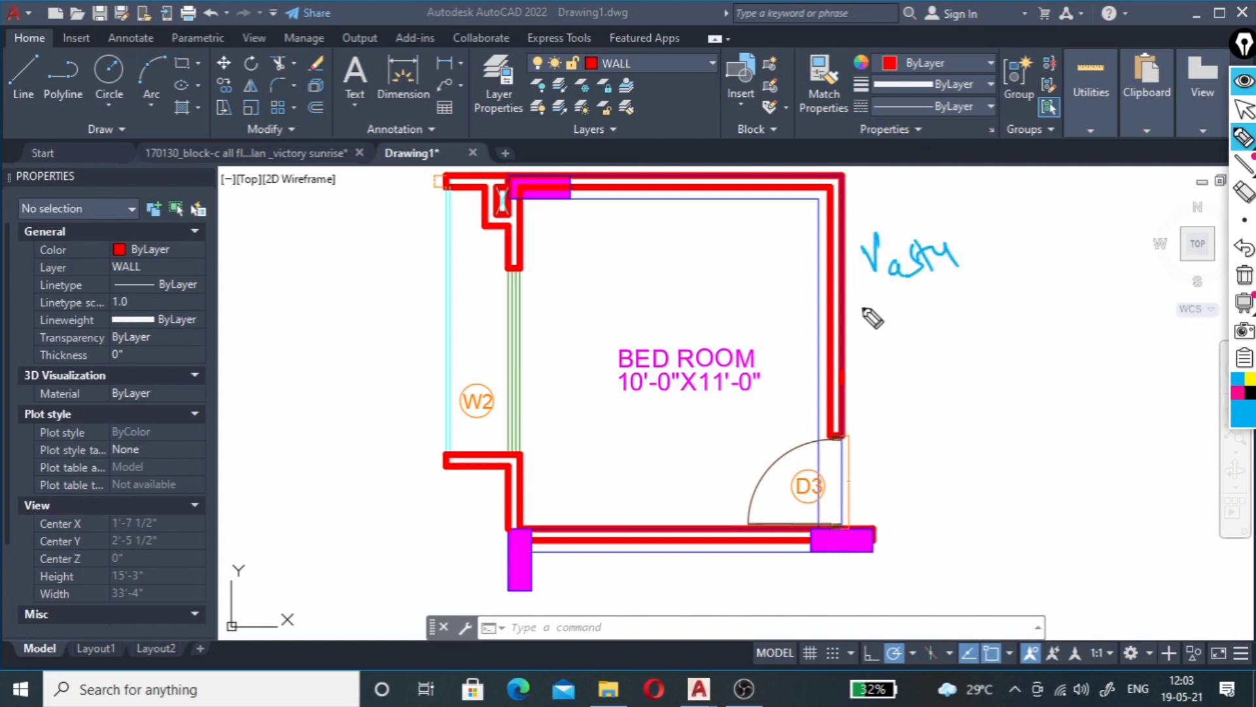
{"action": "left_click_drag", "start_coordinate": [862, 307], "coordinate": [953, 280]}
{"action": "left_click_drag", "start_coordinate": [859, 322], "coordinate": [957, 292]}
{"action": "mouse_move", "coordinate": [974, 251]}
{"action": "left_mouse_down"}
{"action": "mouse_move", "coordinate": [990, 242]}
{"action": "mouse_move", "coordinate": [993, 258]}
{"action": "left_mouse_up"}
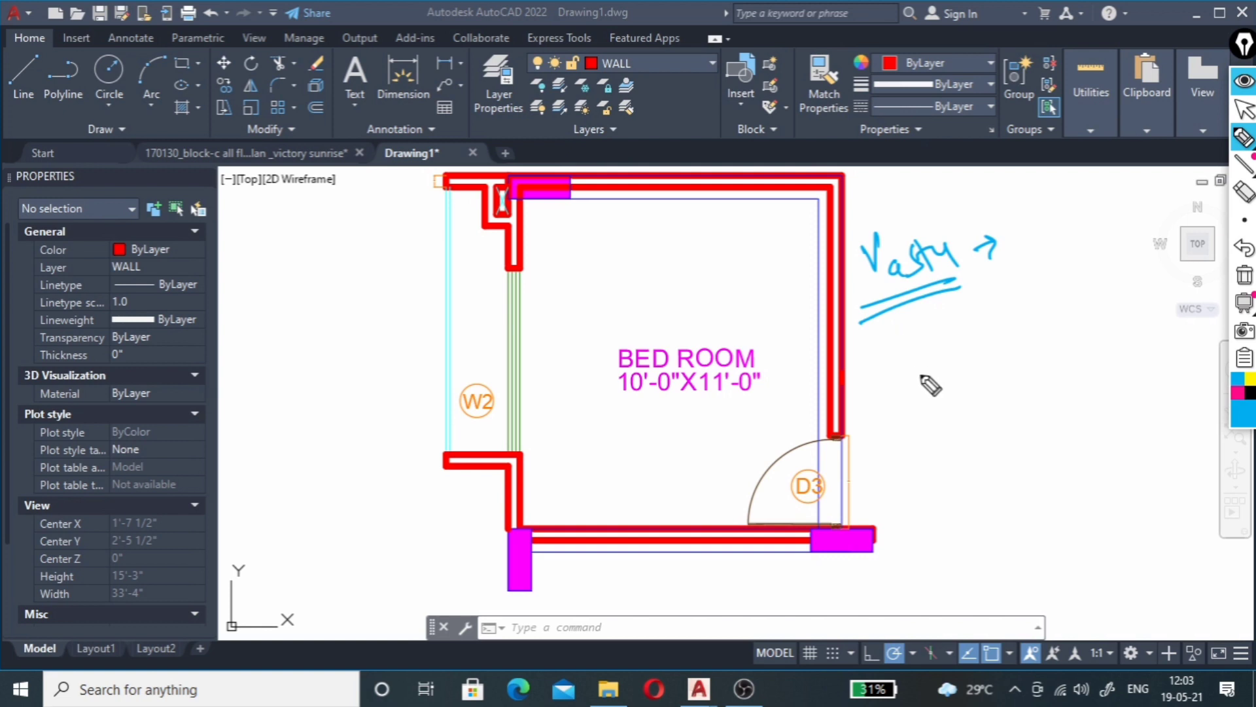
Step: Write 'Bed' with an arrow below, then sketch a bed square and a circle
{"action": "mouse_move", "coordinate": [865, 326]}
{"action": "left_mouse_down"}
{"action": "mouse_move", "coordinate": [867, 353]}
{"action": "mouse_move", "coordinate": [877, 336]}
{"action": "mouse_move", "coordinate": [924, 344]}
{"action": "left_mouse_up"}
{"action": "left_click_drag", "start_coordinate": [856, 378], "coordinate": [972, 319]}
{"action": "left_click", "coordinate": [934, 340]}
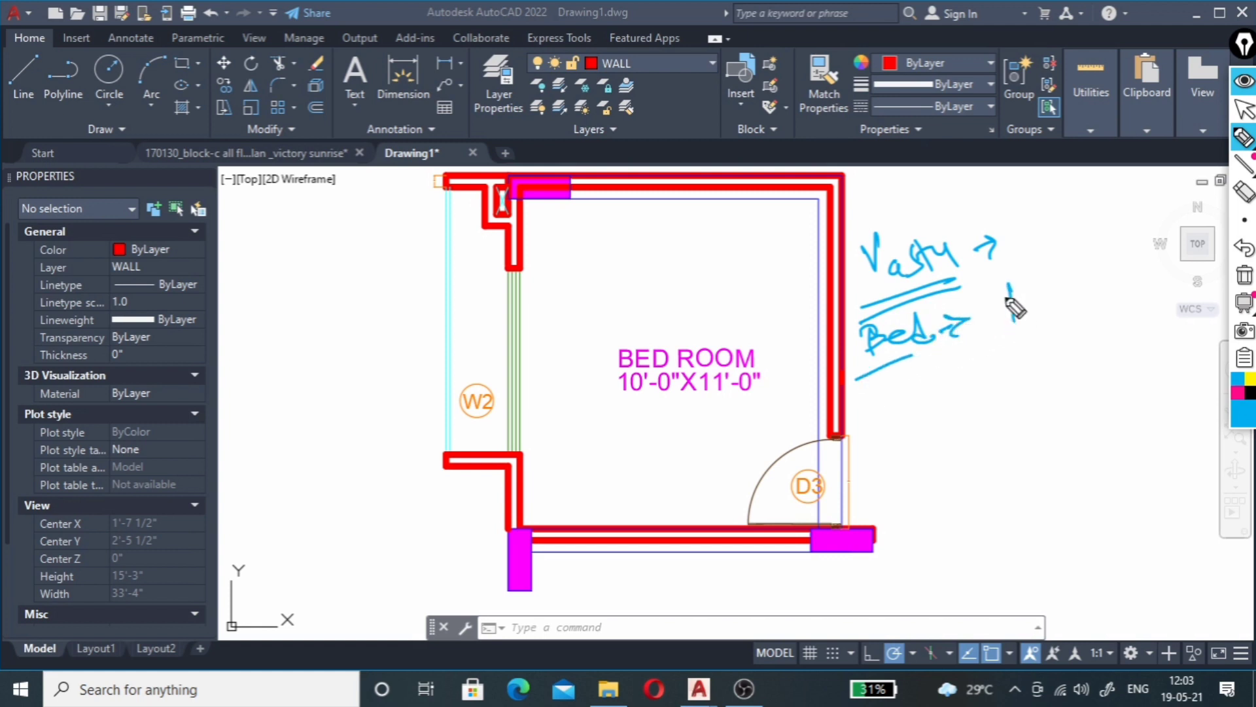
{"action": "mouse_move", "coordinate": [1008, 288]}
{"action": "left_mouse_down"}
{"action": "mouse_move", "coordinate": [1056, 318]}
{"action": "mouse_move", "coordinate": [1010, 327]}
{"action": "left_mouse_up"}
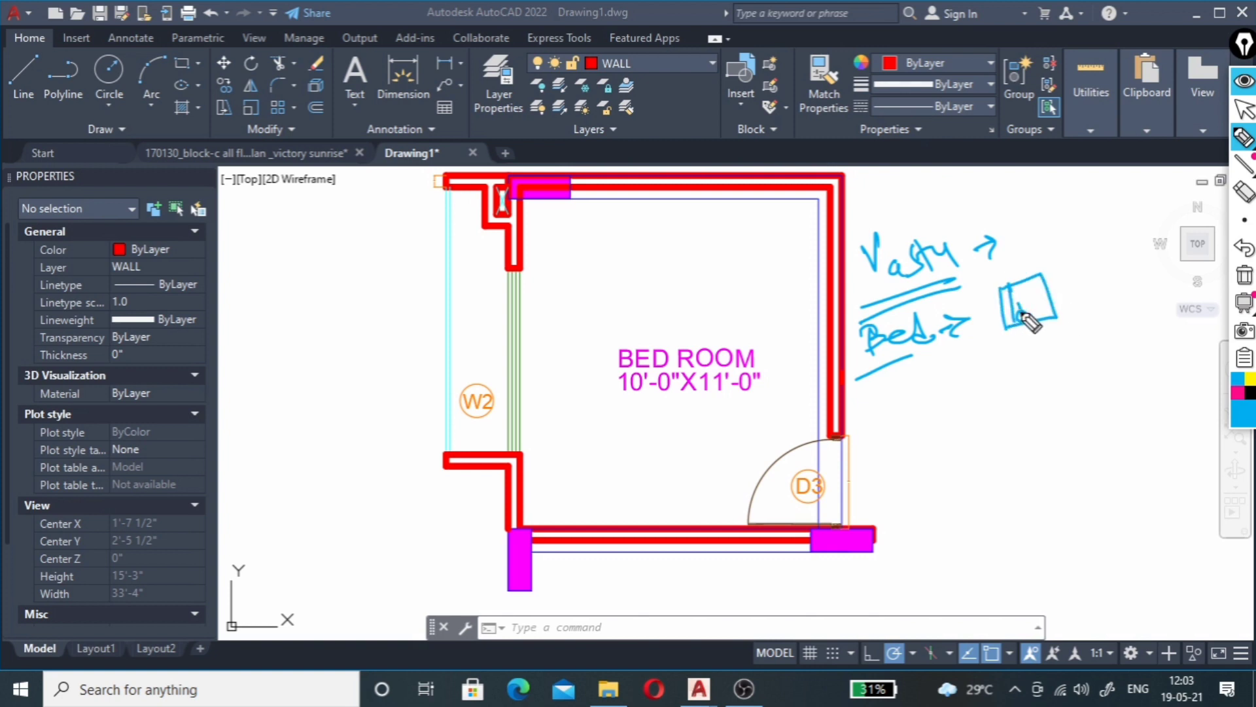
{"action": "left_click_drag", "start_coordinate": [1020, 315], "coordinate": [1018, 286]}
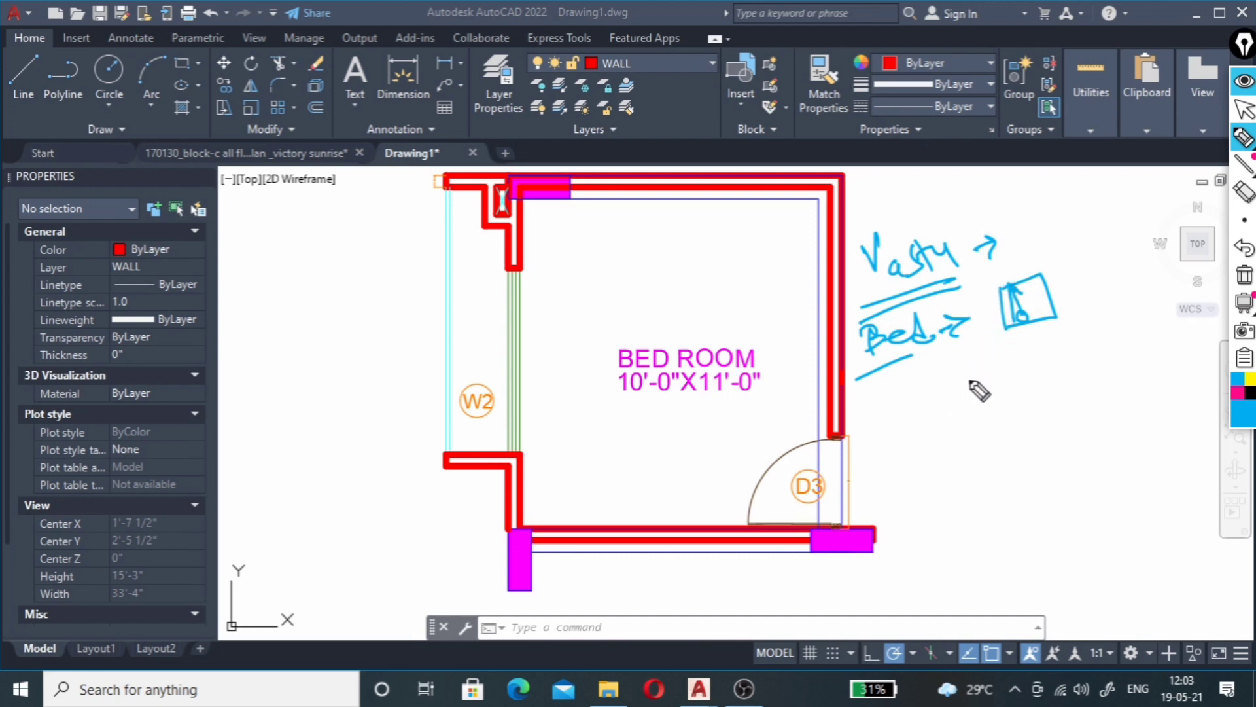
{"action": "mouse_move", "coordinate": [1000, 360]}
{"action": "left_mouse_down"}
{"action": "mouse_move", "coordinate": [1001, 391]}
{"action": "mouse_move", "coordinate": [999, 362]}
{"action": "left_mouse_up"}
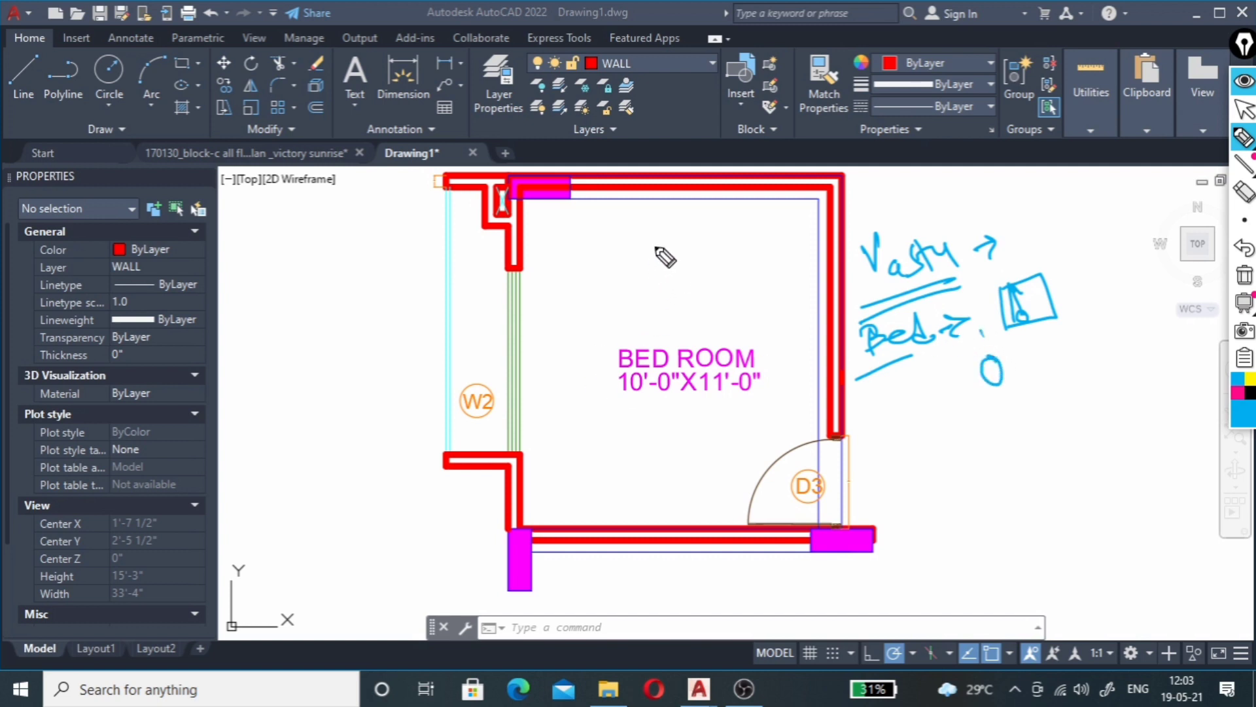
Step: Write N, S, W, E in the room, draw a bold top-left circle and an x by N
{"action": "left_click_drag", "start_coordinate": [663, 232], "coordinate": [675, 204]}
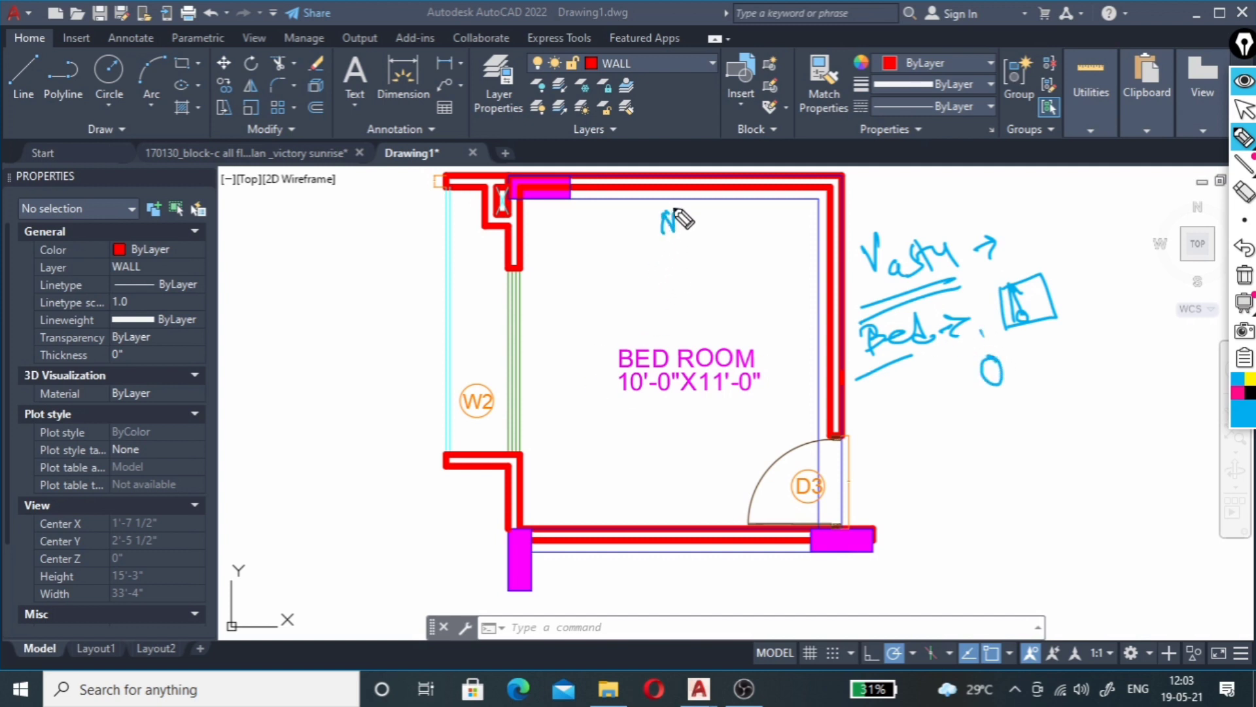
{"action": "left_click_drag", "start_coordinate": [678, 483], "coordinate": [654, 500]}
{"action": "left_click_drag", "start_coordinate": [534, 354], "coordinate": [544, 346]}
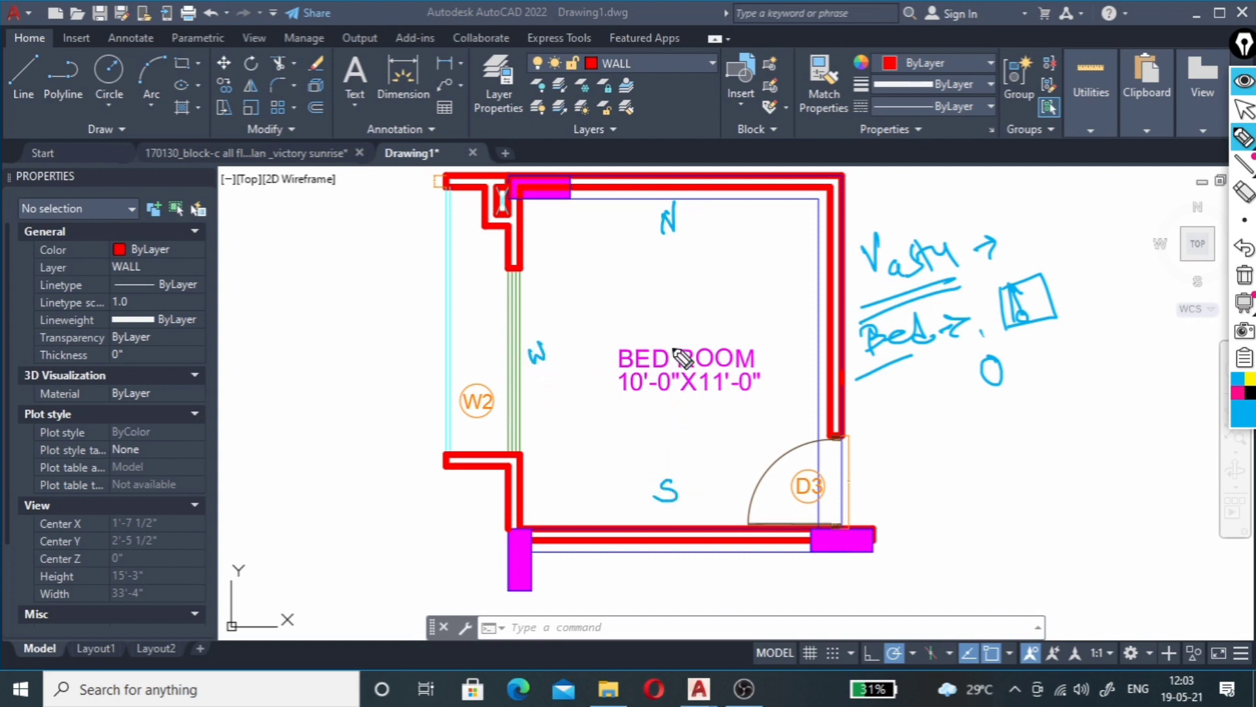
{"action": "mouse_move", "coordinate": [805, 308]}
{"action": "left_mouse_down"}
{"action": "mouse_move", "coordinate": [789, 328]}
{"action": "mouse_move", "coordinate": [801, 321]}
{"action": "left_mouse_up"}
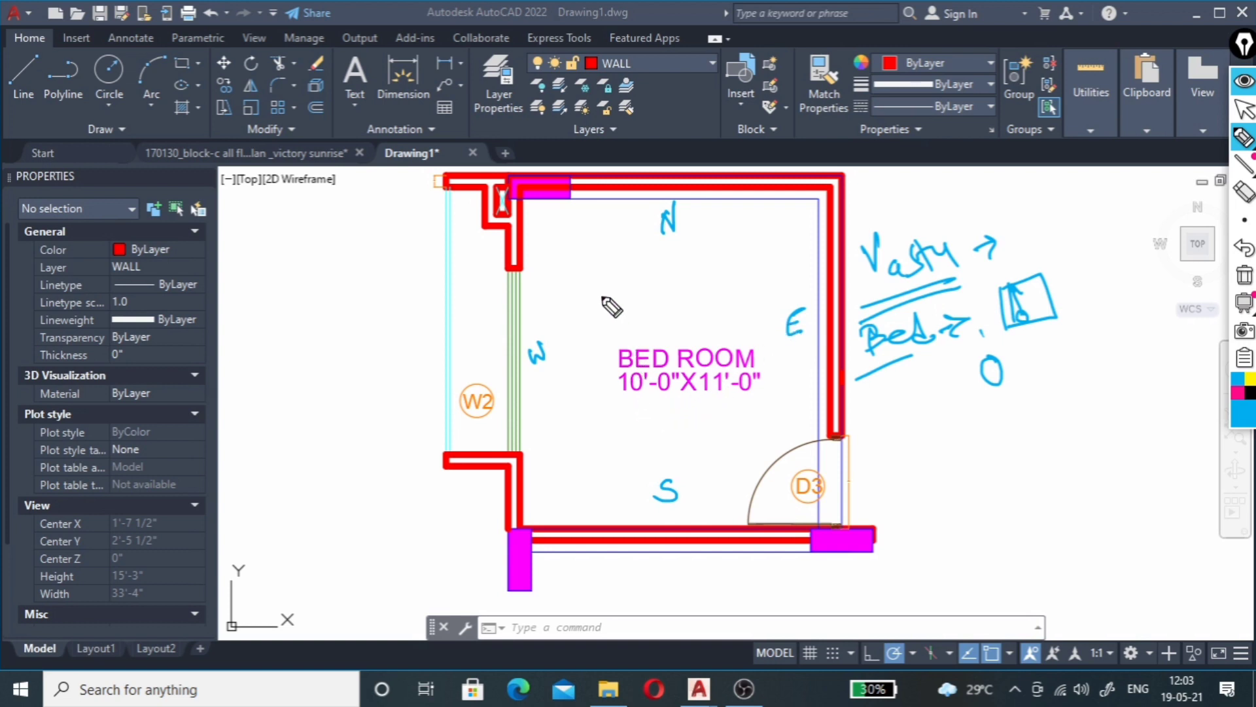
{"action": "left_click_drag", "start_coordinate": [600, 269], "coordinate": [600, 267]}
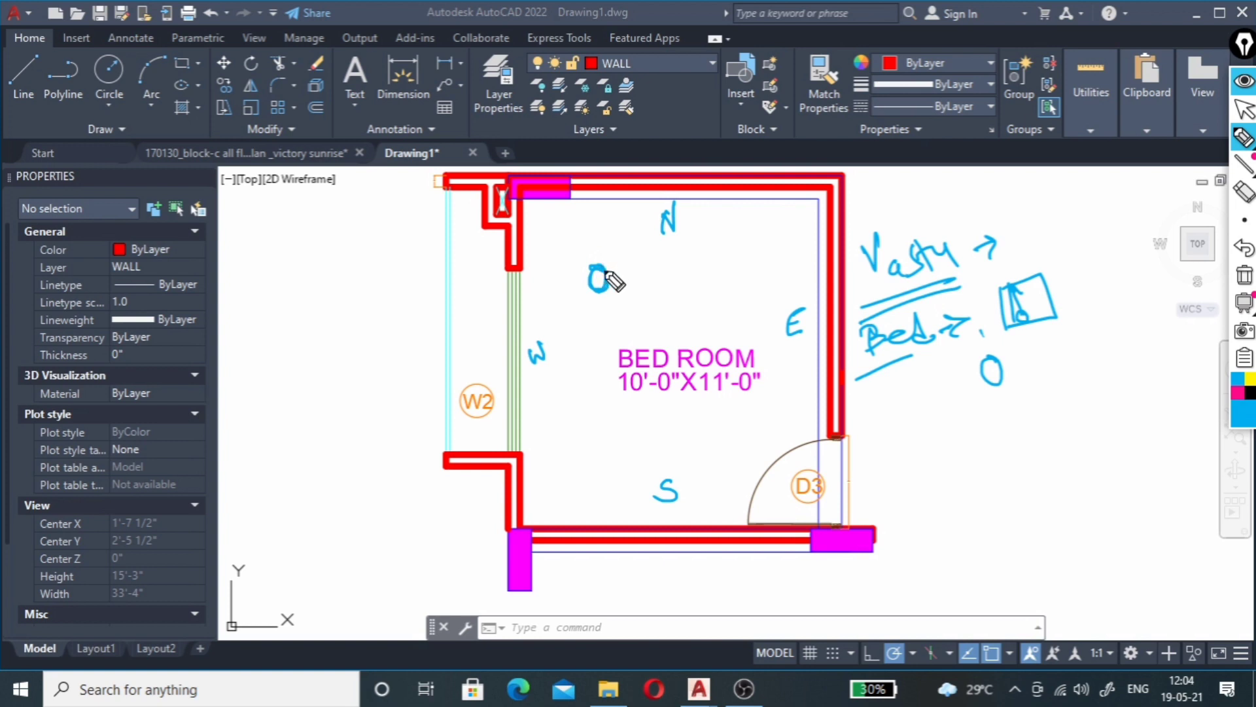
{"action": "left_click_drag", "start_coordinate": [607, 273], "coordinate": [597, 277]}
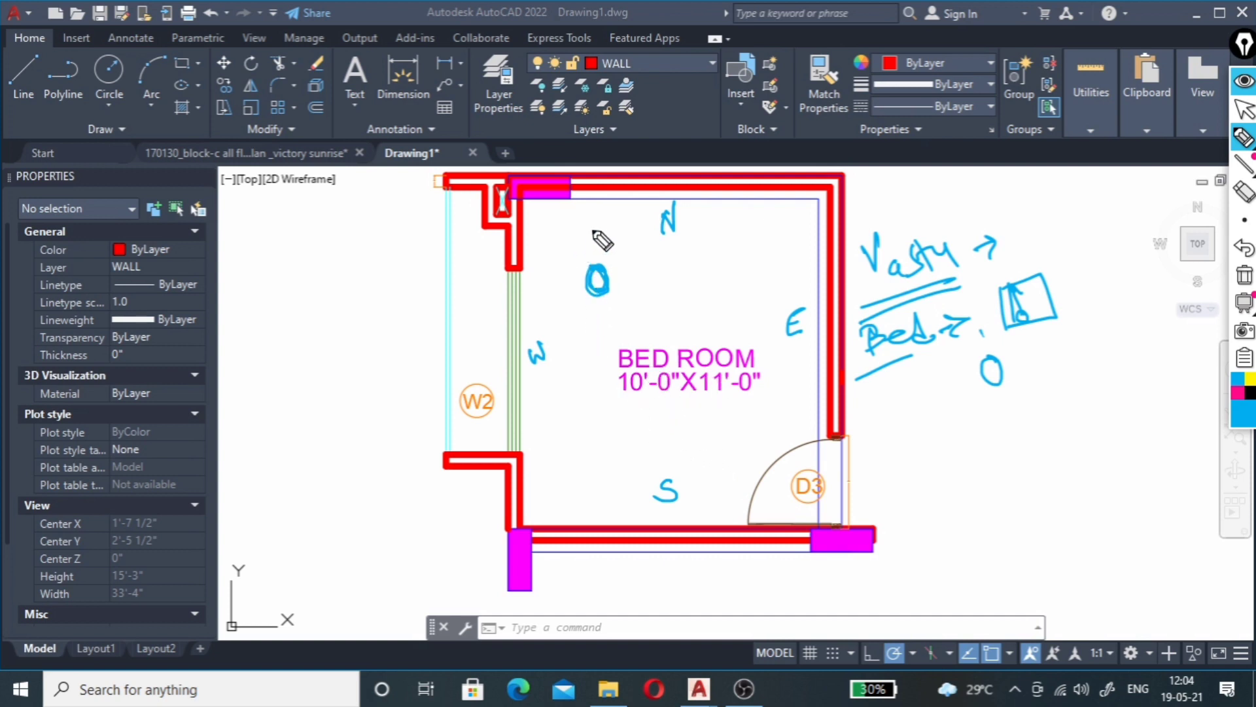
{"action": "mouse_move", "coordinate": [603, 211]}
{"action": "left_mouse_down"}
{"action": "mouse_move", "coordinate": [622, 230]}
{"action": "mouse_move", "coordinate": [594, 237]}
{"action": "mouse_move", "coordinate": [648, 260]}
{"action": "left_mouse_up"}
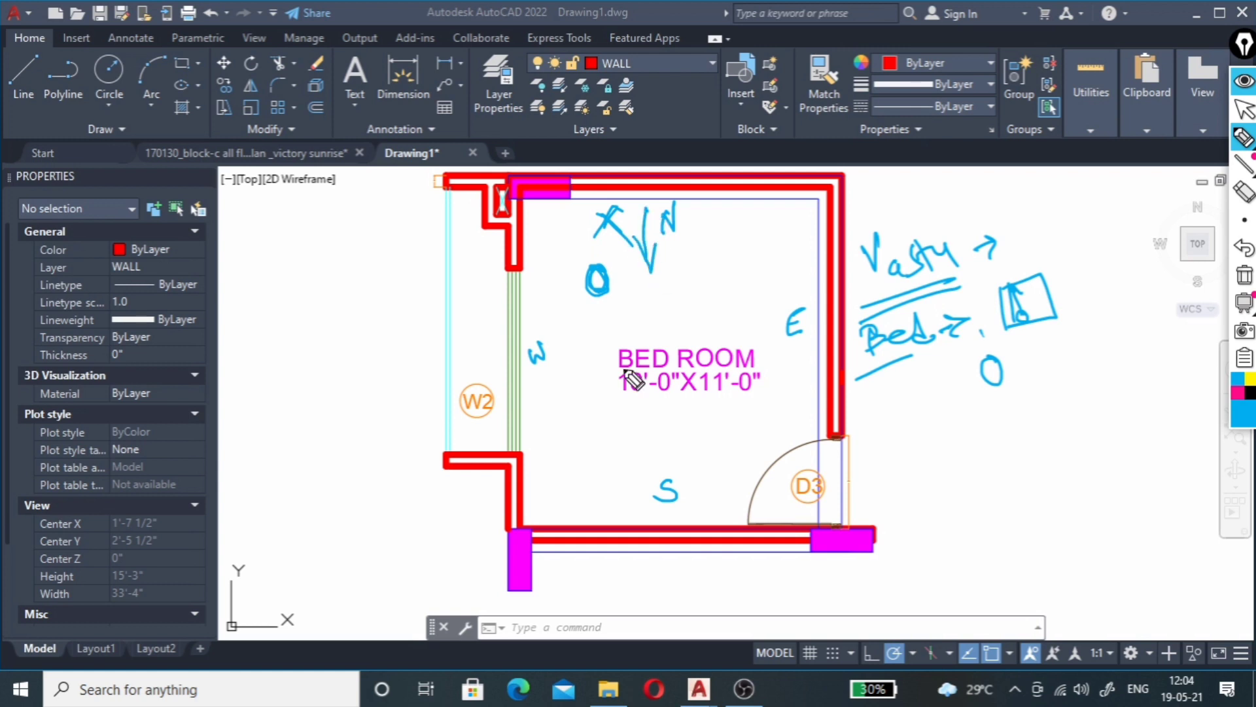
Step: Draw direction arrows toward W, S and E, and cross out the E mark
{"action": "mouse_move", "coordinate": [549, 377]}
{"action": "left_mouse_down"}
{"action": "mouse_move", "coordinate": [598, 371]}
{"action": "mouse_move", "coordinate": [546, 374]}
{"action": "mouse_move", "coordinate": [567, 391]}
{"action": "left_mouse_up"}
{"action": "left_click_drag", "start_coordinate": [602, 444], "coordinate": [609, 496]}
{"action": "left_click_drag", "start_coordinate": [624, 461], "coordinate": [612, 496]}
{"action": "mouse_move", "coordinate": [805, 351]}
{"action": "left_mouse_down"}
{"action": "mouse_move", "coordinate": [741, 355]}
{"action": "mouse_move", "coordinate": [773, 385]}
{"action": "left_mouse_up"}
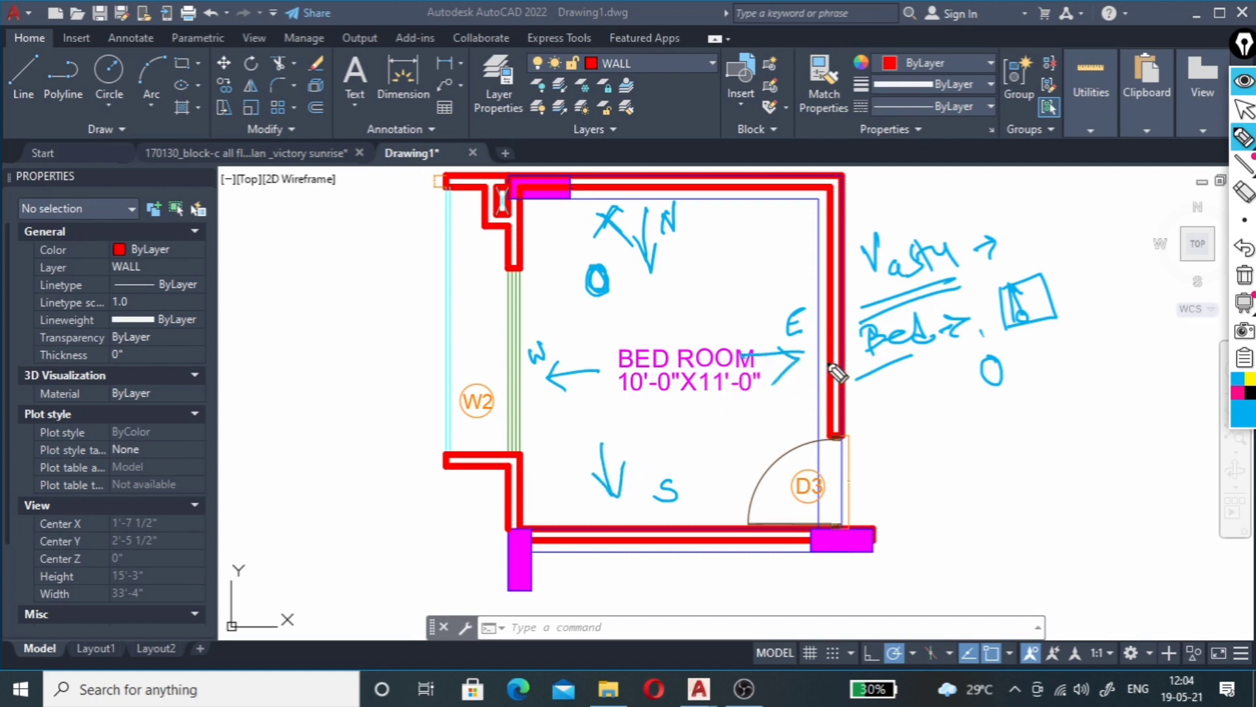
{"action": "left_click_drag", "start_coordinate": [806, 348], "coordinate": [803, 362]}
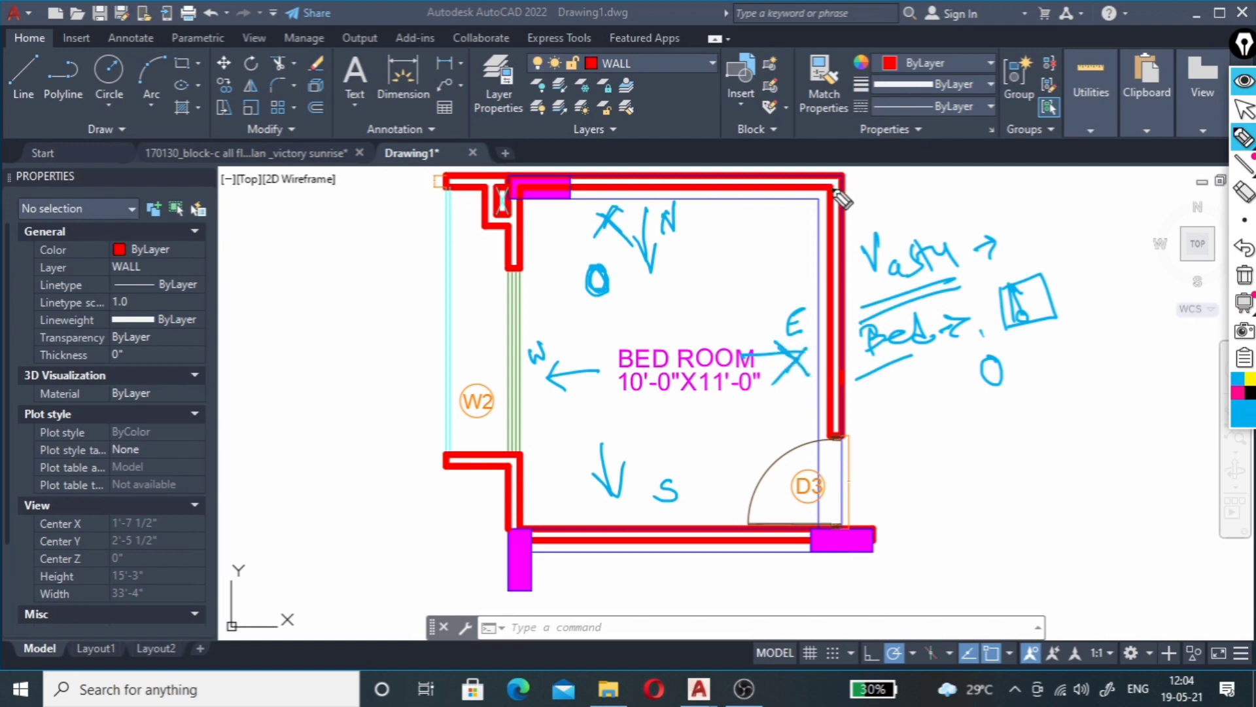
{"action": "left_click_drag", "start_coordinate": [764, 503], "coordinate": [763, 493]}
{"action": "left_click_drag", "start_coordinate": [806, 353], "coordinate": [823, 372]}
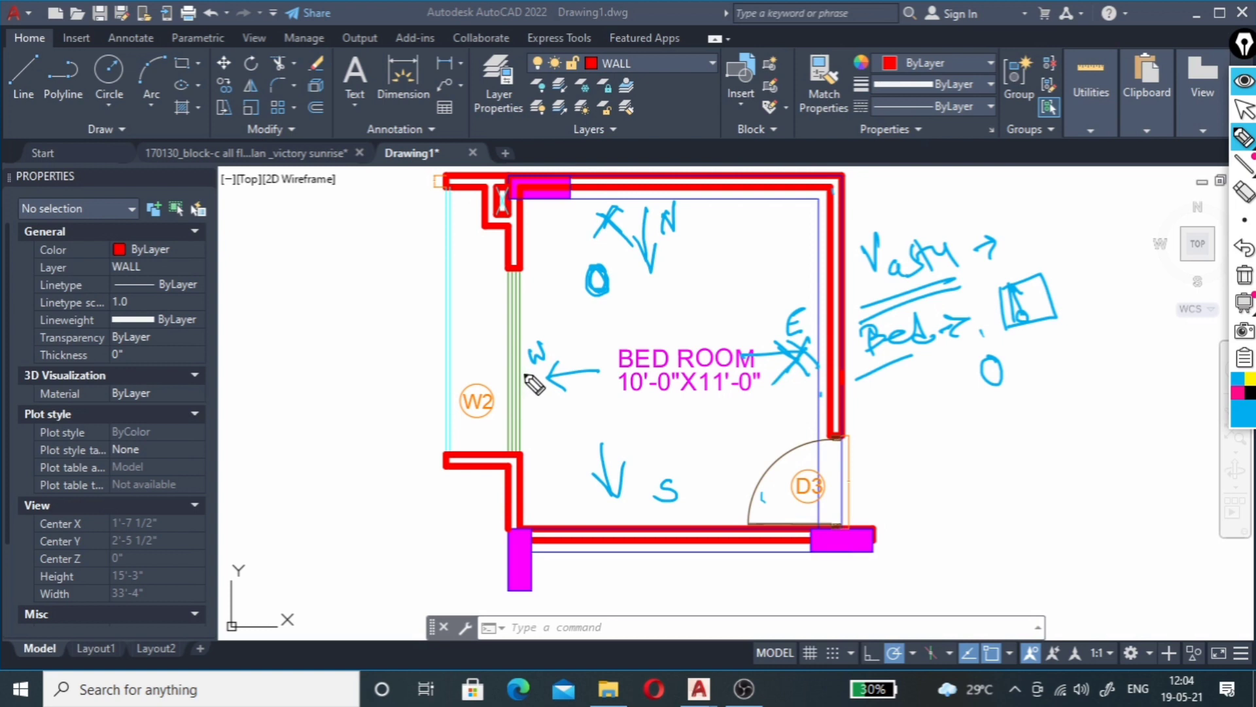
Step: Sketch zone dividing lines across the room and cross out the N arrow
{"action": "left_click_drag", "start_coordinate": [520, 453], "coordinate": [692, 458]}
{"action": "left_click_drag", "start_coordinate": [685, 280], "coordinate": [709, 453]}
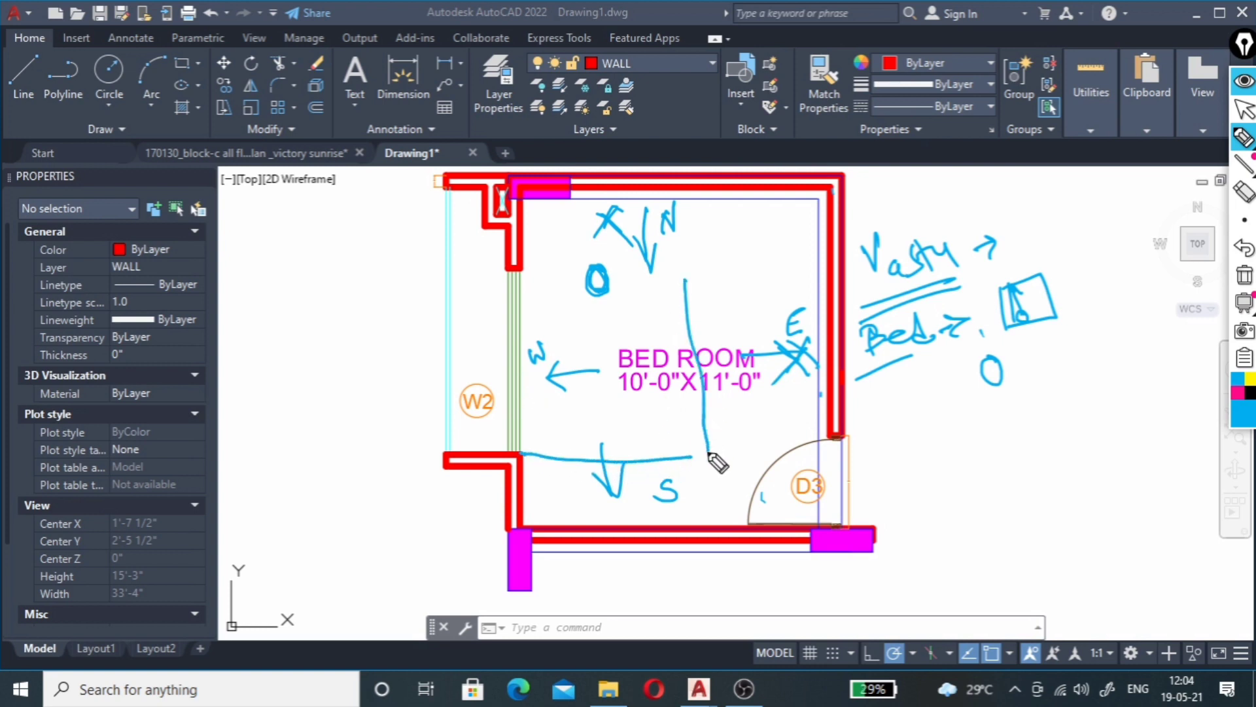
{"action": "left_click_drag", "start_coordinate": [522, 276], "coordinate": [687, 270]}
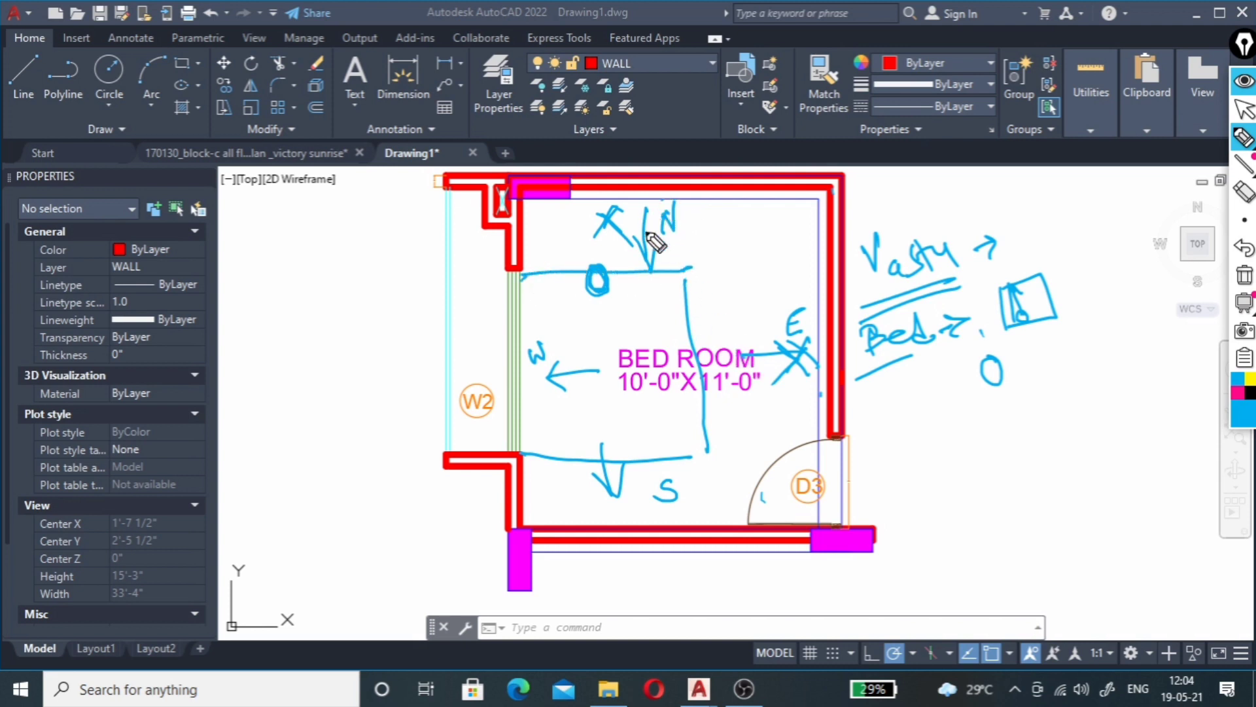
{"action": "left_click_drag", "start_coordinate": [666, 209], "coordinate": [646, 268]}
{"action": "left_click_drag", "start_coordinate": [642, 213], "coordinate": [669, 268]}
{"action": "left_click_drag", "start_coordinate": [624, 505], "coordinate": [651, 488]}
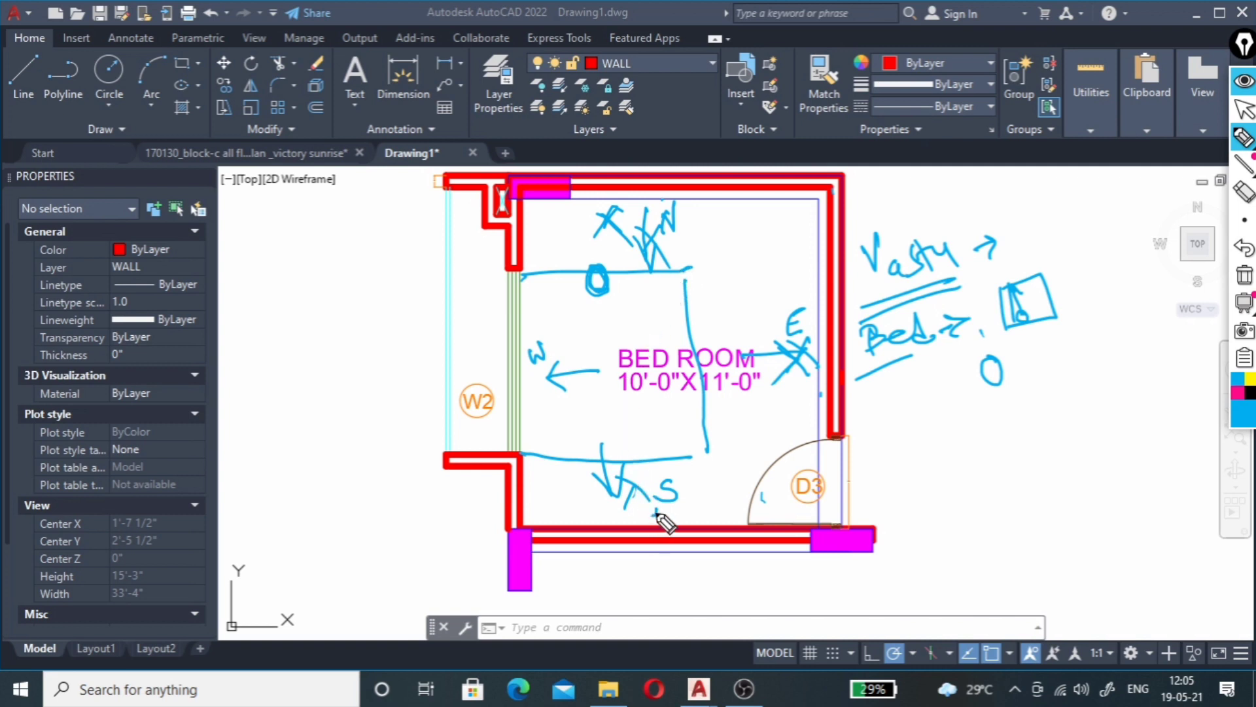
{"action": "left_click_drag", "start_coordinate": [658, 515], "coordinate": [668, 508]}
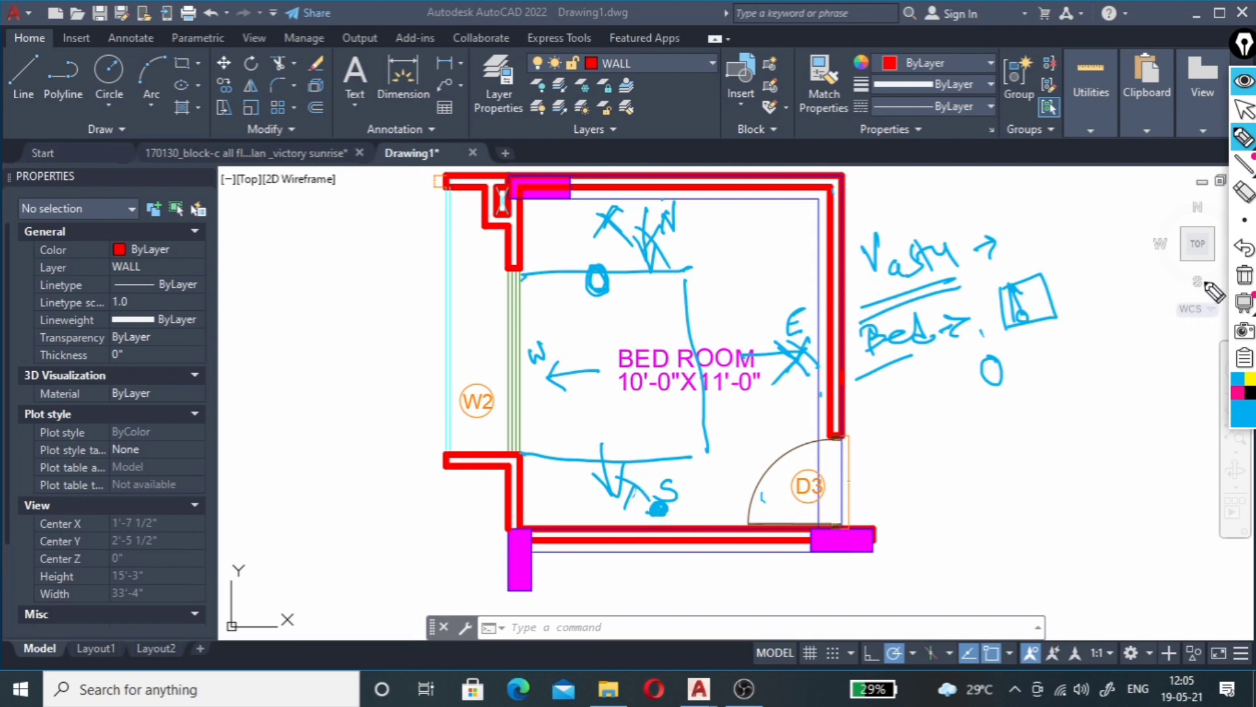
Step: Clear the ink, sketch two test lines through the room label, and clear them again
{"action": "left_click", "coordinate": [1245, 275]}
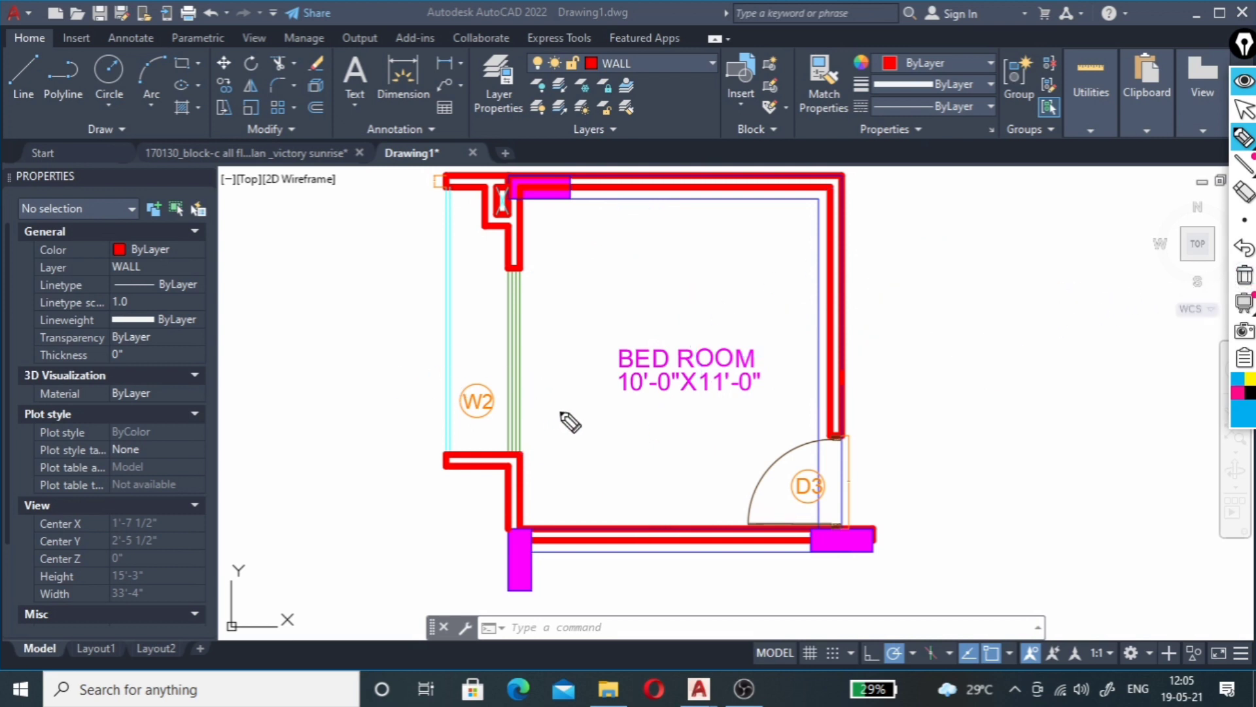
{"action": "left_click_drag", "start_coordinate": [612, 383], "coordinate": [612, 463]}
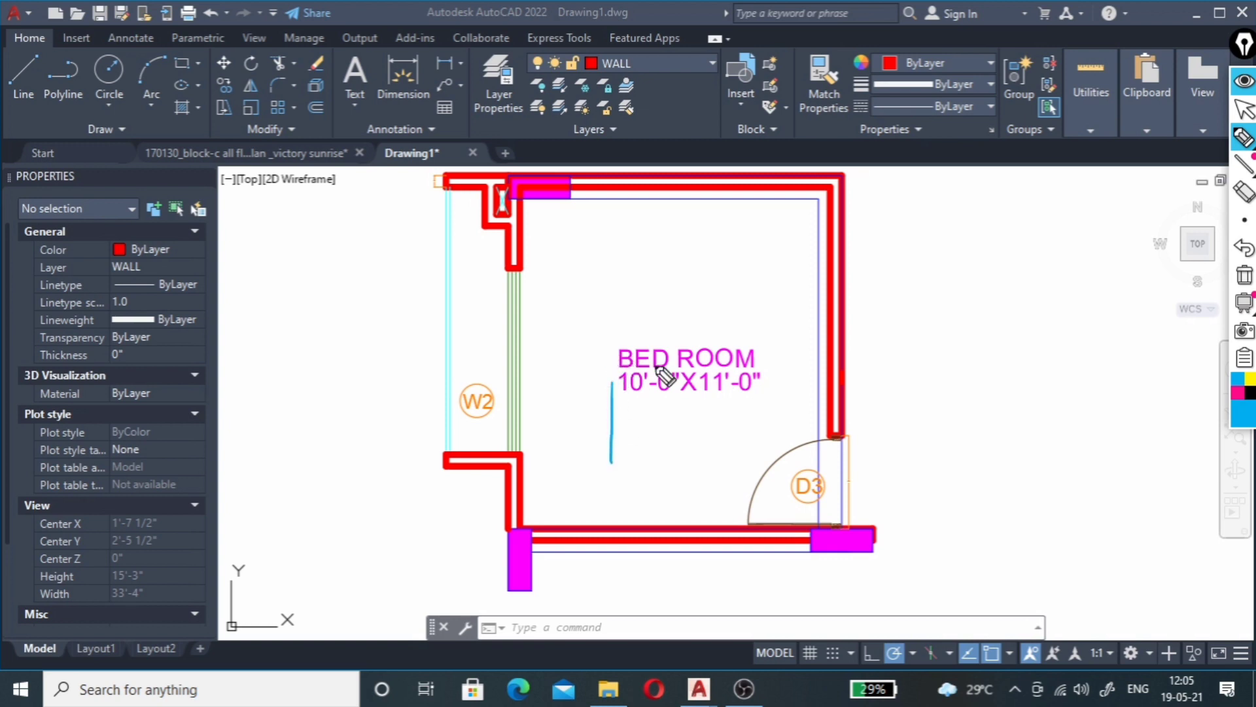
{"action": "left_click_drag", "start_coordinate": [604, 358], "coordinate": [725, 524]}
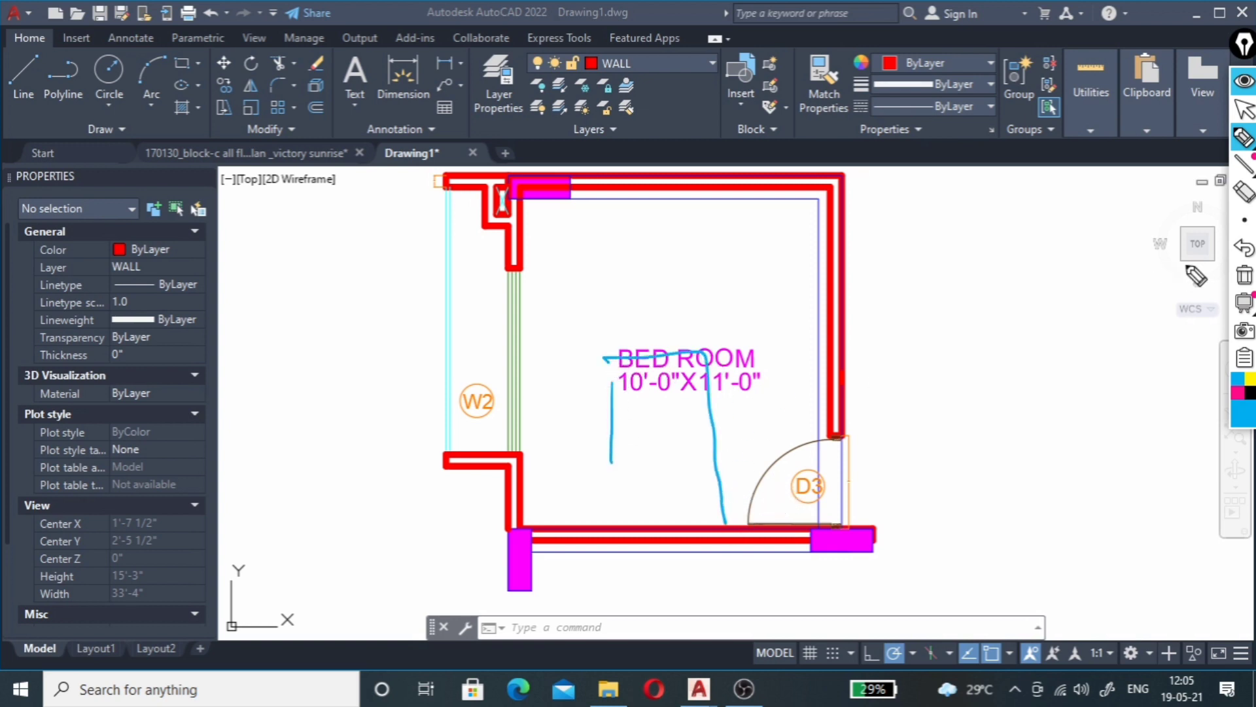
{"action": "left_click", "coordinate": [1244, 275]}
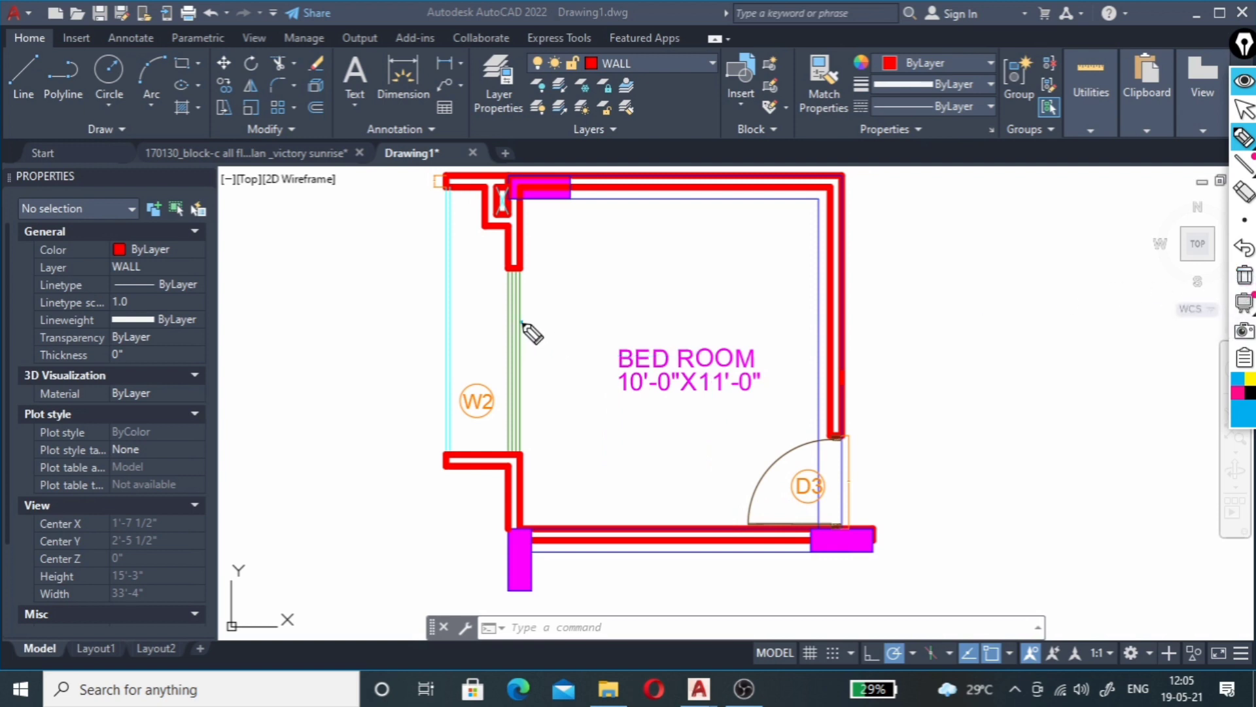
{"action": "left_click", "coordinate": [521, 321]}
Step: Sketch a large bed outline along the left wall, label it Bed, and add a side table
{"action": "left_click_drag", "start_coordinate": [523, 321], "coordinate": [699, 312]}
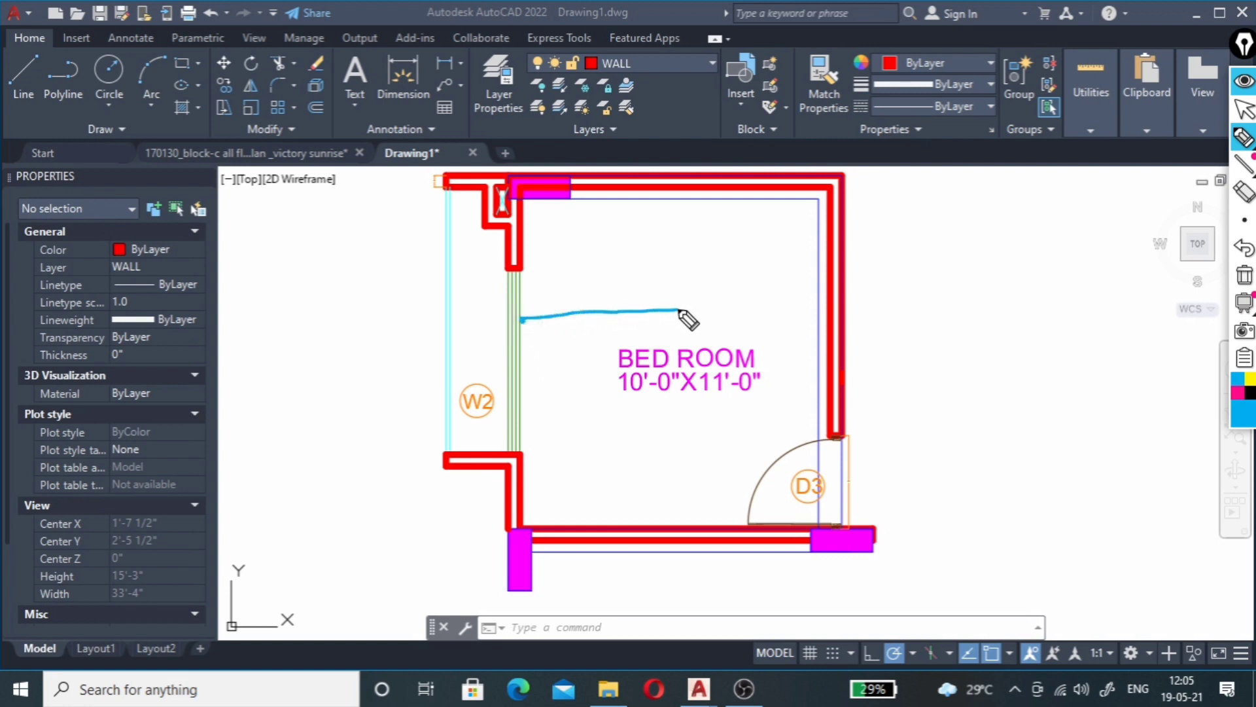
{"action": "mouse_move", "coordinate": [709, 310]}
{"action": "left_mouse_down"}
{"action": "mouse_move", "coordinate": [709, 524]}
{"action": "mouse_move", "coordinate": [525, 529]}
{"action": "left_mouse_up"}
{"action": "left_click_drag", "start_coordinate": [522, 323], "coordinate": [526, 529]}
{"action": "mouse_move", "coordinate": [575, 420]}
{"action": "left_mouse_down"}
{"action": "mouse_move", "coordinate": [592, 434]}
{"action": "mouse_move", "coordinate": [634, 424]}
{"action": "left_mouse_up"}
{"action": "mouse_move", "coordinate": [707, 524]}
{"action": "left_mouse_down"}
{"action": "mouse_move", "coordinate": [707, 496]}
{"action": "mouse_move", "coordinate": [739, 496]}
{"action": "mouse_move", "coordinate": [739, 523]}
{"action": "mouse_move", "coordinate": [705, 493]}
{"action": "mouse_move", "coordinate": [759, 433]}
{"action": "mouse_move", "coordinate": [777, 449]}
{"action": "mouse_move", "coordinate": [793, 412]}
{"action": "left_mouse_up"}
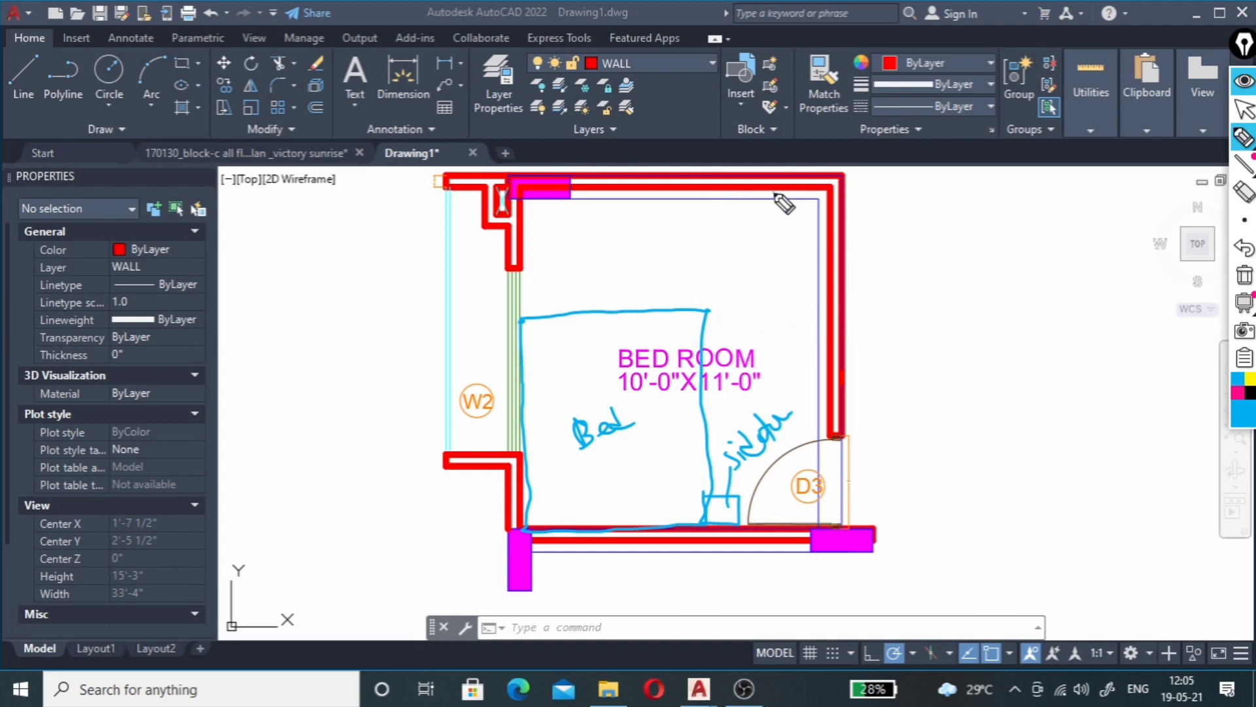
Step: Sketch the right-wall wardrobe with door marks and a unit along the top wall
{"action": "left_click_drag", "start_coordinate": [771, 190], "coordinate": [782, 394]}
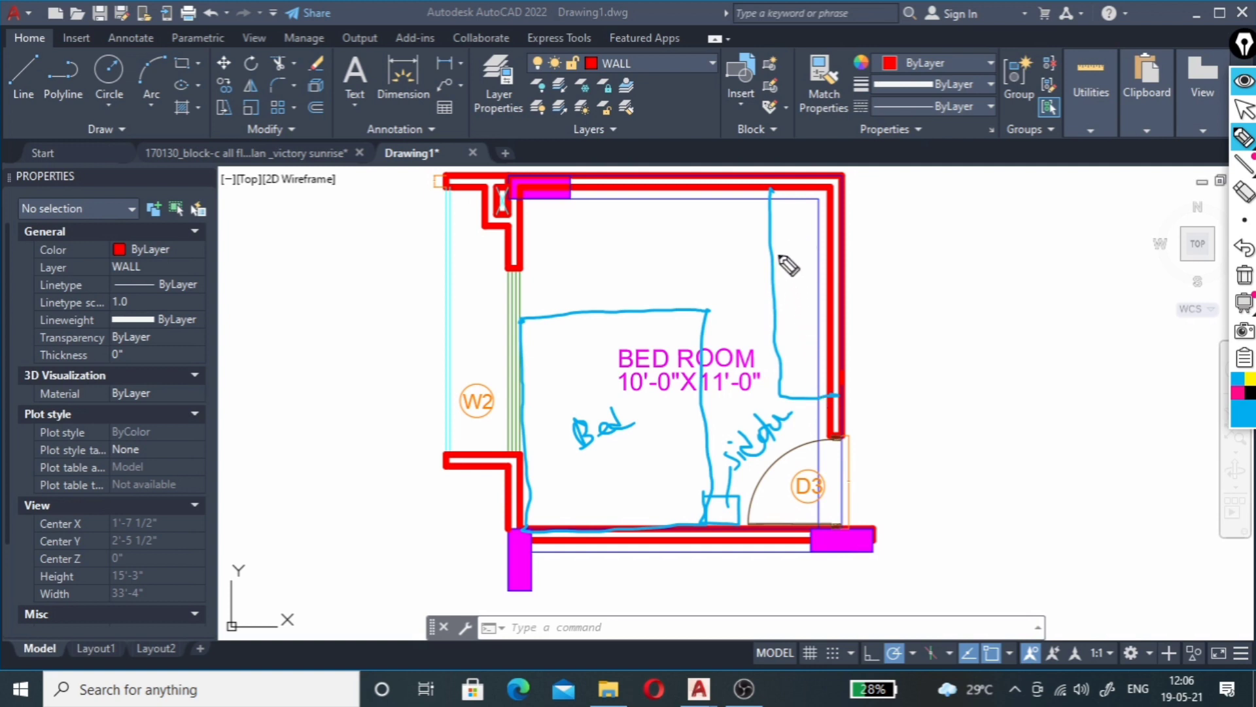
{"action": "left_click_drag", "start_coordinate": [788, 242], "coordinate": [812, 241]}
{"action": "left_click_drag", "start_coordinate": [774, 286], "coordinate": [823, 268]}
{"action": "left_click_drag", "start_coordinate": [782, 315], "coordinate": [823, 298]}
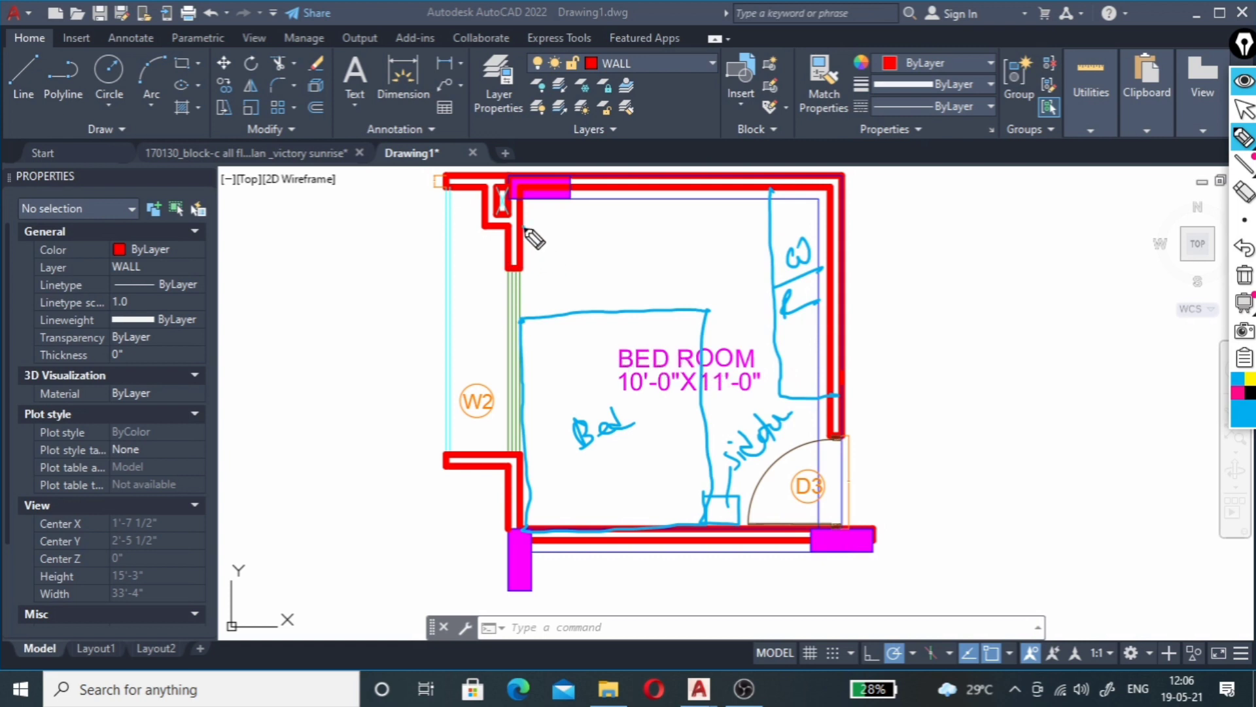
{"action": "left_click_drag", "start_coordinate": [526, 227], "coordinate": [699, 231]}
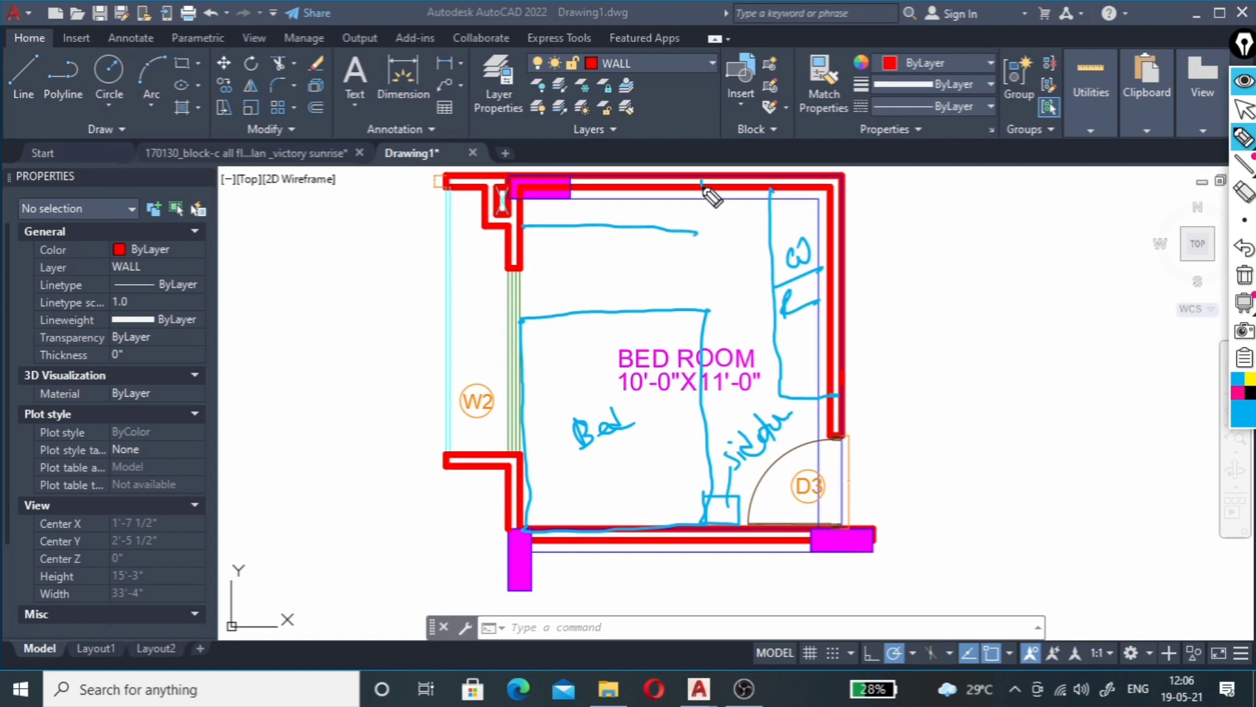
{"action": "left_click_drag", "start_coordinate": [703, 178], "coordinate": [699, 230]}
{"action": "mouse_move", "coordinate": [519, 177]}
{"action": "left_mouse_down"}
{"action": "mouse_move", "coordinate": [520, 225]}
{"action": "mouse_move", "coordinate": [702, 222]}
{"action": "mouse_move", "coordinate": [705, 183]}
{"action": "mouse_move", "coordinate": [538, 188]}
{"action": "left_mouse_up"}
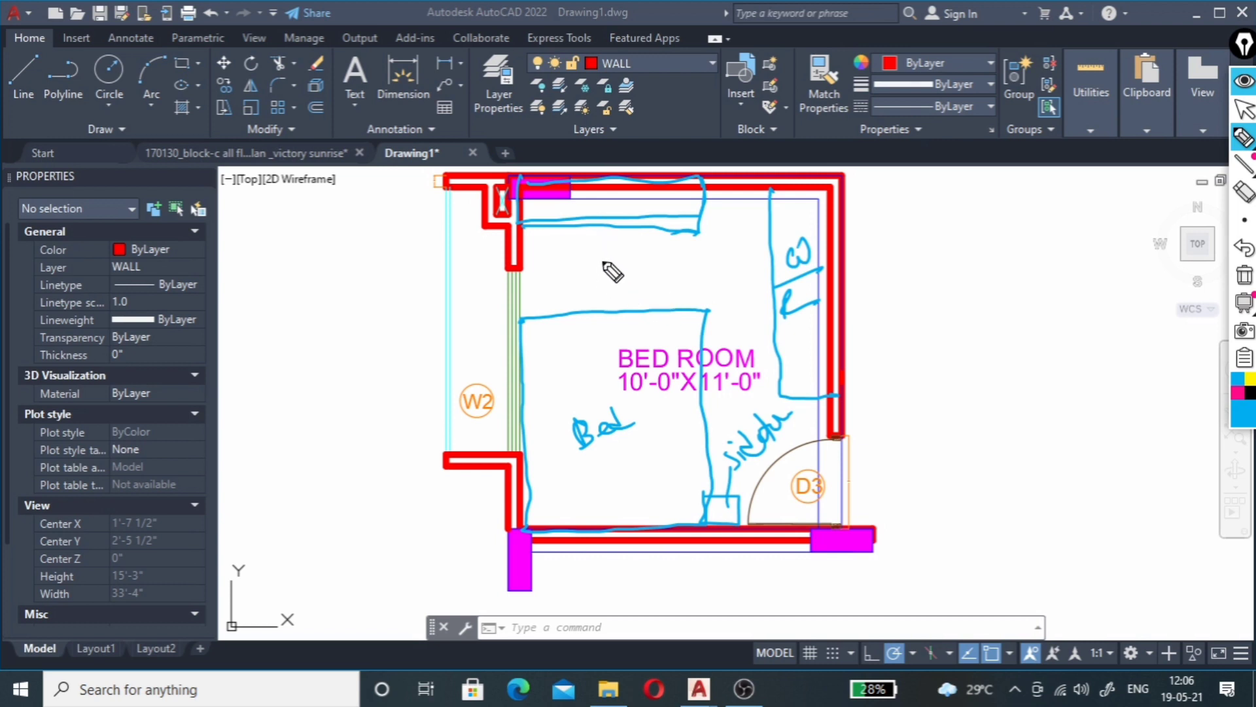
Step: Add small detail marks around the top unit, wardrobe, Bed label and side table
{"action": "left_click_drag", "start_coordinate": [603, 246], "coordinate": [633, 283]}
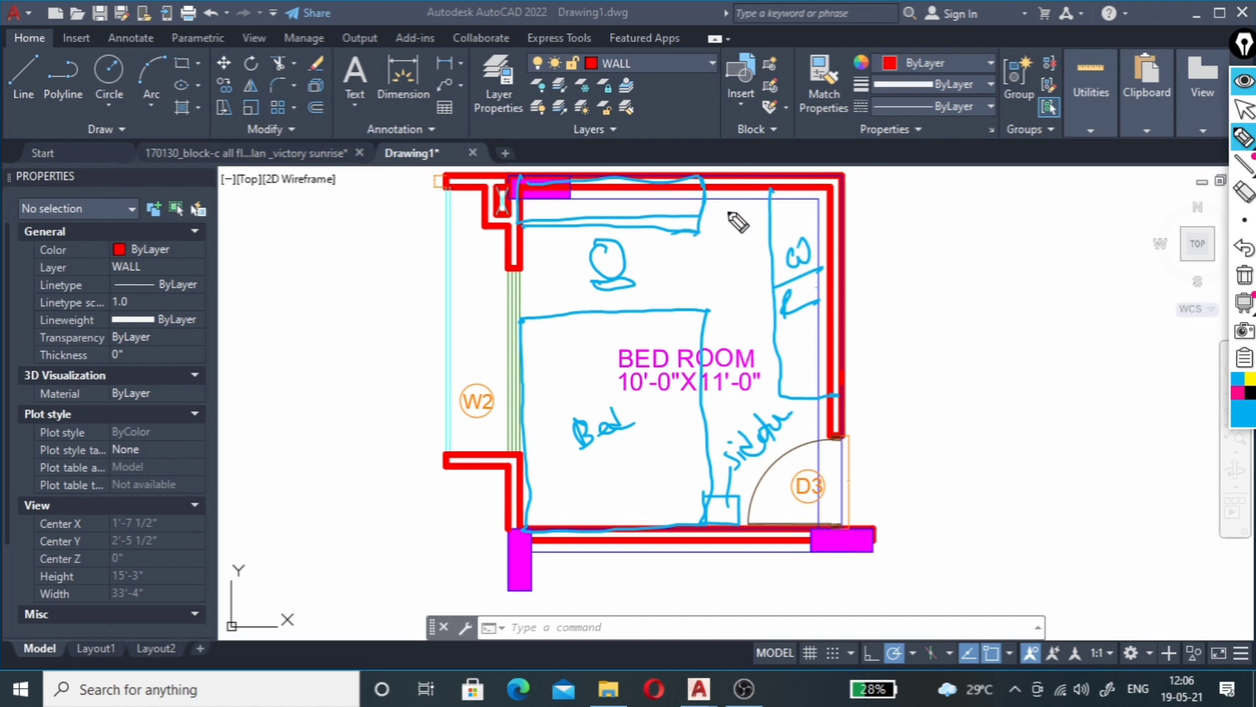
{"action": "left_click_drag", "start_coordinate": [725, 211], "coordinate": [740, 206]}
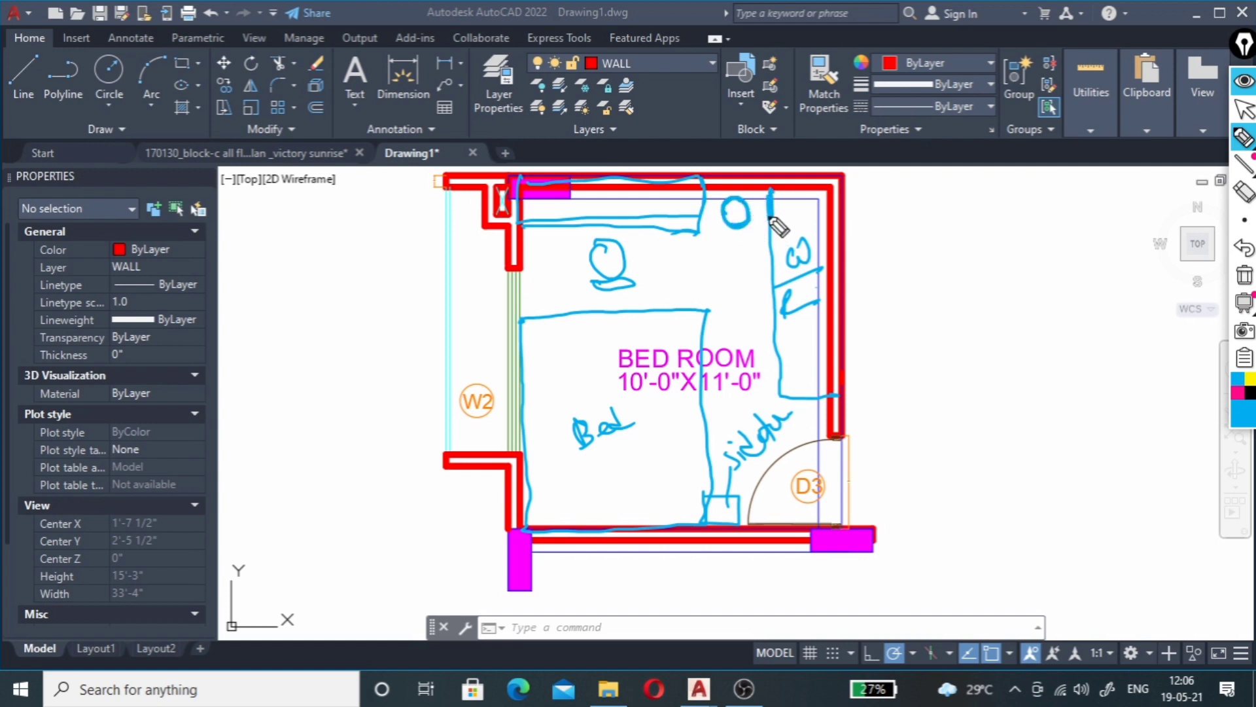
{"action": "left_click_drag", "start_coordinate": [770, 194], "coordinate": [773, 211]}
{"action": "left_click_drag", "start_coordinate": [581, 470], "coordinate": [648, 424]}
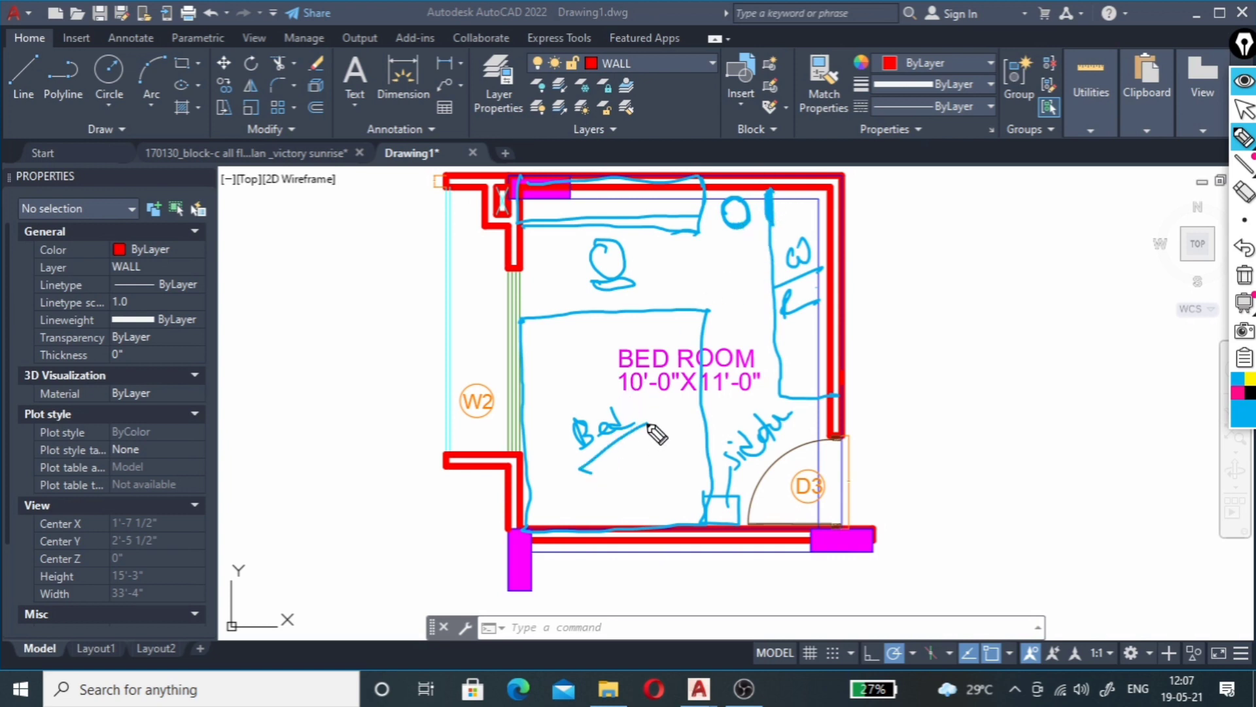
{"action": "left_click_drag", "start_coordinate": [782, 351], "coordinate": [816, 333]}
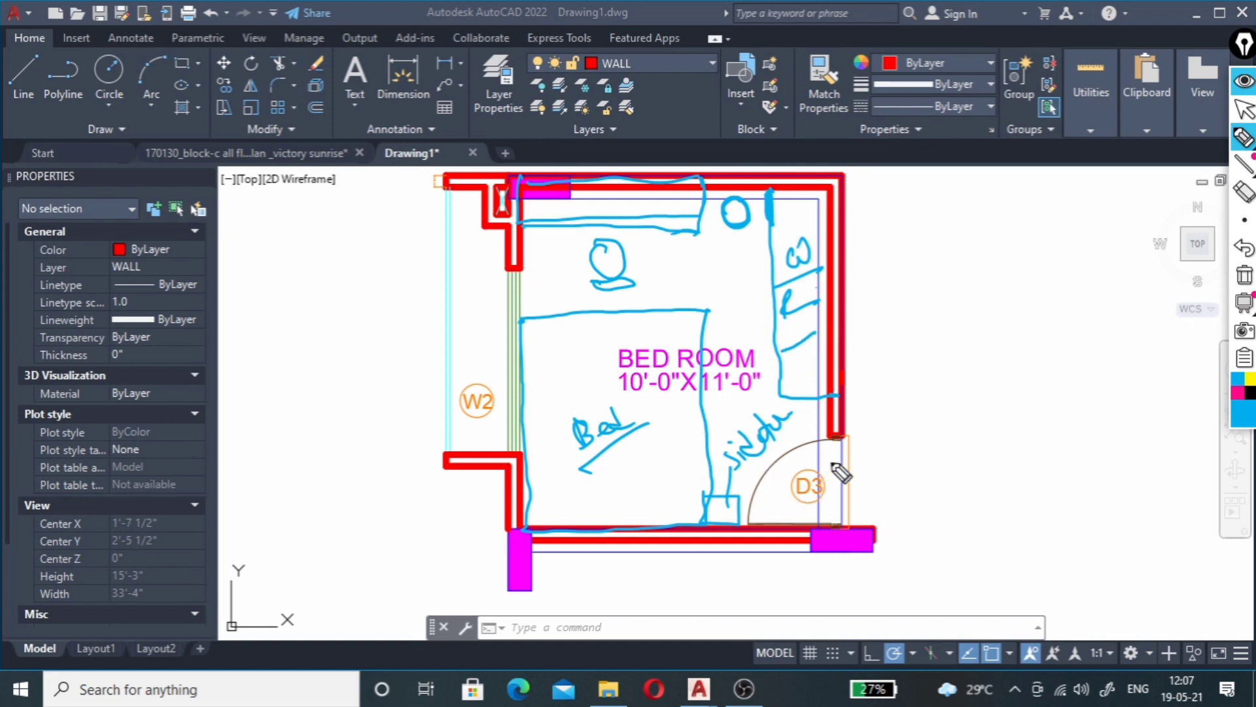
{"action": "mouse_move", "coordinate": [806, 437]}
{"action": "left_mouse_down"}
{"action": "mouse_move", "coordinate": [783, 440]}
{"action": "mouse_move", "coordinate": [754, 522]}
{"action": "left_mouse_up"}
{"action": "left_click_drag", "start_coordinate": [821, 403], "coordinate": [830, 406]}
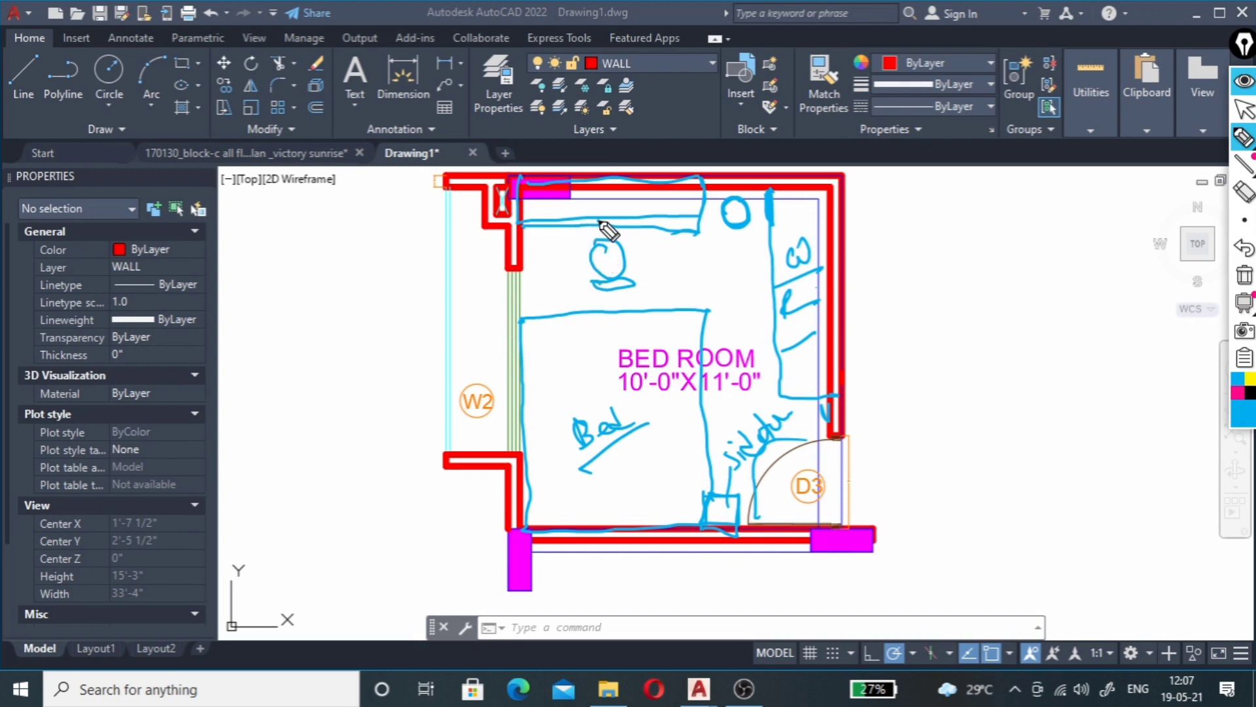
Step: Detail the top unit, Bed arrow and side-table square, then erase all the ink
{"action": "left_click_drag", "start_coordinate": [605, 204], "coordinate": [676, 218]}
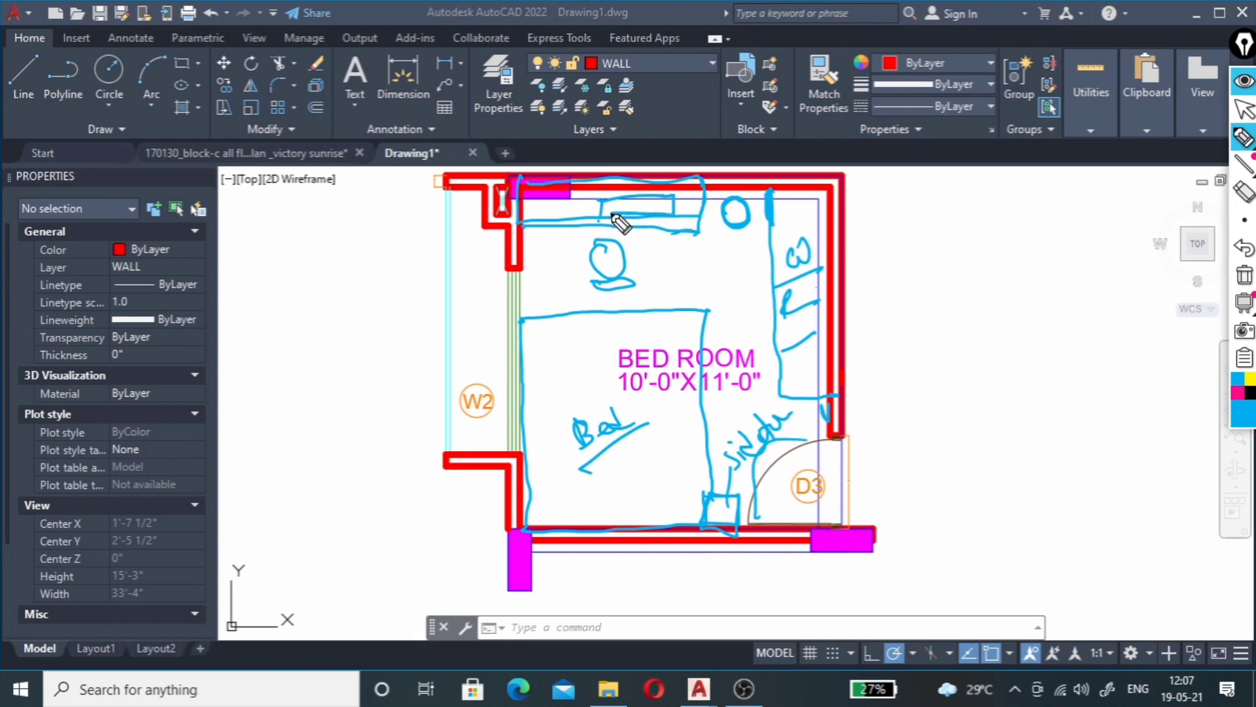
{"action": "left_click_drag", "start_coordinate": [607, 208], "coordinate": [676, 211]}
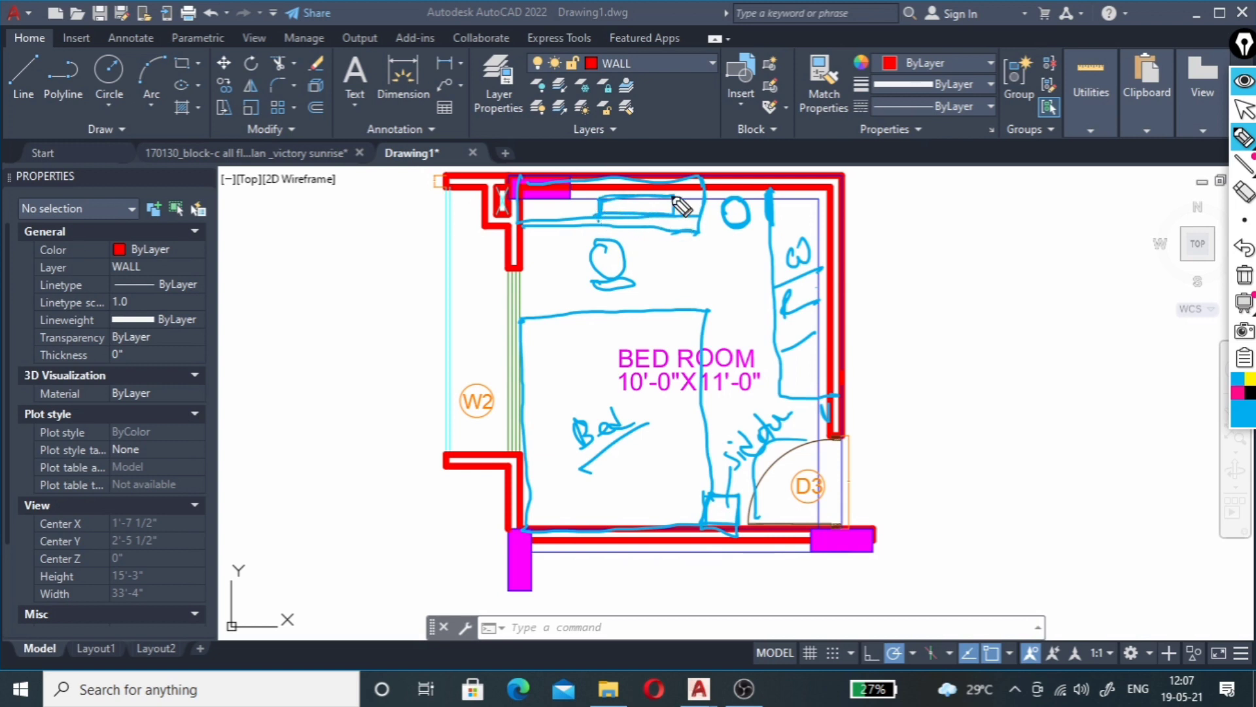
{"action": "mouse_move", "coordinate": [629, 508]}
{"action": "left_mouse_down"}
{"action": "mouse_move", "coordinate": [626, 446]}
{"action": "mouse_move", "coordinate": [639, 476]}
{"action": "left_mouse_up"}
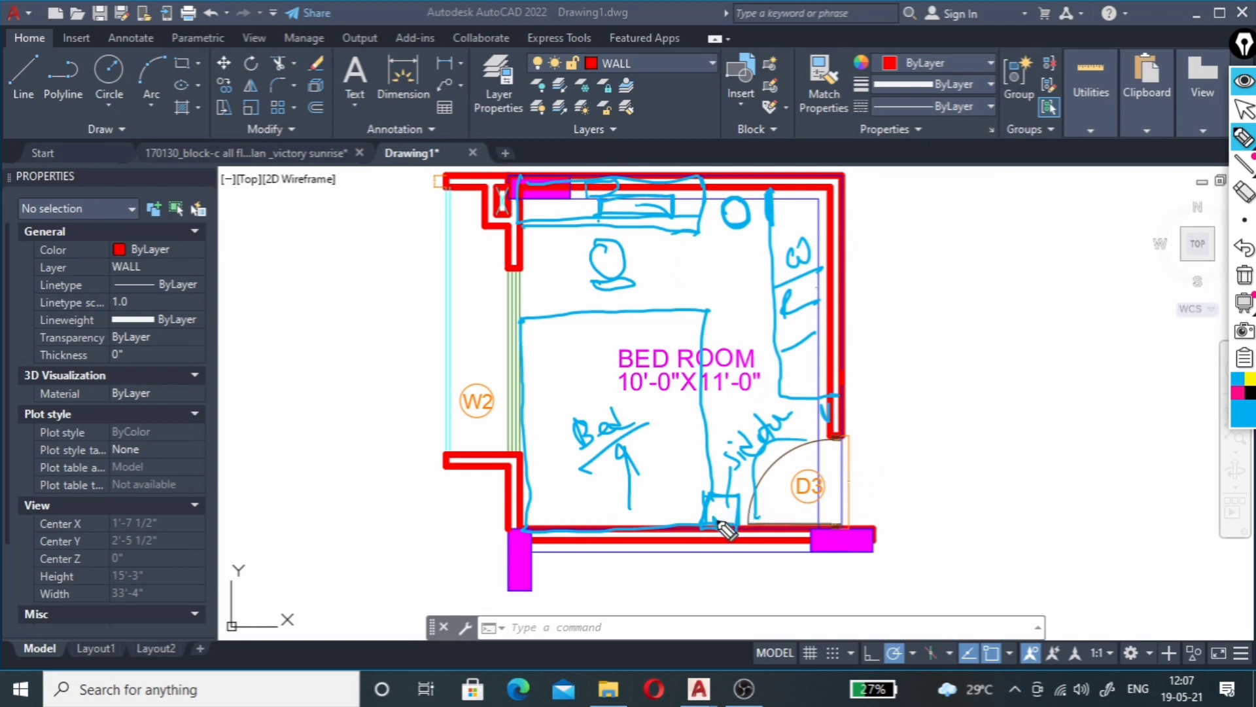
{"action": "left_click_drag", "start_coordinate": [719, 522], "coordinate": [726, 517]}
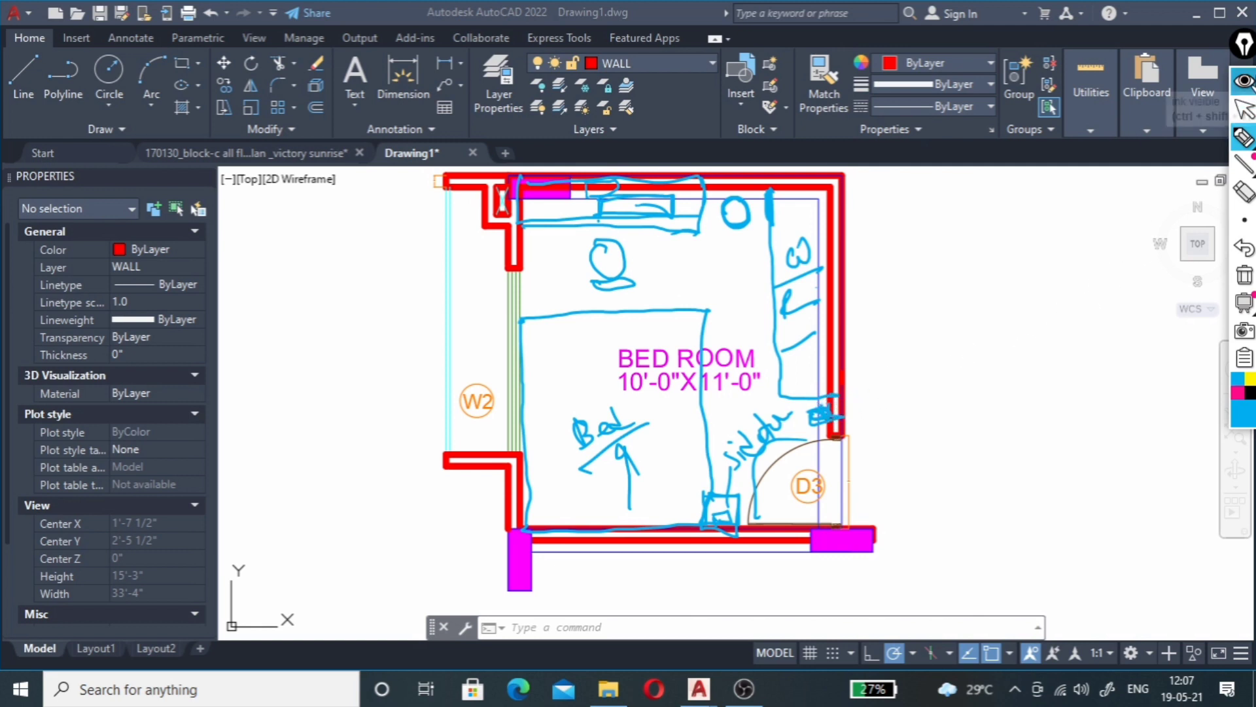
{"action": "left_click", "coordinate": [1244, 82]}
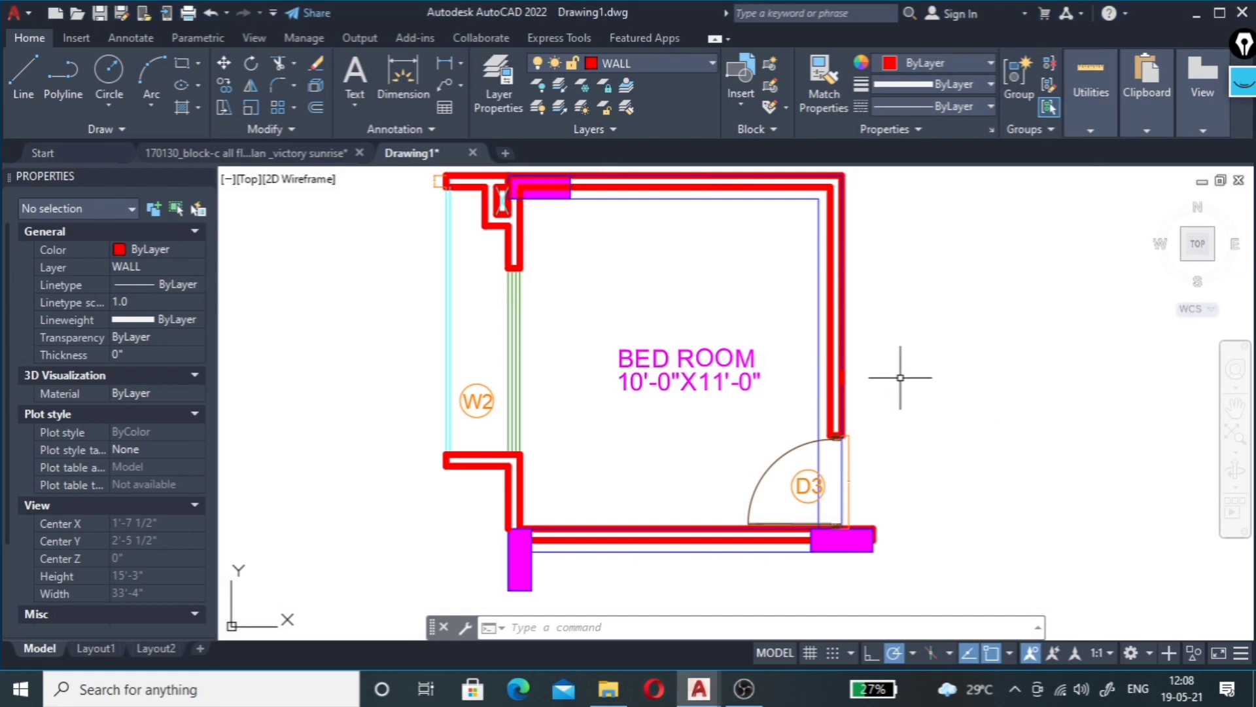
Step: Create a new layer named furniture in the Layer Properties Manager
{"action": "type", "text": "layer"}
{"action": "key", "text": "Return"}
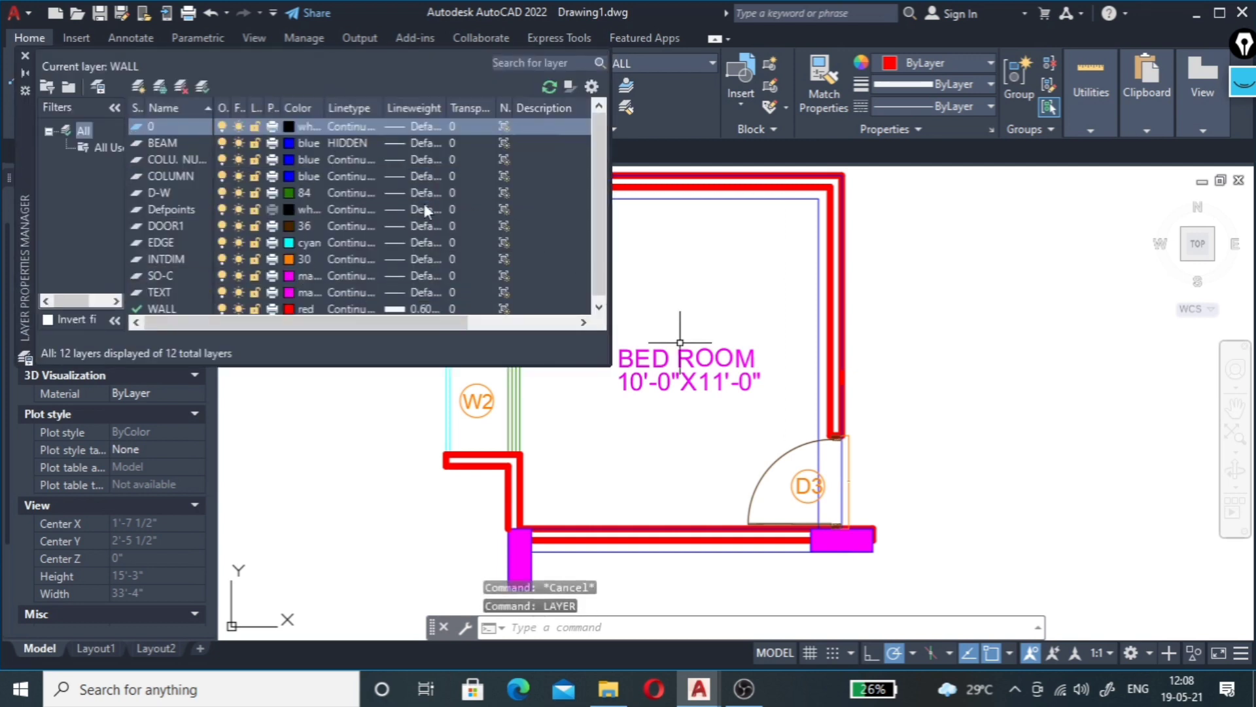
{"action": "scroll", "coordinate": [391, 207], "scroll_direction": "down", "scroll_amount": 1}
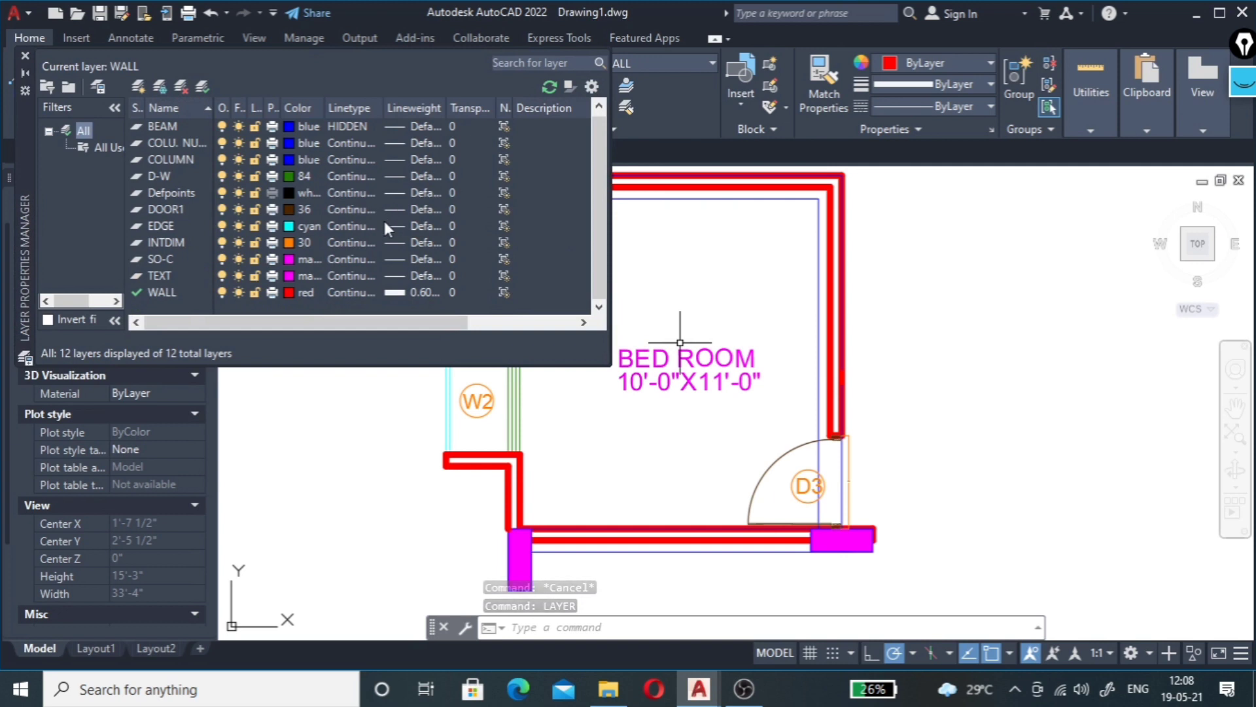
{"action": "scroll", "coordinate": [384, 221], "scroll_direction": "up", "scroll_amount": 1}
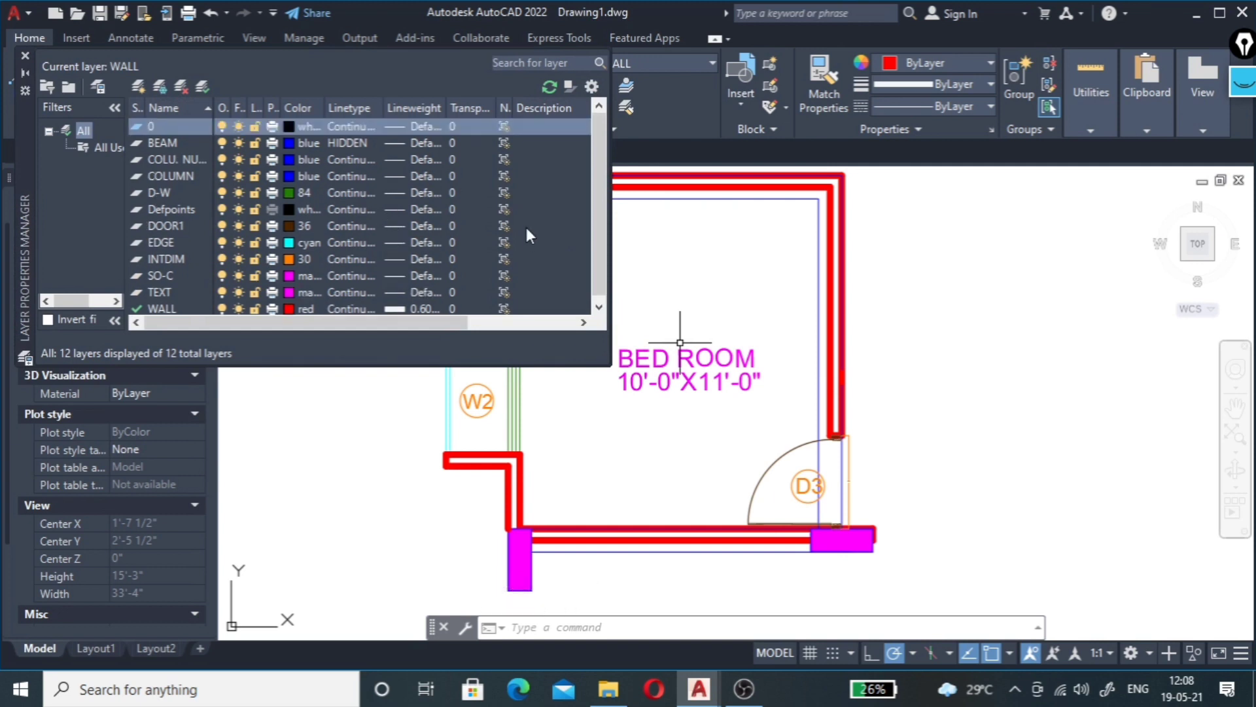
{"action": "left_click", "coordinate": [139, 85]}
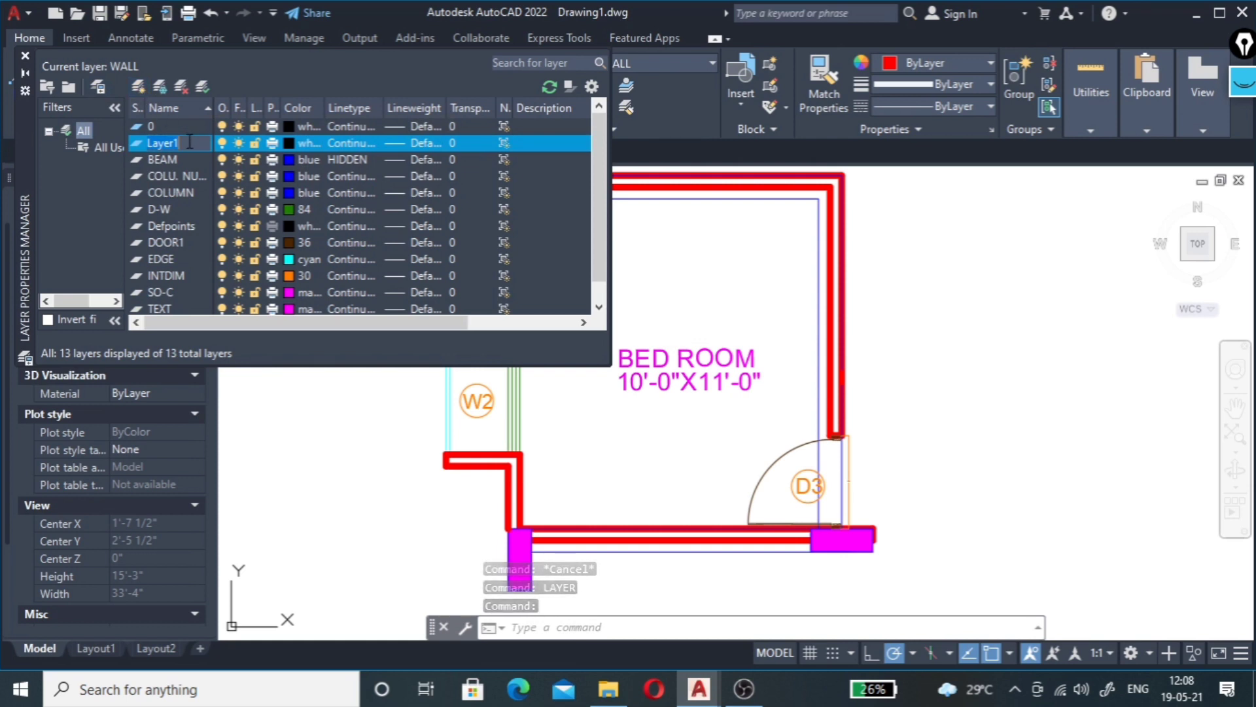
{"action": "type", "text": "furniture"}
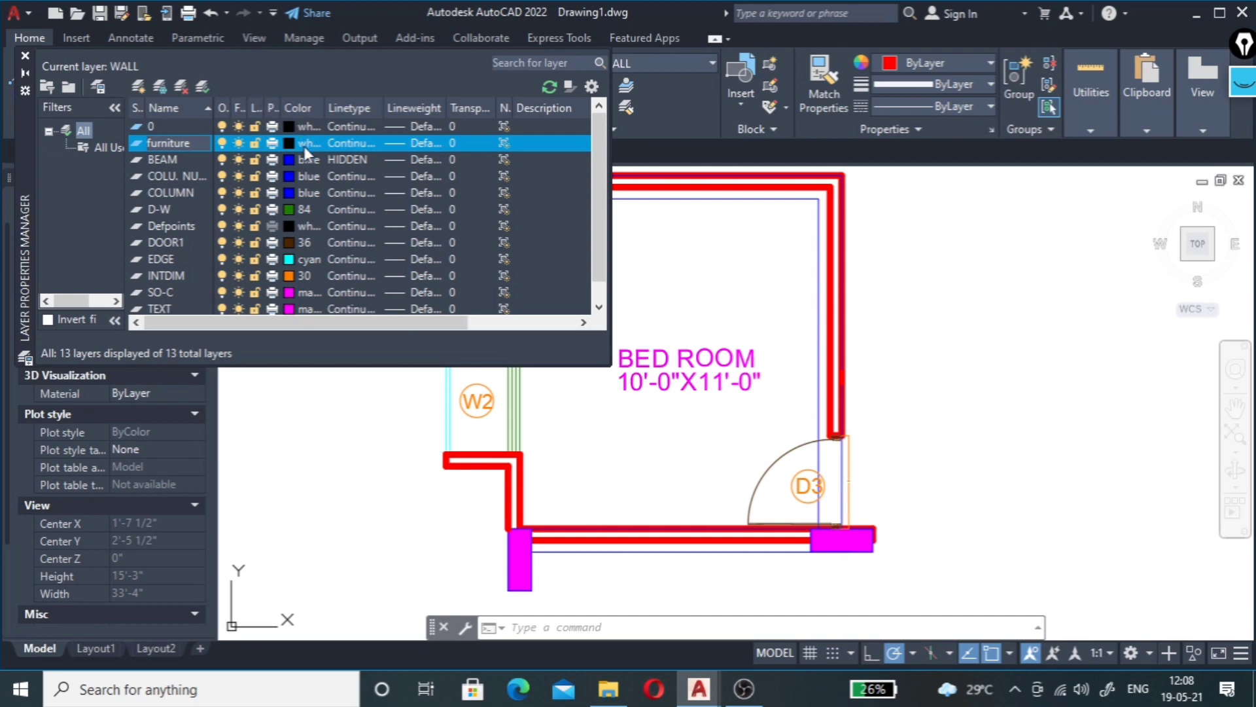
{"action": "key", "text": "Return"}
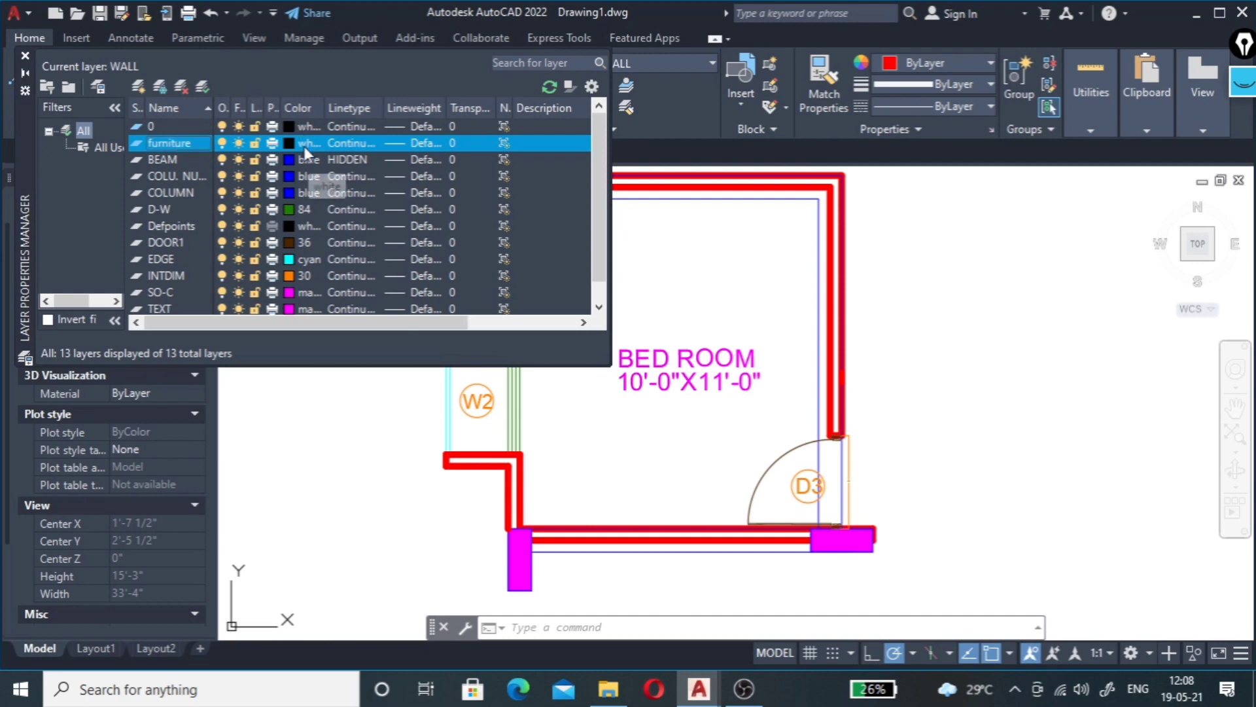
Step: Give the furniture layer colour 9 and a 0.15 mm lineweight, and make it current
{"action": "left_click", "coordinate": [304, 146]}
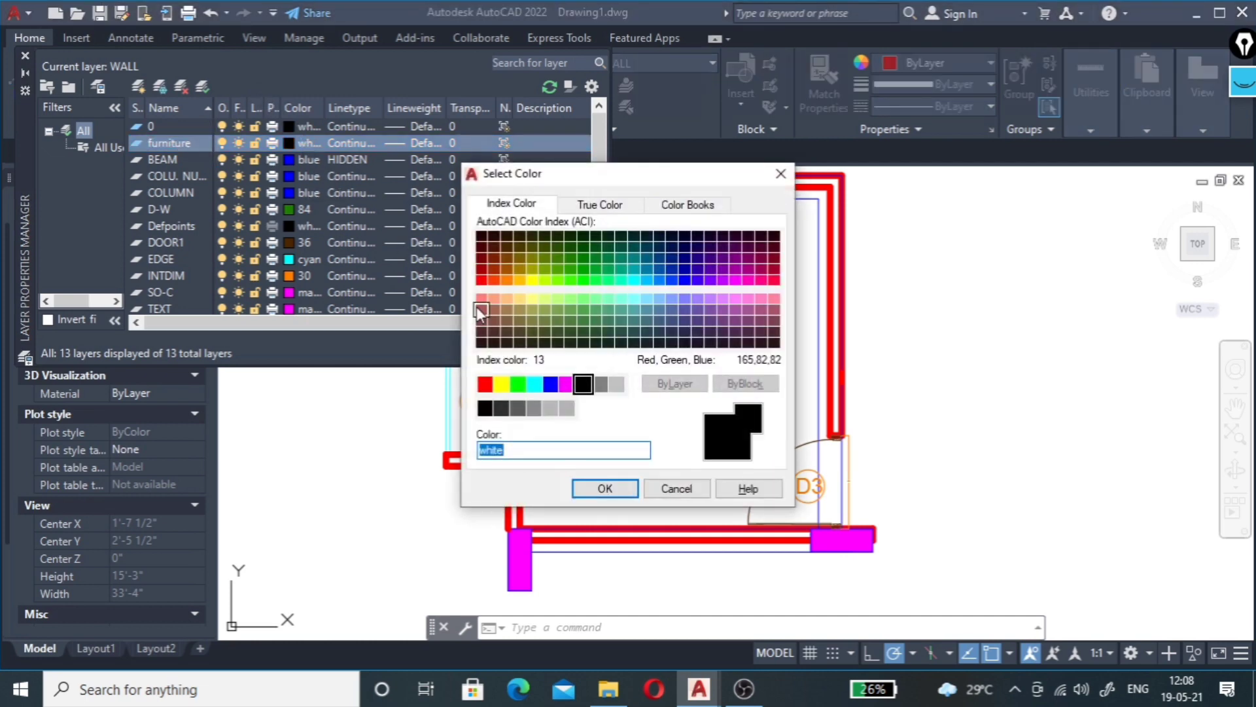
{"action": "left_click", "coordinate": [617, 384]}
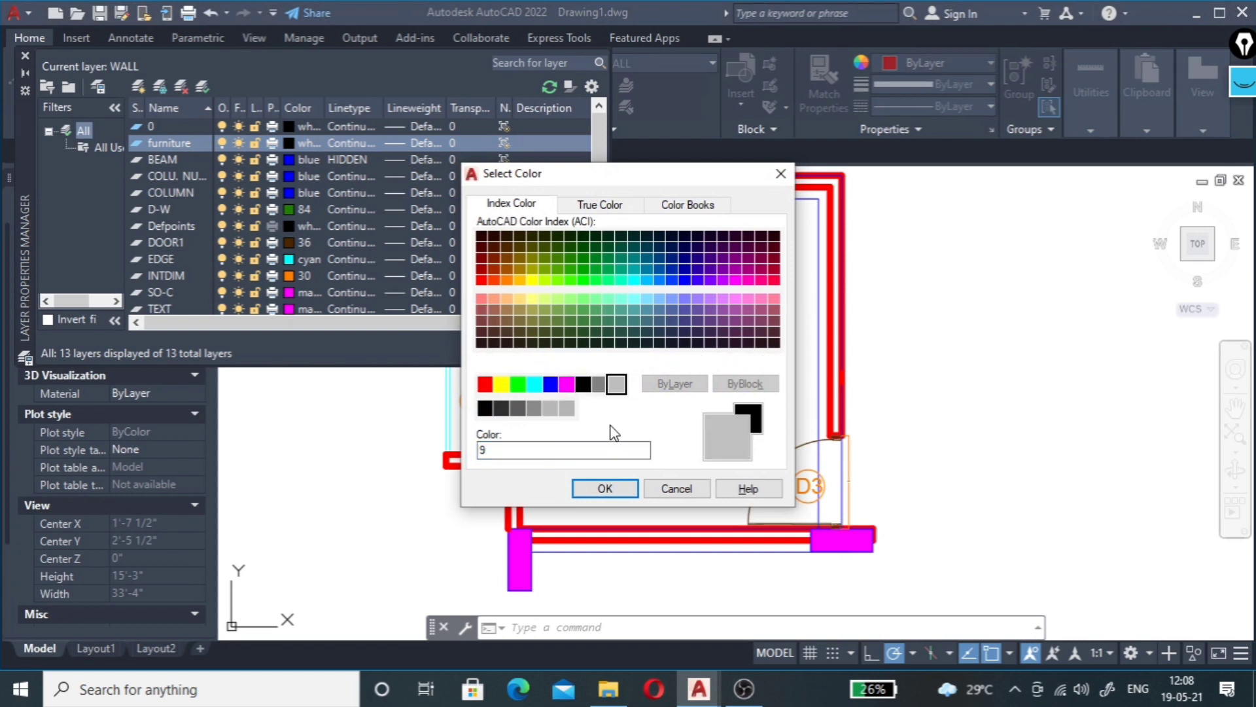
{"action": "left_click", "coordinate": [610, 488]}
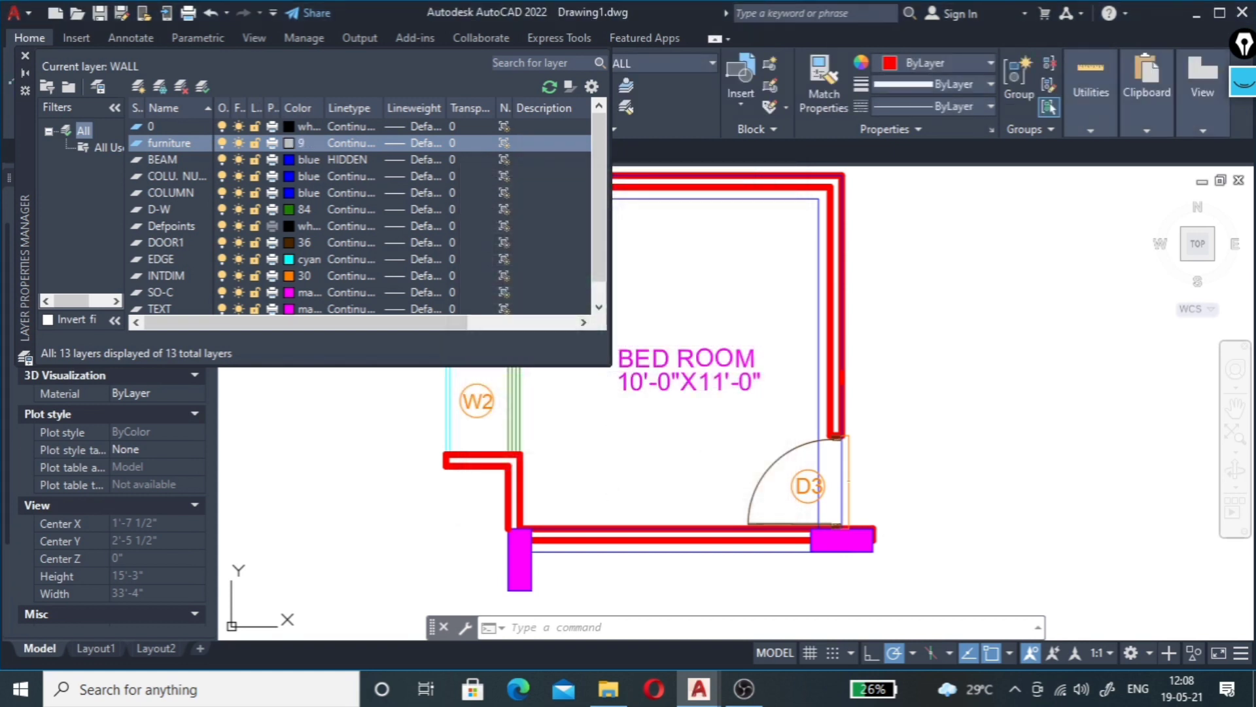
{"action": "left_click", "coordinate": [398, 144]}
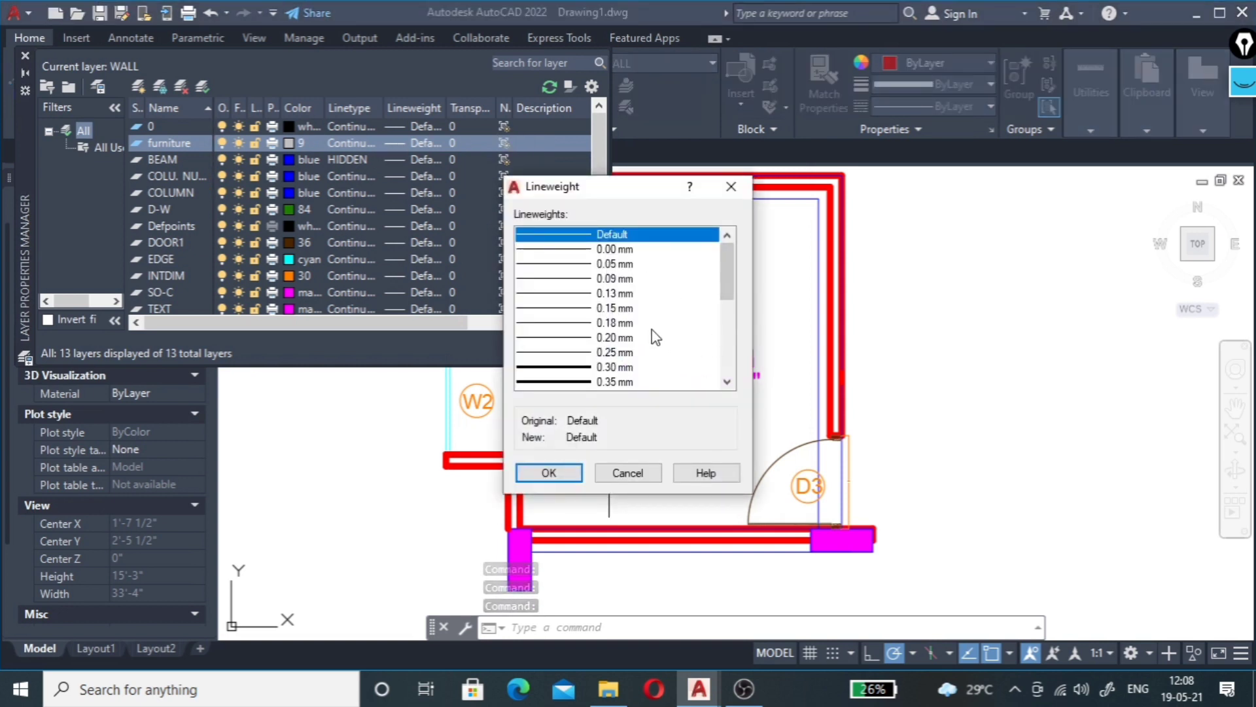
{"action": "left_click", "coordinate": [615, 308]}
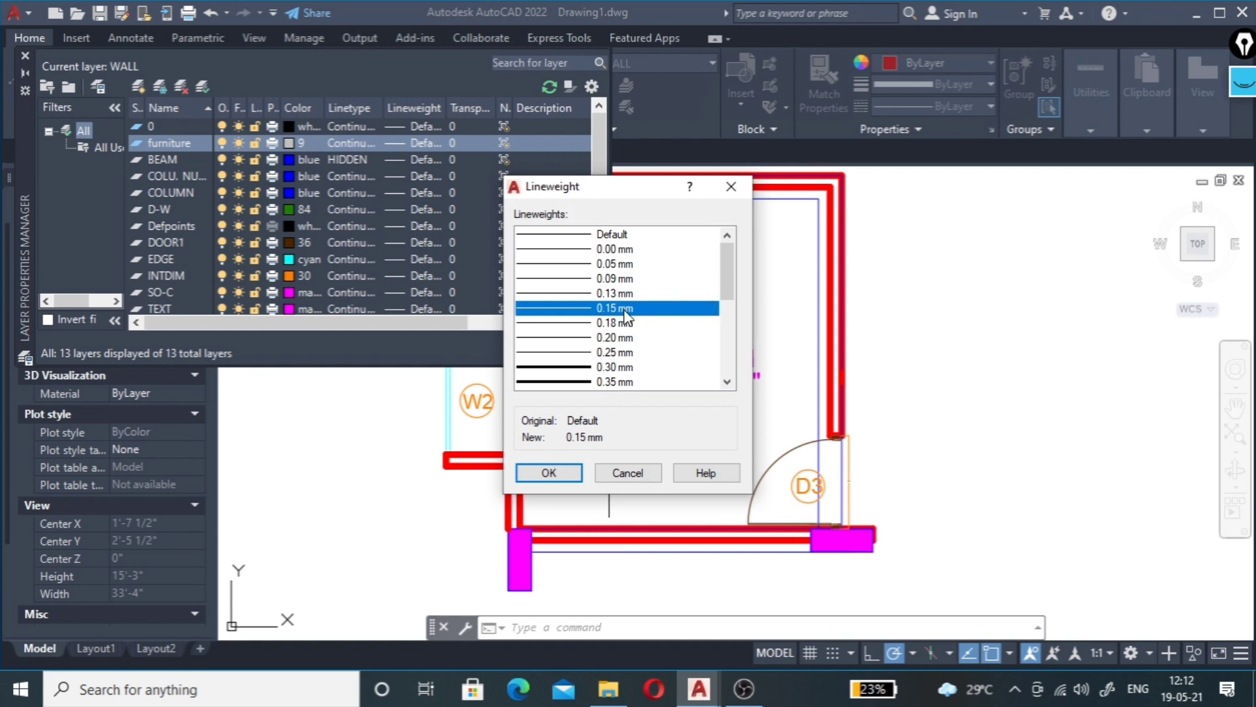
{"action": "left_click", "coordinate": [550, 472]}
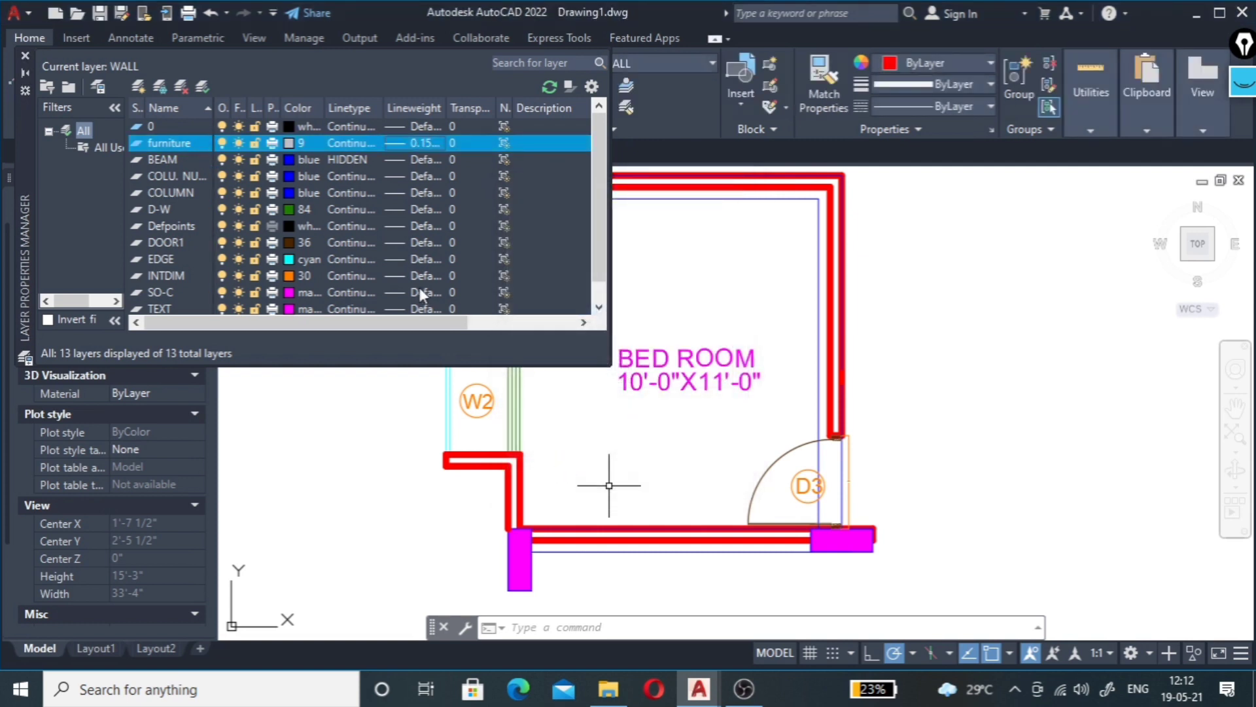
{"action": "double_click", "coordinate": [182, 144]}
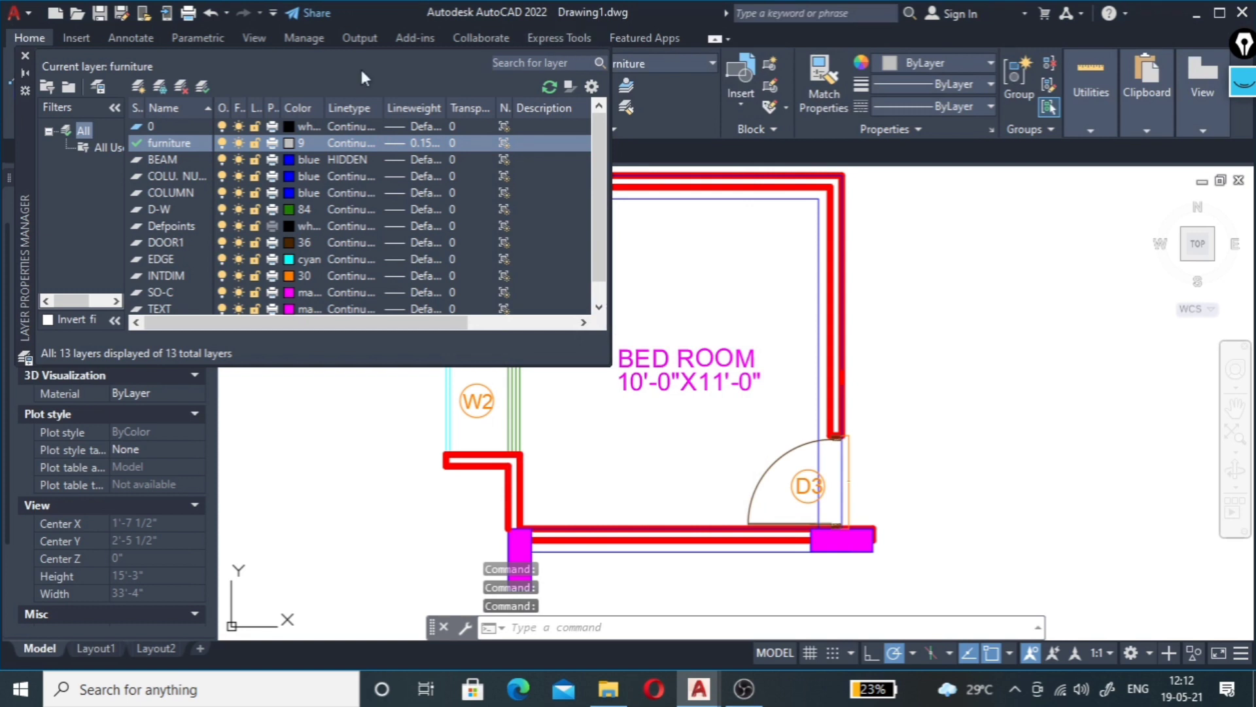
Step: Start a rectangle anchored at the bedroom's lower-left inner wall corner
{"action": "left_click", "coordinate": [25, 56]}
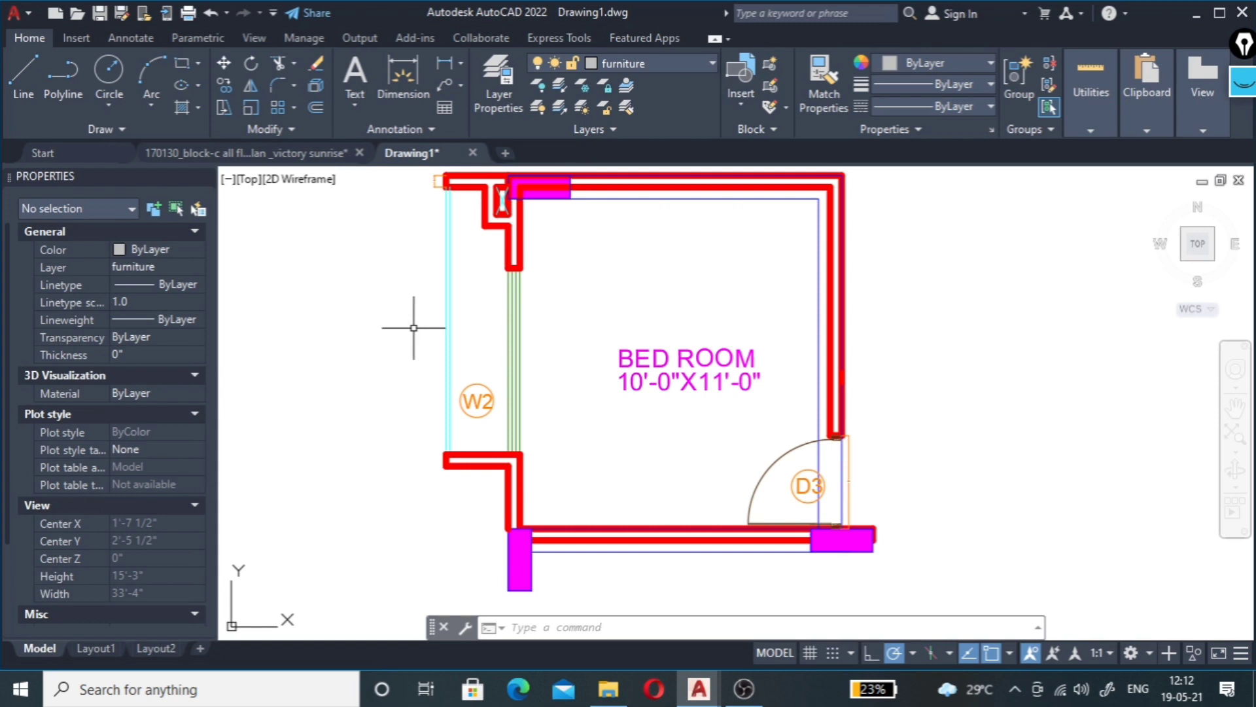
{"action": "type", "text": "r"}
{"action": "type", "text": "ec"}
{"action": "key", "text": "Escape"}
{"action": "type", "text": "rec"}
{"action": "key", "text": "Return"}
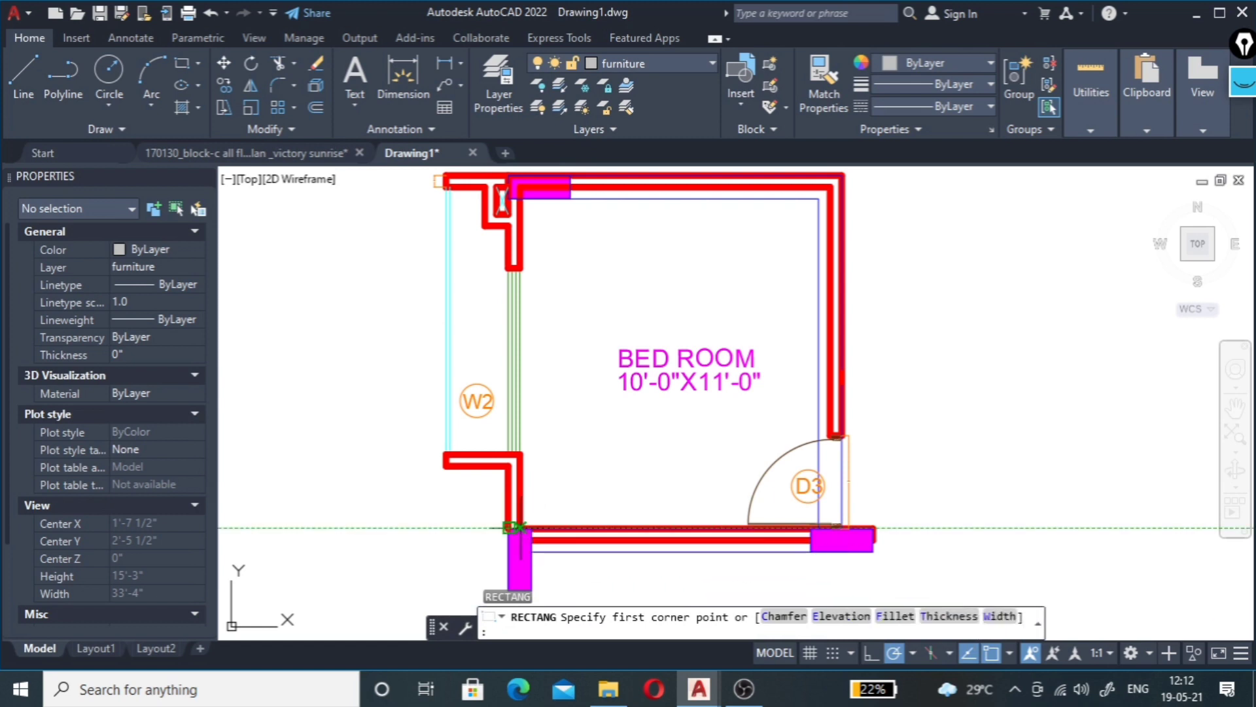
{"action": "scroll", "coordinate": [508, 526], "scroll_direction": "up", "scroll_amount": 3}
{"action": "scroll", "coordinate": [517, 533], "scroll_direction": "up", "scroll_amount": 7}
{"action": "scroll", "coordinate": [530, 539], "scroll_direction": "up", "scroll_amount": 3}
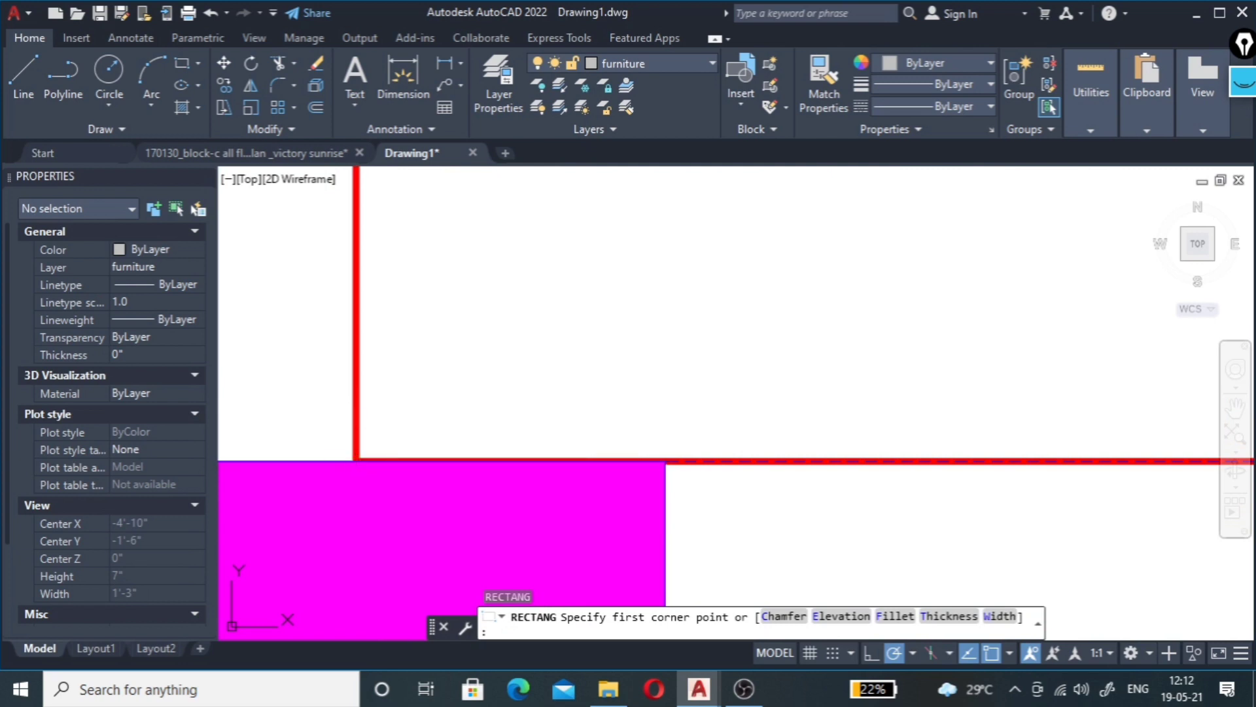
{"action": "left_click", "coordinate": [356, 460]}
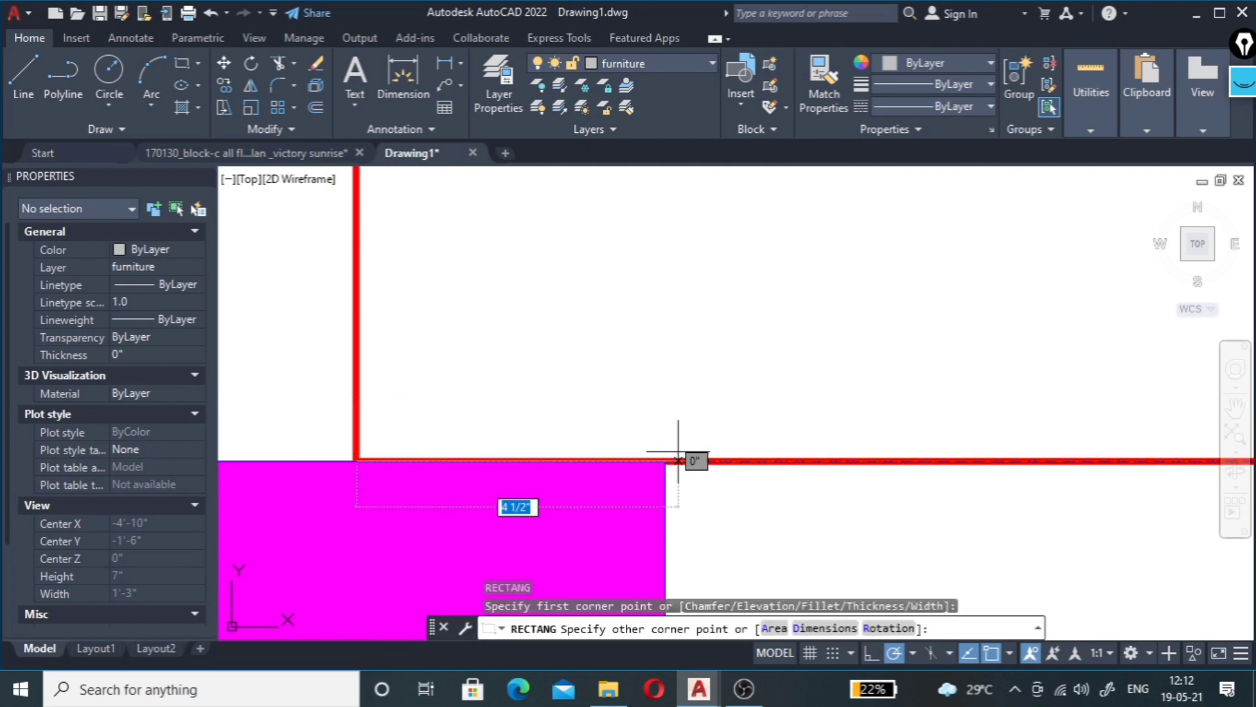
Step: Size the bed rectangle 5' by 6' and place it inside the room
{"action": "left_click", "coordinate": [811, 627]}
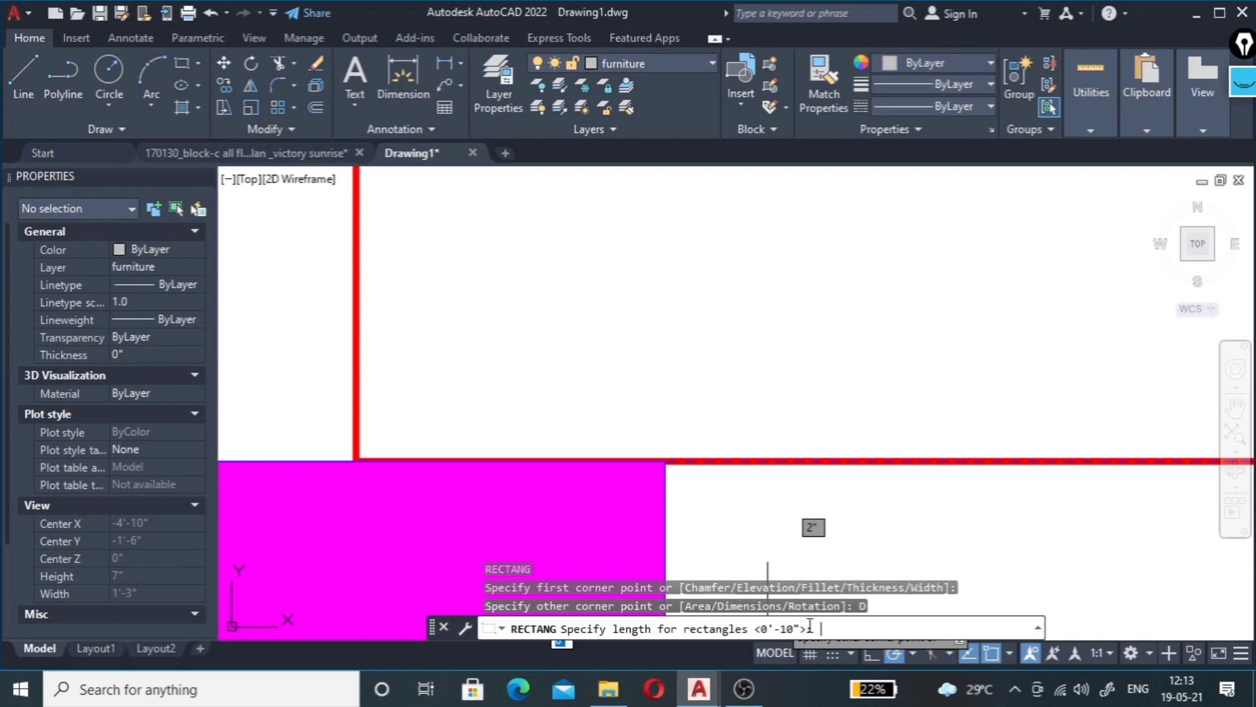
{"action": "type", "text": "5'"}
{"action": "key", "text": "Return"}
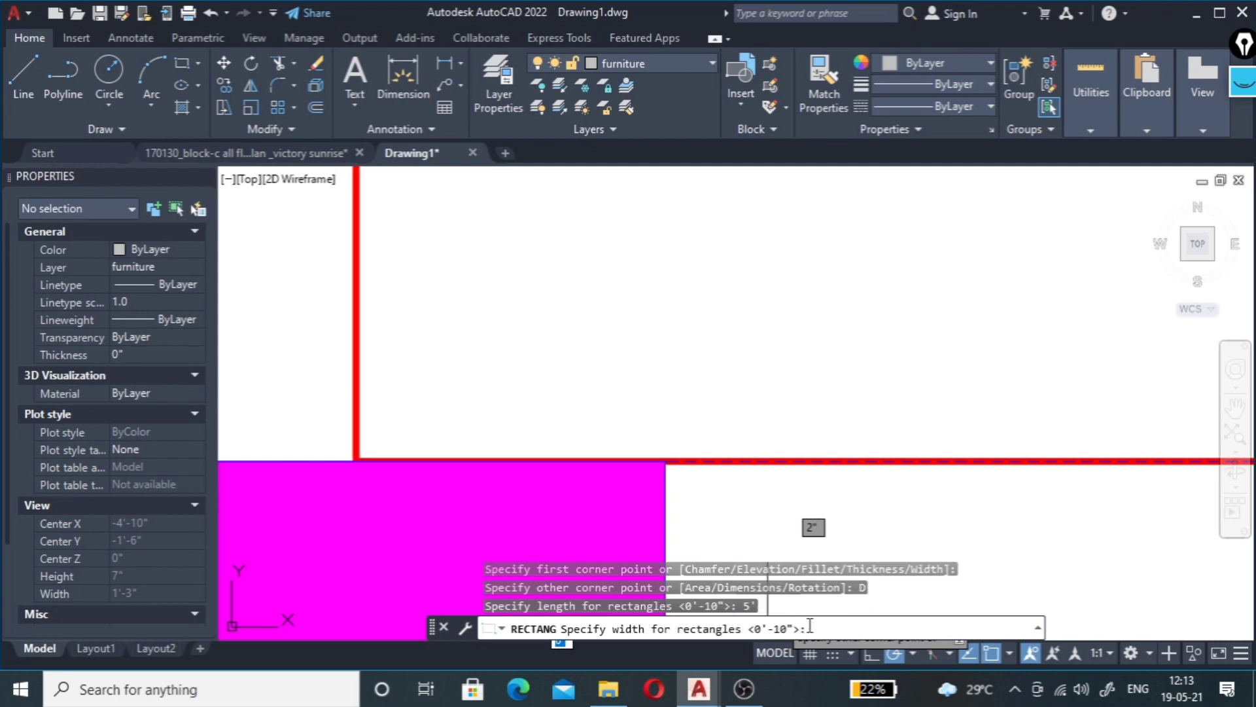
{"action": "type", "text": "6'"}
{"action": "key", "text": "Return"}
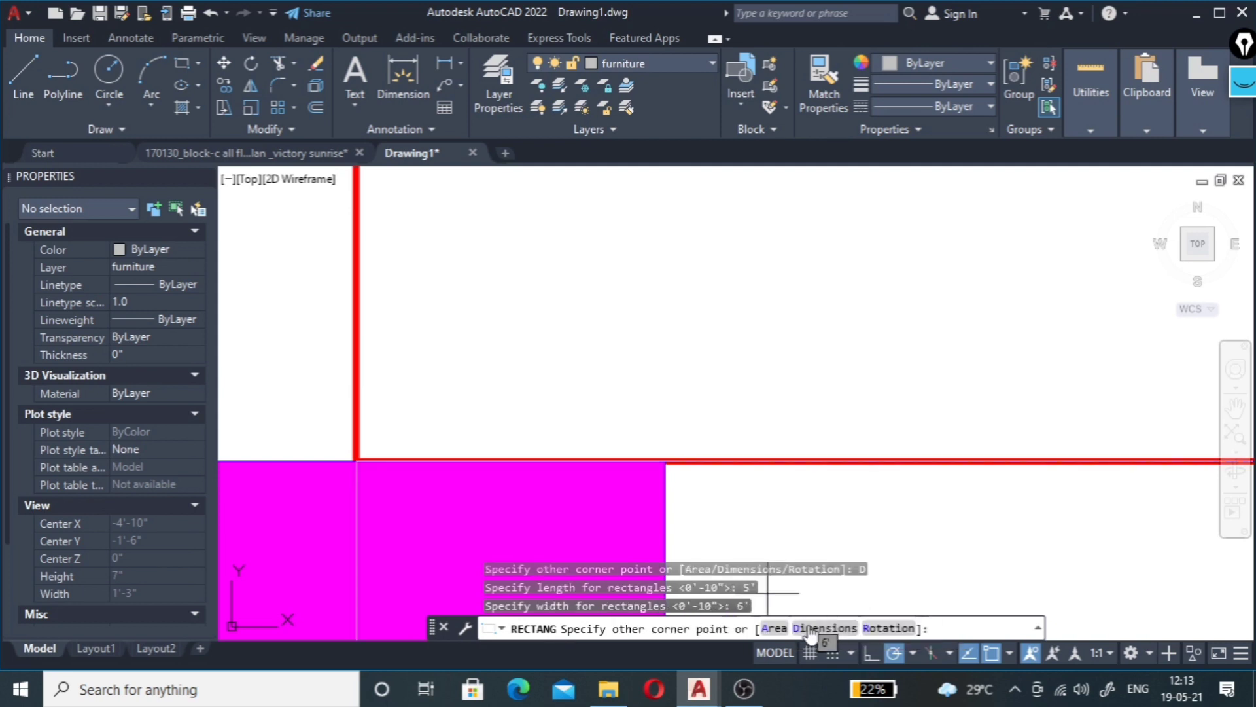
{"action": "scroll", "coordinate": [715, 392], "scroll_direction": "down", "scroll_amount": 2}
{"action": "scroll", "coordinate": [715, 399], "scroll_direction": "down", "scroll_amount": 2}
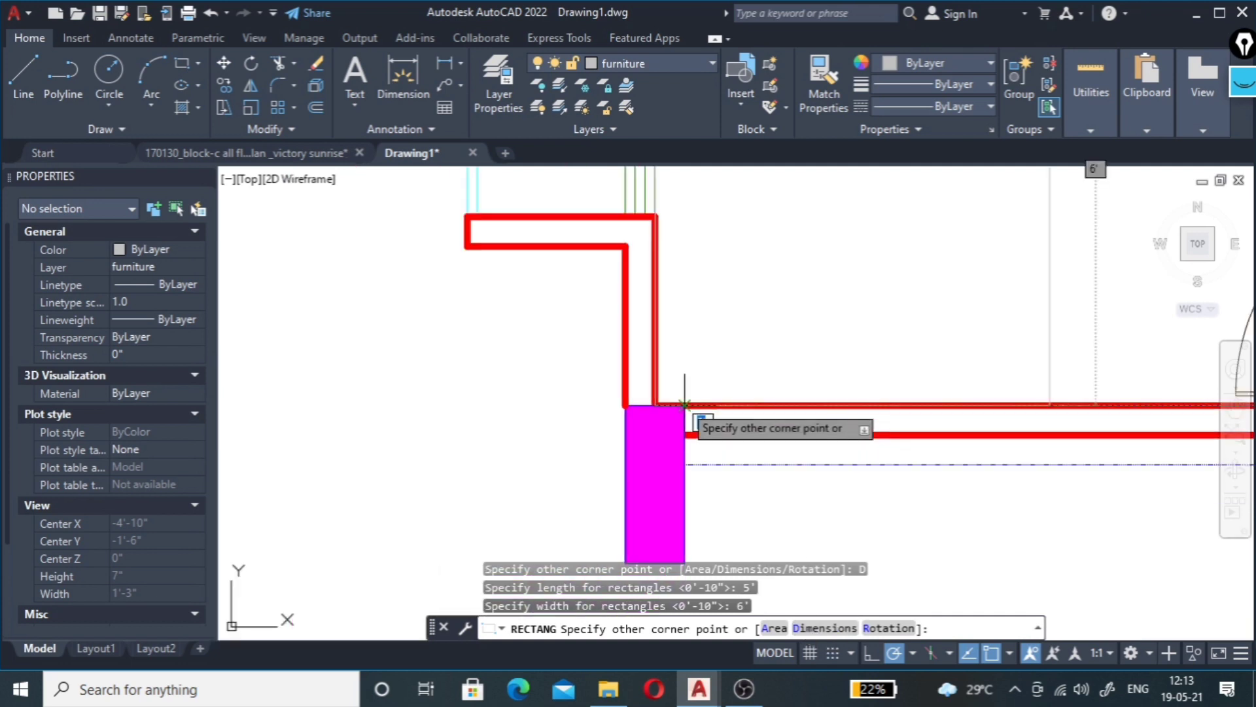
{"action": "scroll", "coordinate": [713, 338], "scroll_direction": "down", "scroll_amount": 2}
{"action": "left_click", "coordinate": [740, 326]}
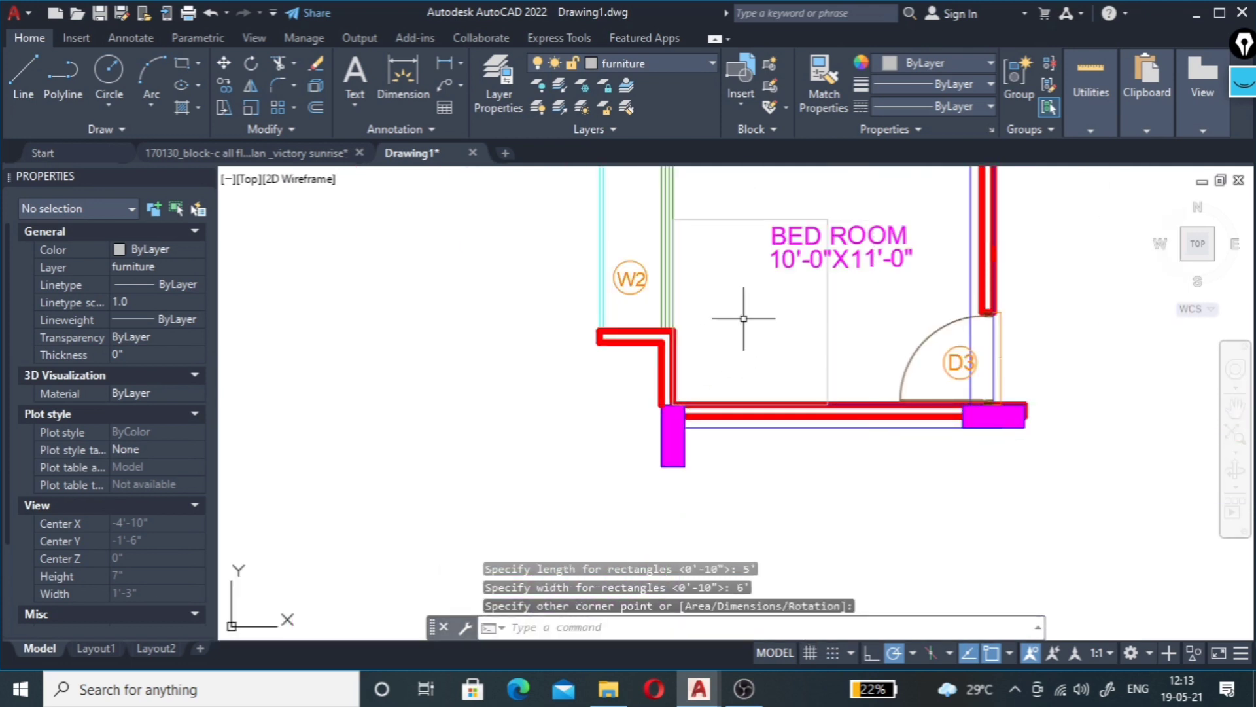
Step: Begin a linear dimension on the bed's top edge, picking its first endpoint
{"action": "scroll", "coordinate": [818, 277], "scroll_direction": "up", "scroll_amount": 2}
{"action": "scroll", "coordinate": [719, 255], "scroll_direction": "up", "scroll_amount": 2}
{"action": "scroll", "coordinate": [723, 252], "scroll_direction": "down", "scroll_amount": 4}
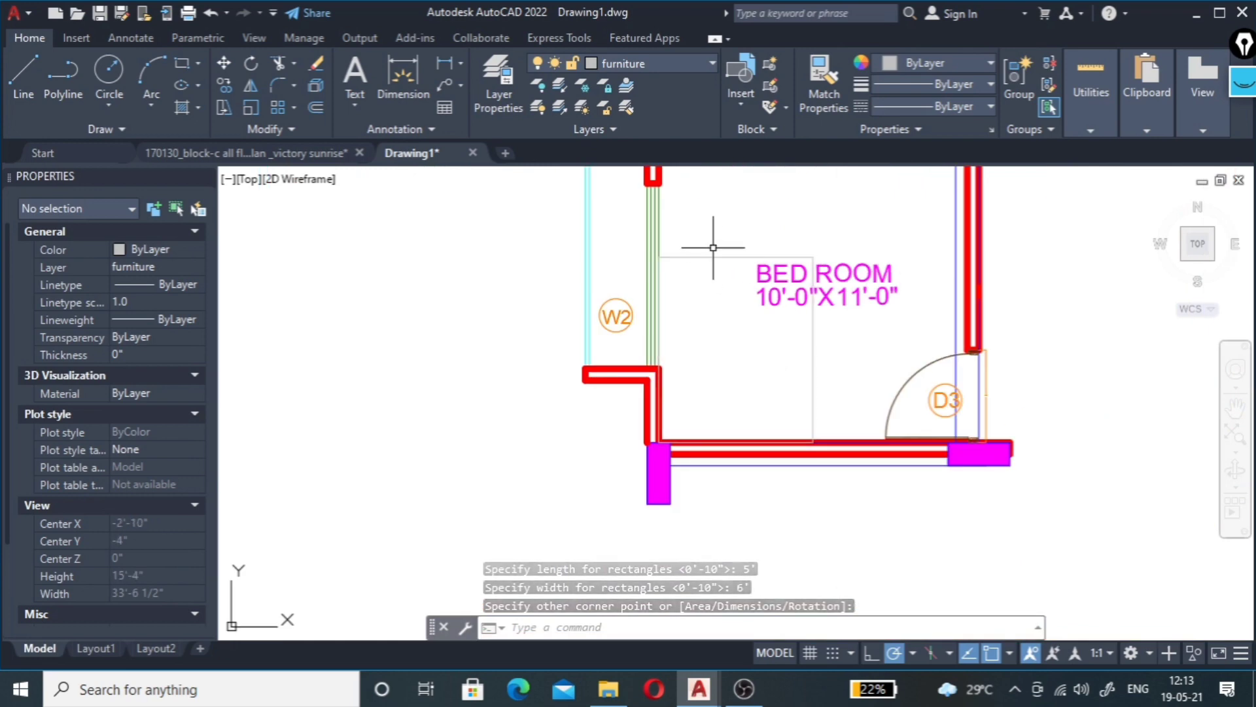
{"action": "scroll", "coordinate": [726, 254], "scroll_direction": "up", "scroll_amount": 4}
{"action": "scroll", "coordinate": [685, 273], "scroll_direction": "down", "scroll_amount": 2}
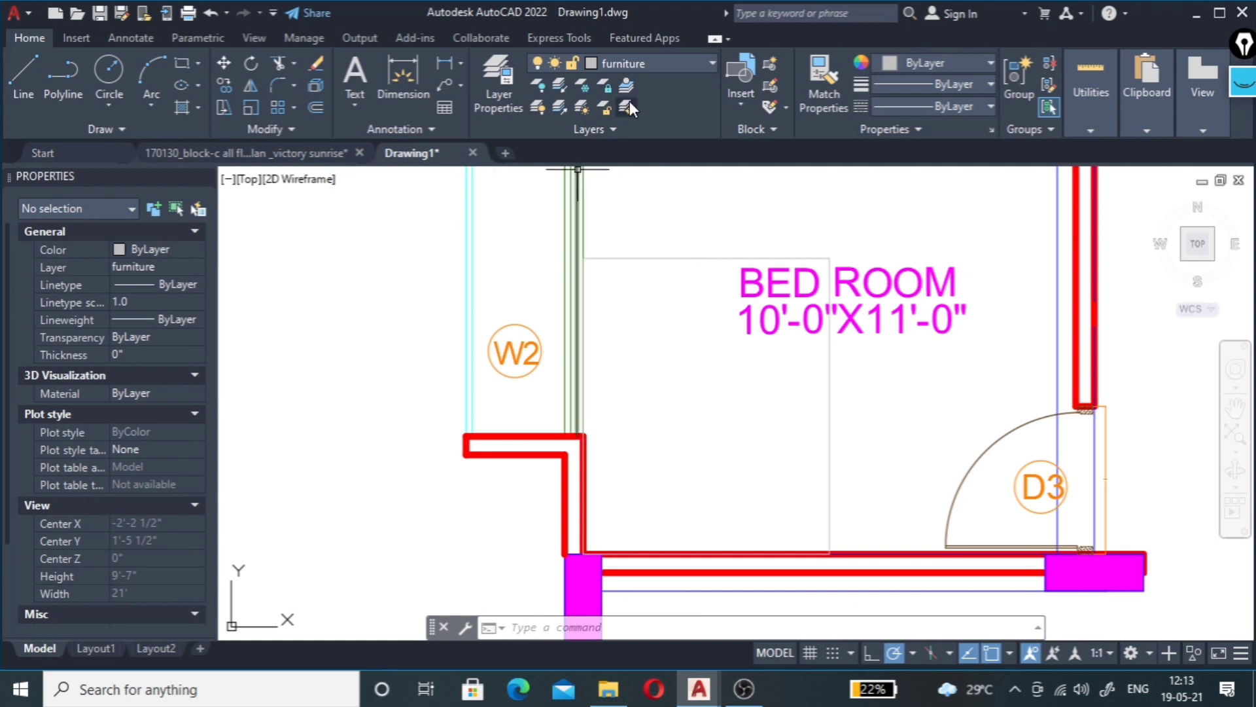
{"action": "left_click", "coordinate": [442, 65]}
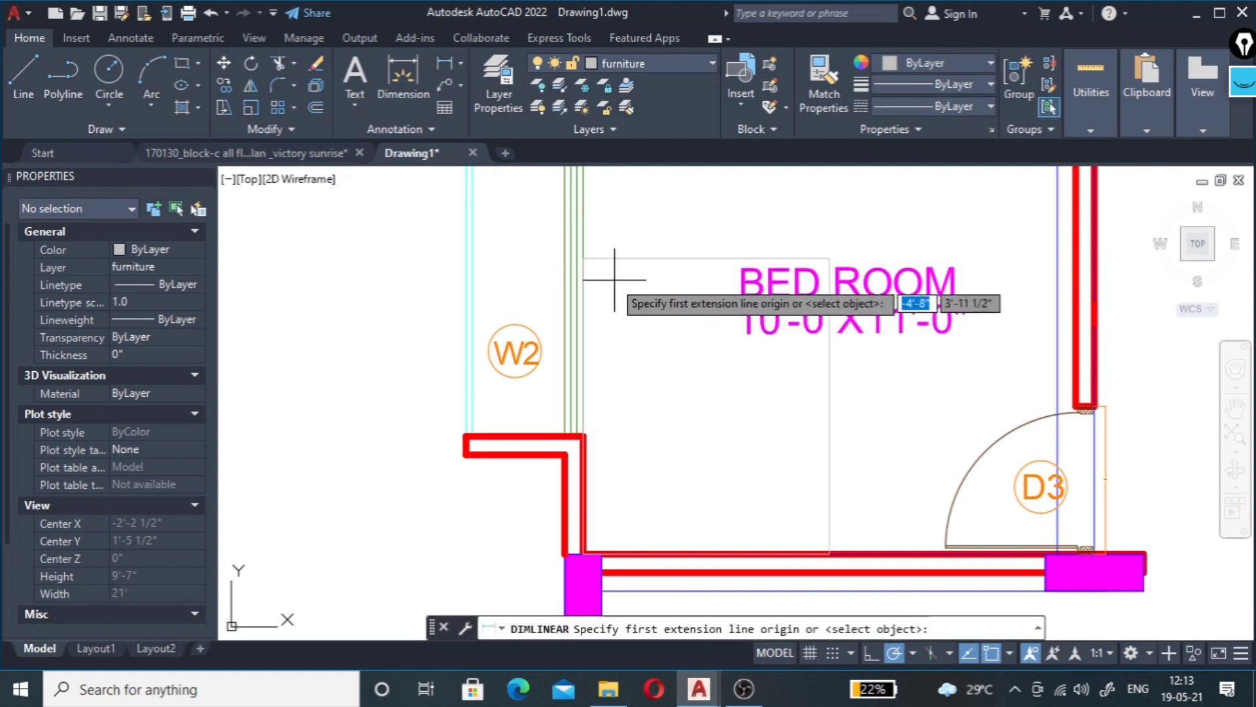
{"action": "left_click", "coordinate": [583, 258]}
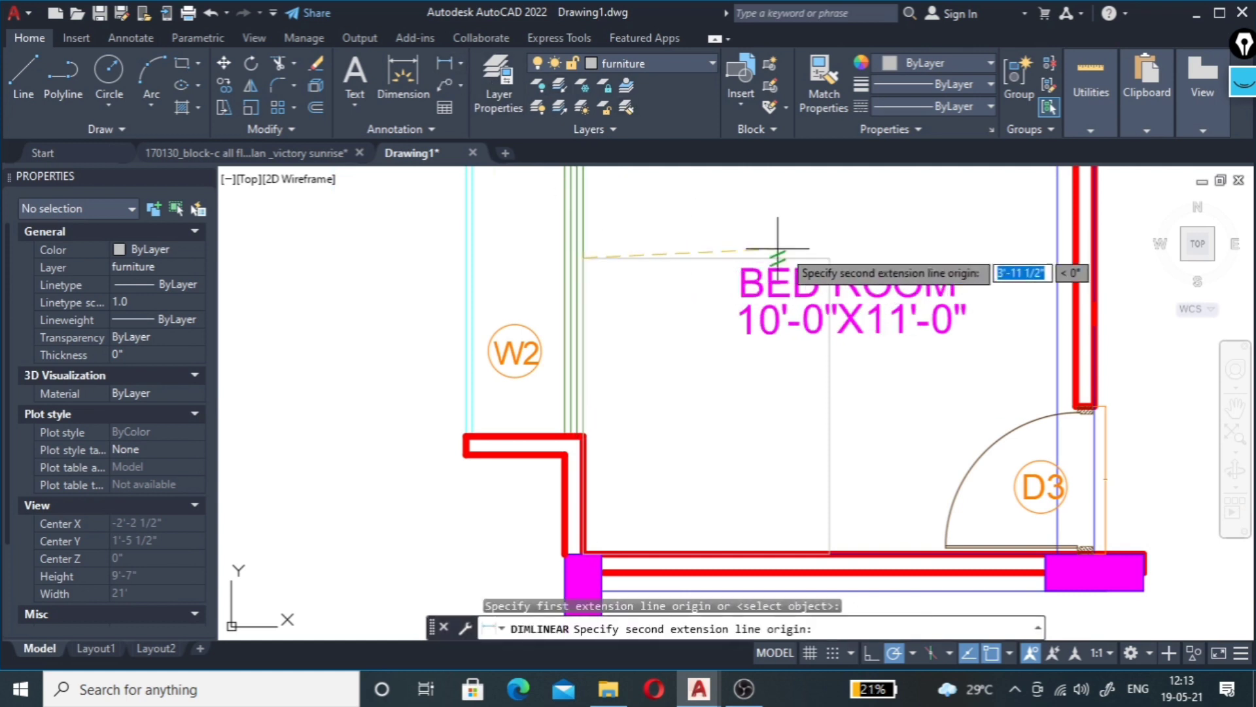
{"action": "left_click", "coordinate": [830, 257]}
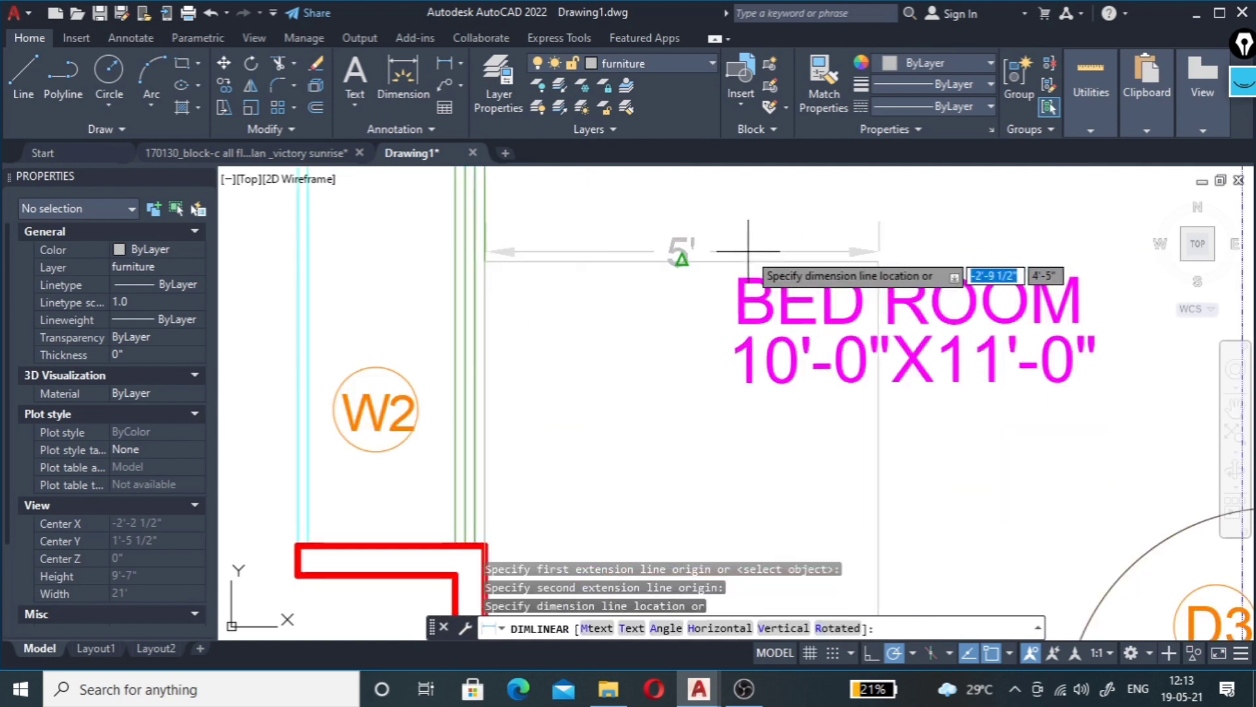
{"action": "left_click", "coordinate": [712, 311]}
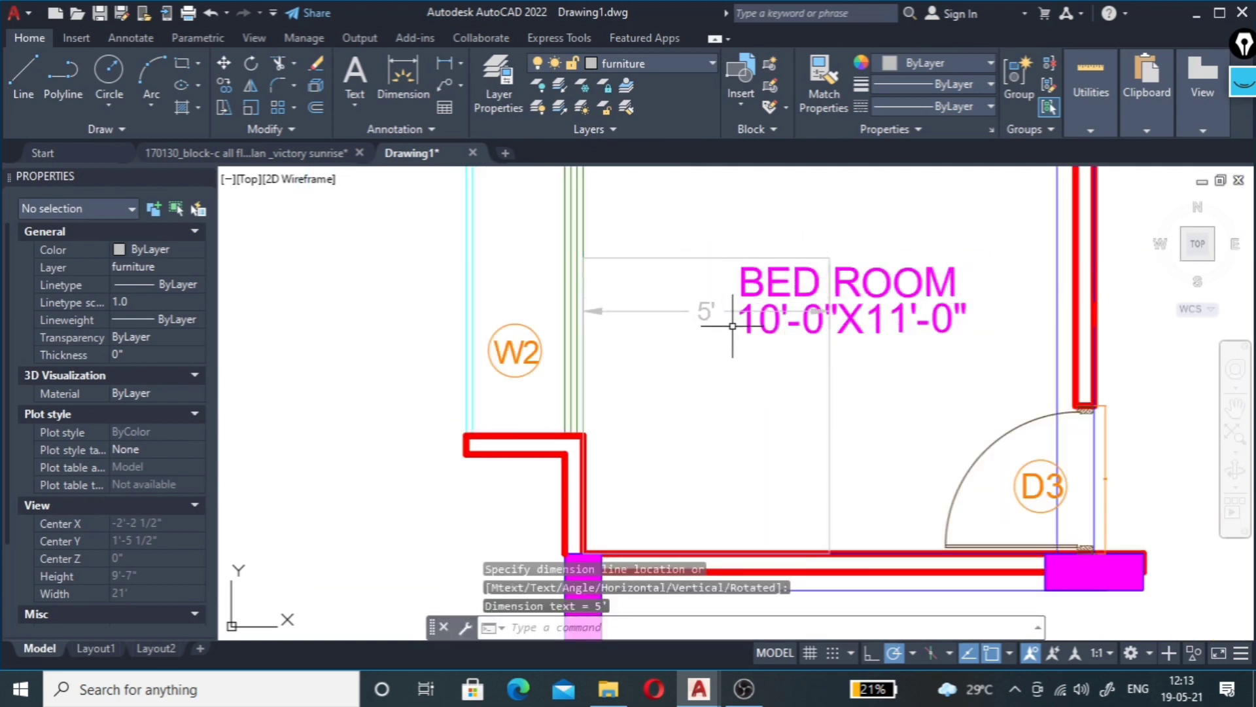
{"action": "key", "text": "Return"}
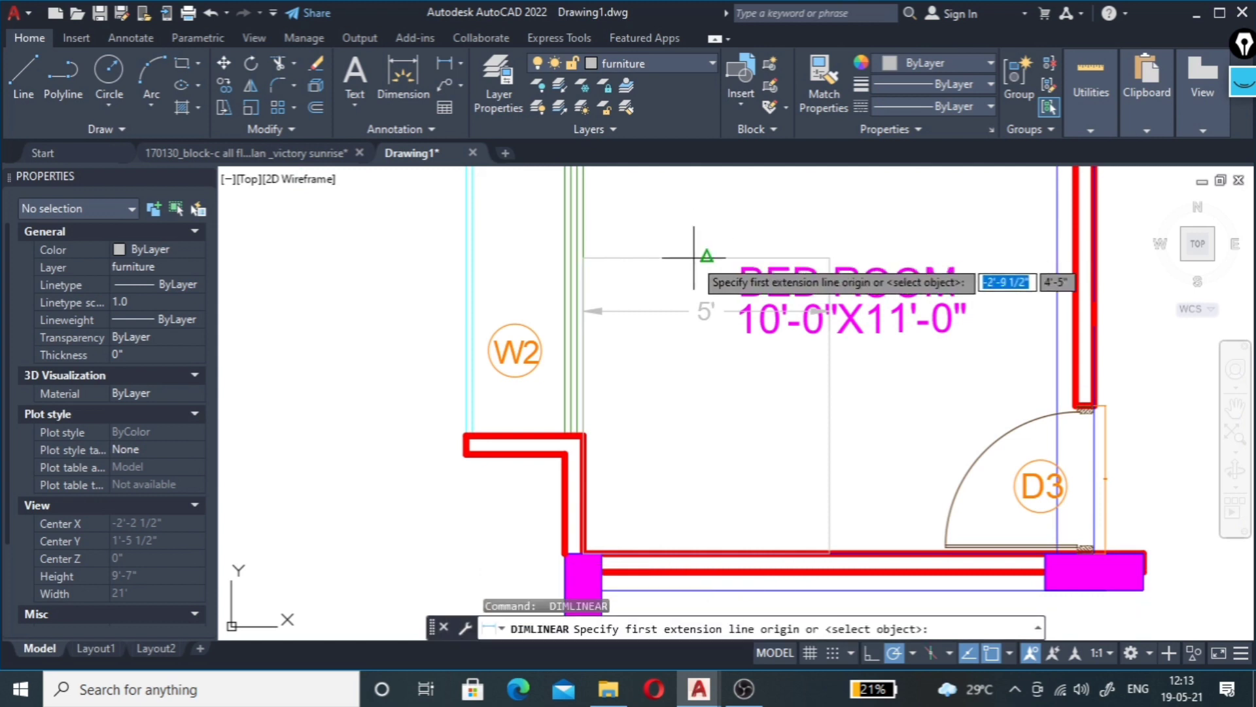
{"action": "left_click", "coordinate": [706, 257]}
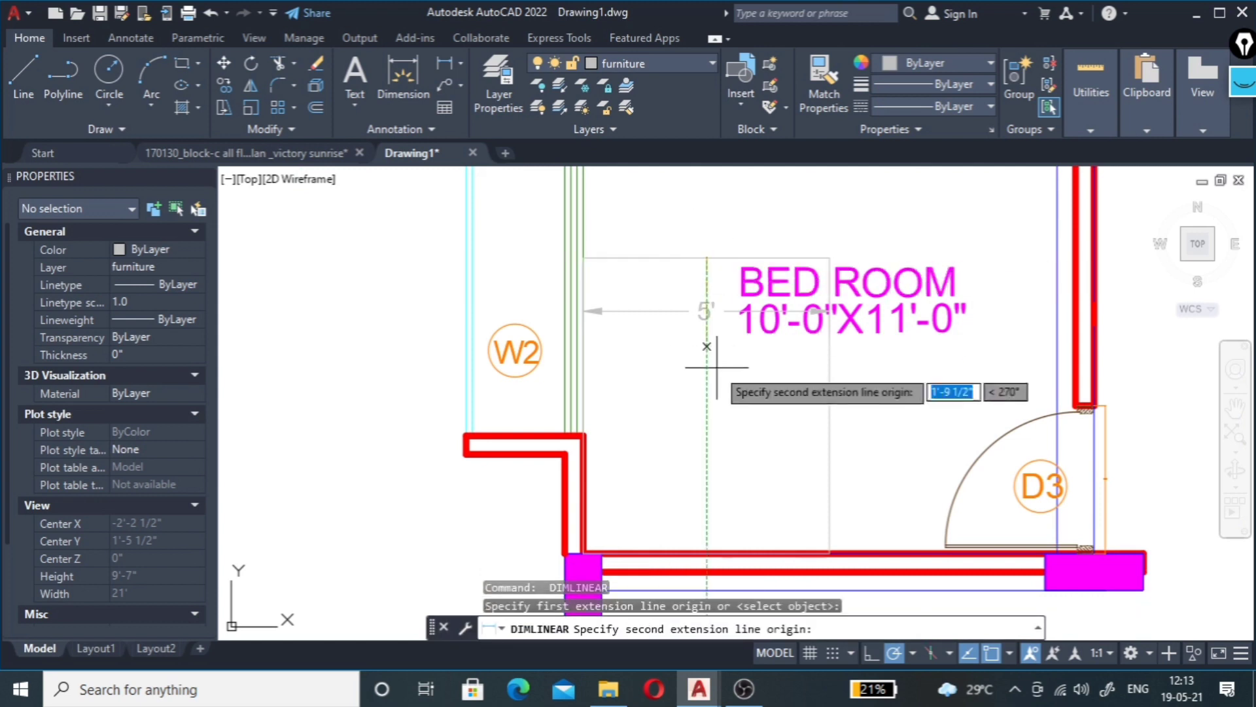
{"action": "left_click", "coordinate": [732, 548]}
{"action": "left_click", "coordinate": [718, 503]}
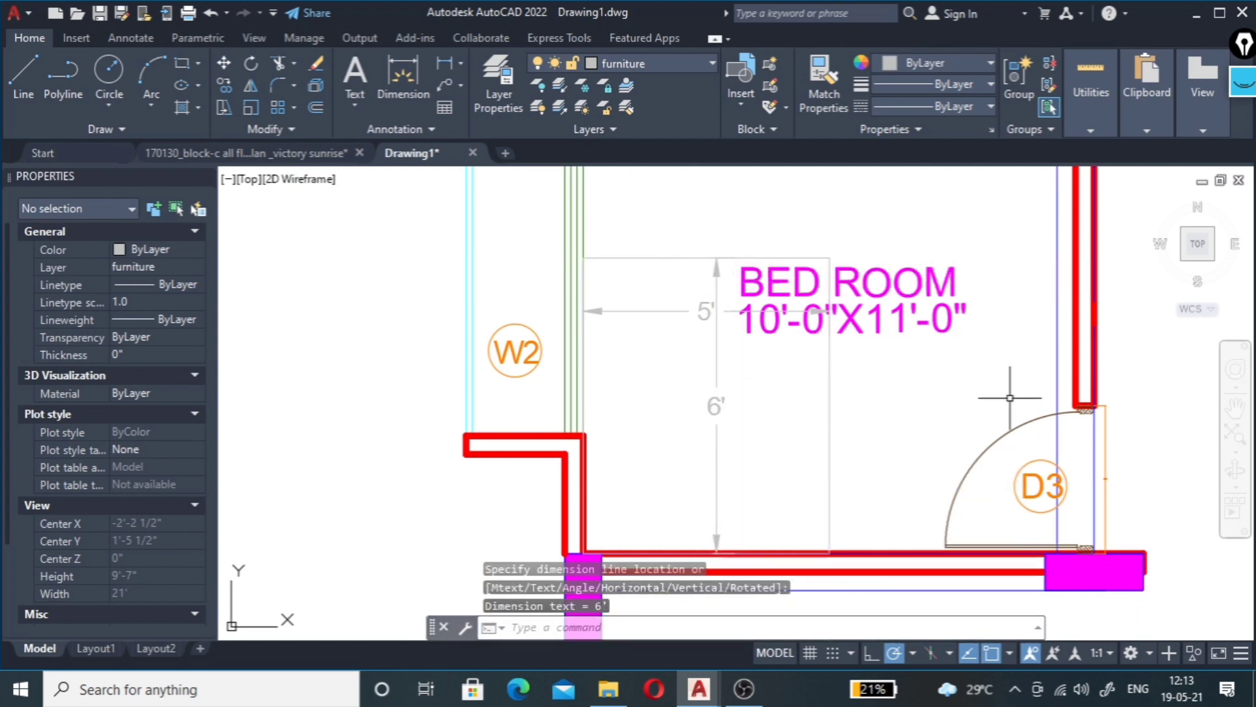
{"action": "scroll", "coordinate": [720, 393], "scroll_direction": "down", "scroll_amount": 1}
{"action": "scroll", "coordinate": [818, 389], "scroll_direction": "up", "scroll_amount": 1}
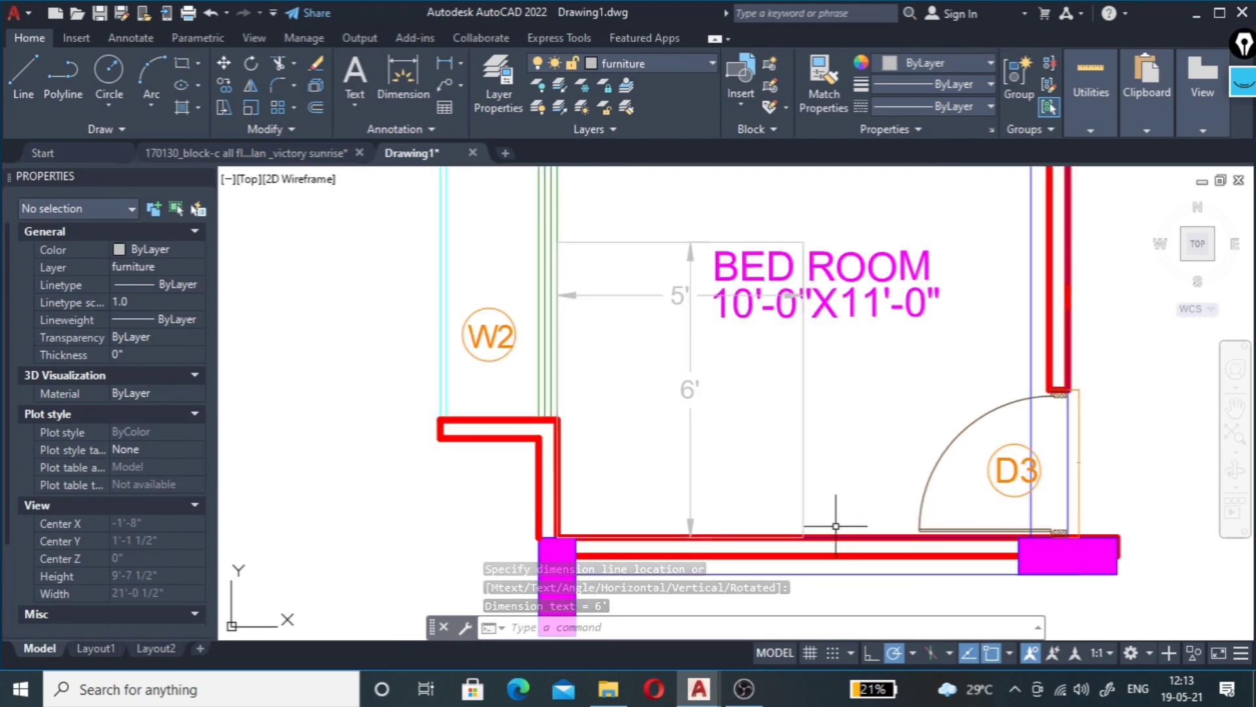
{"action": "scroll", "coordinate": [836, 517], "scroll_direction": "up", "scroll_amount": 4}
{"action": "scroll", "coordinate": [724, 482], "scroll_direction": "down", "scroll_amount": 2}
{"action": "scroll", "coordinate": [817, 386], "scroll_direction": "down", "scroll_amount": 2}
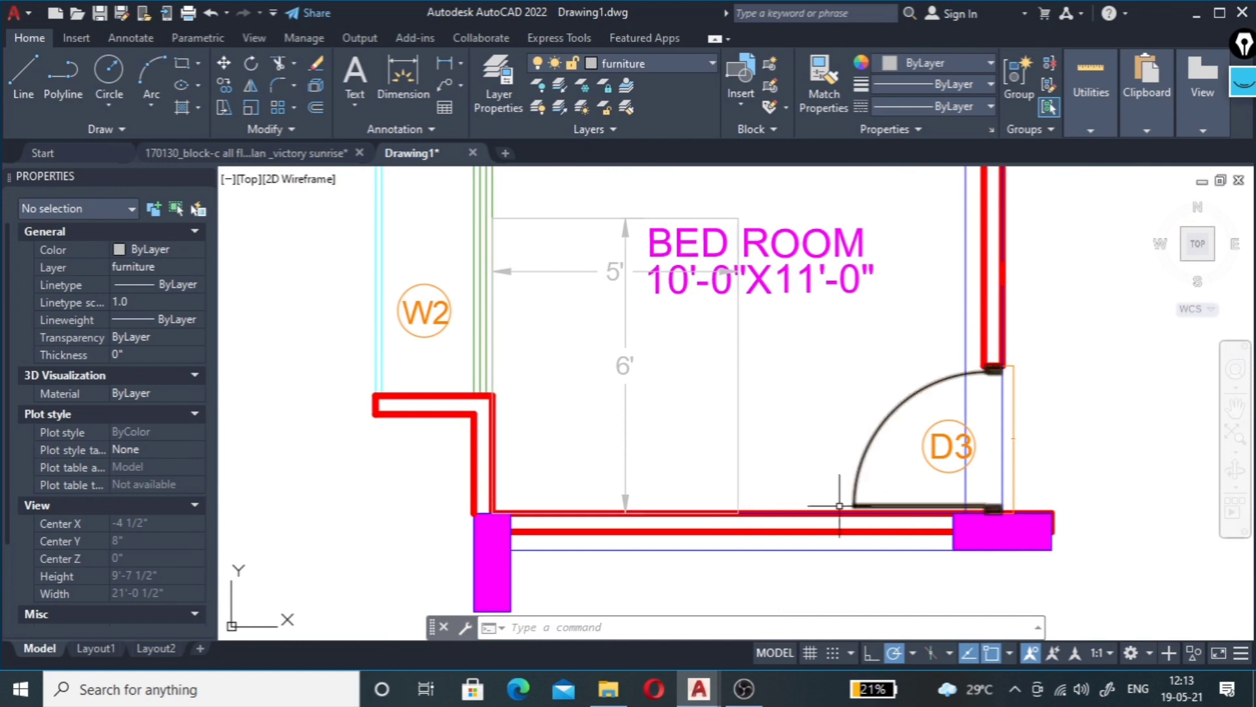
{"action": "left_click", "coordinate": [747, 498]}
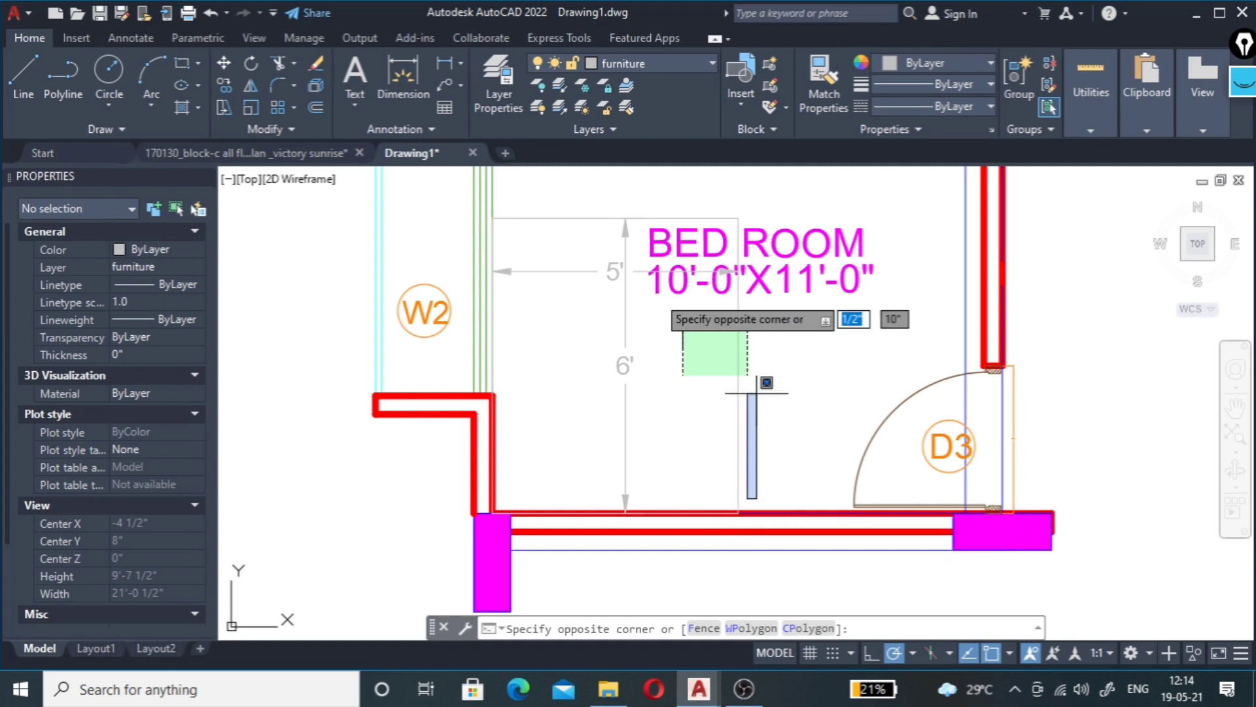
{"action": "left_click", "coordinate": [799, 359]}
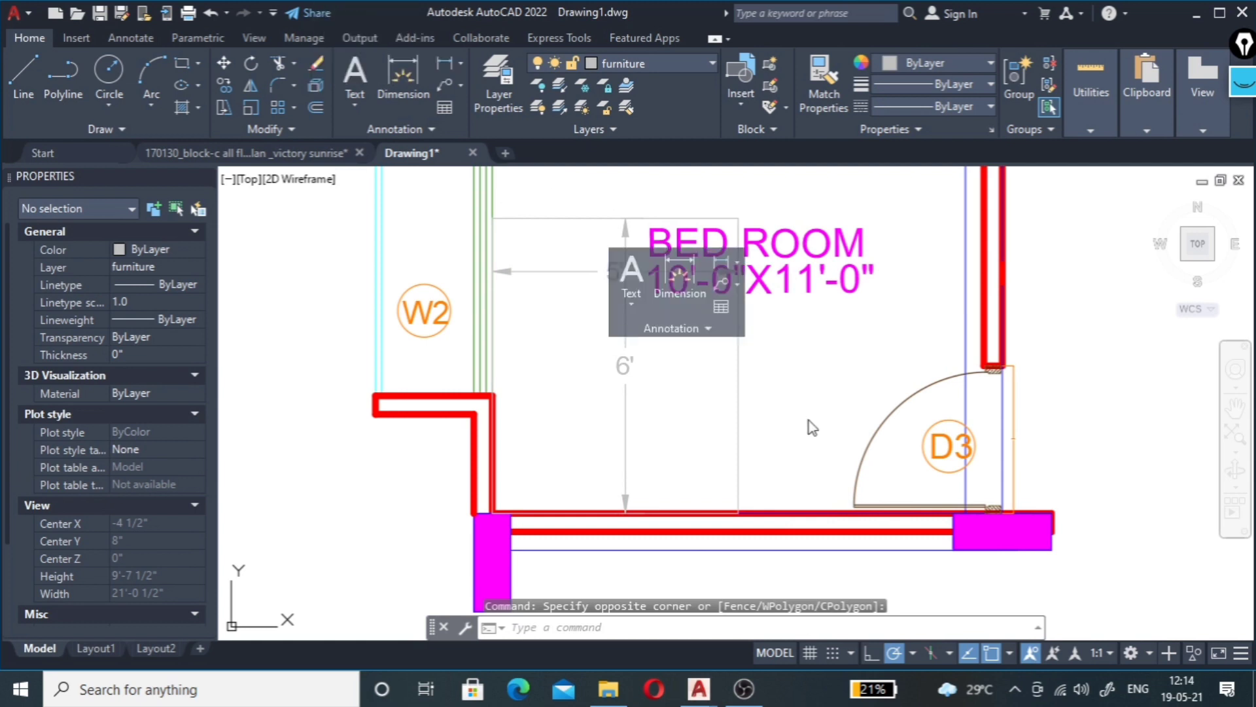
{"action": "scroll", "coordinate": [844, 507], "scroll_direction": "up", "scroll_amount": 2}
{"action": "left_click", "coordinate": [445, 63]}
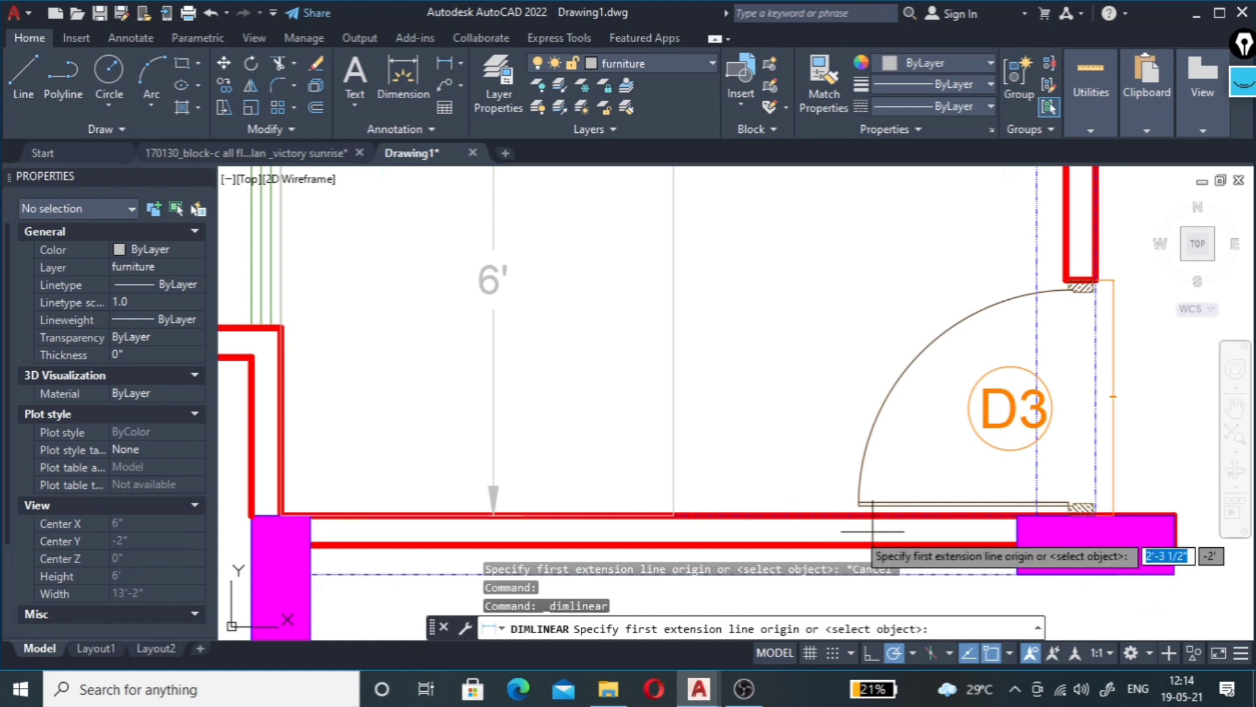
{"action": "left_click", "coordinate": [860, 501]}
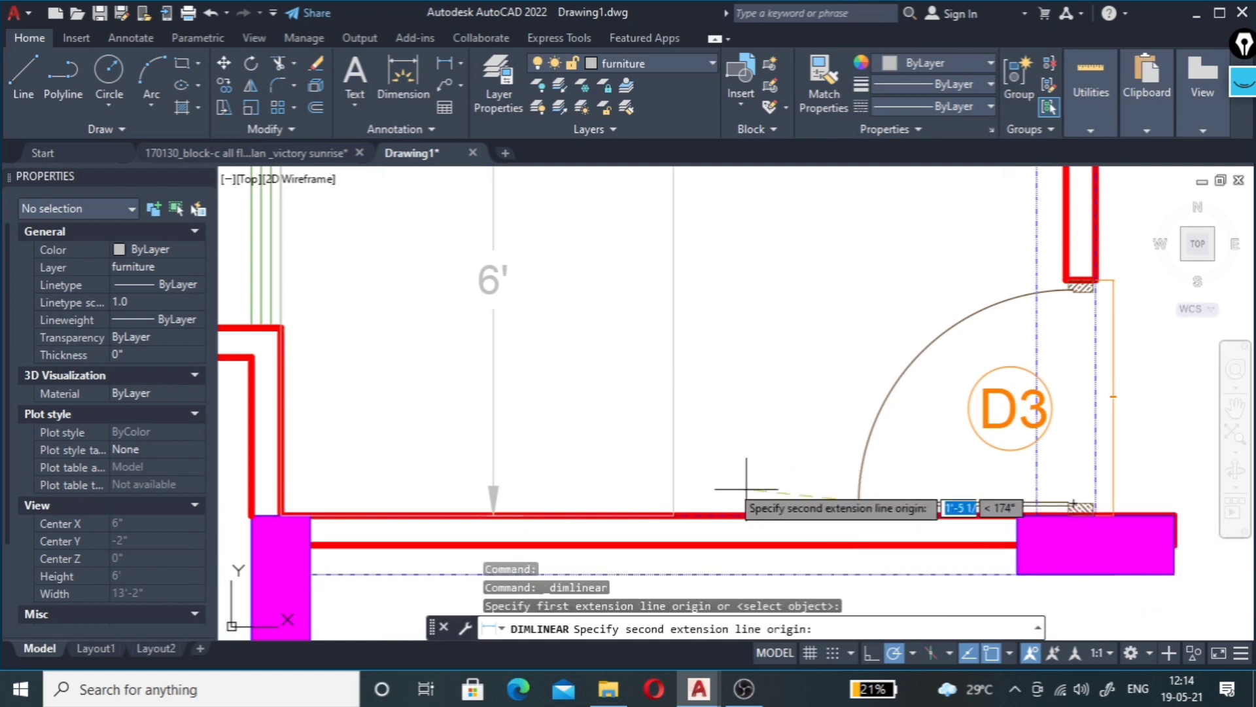
{"action": "left_click", "coordinate": [674, 497]}
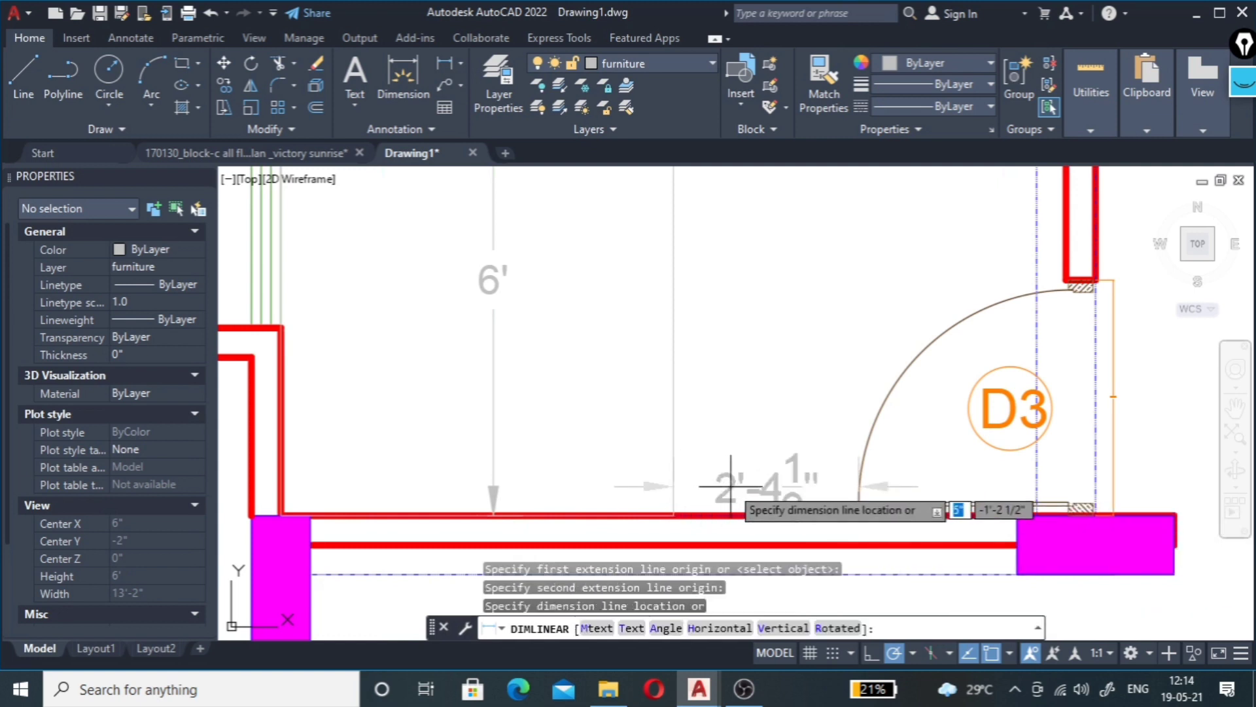
{"action": "key", "text": "Escape"}
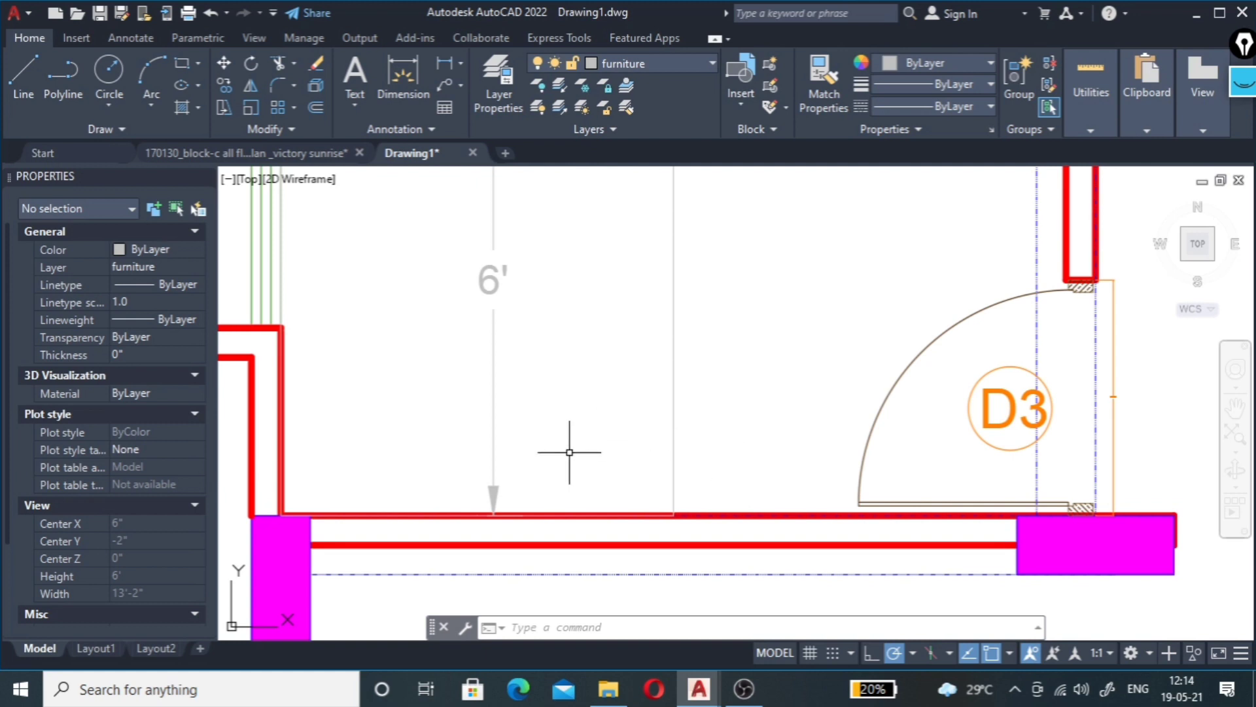
Step: Erase the stray object and draw a 1'10" by 15" side-table rectangle beside the bed
{"action": "key", "text": "Delete"}
{"action": "type", "text": "rec"}
{"action": "key", "text": "Return"}
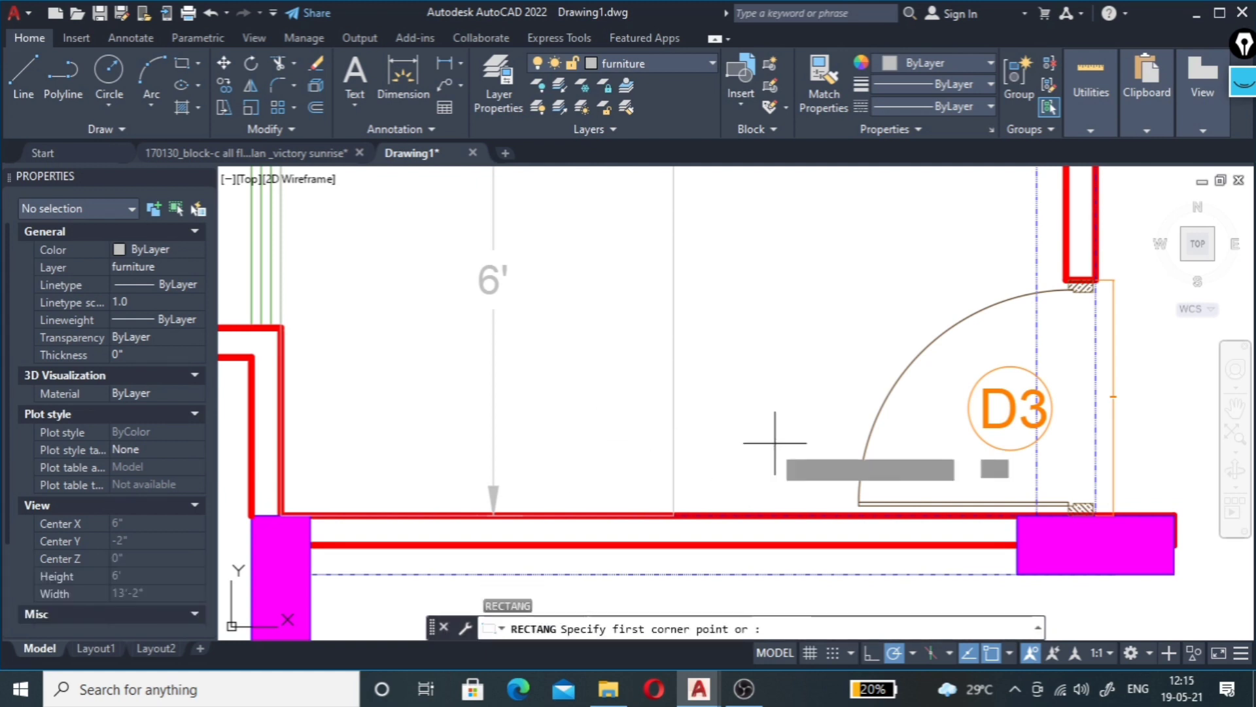
{"action": "left_click", "coordinate": [674, 515]}
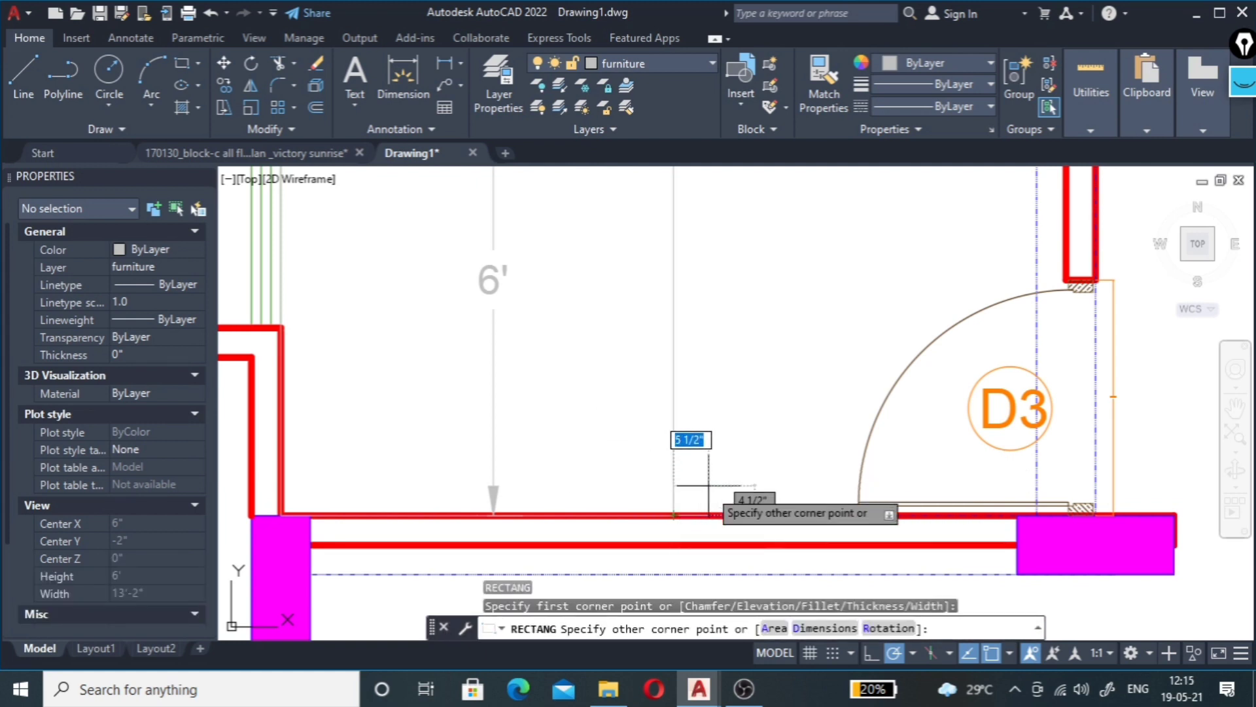
{"action": "left_click", "coordinate": [821, 628]}
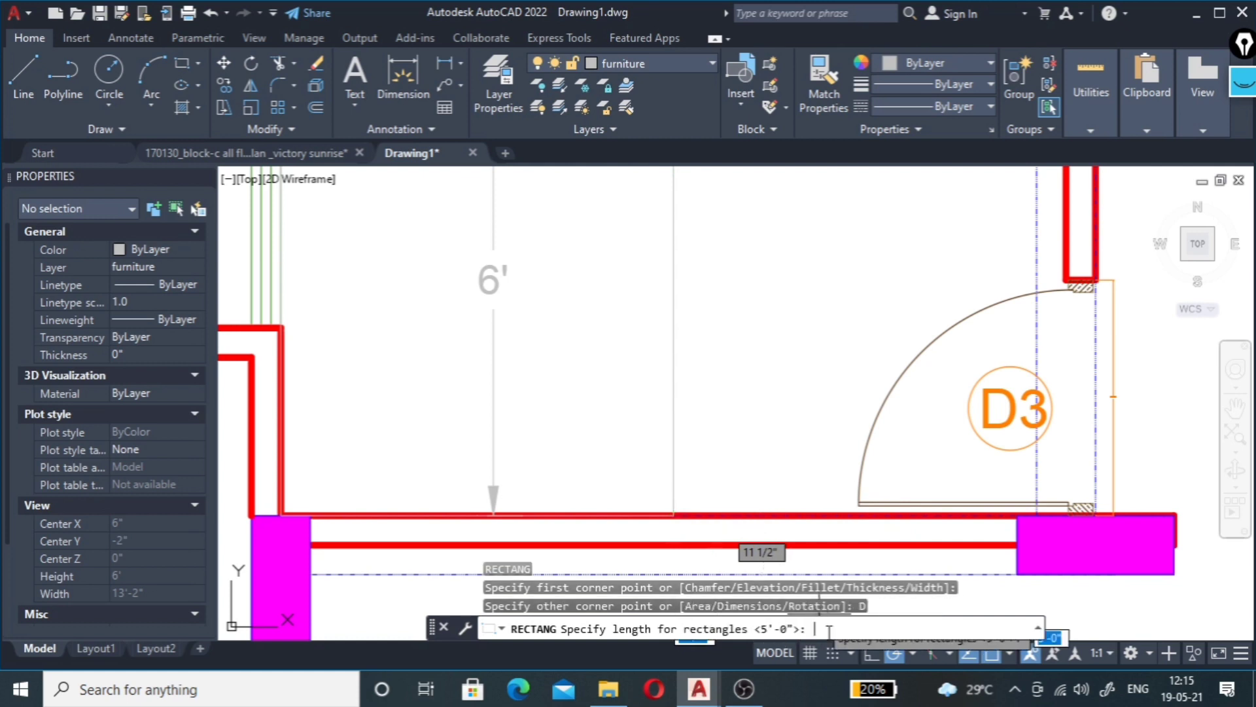
{"action": "type", "text": "1'"}
{"action": "type", "text": "10\""}
{"action": "key", "text": "Return"}
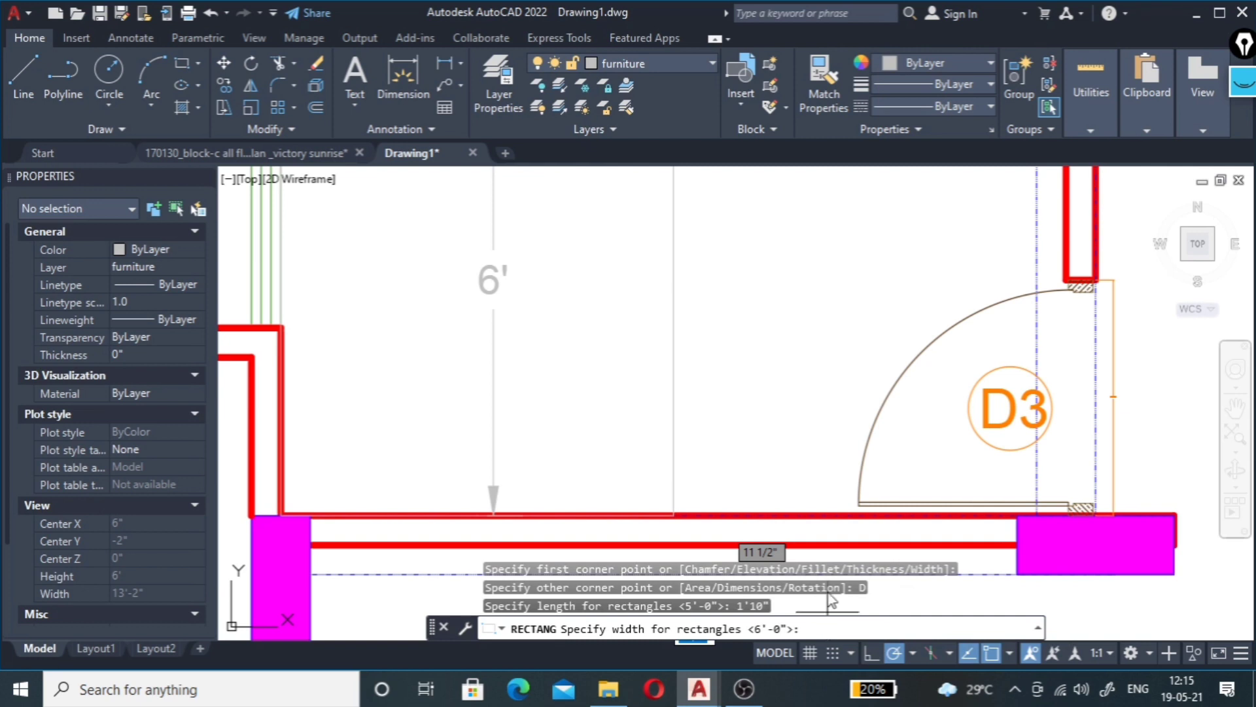
{"action": "type", "text": "1"}
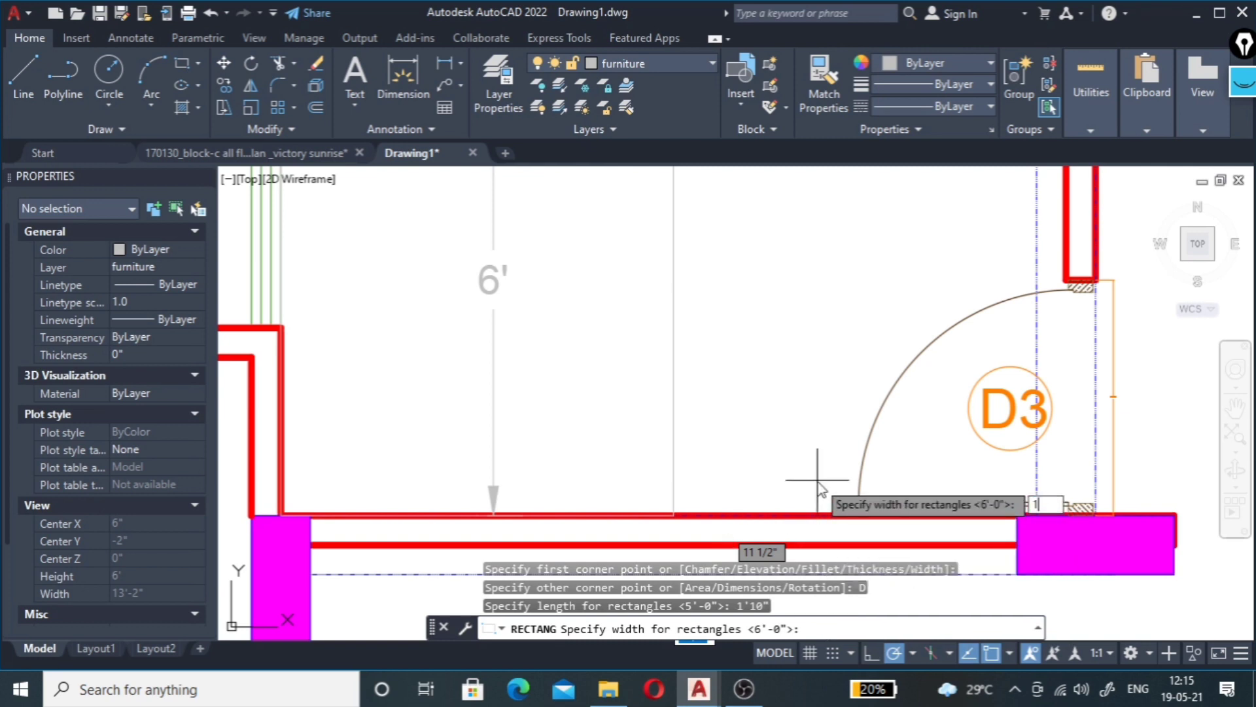
{"action": "type", "text": "5\""}
{"action": "key", "text": "Return"}
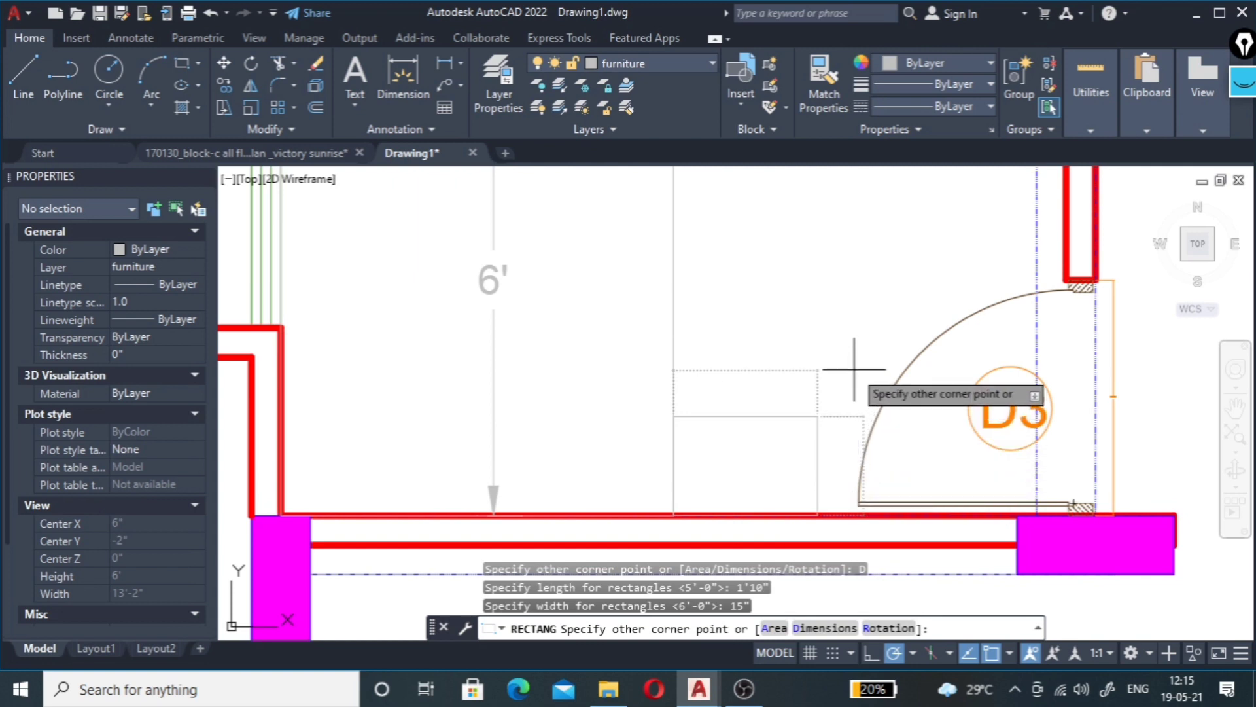
{"action": "left_click", "coordinate": [853, 392]}
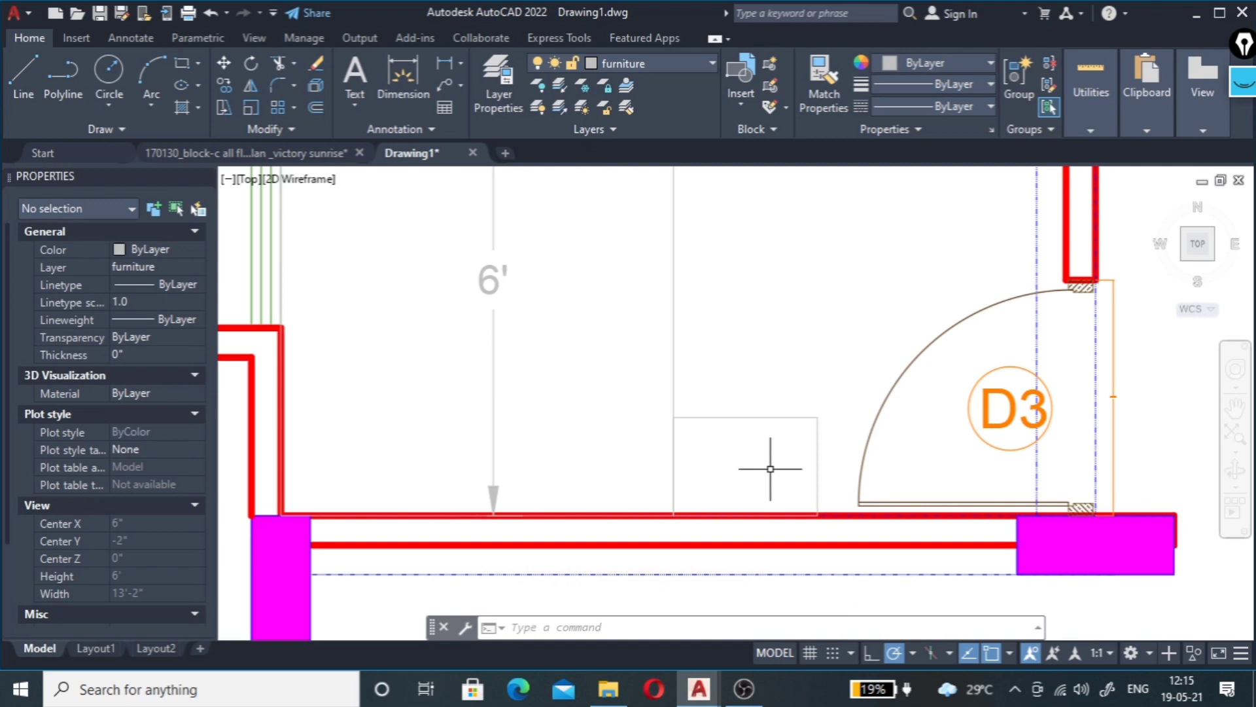
{"action": "scroll", "coordinate": [780, 429], "scroll_direction": "down", "scroll_amount": 2}
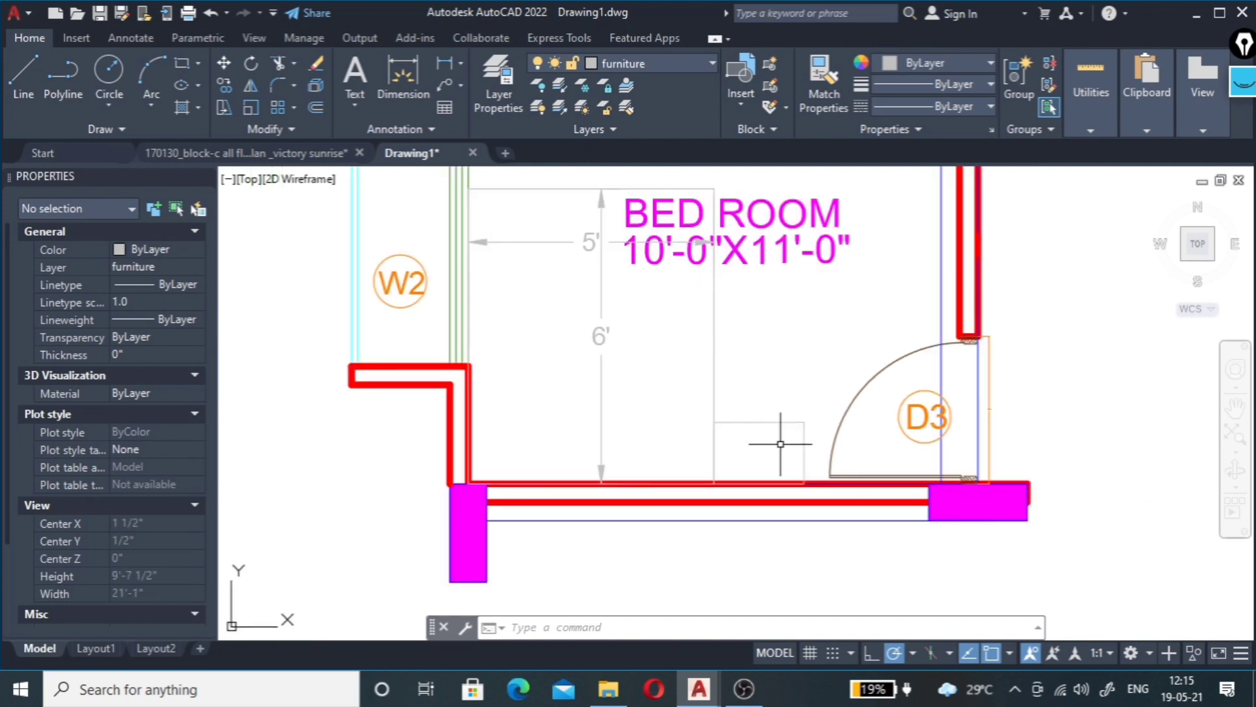
{"action": "scroll", "coordinate": [735, 505], "scroll_direction": "down", "scroll_amount": 2}
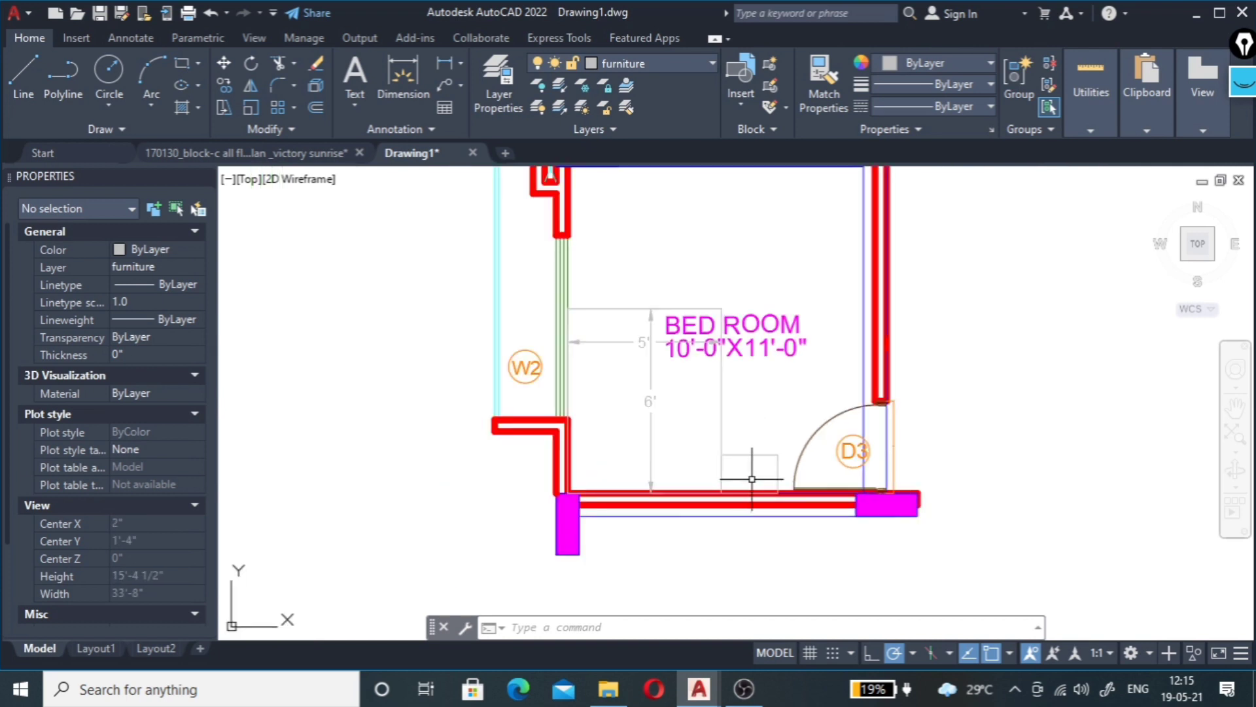
{"action": "scroll", "coordinate": [767, 437], "scroll_direction": "up", "scroll_amount": 2}
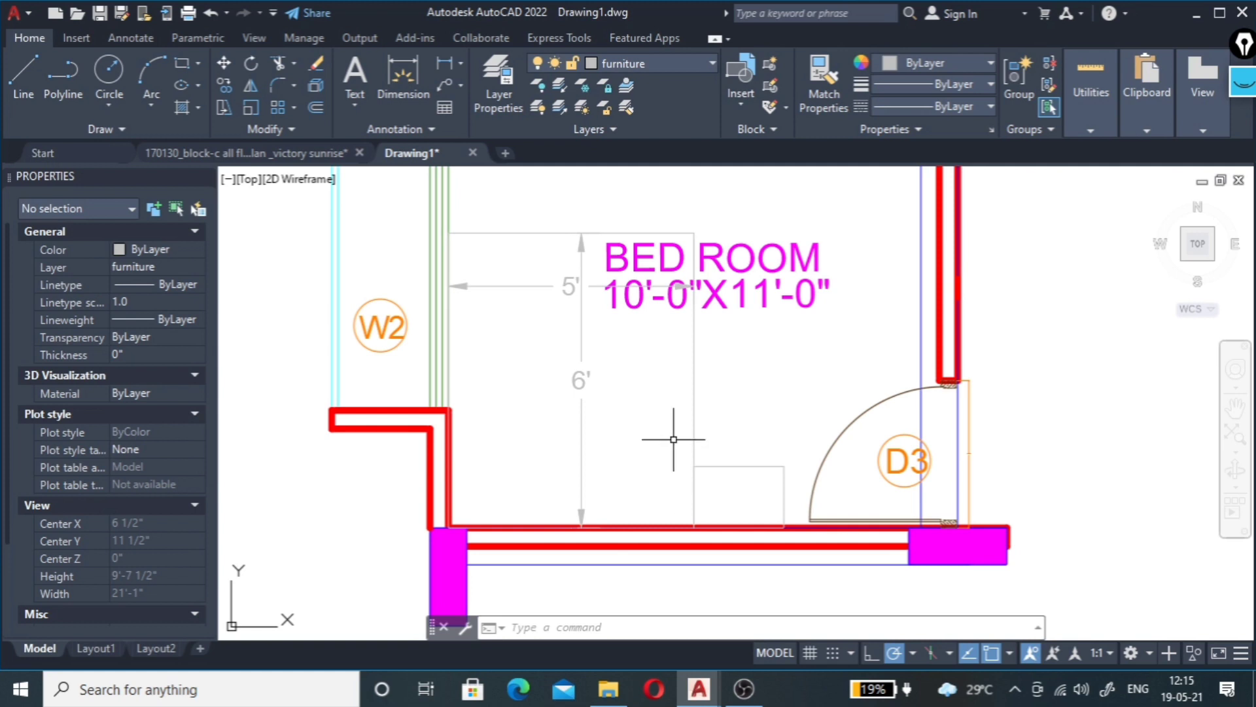
{"action": "scroll", "coordinate": [571, 482], "scroll_direction": "down", "scroll_amount": 4}
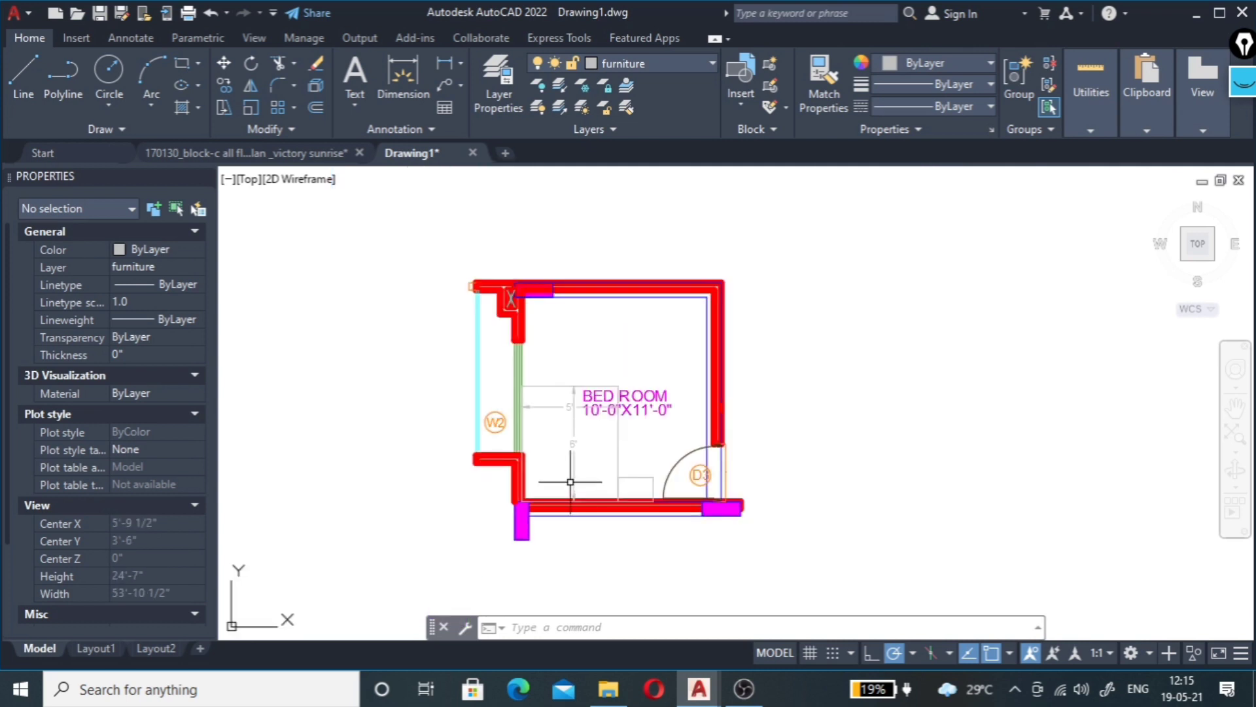
{"action": "scroll", "coordinate": [611, 477], "scroll_direction": "up", "scroll_amount": 2}
{"action": "scroll", "coordinate": [610, 477], "scroll_direction": "up", "scroll_amount": 4}
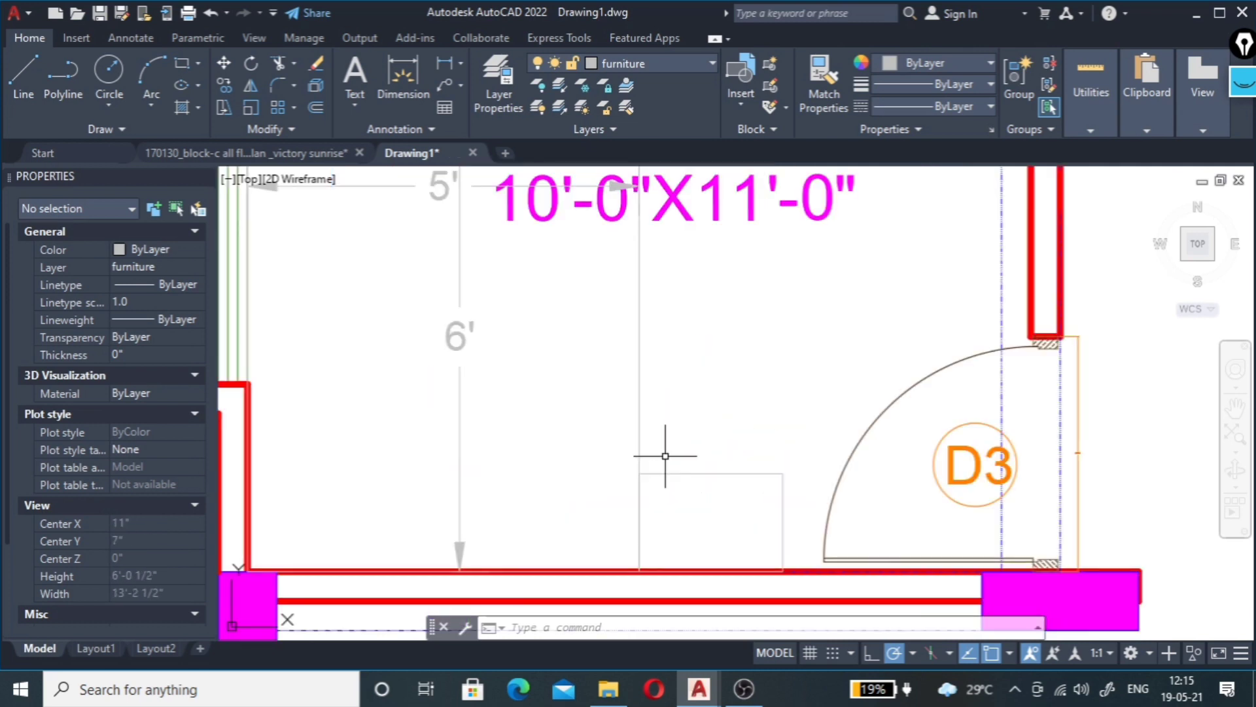
{"action": "scroll", "coordinate": [610, 477], "scroll_direction": "down", "scroll_amount": 2}
{"action": "scroll", "coordinate": [610, 480], "scroll_direction": "down", "scroll_amount": 2}
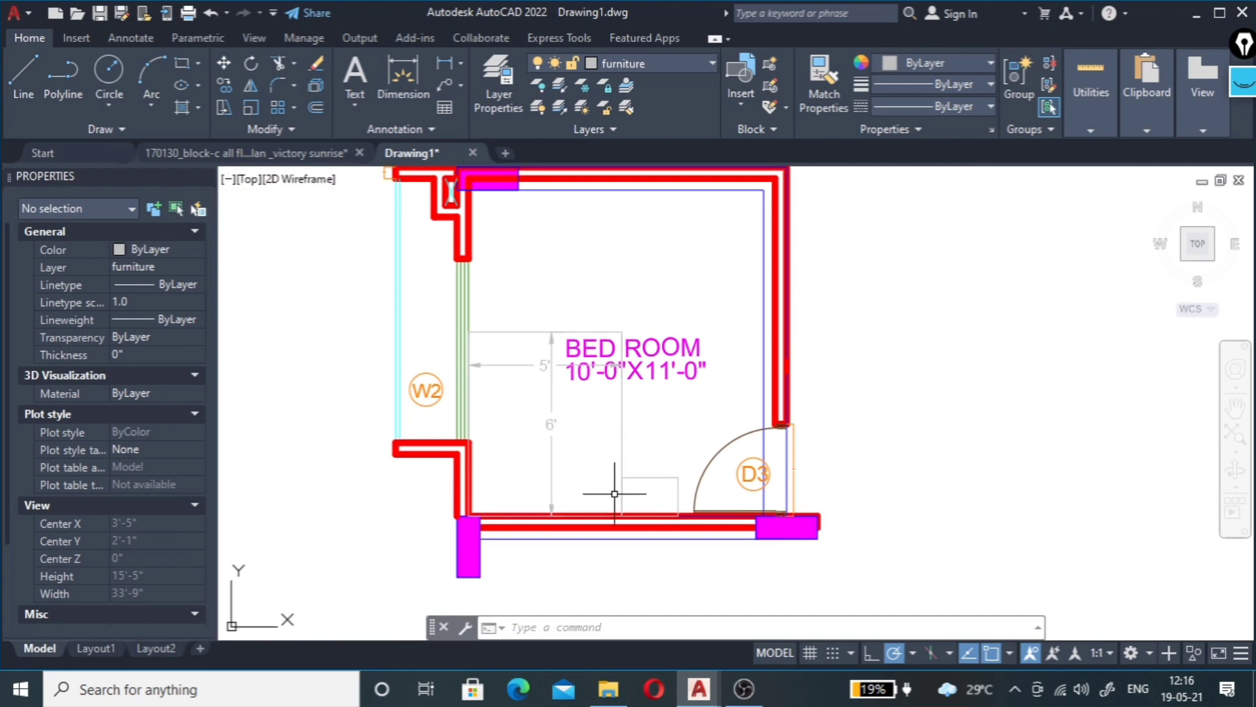
{"action": "scroll", "coordinate": [615, 493], "scroll_direction": "up", "scroll_amount": 2}
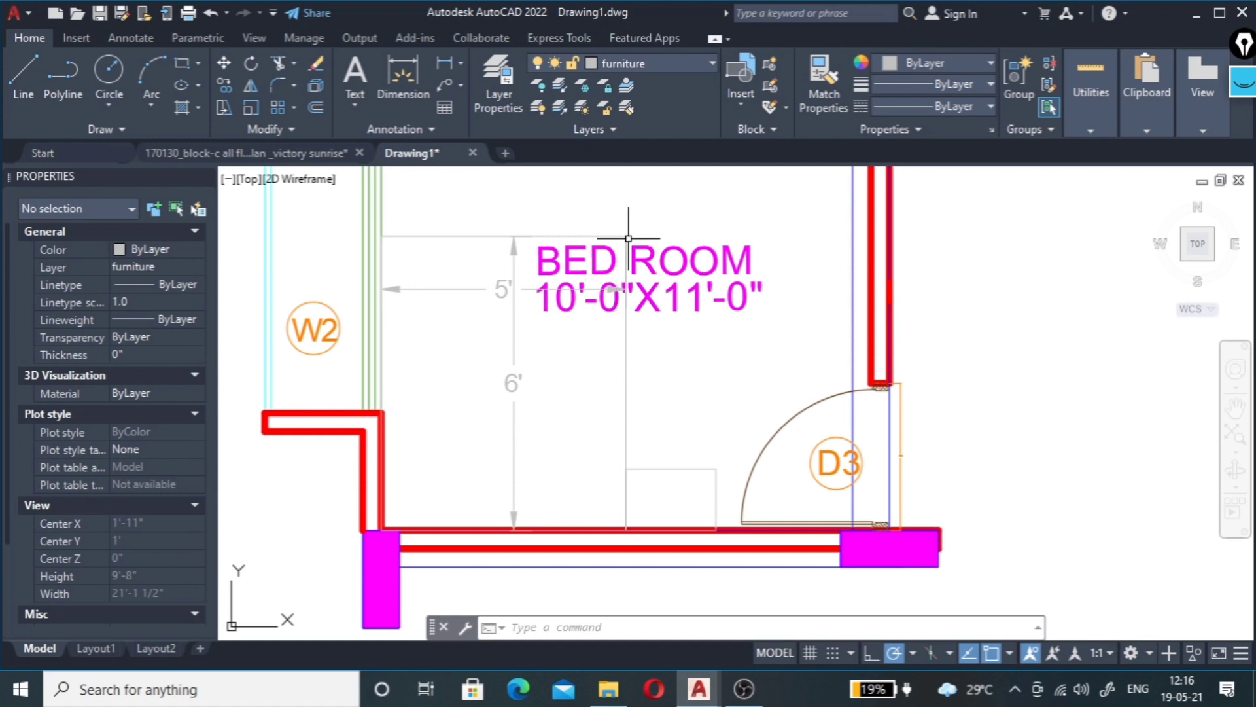
Step: Change the furniture layer's colour from 9 to yellow-green index colour 60
{"action": "type", "text": "la"}
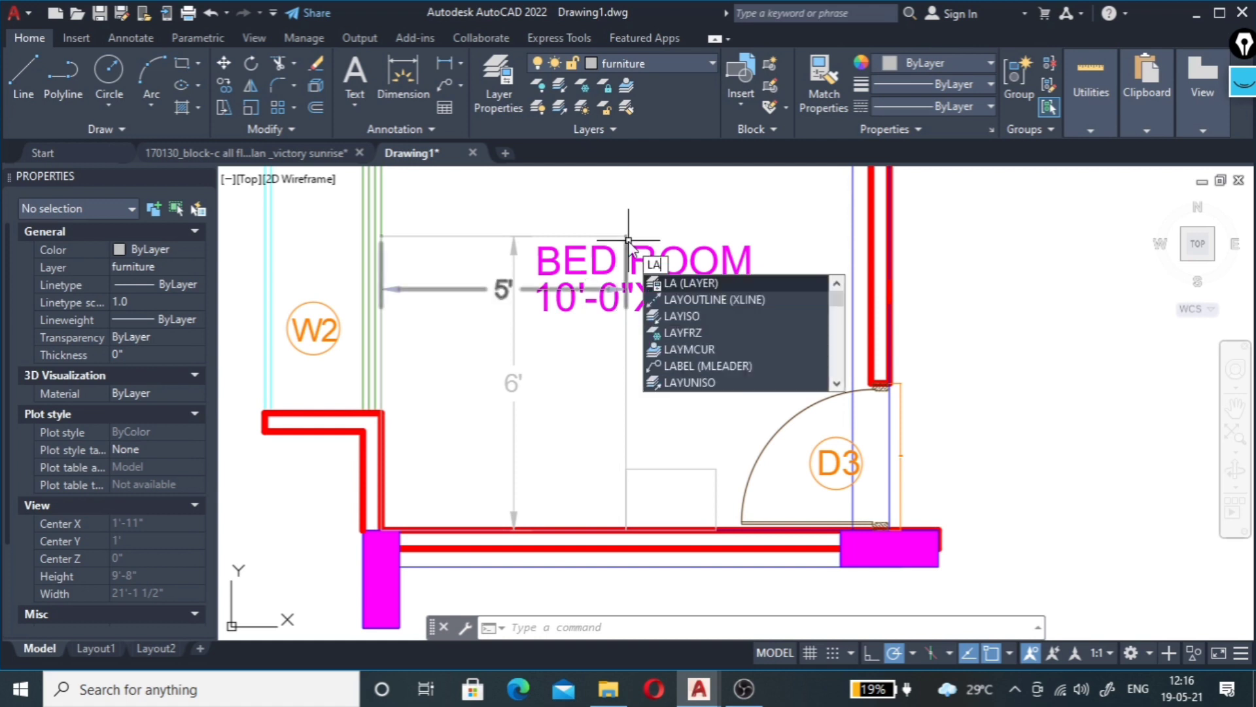
{"action": "key", "text": "Return"}
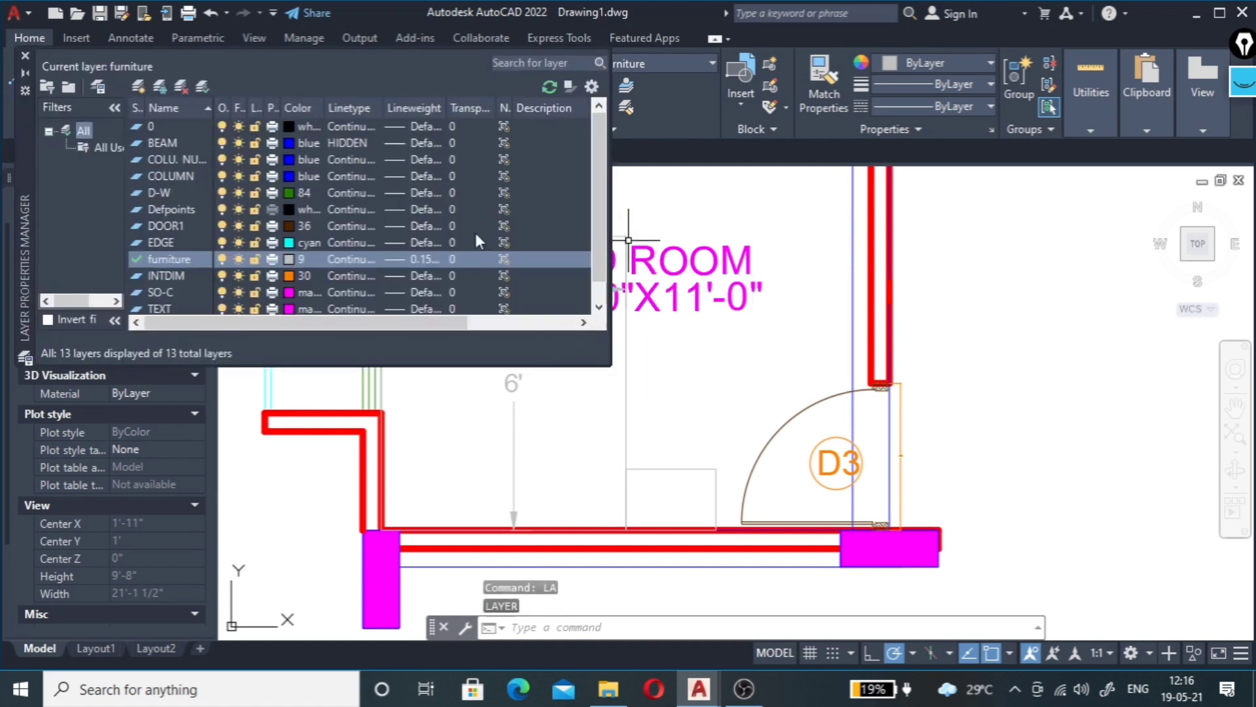
{"action": "left_click", "coordinate": [288, 260]}
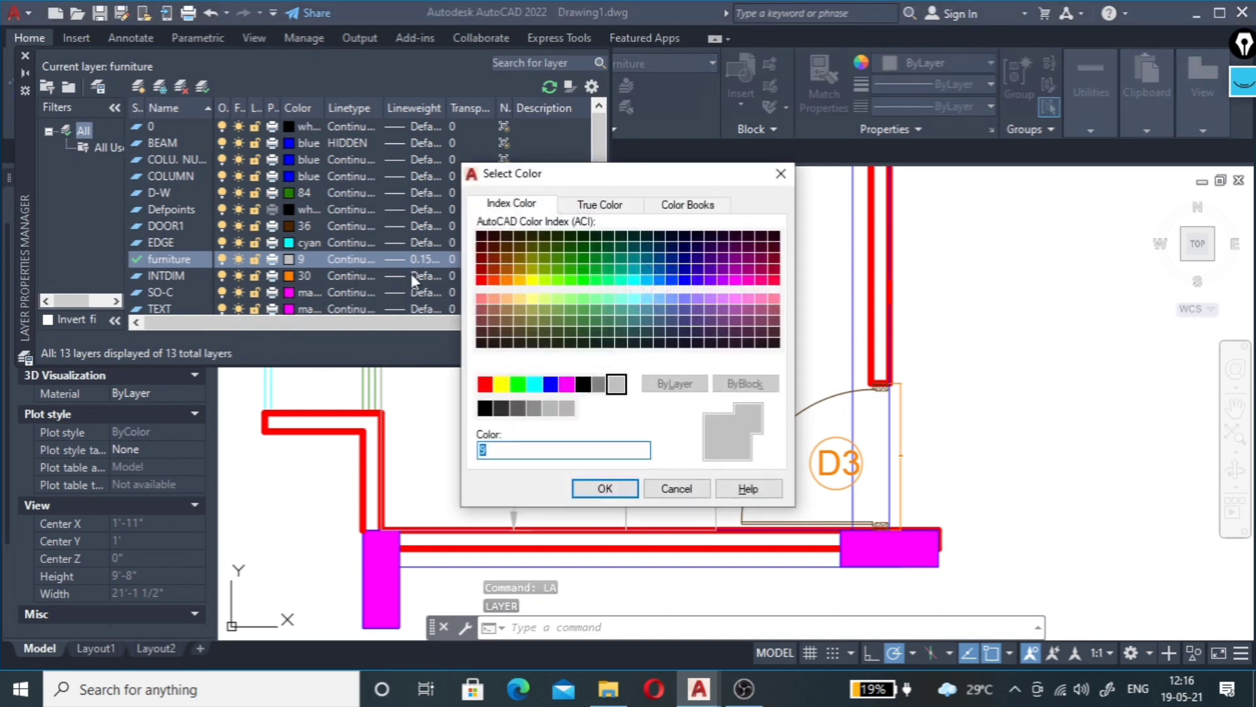
{"action": "left_click", "coordinate": [543, 280]}
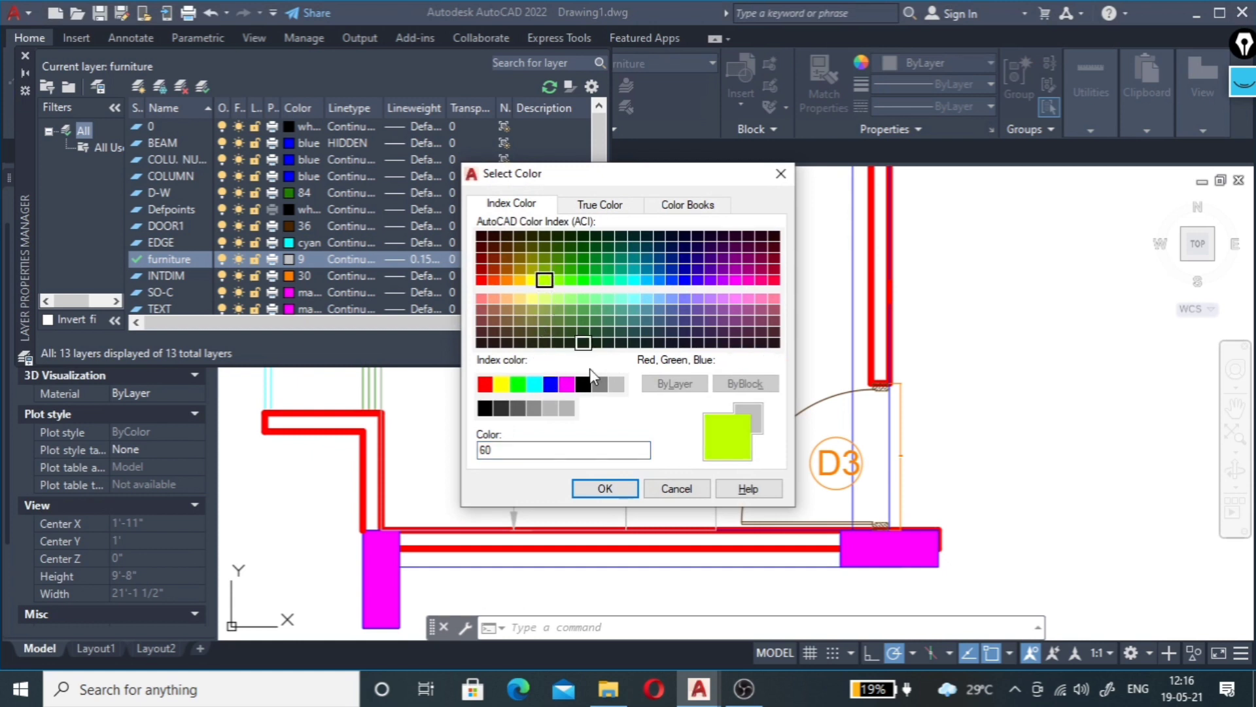
{"action": "left_click", "coordinate": [618, 491]}
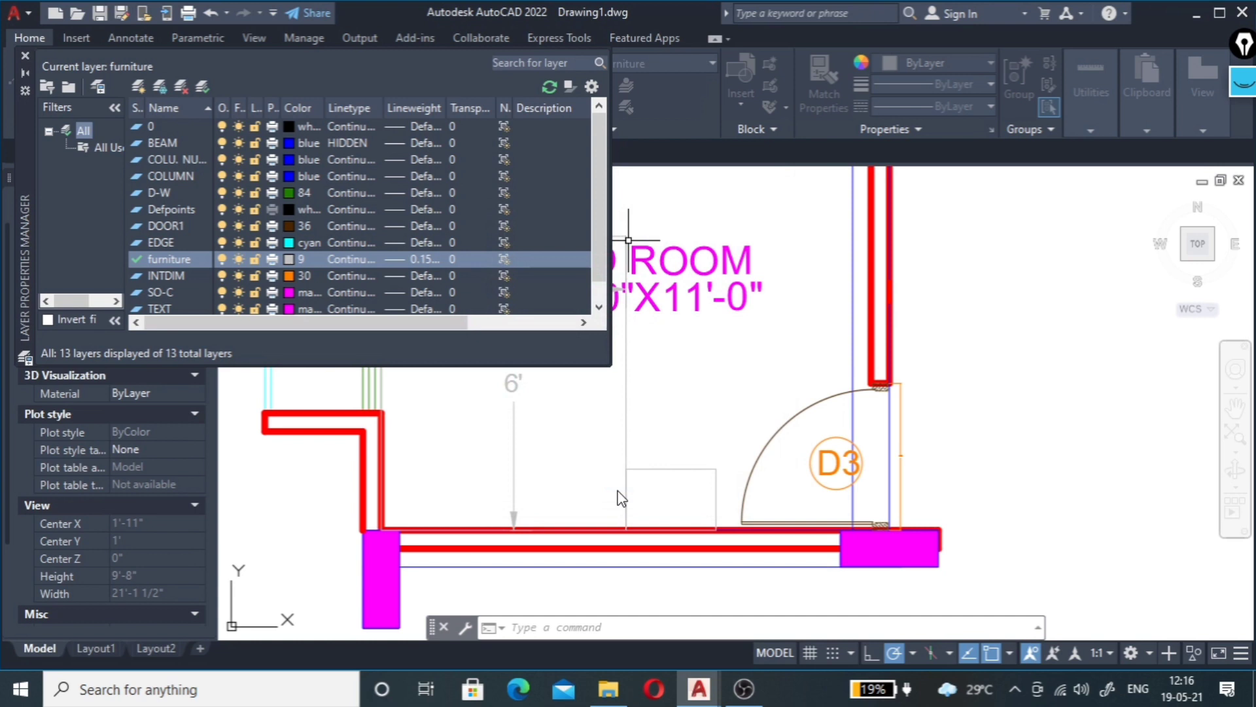
{"action": "left_click", "coordinate": [650, 400]}
{"action": "scroll", "coordinate": [683, 406], "scroll_direction": "down", "scroll_amount": 2}
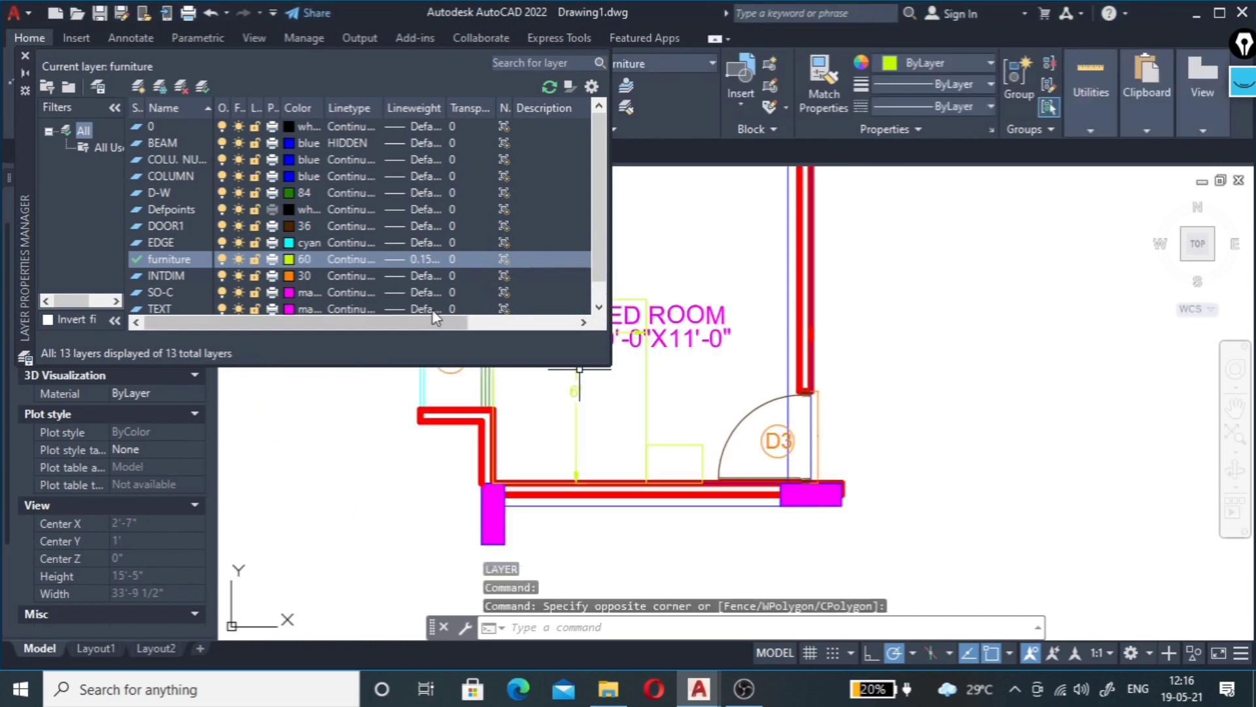
Step: Start a rectangle anchored at the room's top-right inner wall corner
{"action": "left_click", "coordinate": [25, 55]}
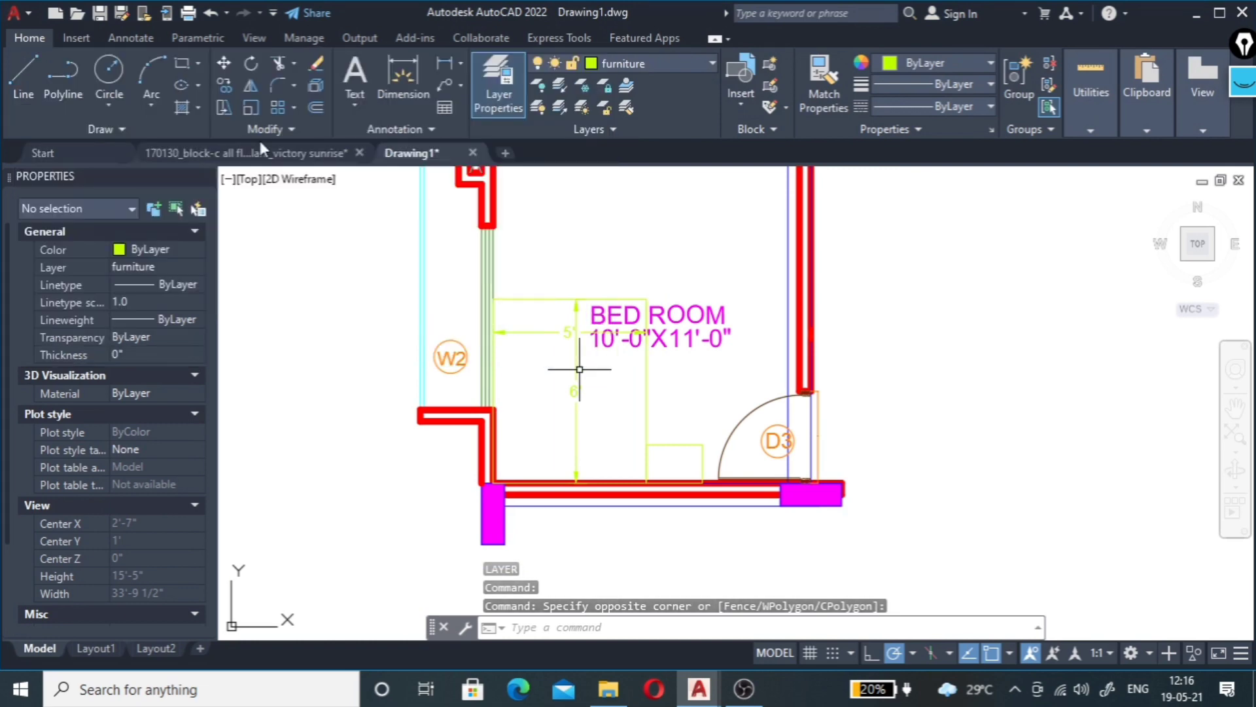
{"action": "scroll", "coordinate": [682, 489], "scroll_direction": "up", "scroll_amount": 4}
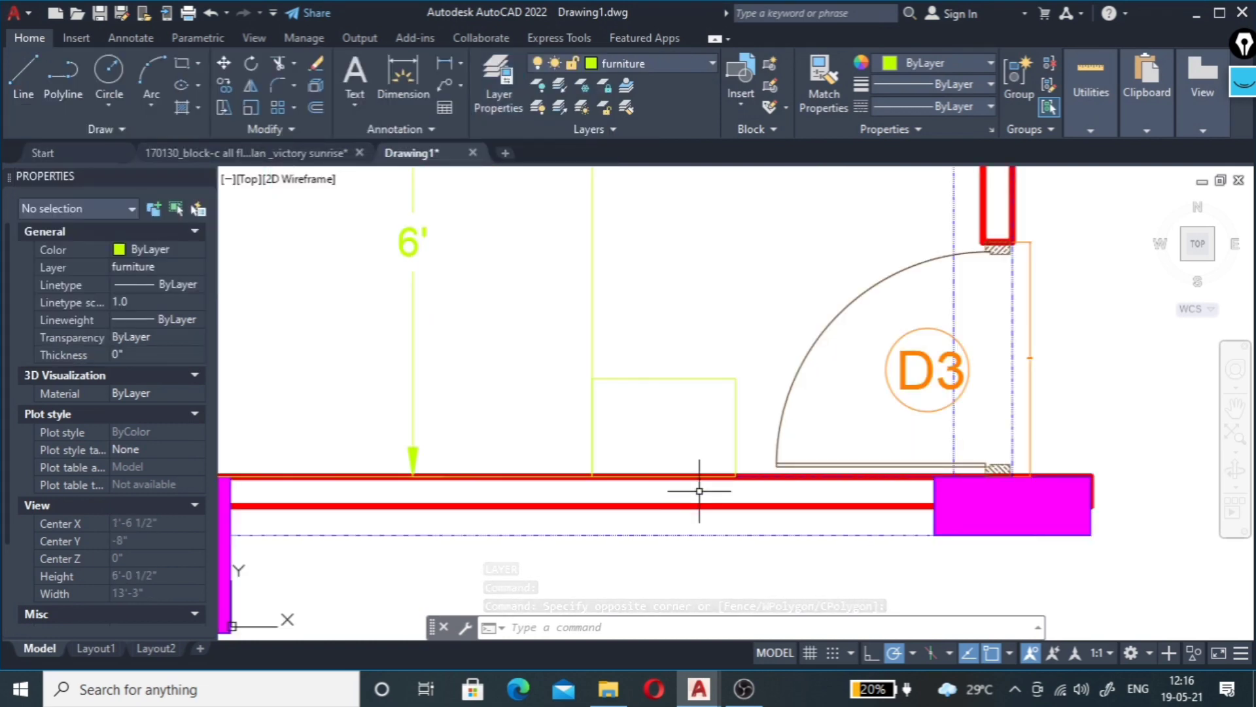
{"action": "scroll", "coordinate": [692, 481], "scroll_direction": "down", "scroll_amount": 2}
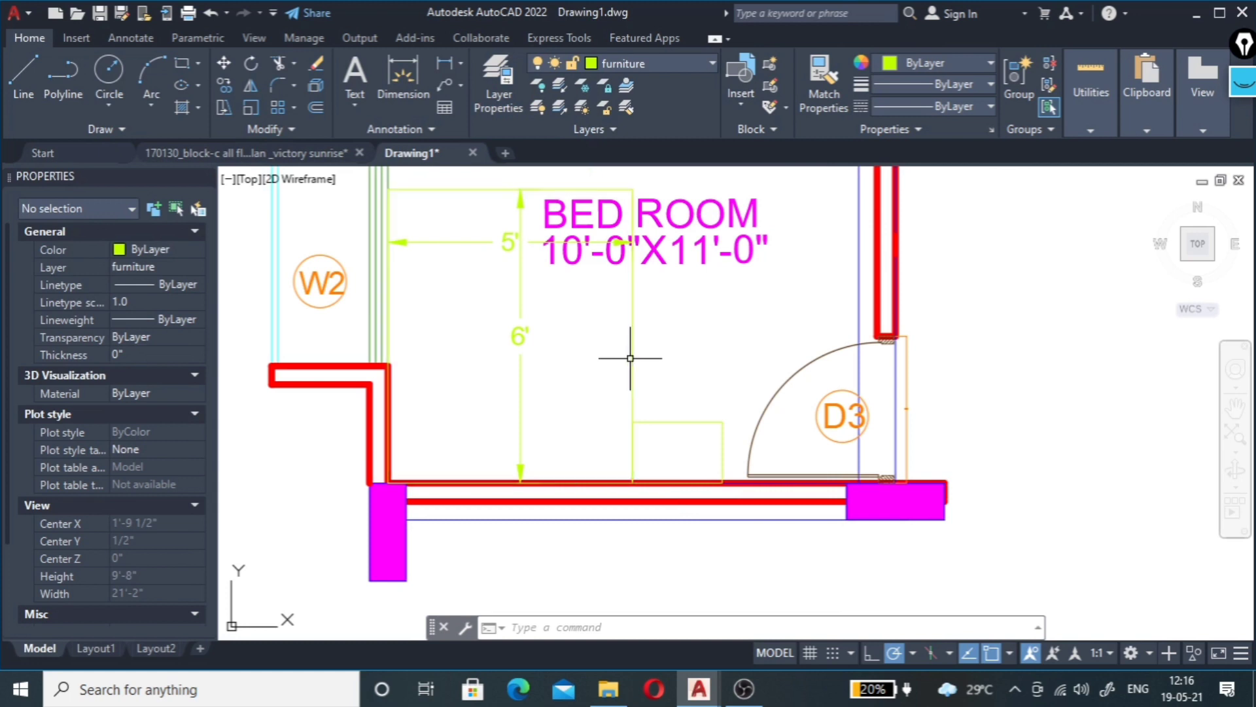
{"action": "scroll", "coordinate": [575, 395], "scroll_direction": "down", "scroll_amount": 4}
{"action": "scroll", "coordinate": [672, 310], "scroll_direction": "up", "scroll_amount": 2}
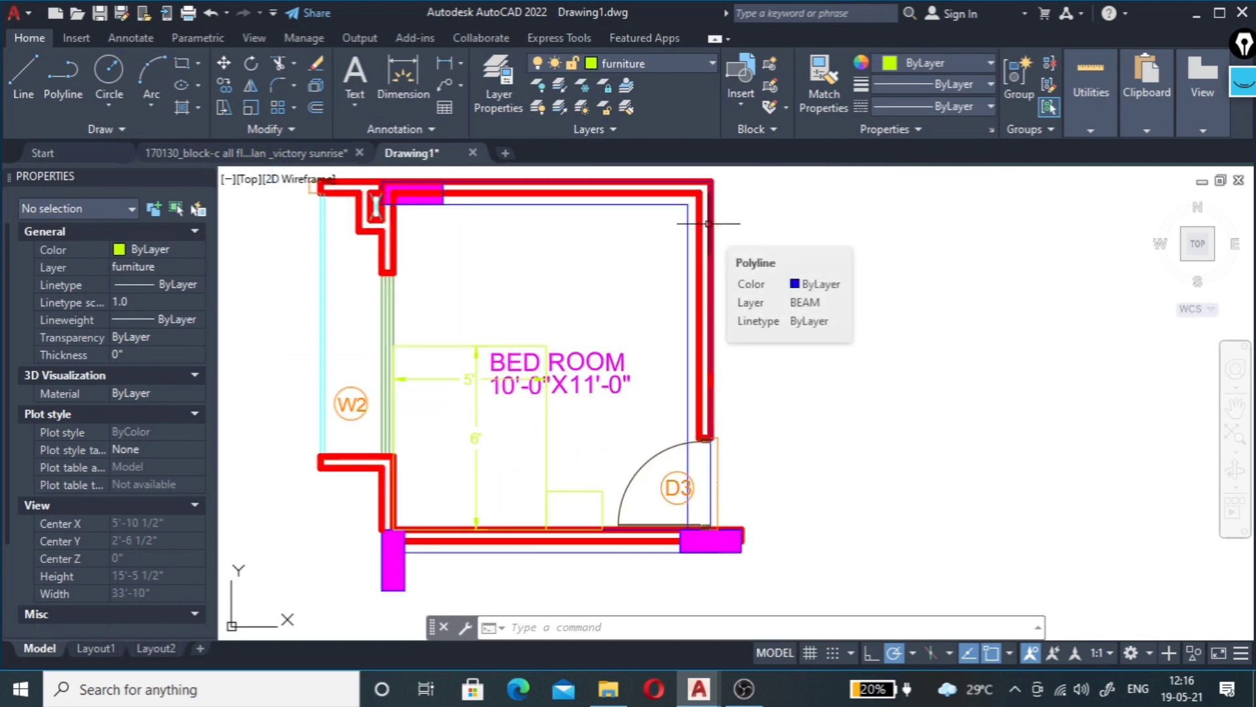
{"action": "type", "text": "re"}
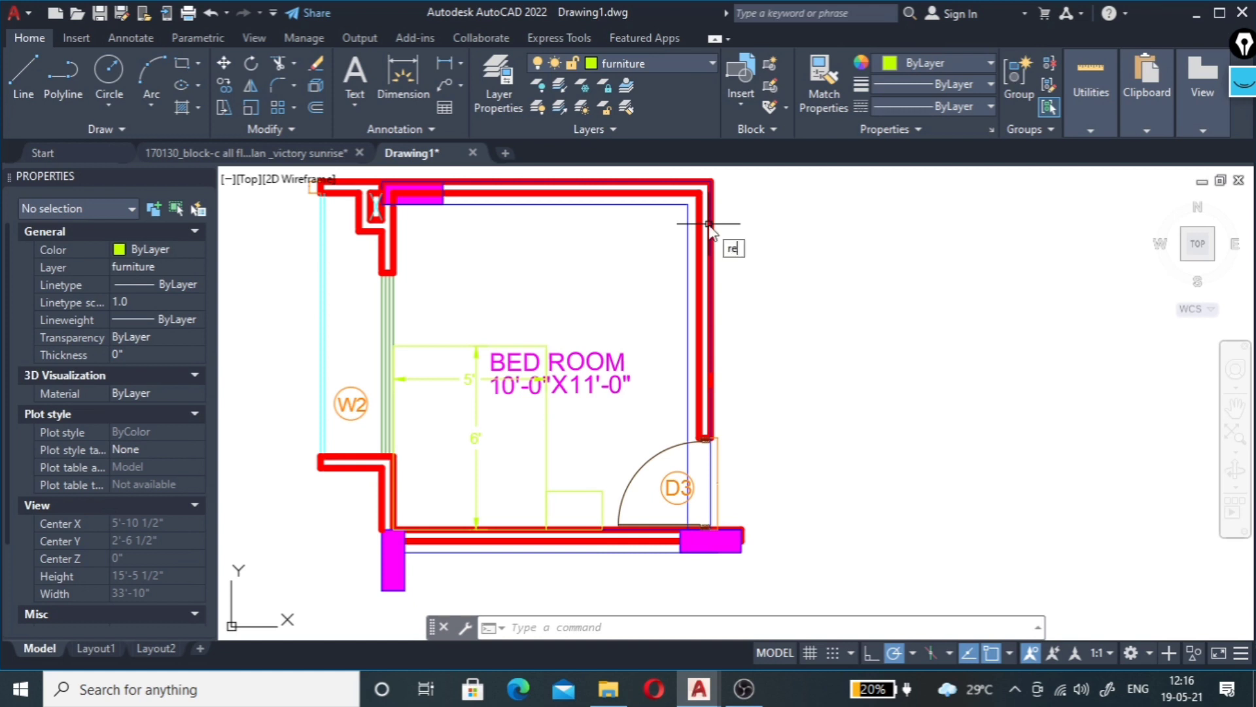
{"action": "type", "text": "c"}
{"action": "key", "text": "Return"}
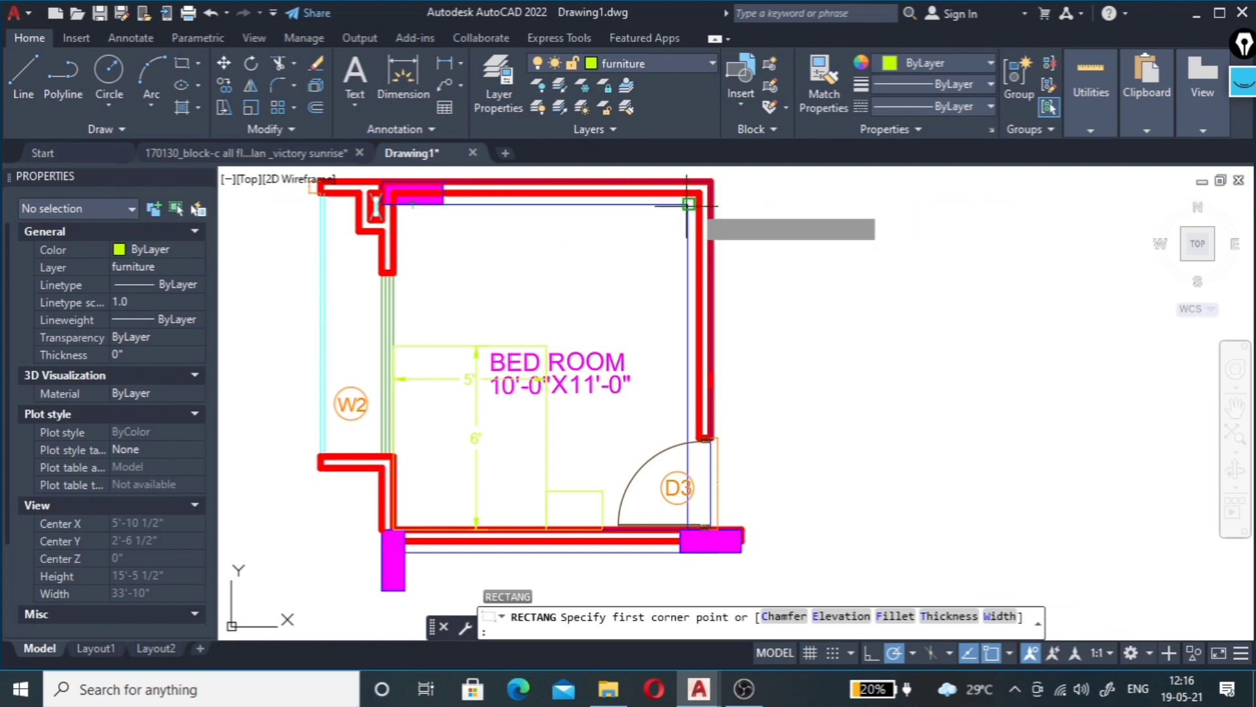
{"action": "scroll", "coordinate": [697, 194], "scroll_direction": "up", "scroll_amount": 3}
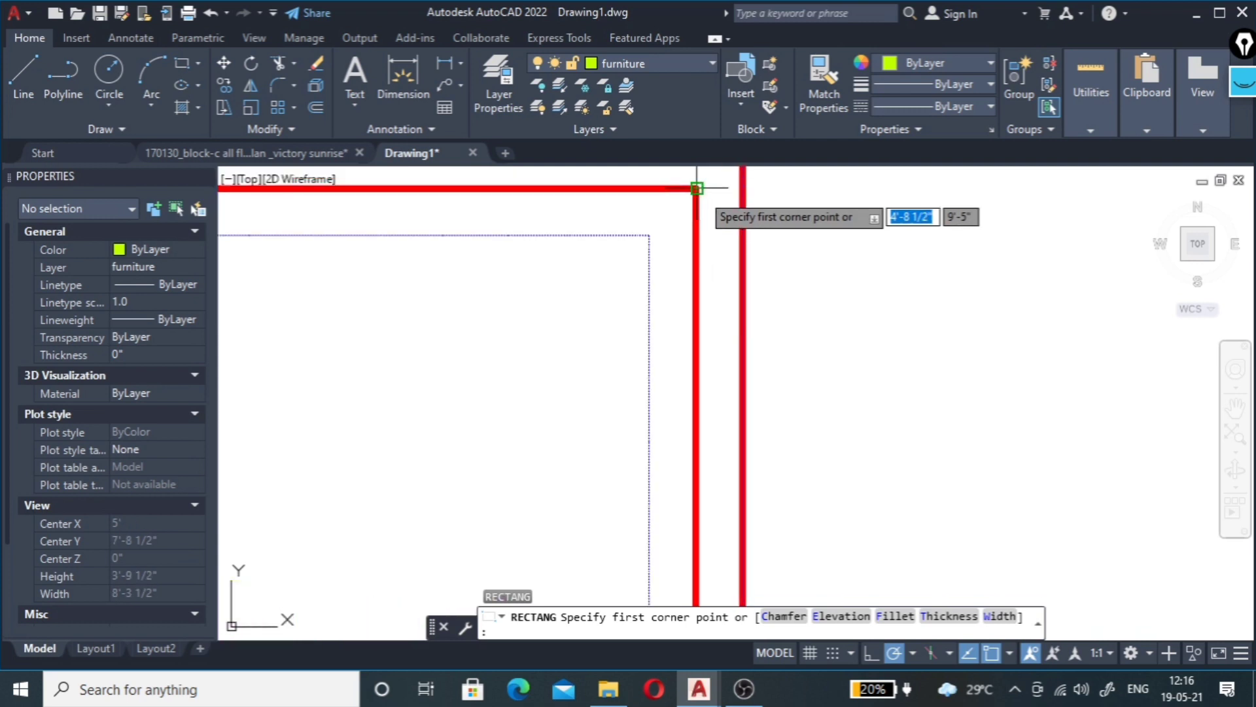
{"action": "left_click", "coordinate": [697, 188]}
Step: Size the wardrobe rectangle 1'-10" by 6'-7" and fix it along the right wall
{"action": "scroll", "coordinate": [648, 262], "scroll_direction": "down", "scroll_amount": 3}
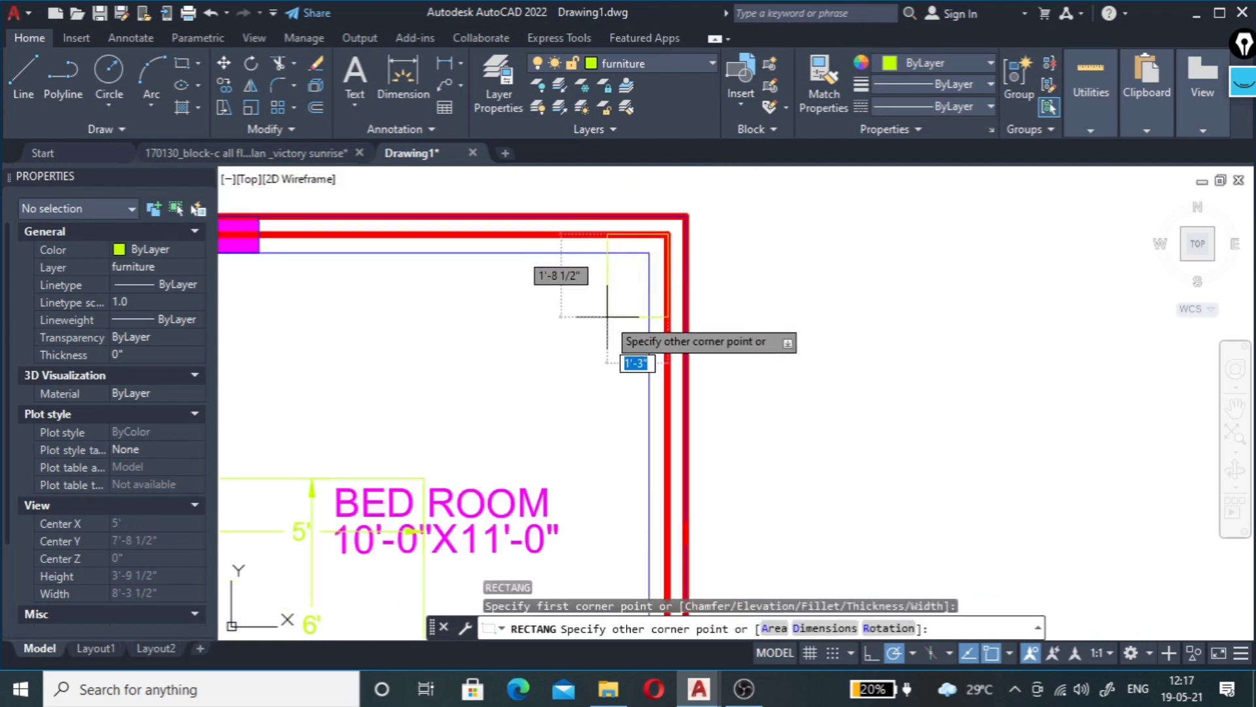
{"action": "left_click", "coordinate": [793, 629]}
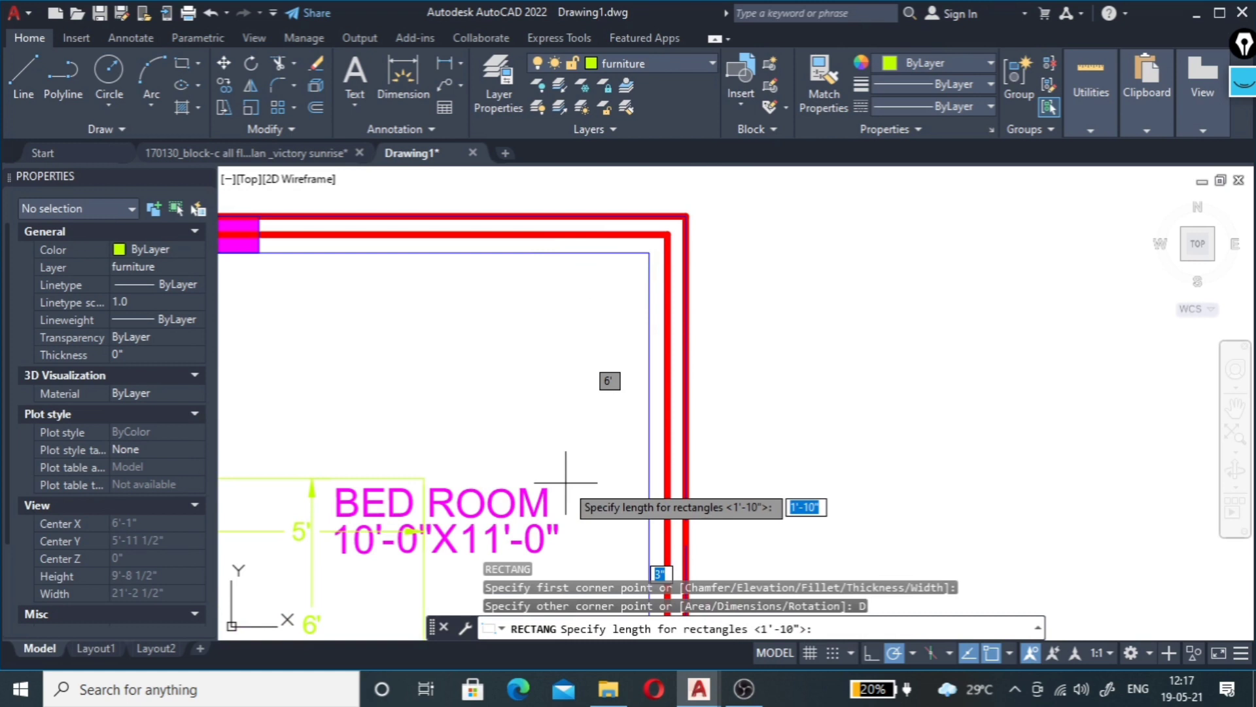
{"action": "type", "text": "1'1"}
{"action": "type", "text": "0"}
{"action": "key", "text": "Return"}
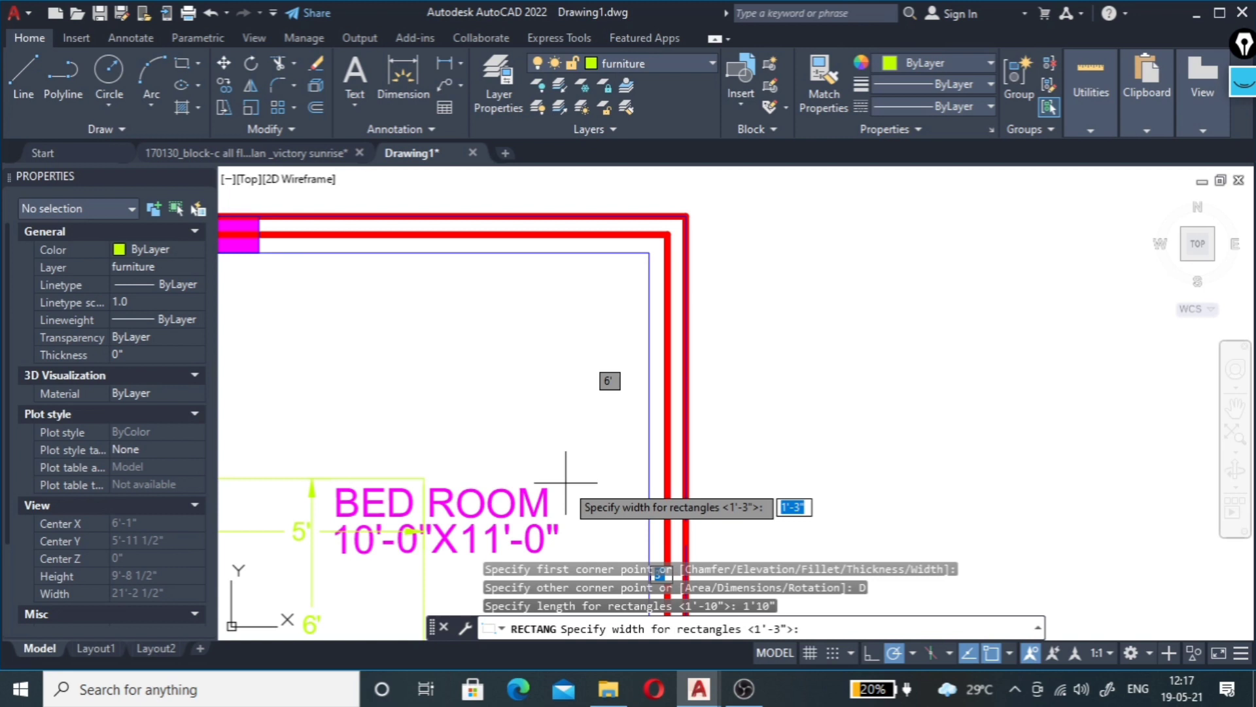
{"action": "type", "text": "6'"}
{"action": "type", "text": "7"}
{"action": "key", "text": "Return"}
{"action": "scroll", "coordinate": [557, 445], "scroll_direction": "down", "scroll_amount": 4}
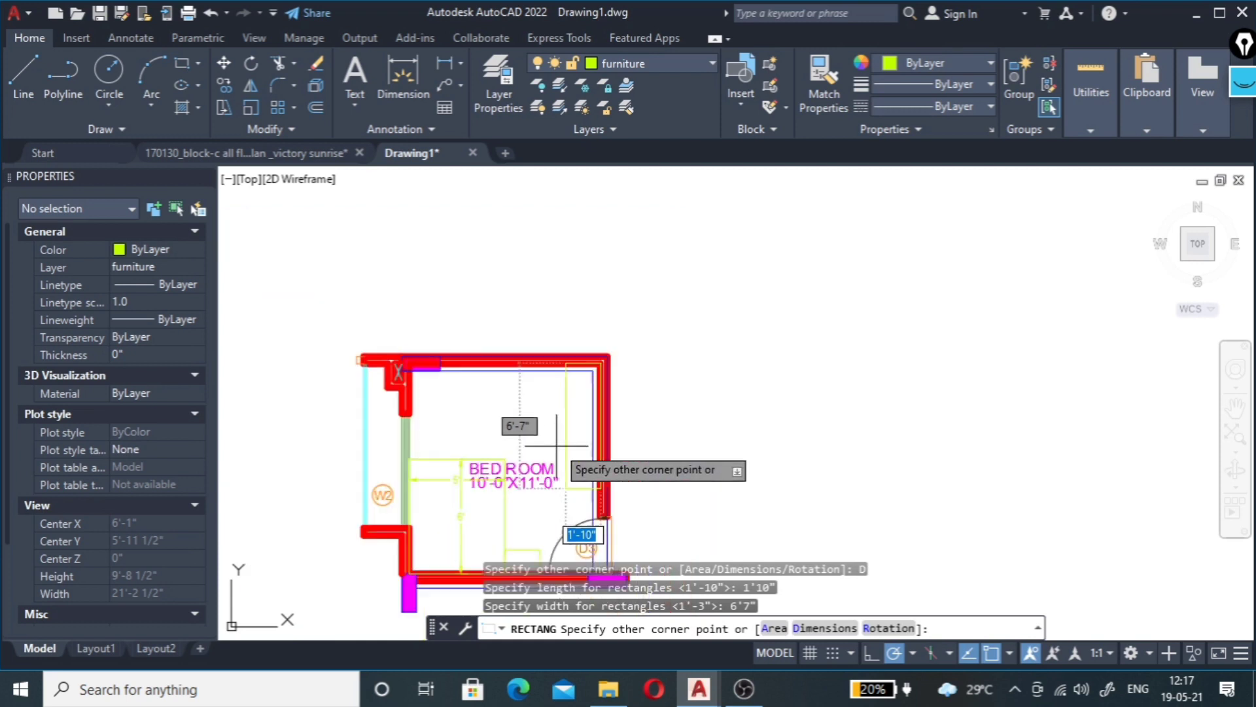
{"action": "scroll", "coordinate": [557, 451], "scroll_direction": "up", "scroll_amount": 3}
{"action": "scroll", "coordinate": [537, 484], "scroll_direction": "up", "scroll_amount": 3}
{"action": "left_click", "coordinate": [549, 484]}
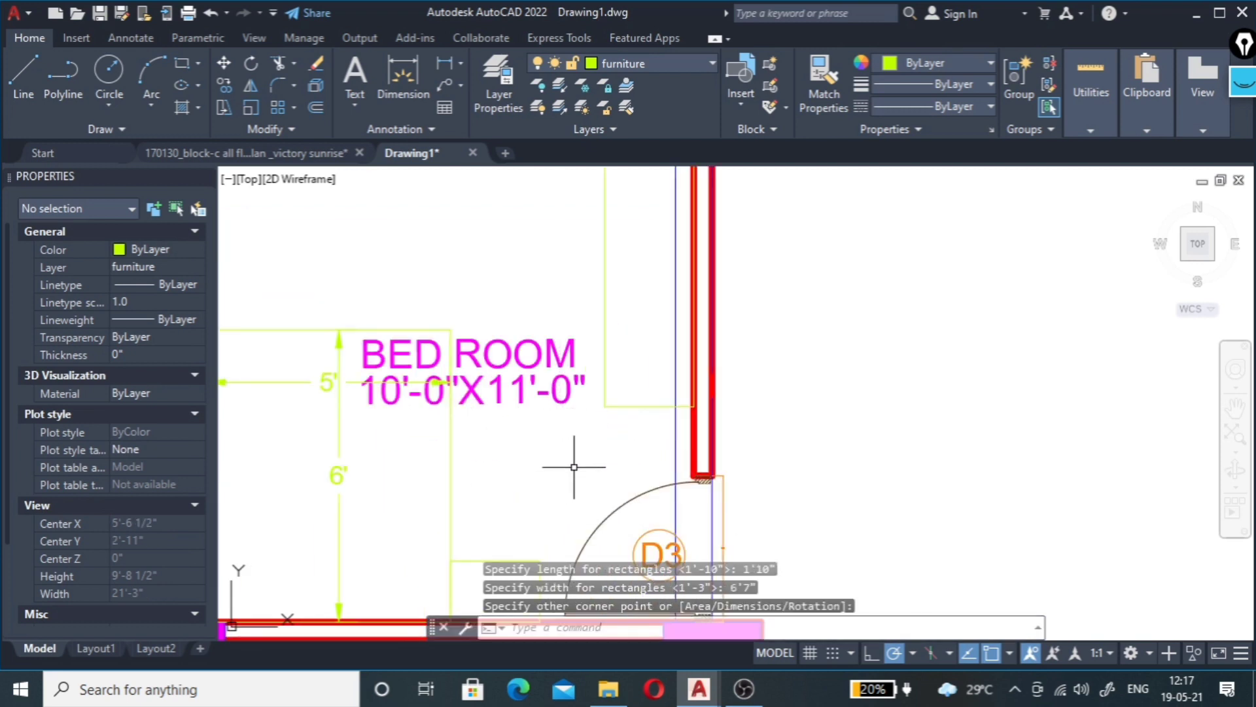
Step: Move the BED ROOM and 10'-0"X11'-0" labels outside the room's right wall
{"action": "left_click", "coordinate": [549, 303]}
{"action": "left_click", "coordinate": [524, 391]}
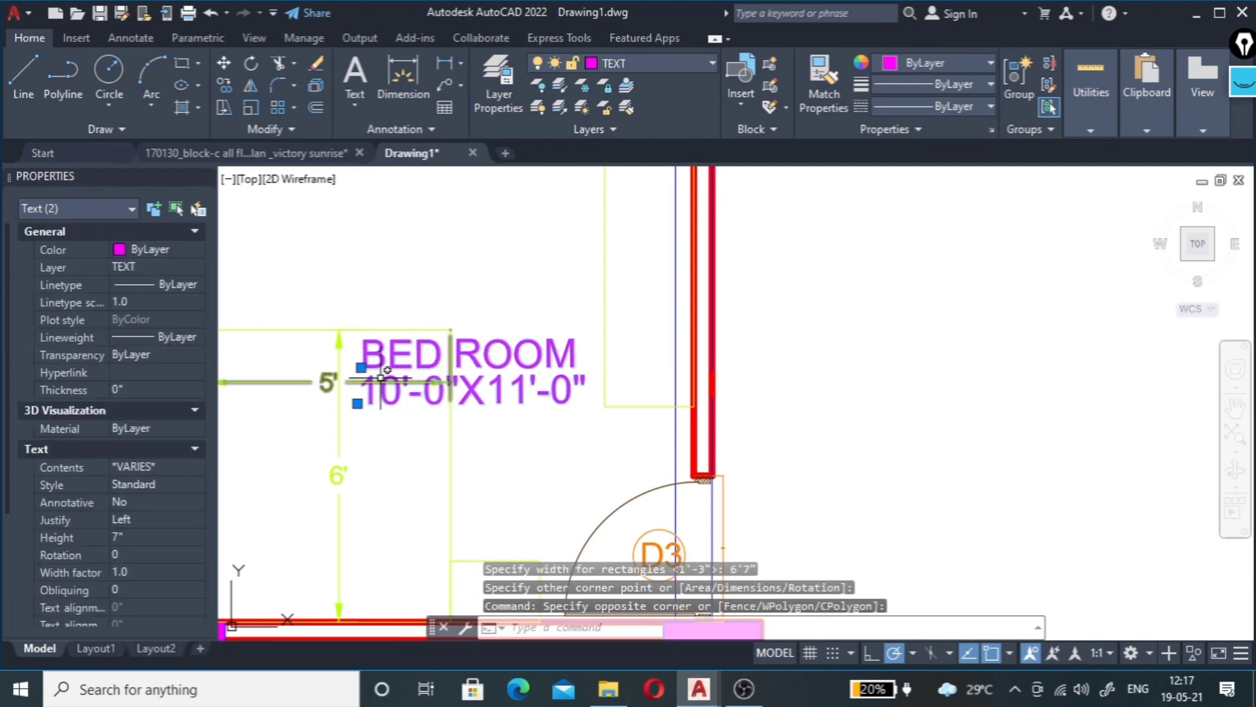
{"action": "left_click", "coordinate": [361, 367]}
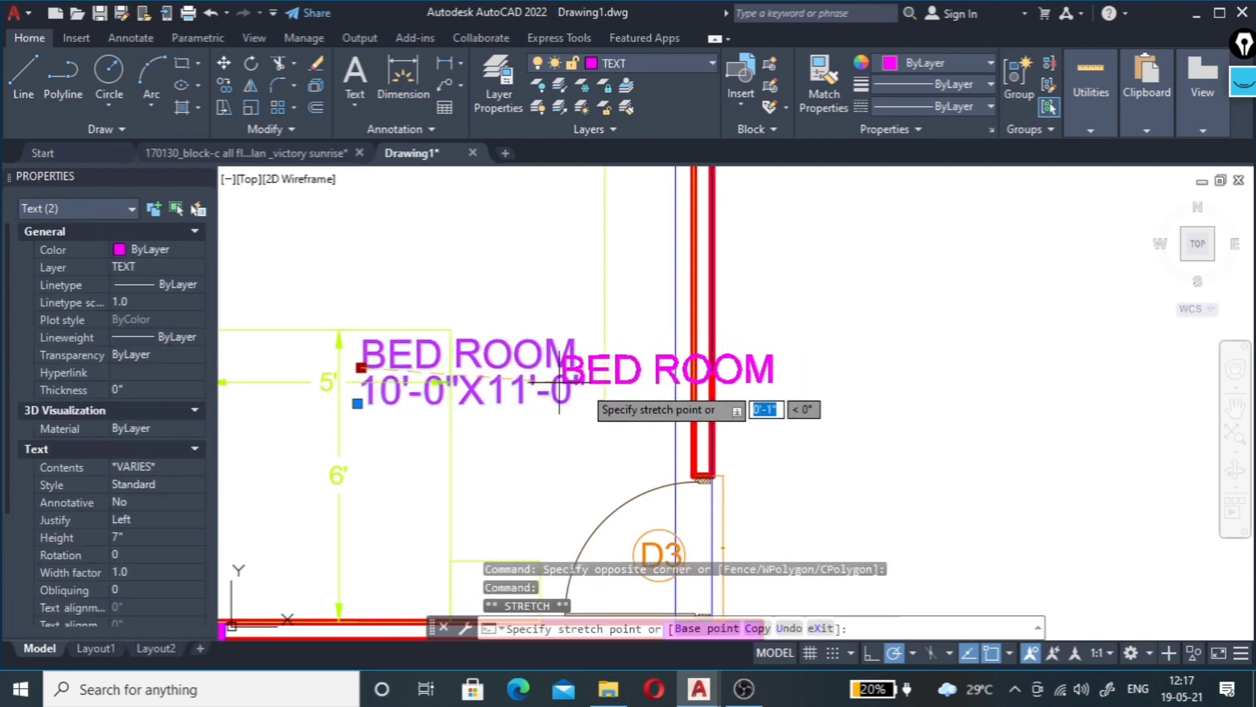
{"action": "left_click", "coordinate": [740, 367]}
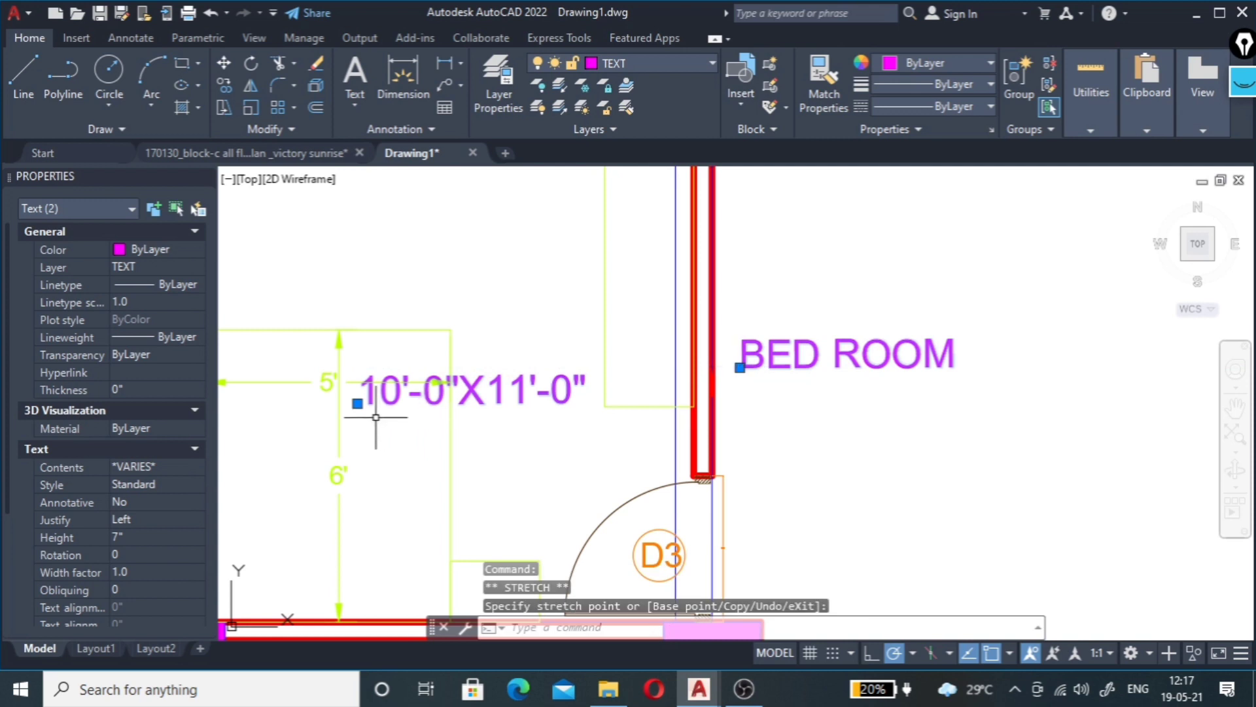
{"action": "left_click", "coordinate": [357, 403]}
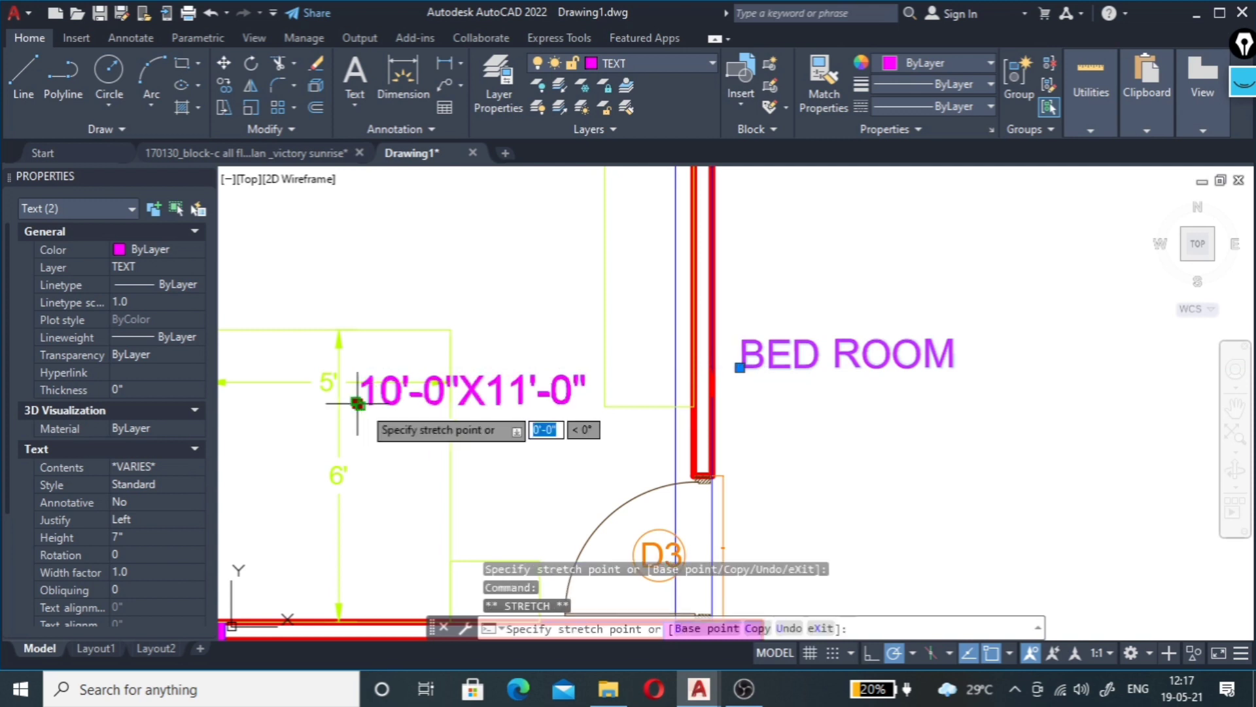
{"action": "left_click", "coordinate": [738, 411]}
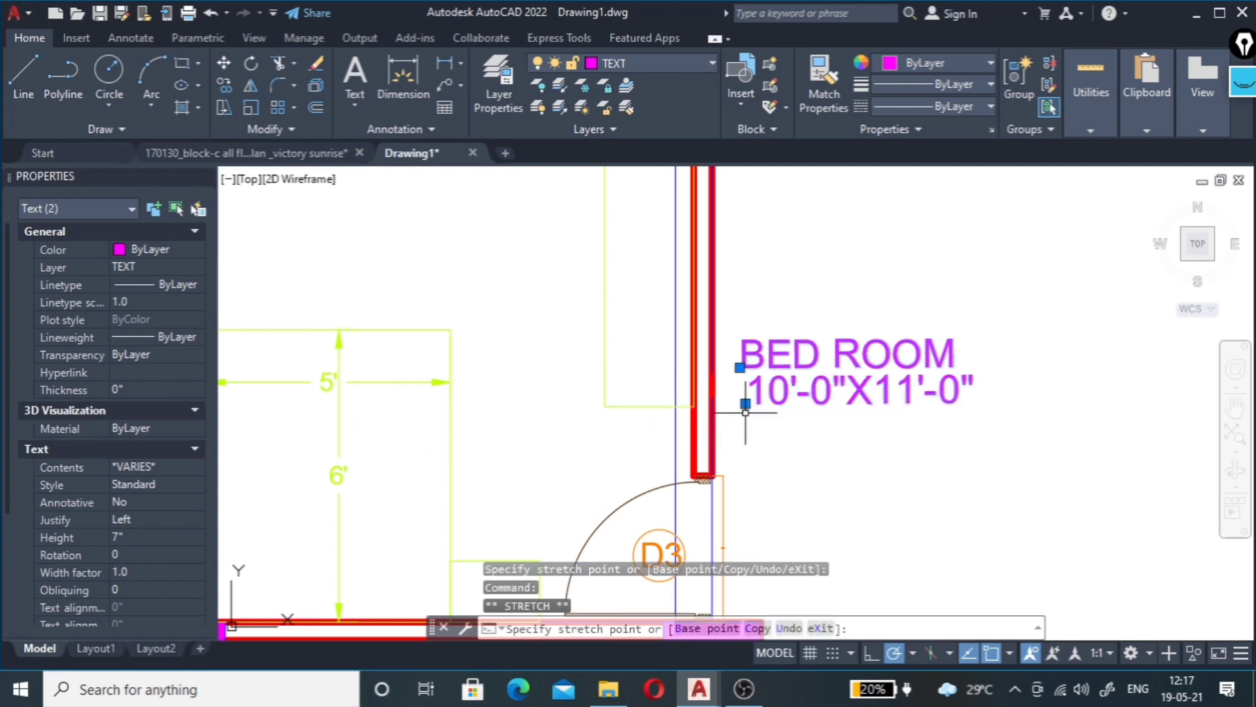
{"action": "scroll", "coordinate": [727, 435], "scroll_direction": "down", "scroll_amount": 2}
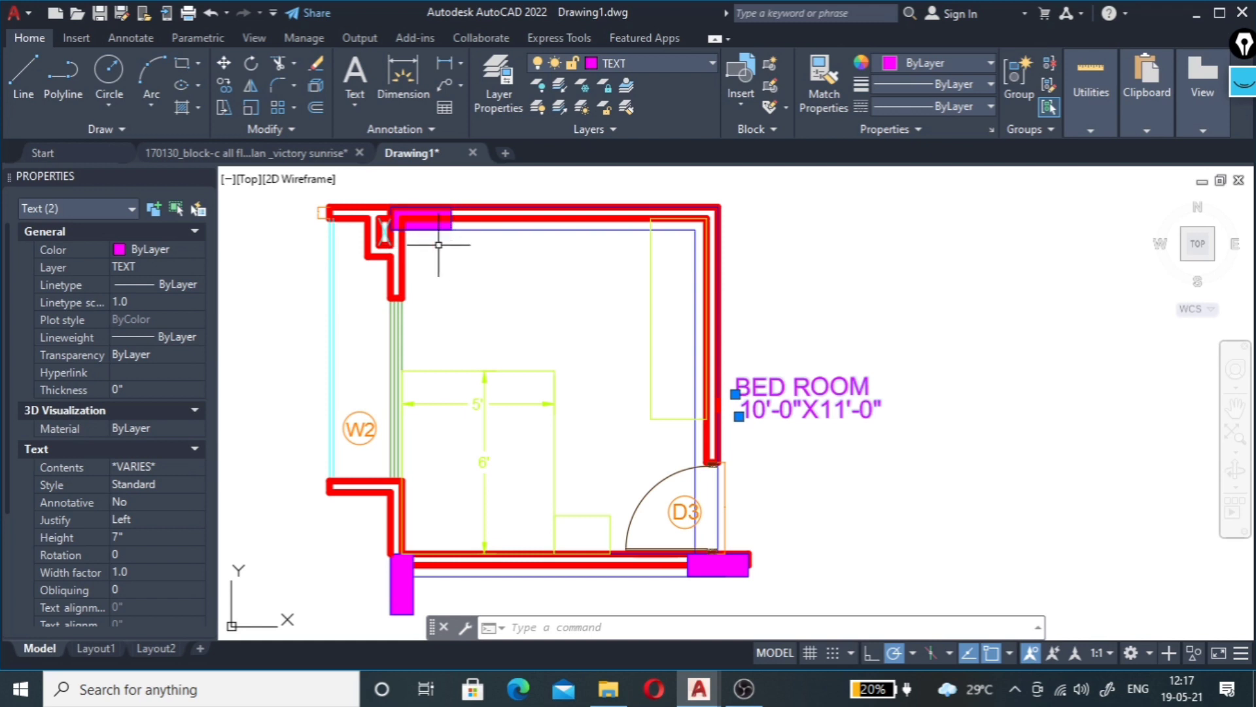
Step: Start a rectangle at the top wall's left inner corner using the Dimensions option
{"action": "type", "text": "rec"}
{"action": "key", "text": "Return"}
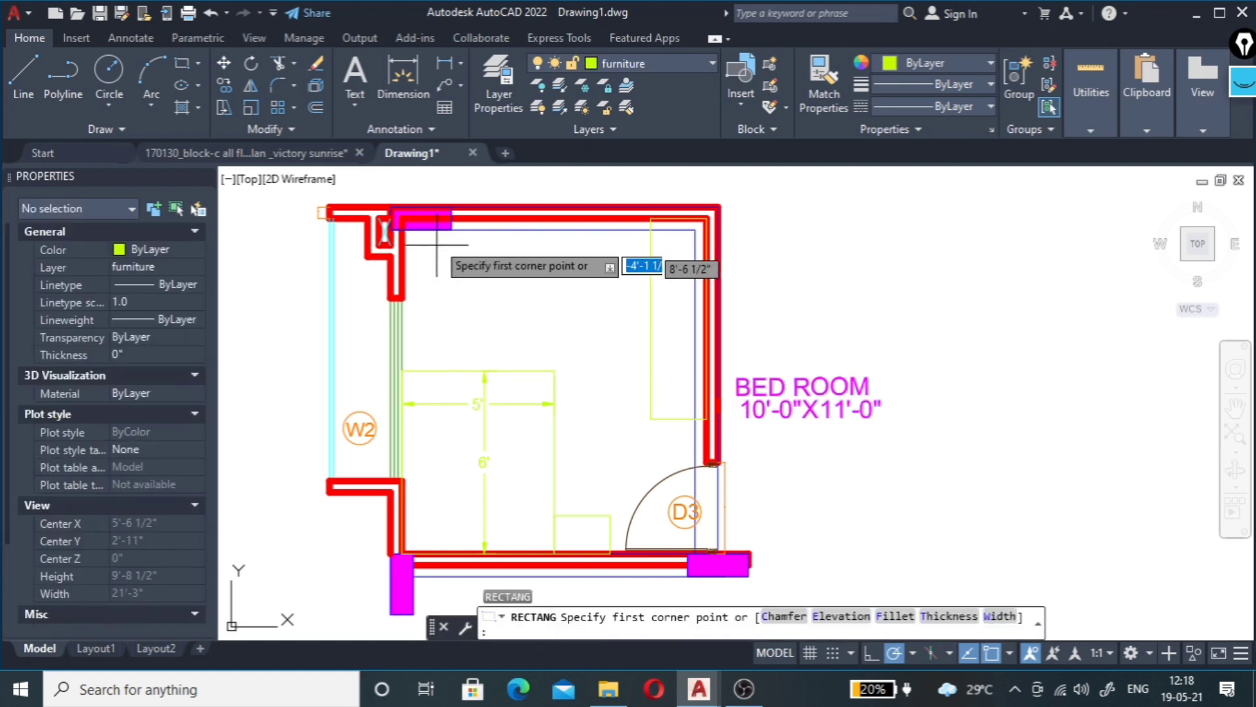
{"action": "left_click", "coordinate": [421, 227]}
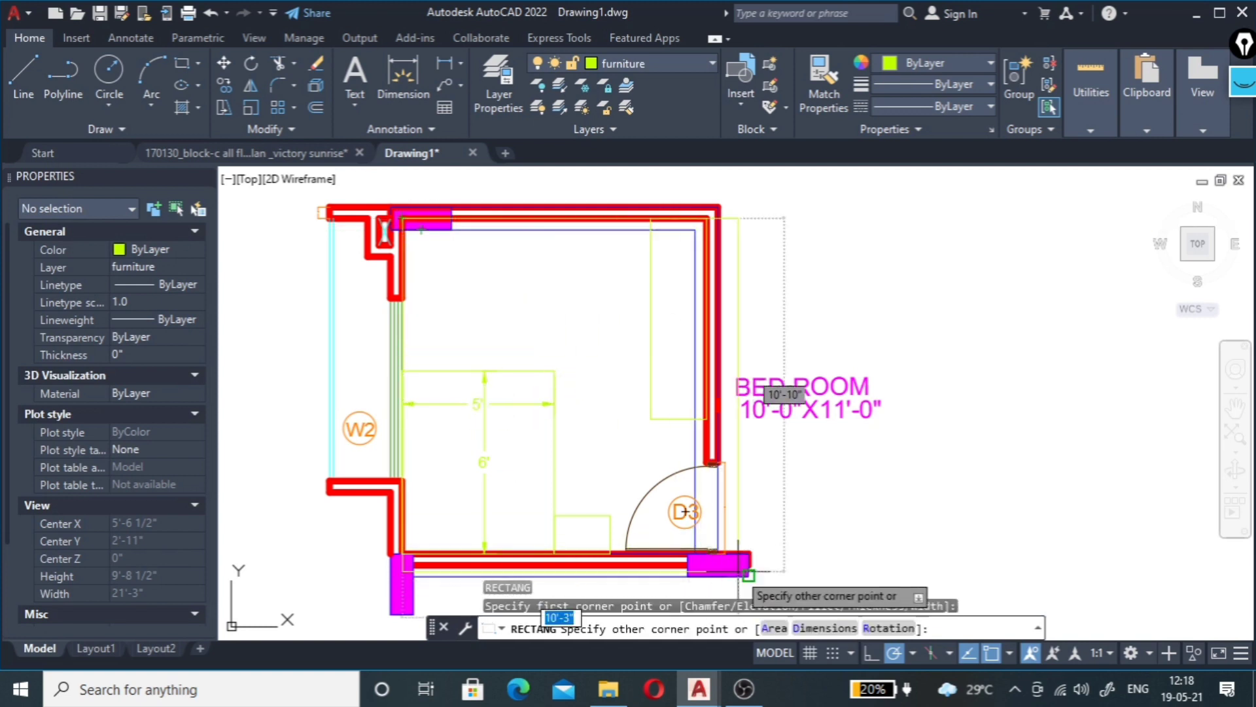
{"action": "type", "text": "d"}
{"action": "key", "text": "Return"}
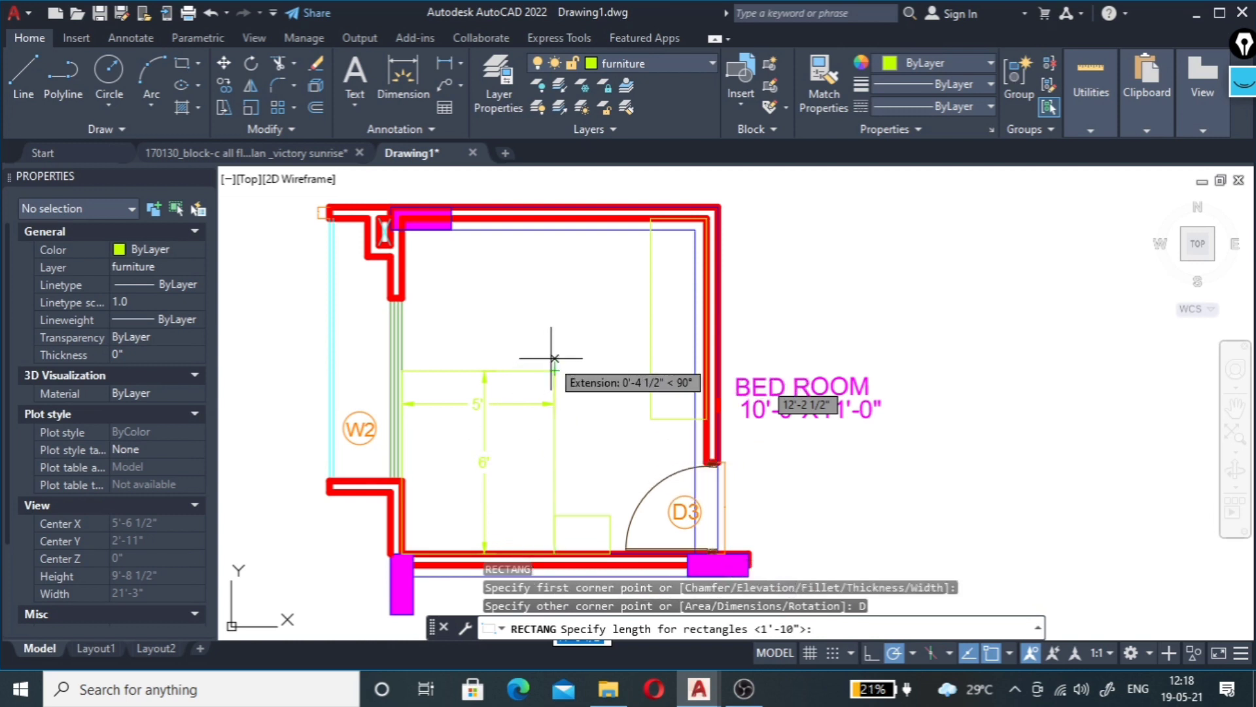
Step: Size the study table 5' by 1'-8" and fix it extending down into the room
{"action": "type", "text": "5'"}
{"action": "key", "text": "Return"}
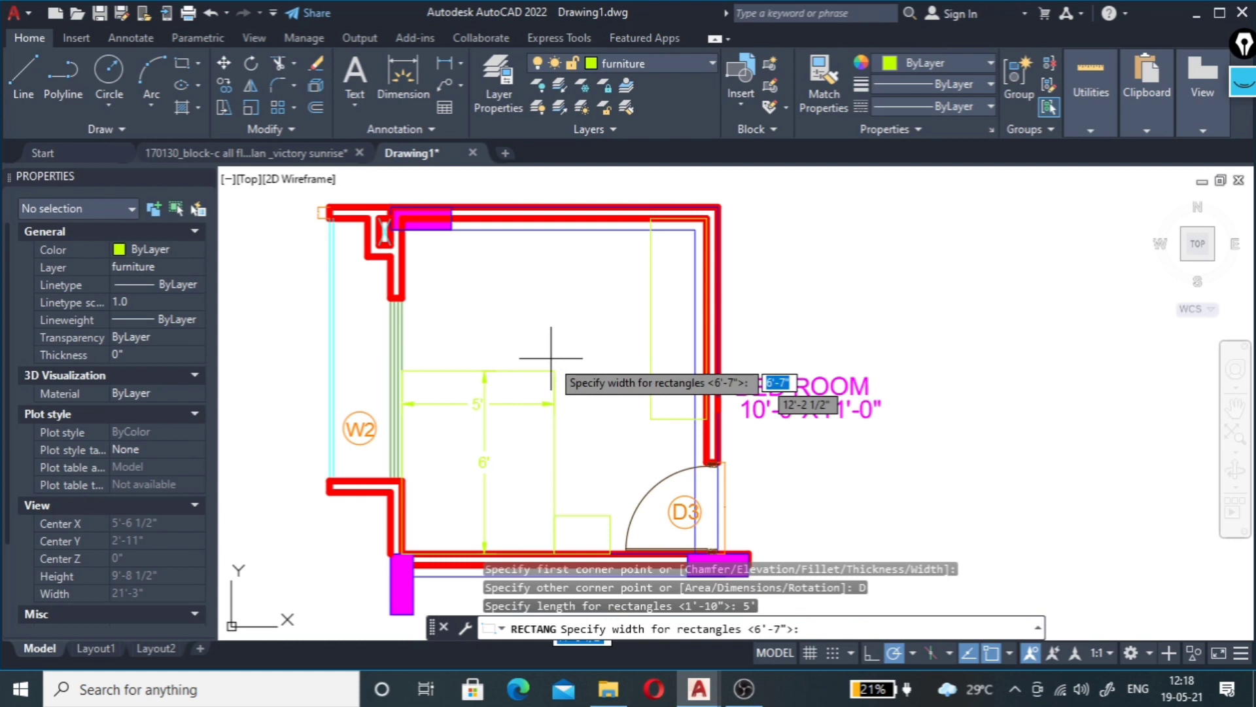
{"action": "type", "text": "1'8"}
{"action": "type", "text": "\""}
{"action": "key", "text": "Return"}
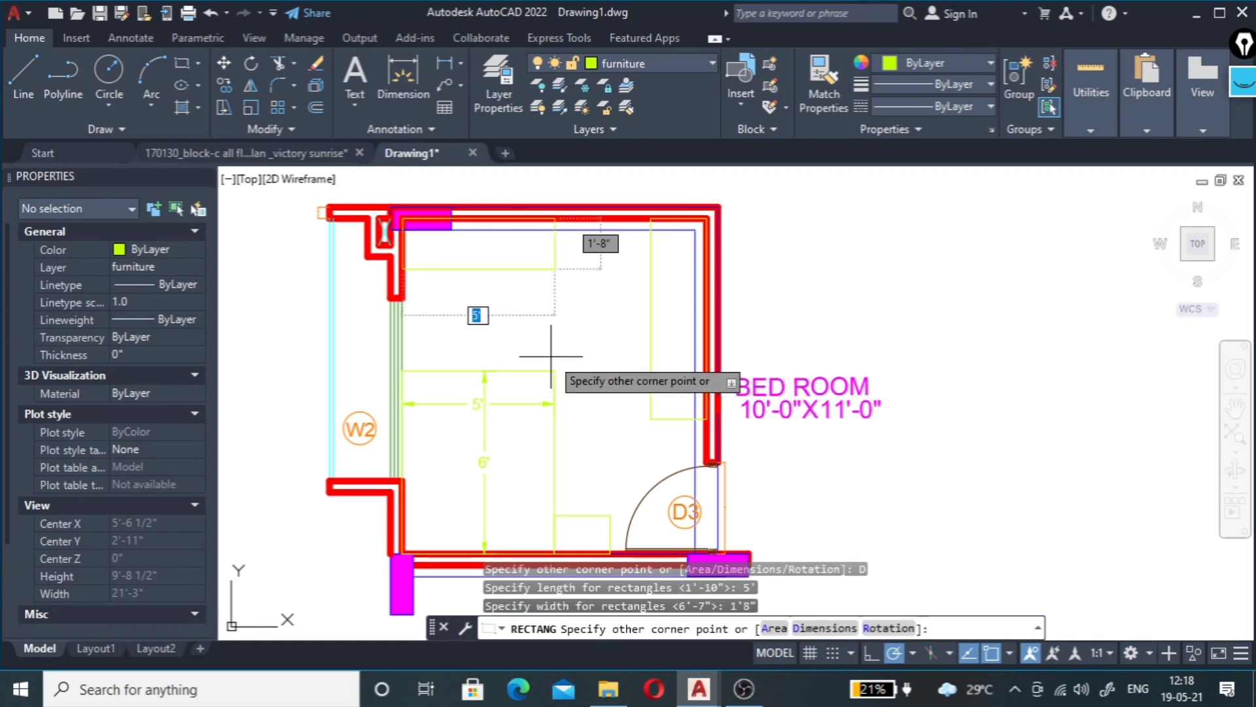
{"action": "left_click", "coordinate": [608, 325]}
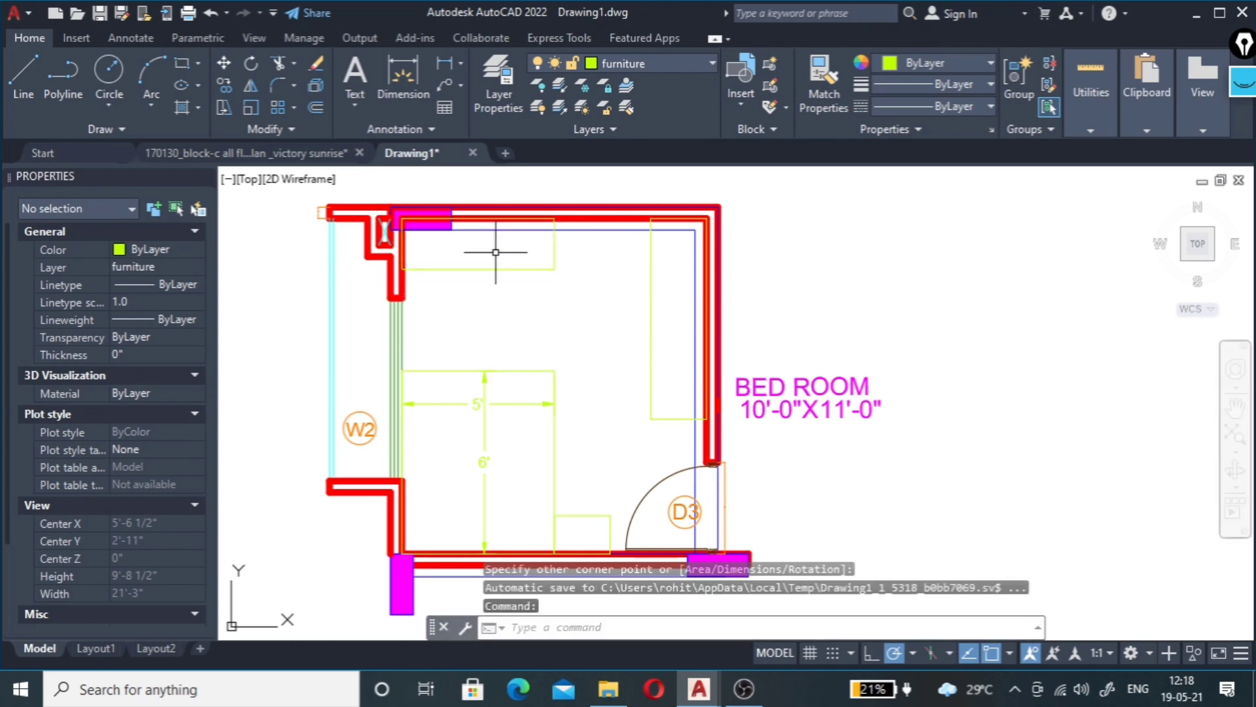
{"action": "scroll", "coordinate": [500, 253], "scroll_direction": "up", "scroll_amount": 5}
{"action": "scroll", "coordinate": [528, 316], "scroll_direction": "down", "scroll_amount": 4}
{"action": "scroll", "coordinate": [528, 317], "scroll_direction": "down", "scroll_amount": 1}
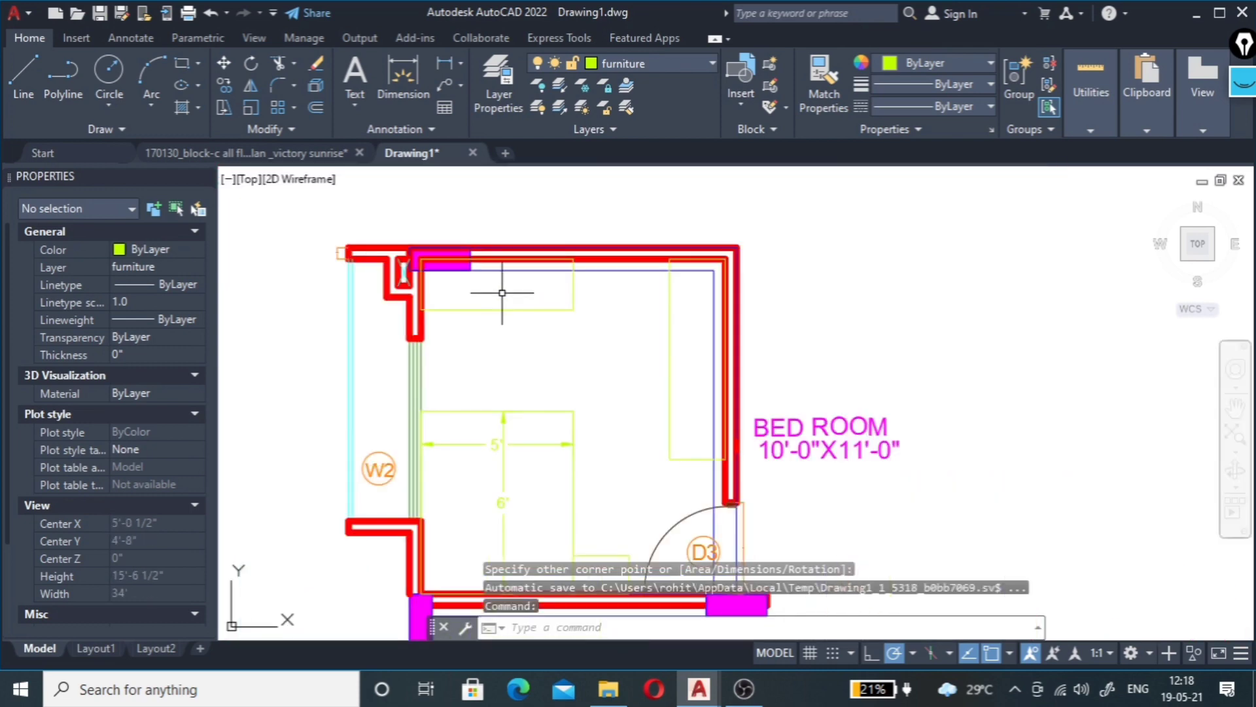
{"action": "scroll", "coordinate": [504, 290], "scroll_direction": "up", "scroll_amount": 4}
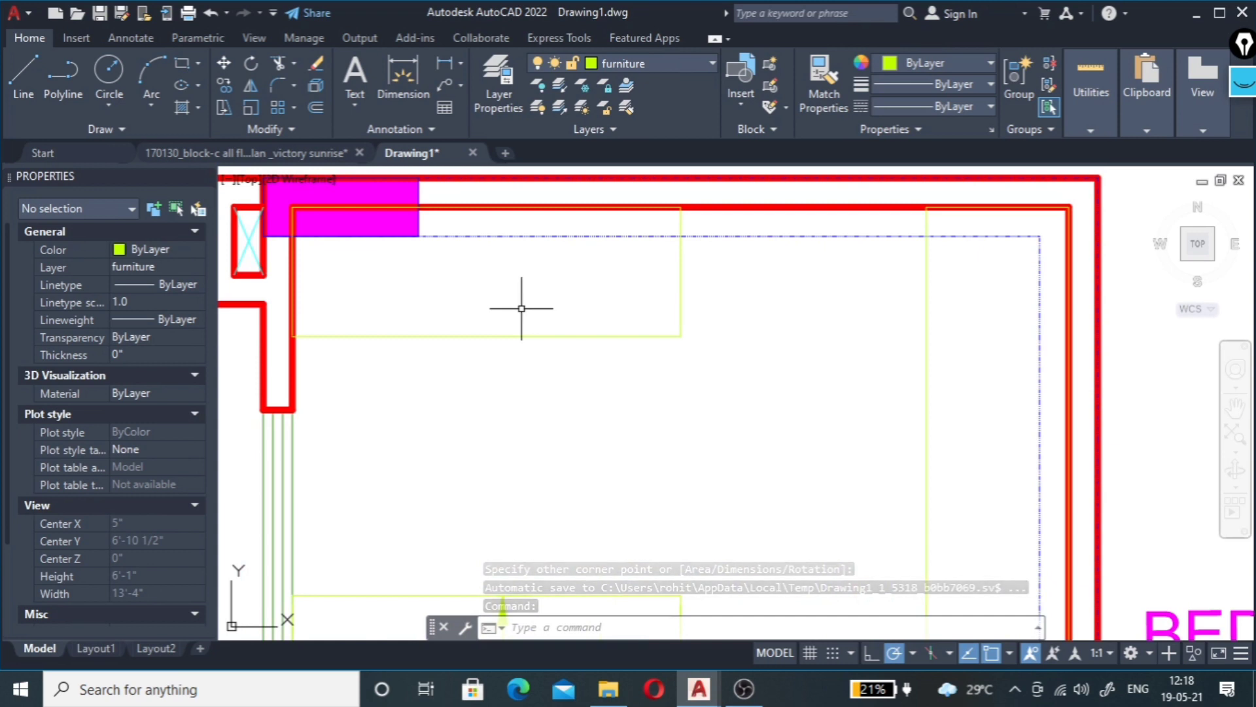
{"action": "scroll", "coordinate": [520, 305], "scroll_direction": "down", "scroll_amount": 2}
{"action": "scroll", "coordinate": [517, 309], "scroll_direction": "down", "scroll_amount": 2}
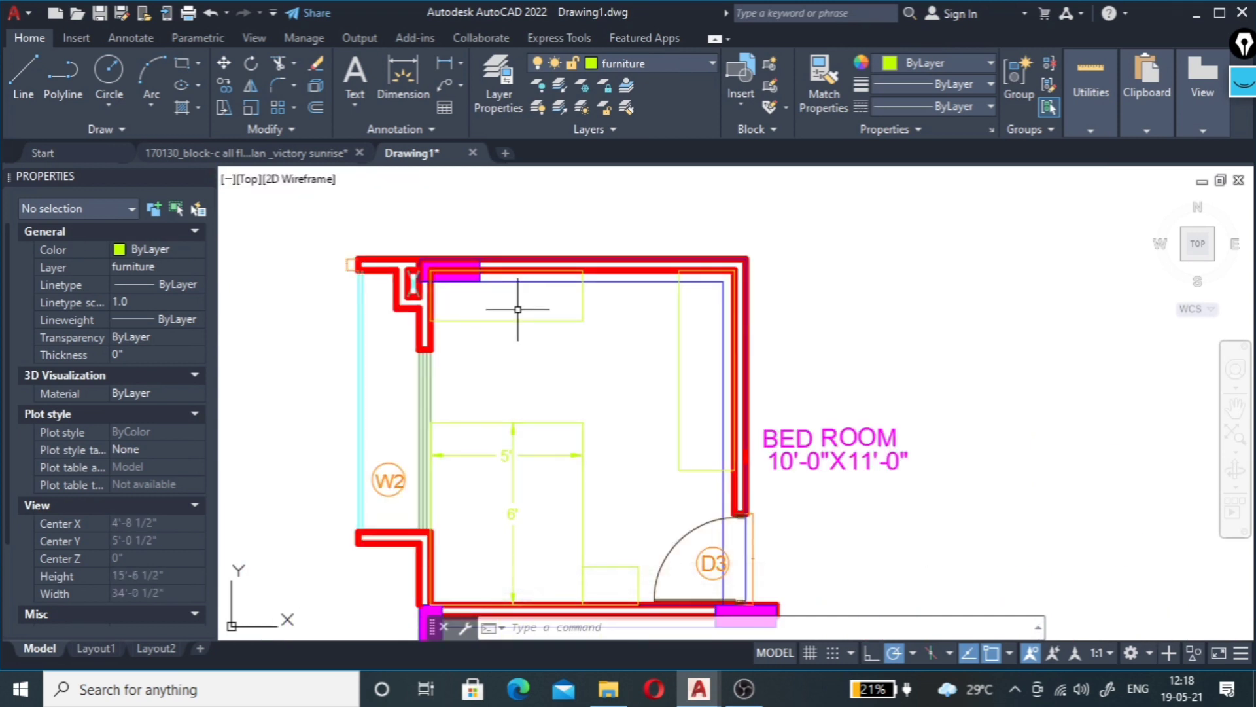
{"action": "scroll", "coordinate": [477, 318], "scroll_direction": "up", "scroll_amount": 4}
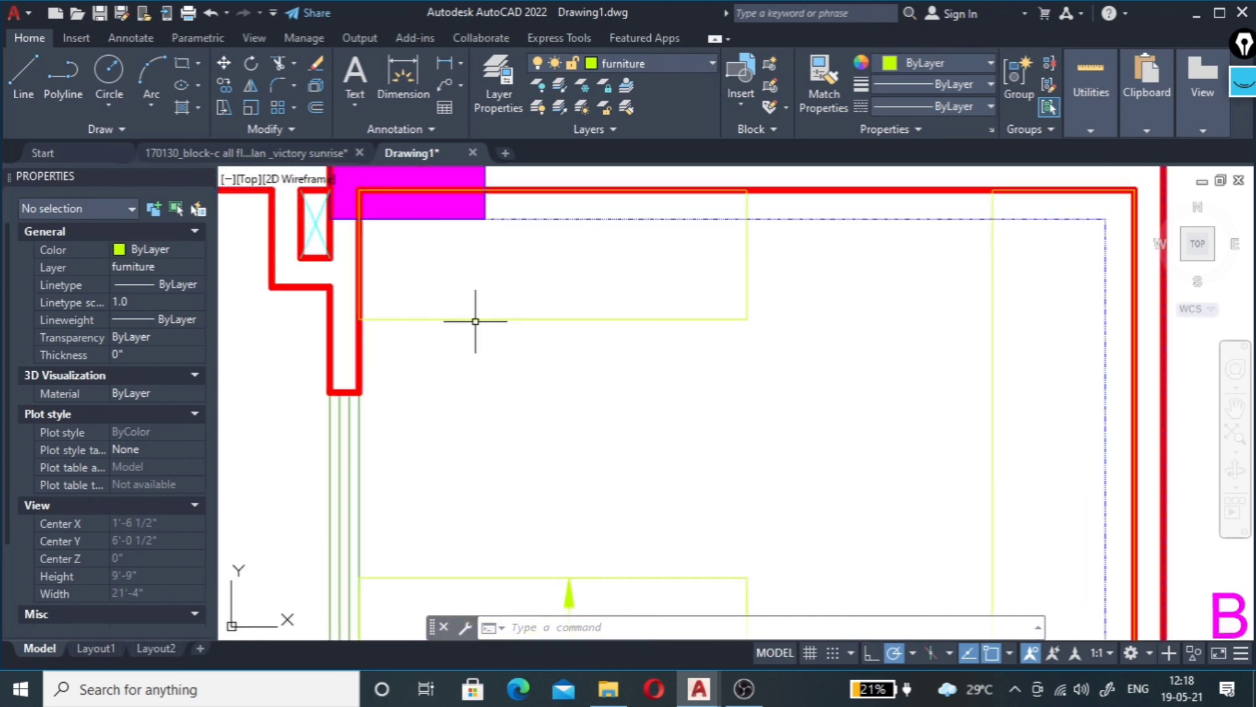
{"action": "scroll", "coordinate": [519, 332], "scroll_direction": "down", "scroll_amount": 2}
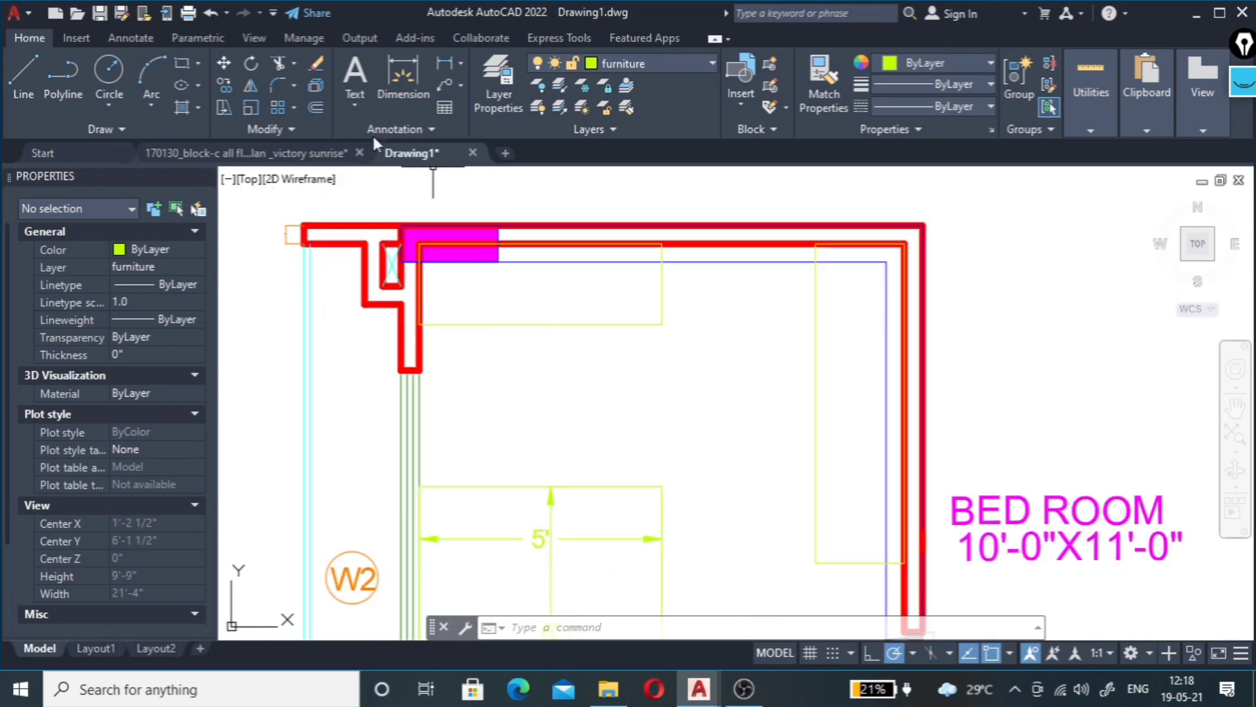
Step: Draw a chair circle centred just below the study table
{"action": "left_click", "coordinate": [111, 76]}
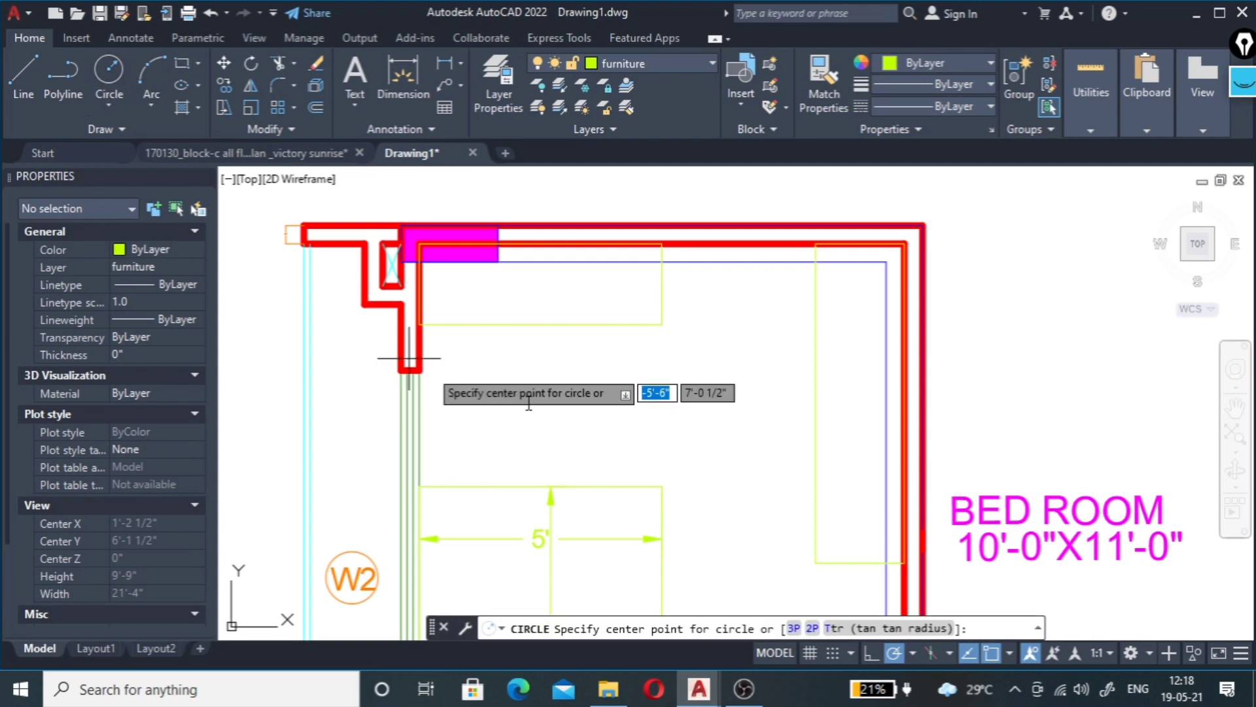
{"action": "left_click", "coordinate": [525, 347]}
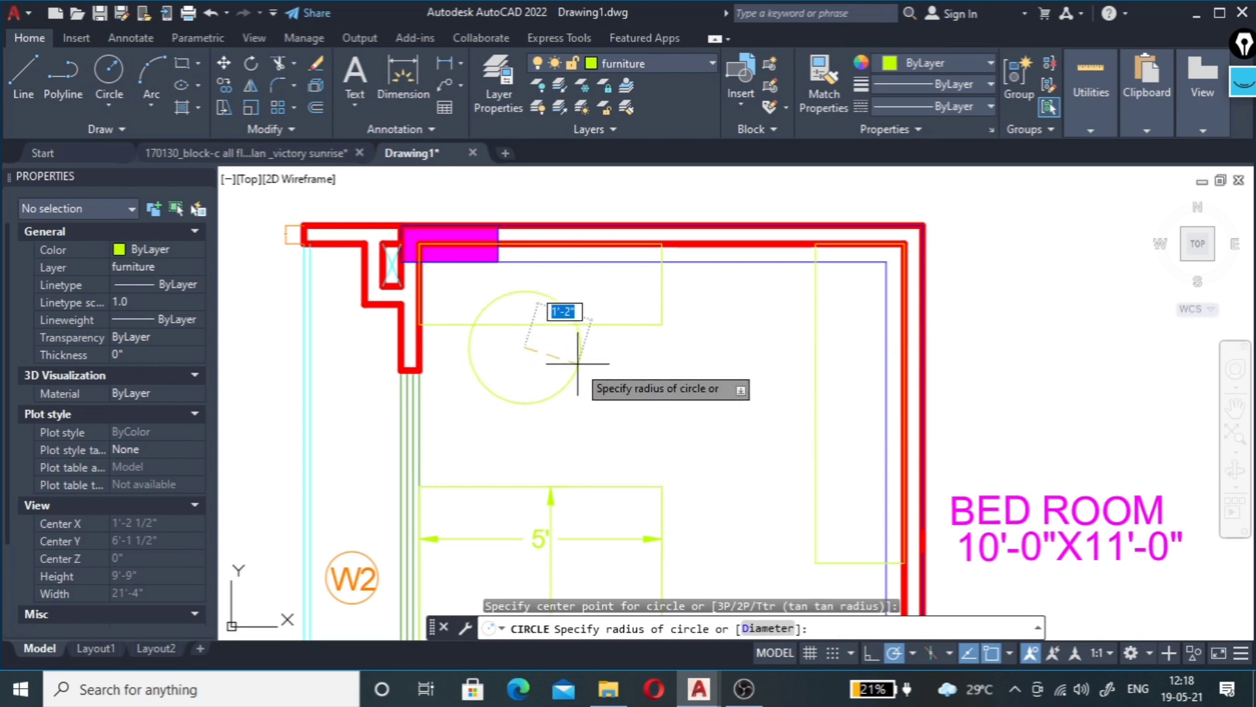
{"action": "left_click", "coordinate": [577, 364]}
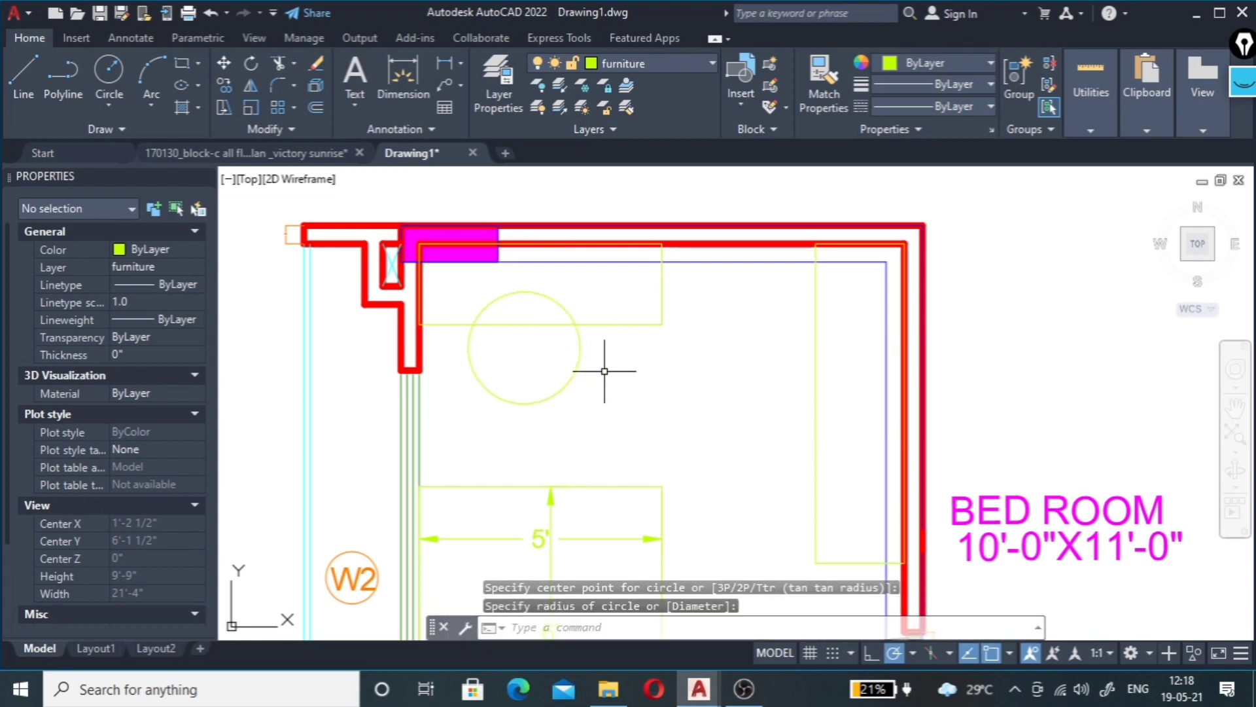
Step: Trim the circle's arc inside the table, leaving a half-circle chair
{"action": "type", "text": "tr"}
{"action": "key", "text": "Return"}
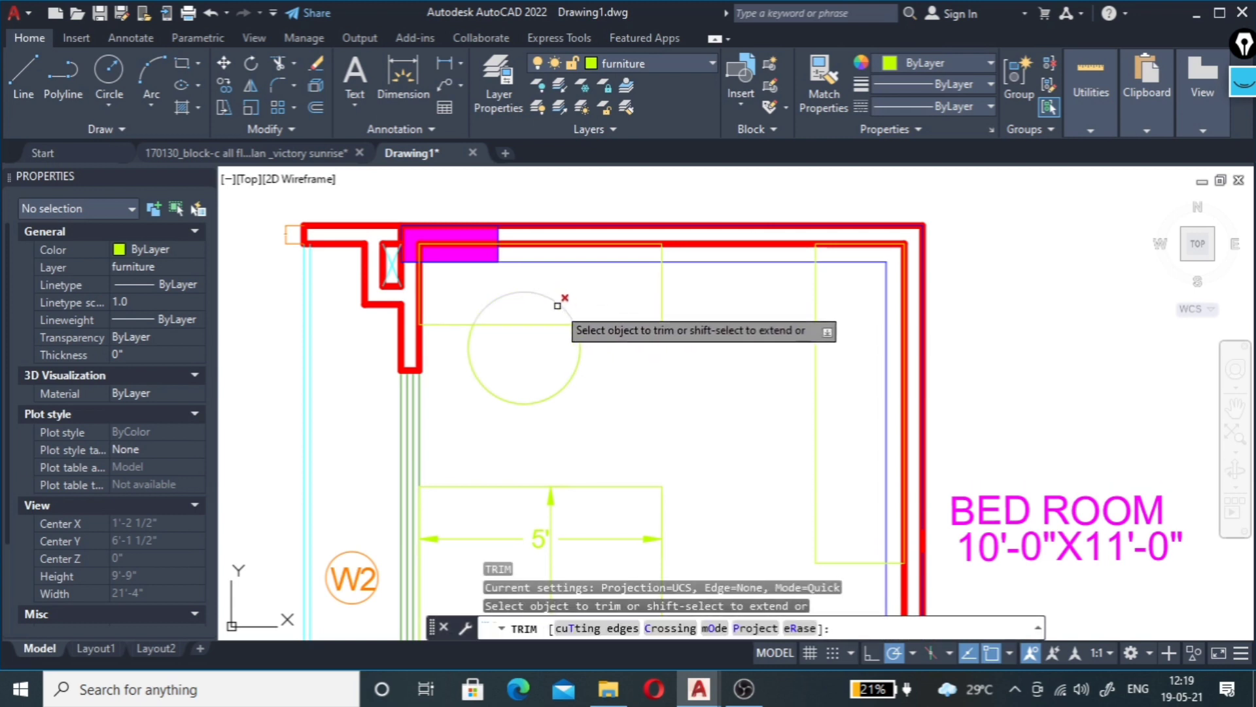
{"action": "left_click", "coordinate": [559, 301]}
{"action": "scroll", "coordinate": [662, 400], "scroll_direction": "down", "scroll_amount": 2}
{"action": "key", "text": "Escape"}
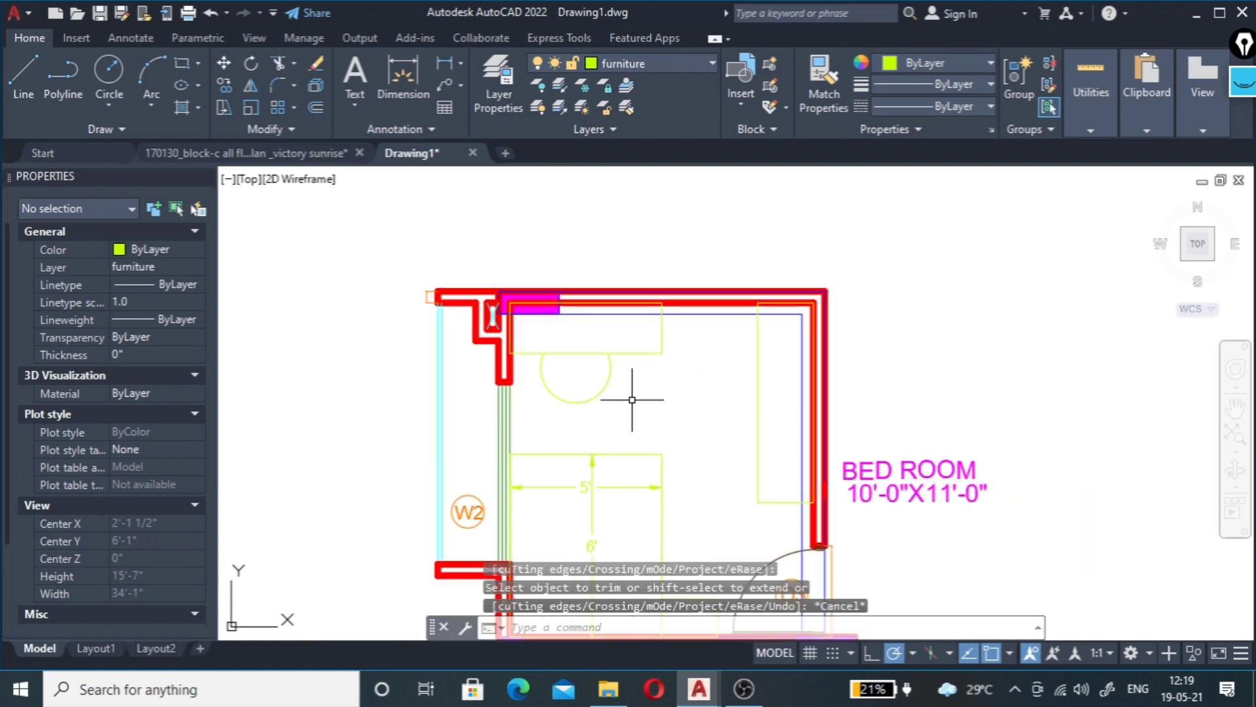
{"action": "scroll", "coordinate": [645, 409], "scroll_direction": "down", "scroll_amount": 2}
{"action": "scroll", "coordinate": [652, 435], "scroll_direction": "up", "scroll_amount": 2}
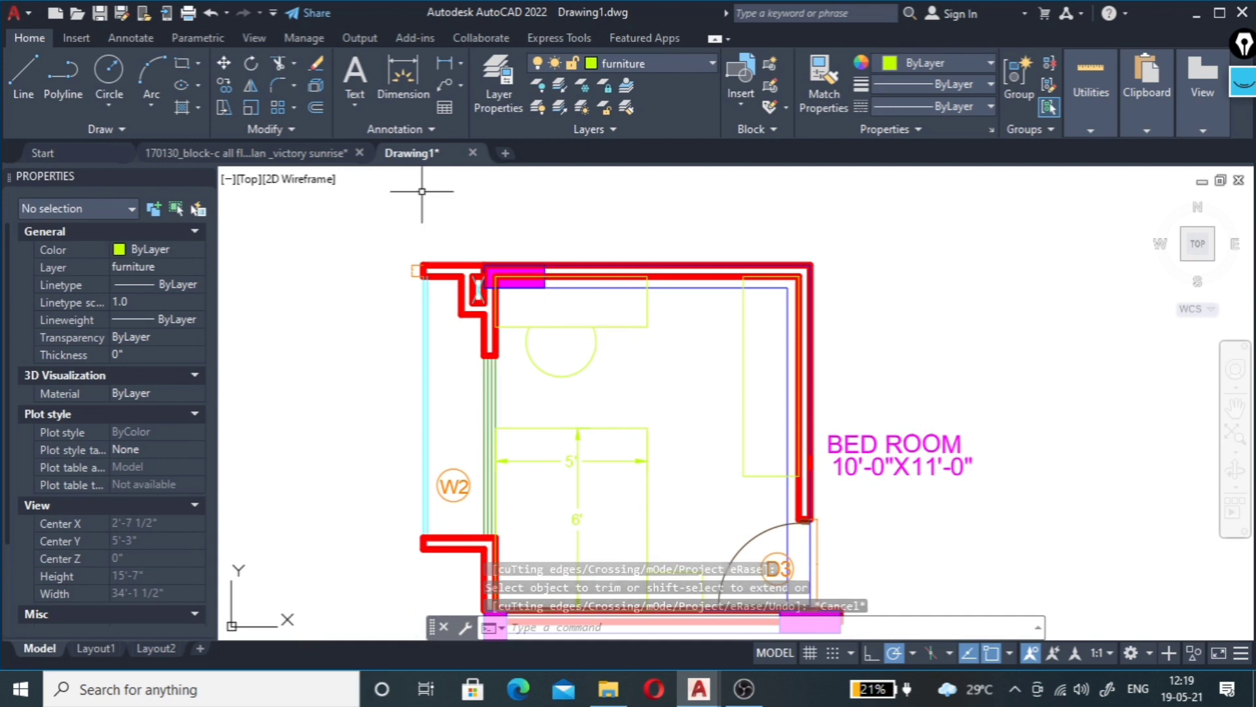
{"action": "left_click", "coordinate": [445, 64]}
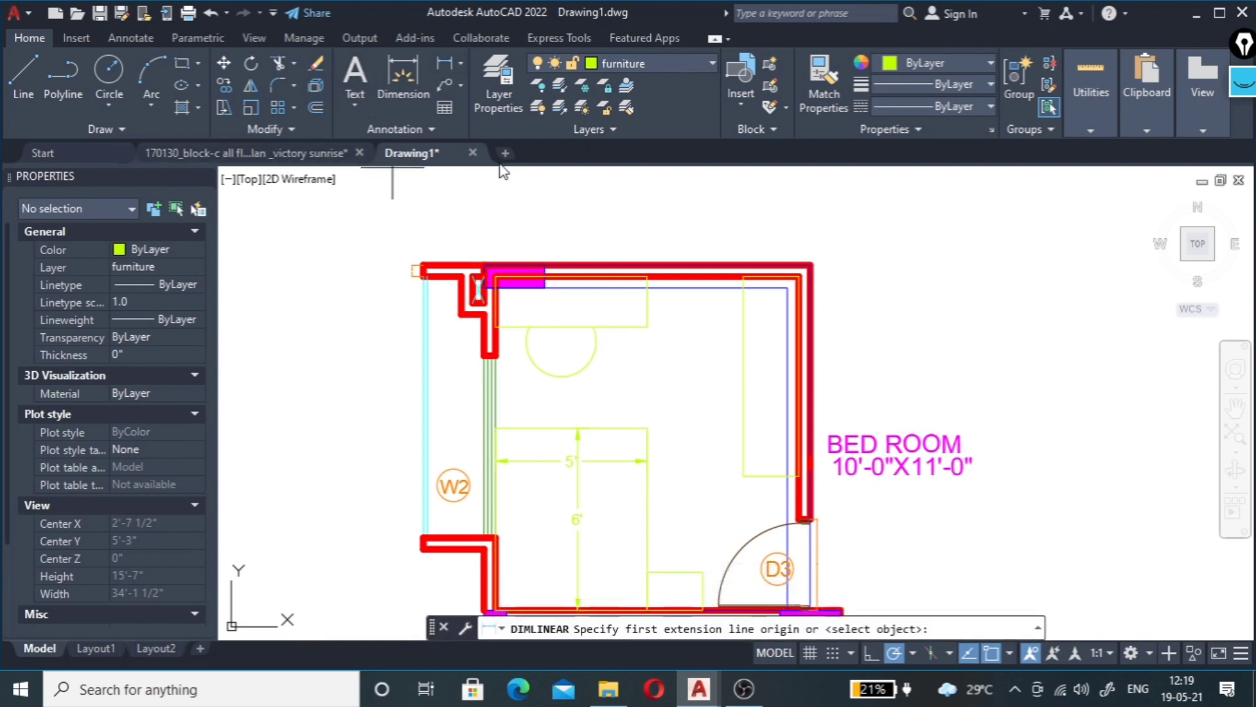
{"action": "left_click", "coordinate": [647, 326]}
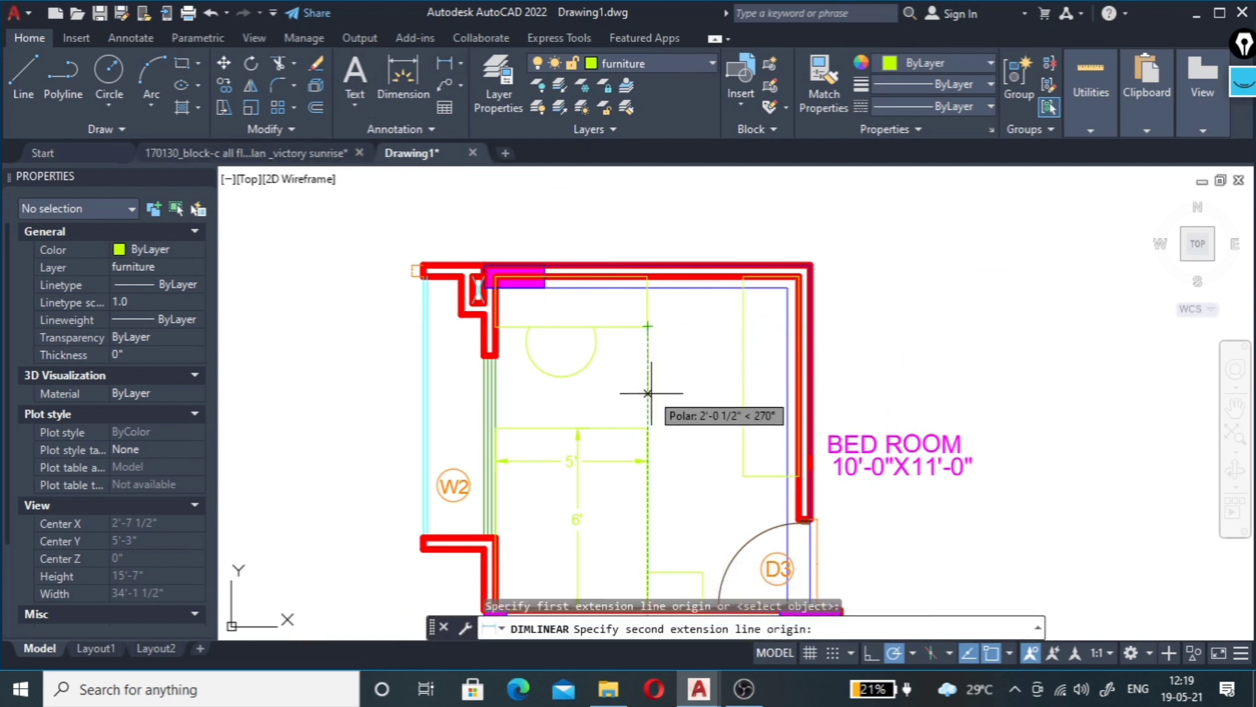
{"action": "left_click", "coordinate": [648, 428]}
{"action": "scroll", "coordinate": [664, 393], "scroll_direction": "up", "scroll_amount": 3}
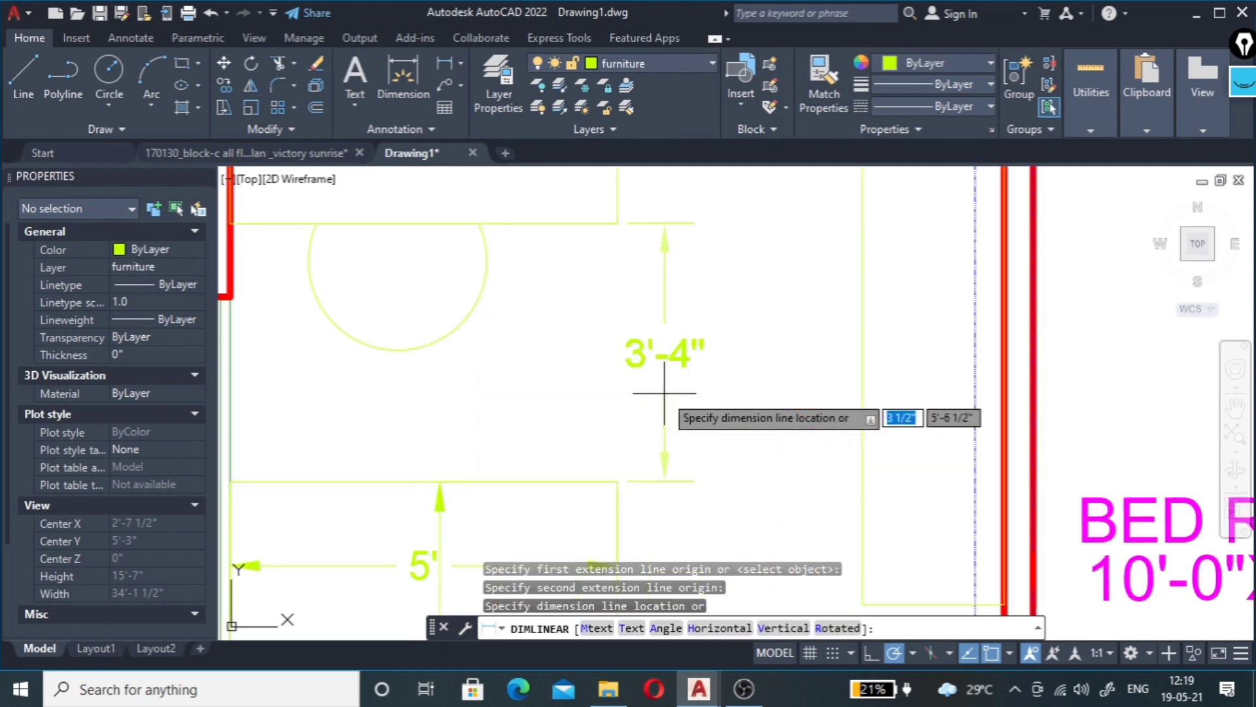
{"action": "scroll", "coordinate": [664, 394], "scroll_direction": "down", "scroll_amount": 2}
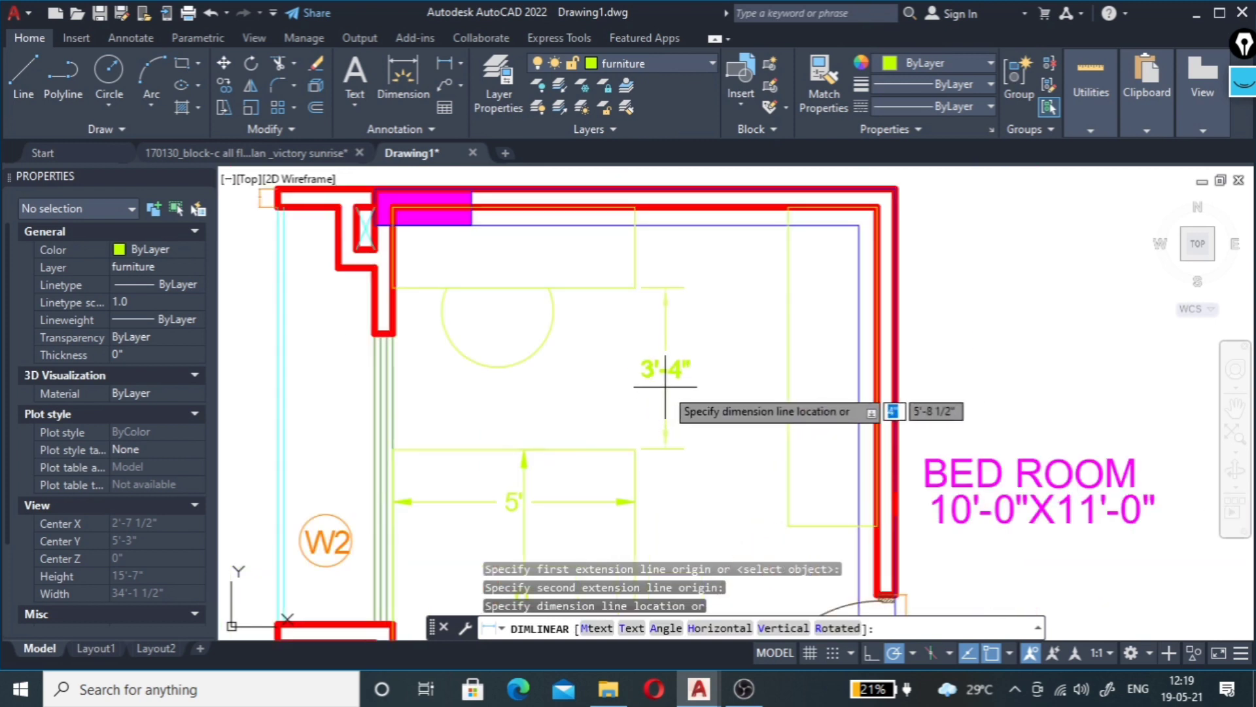
{"action": "key", "text": "Escape"}
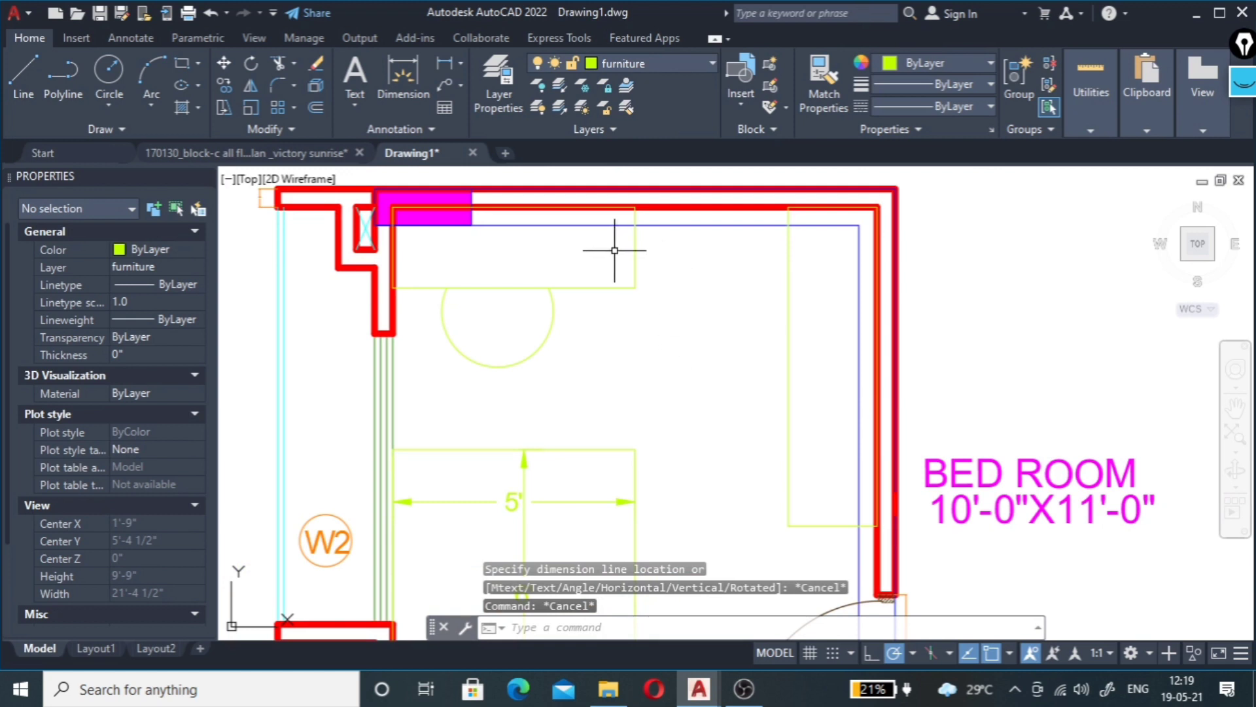
{"action": "scroll", "coordinate": [614, 249], "scroll_direction": "down", "scroll_amount": 3}
{"action": "scroll", "coordinate": [720, 399], "scroll_direction": "up", "scroll_amount": 3}
{"action": "scroll", "coordinate": [717, 396], "scroll_direction": "up", "scroll_amount": 2}
{"action": "scroll", "coordinate": [595, 412], "scroll_direction": "down", "scroll_amount": 5}
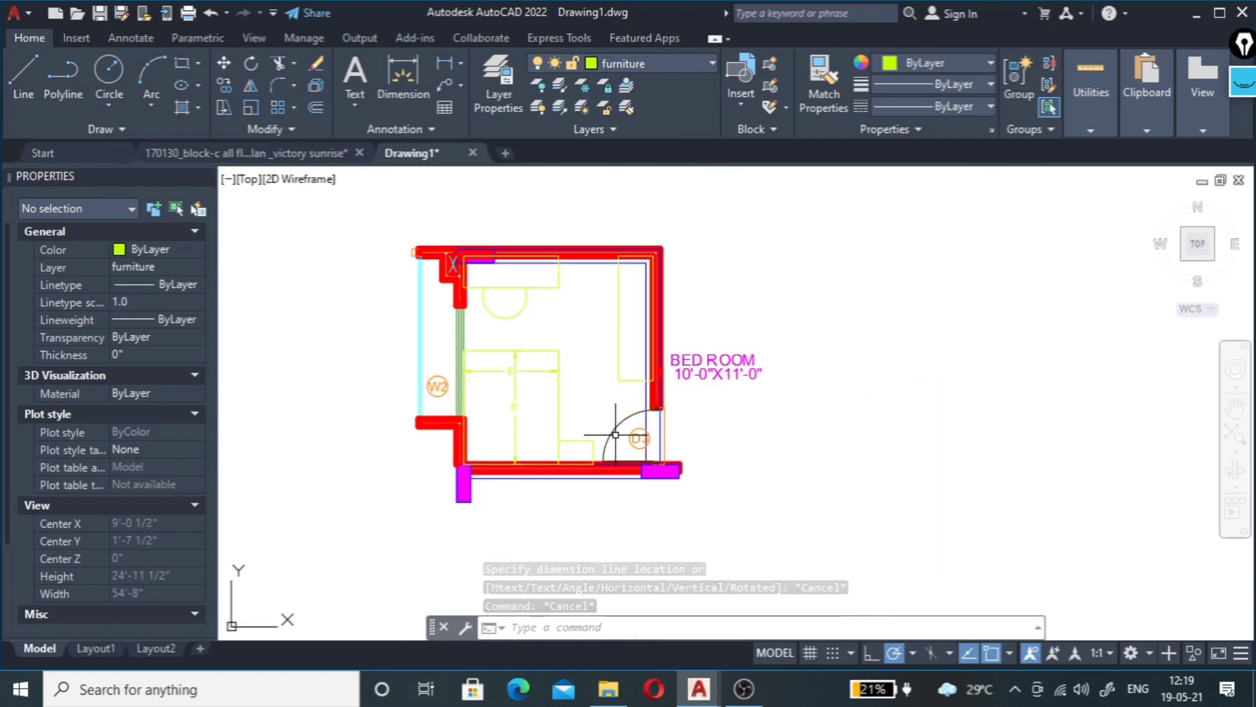
{"action": "scroll", "coordinate": [586, 339], "scroll_direction": "up", "scroll_amount": 2}
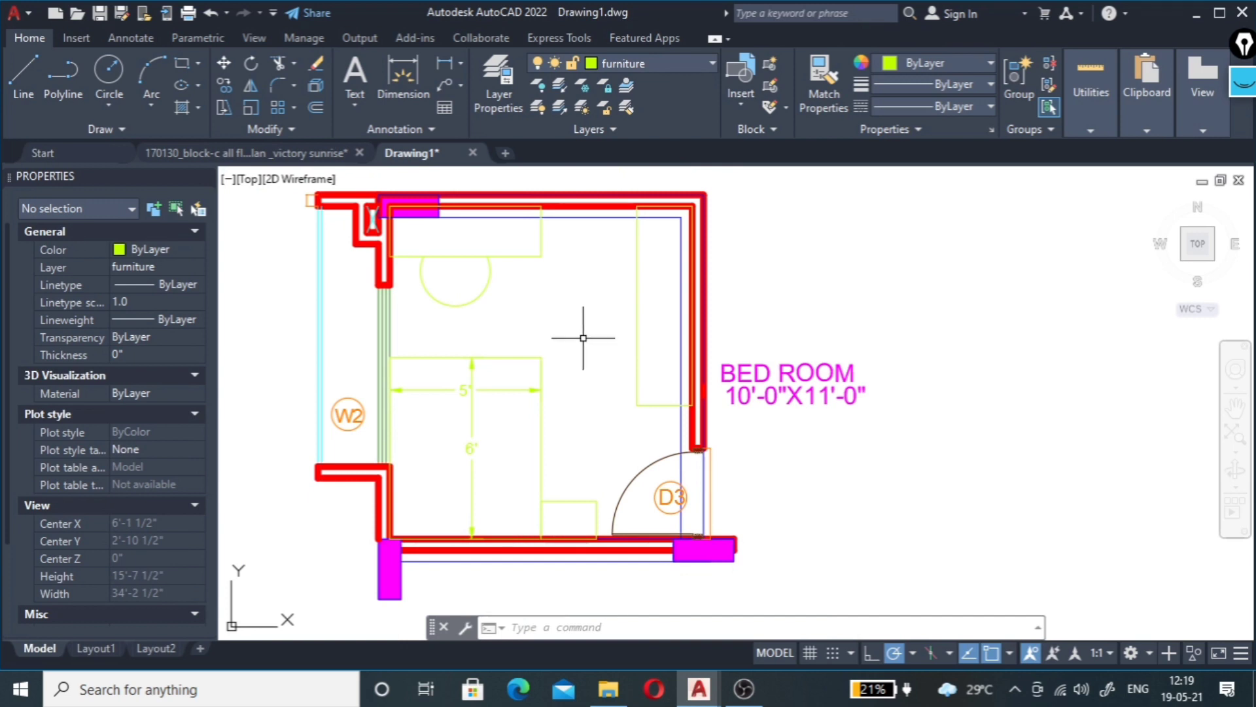
Step: Make INTDIM the current layer and dimension the study table's 5' width
{"action": "left_click", "coordinate": [709, 59]}
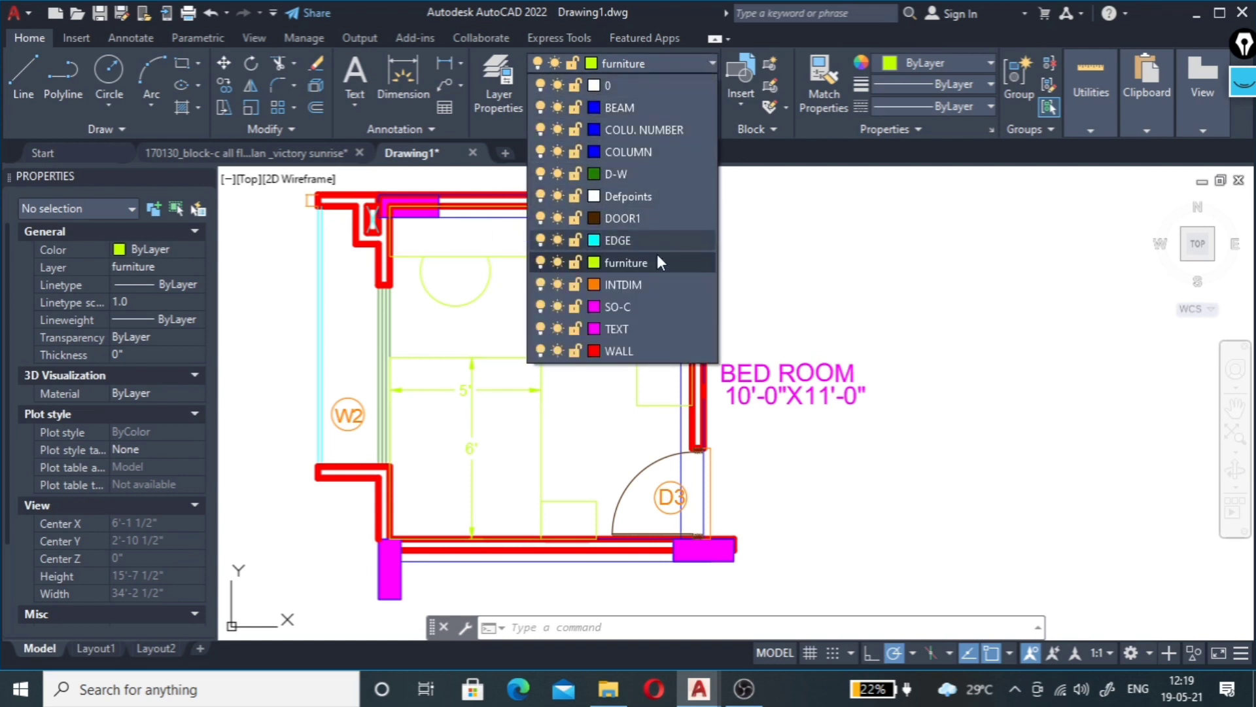
{"action": "left_click", "coordinate": [648, 275]}
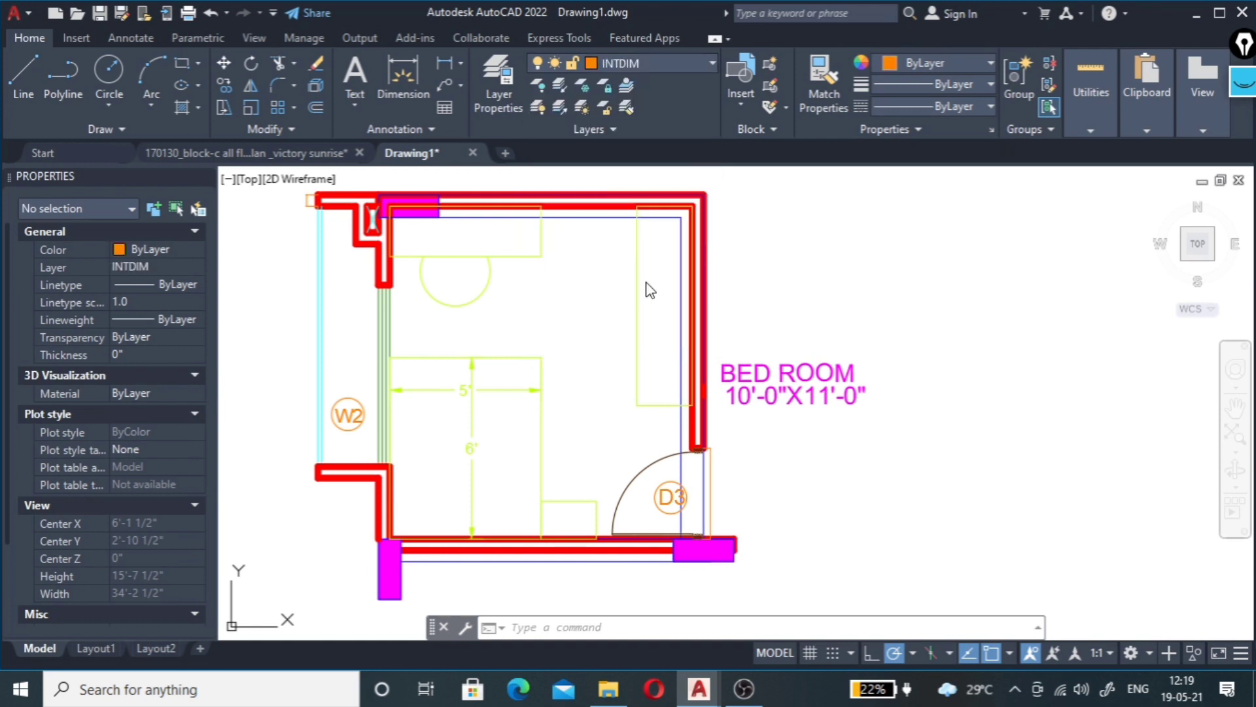
{"action": "left_click", "coordinate": [448, 65]}
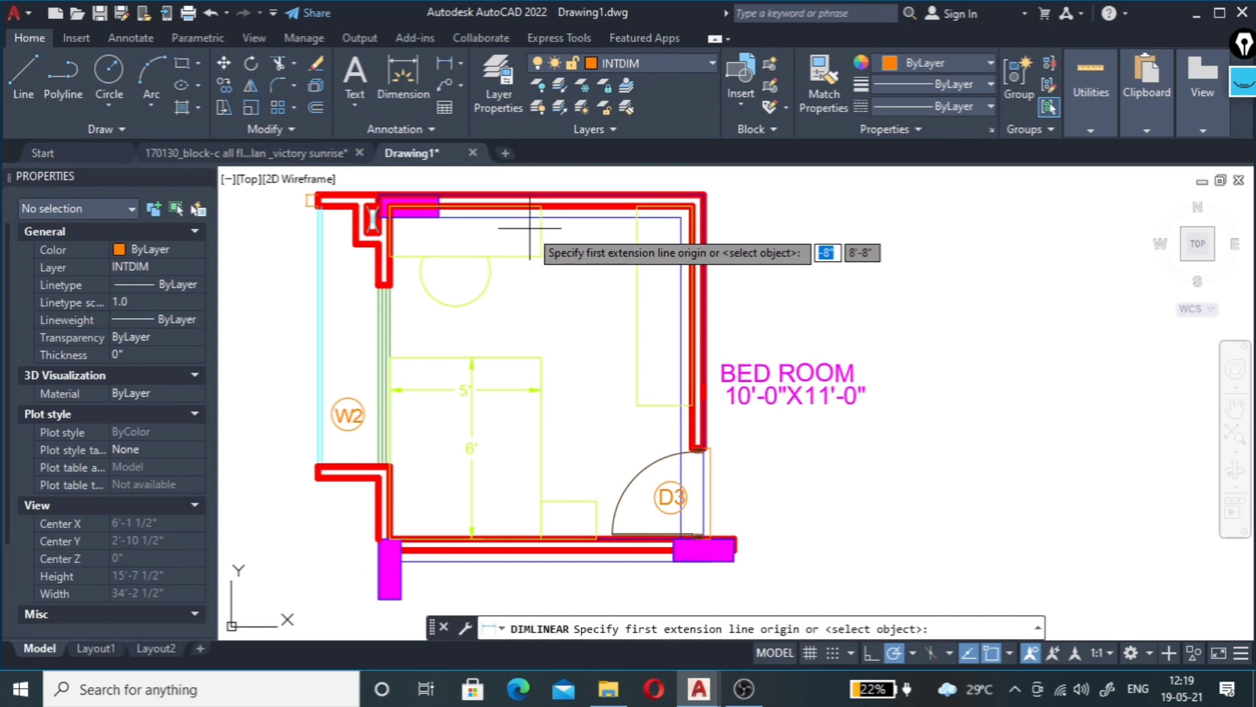
{"action": "left_click", "coordinate": [501, 230]}
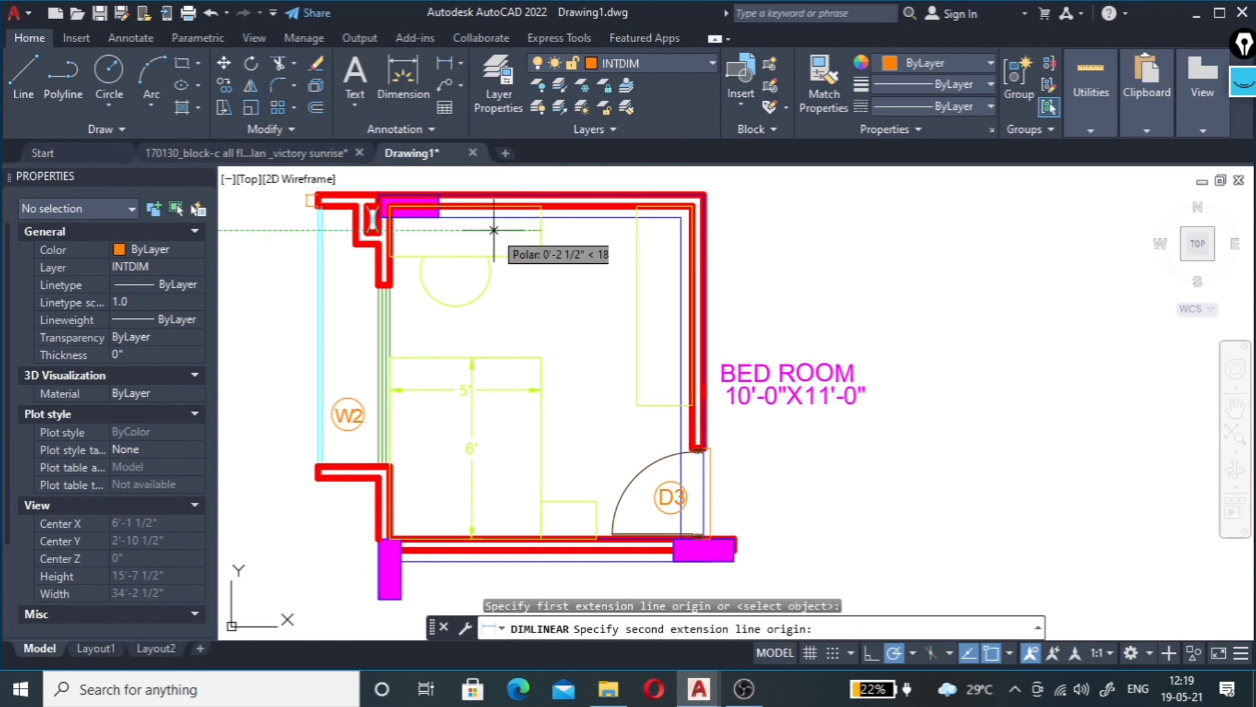
{"action": "left_click", "coordinate": [392, 227]}
{"action": "scroll", "coordinate": [444, 229], "scroll_direction": "up", "scroll_amount": 3}
{"action": "scroll", "coordinate": [465, 235], "scroll_direction": "down", "scroll_amount": 1}
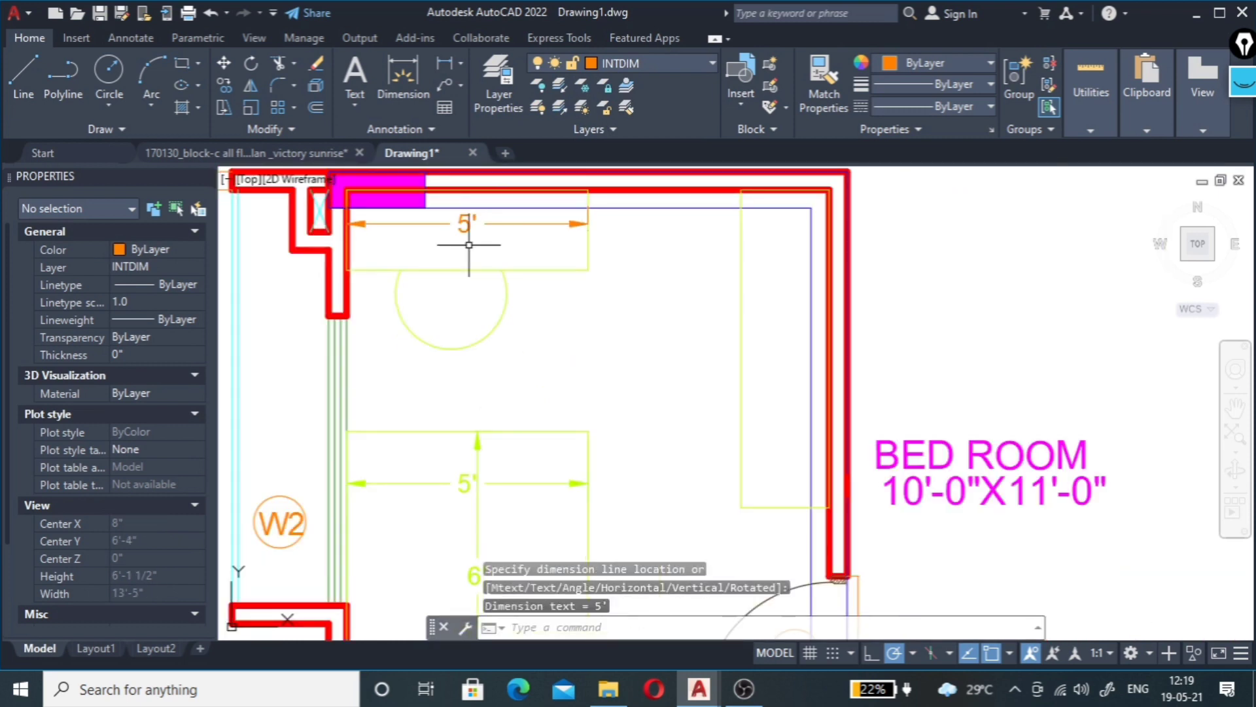
{"action": "left_click", "coordinate": [495, 171]}
Step: Dimension the table's 1'-8" depth and the 3'-4" gap to the bed
{"action": "key", "text": "Return"}
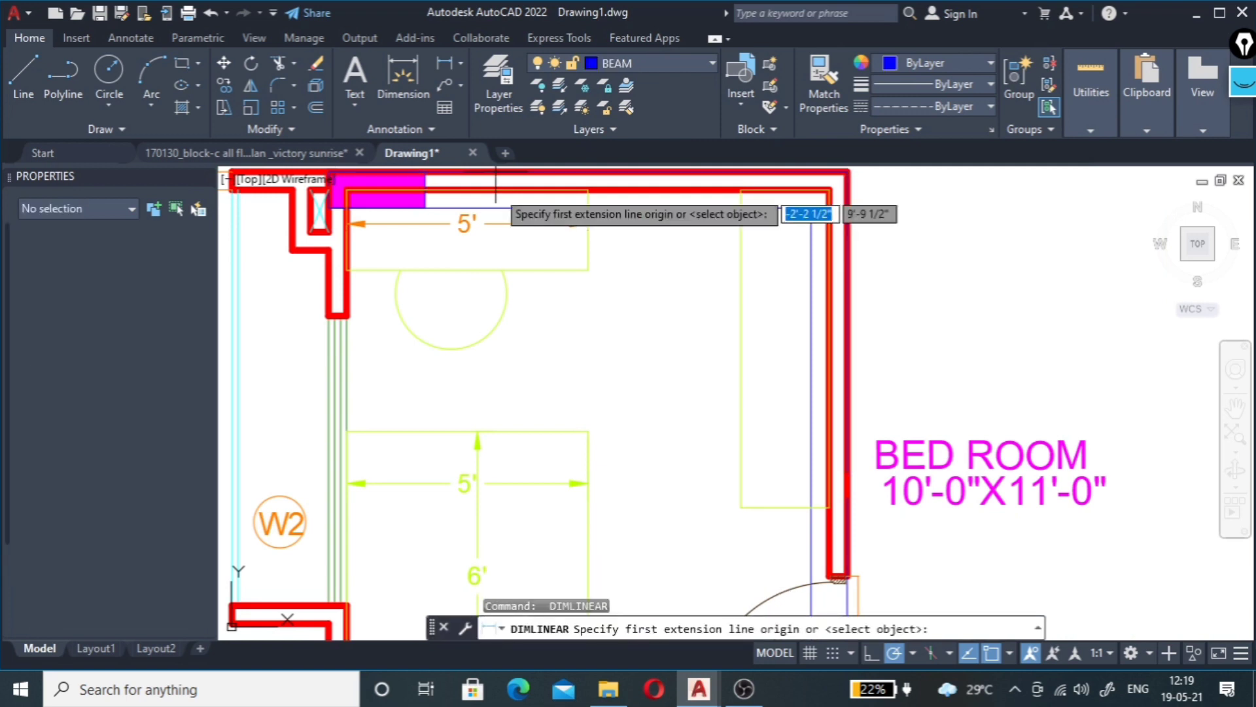
{"action": "left_click", "coordinate": [501, 193]}
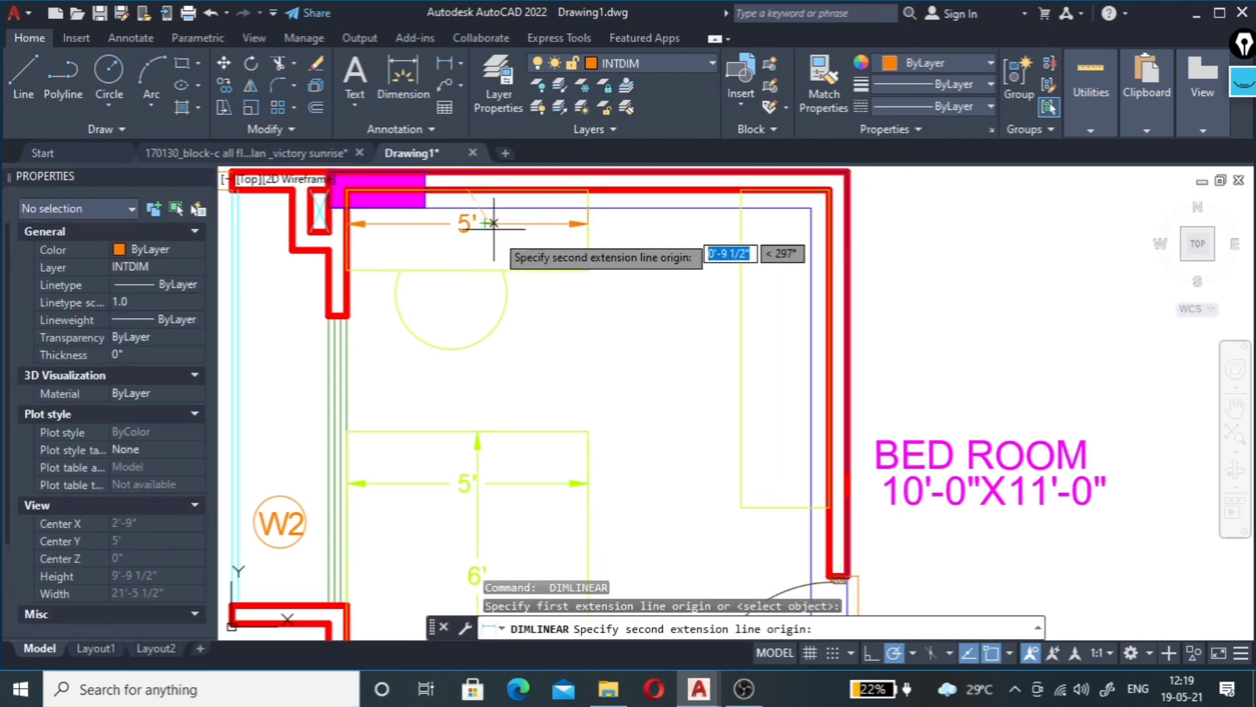
{"action": "left_click", "coordinate": [484, 269]}
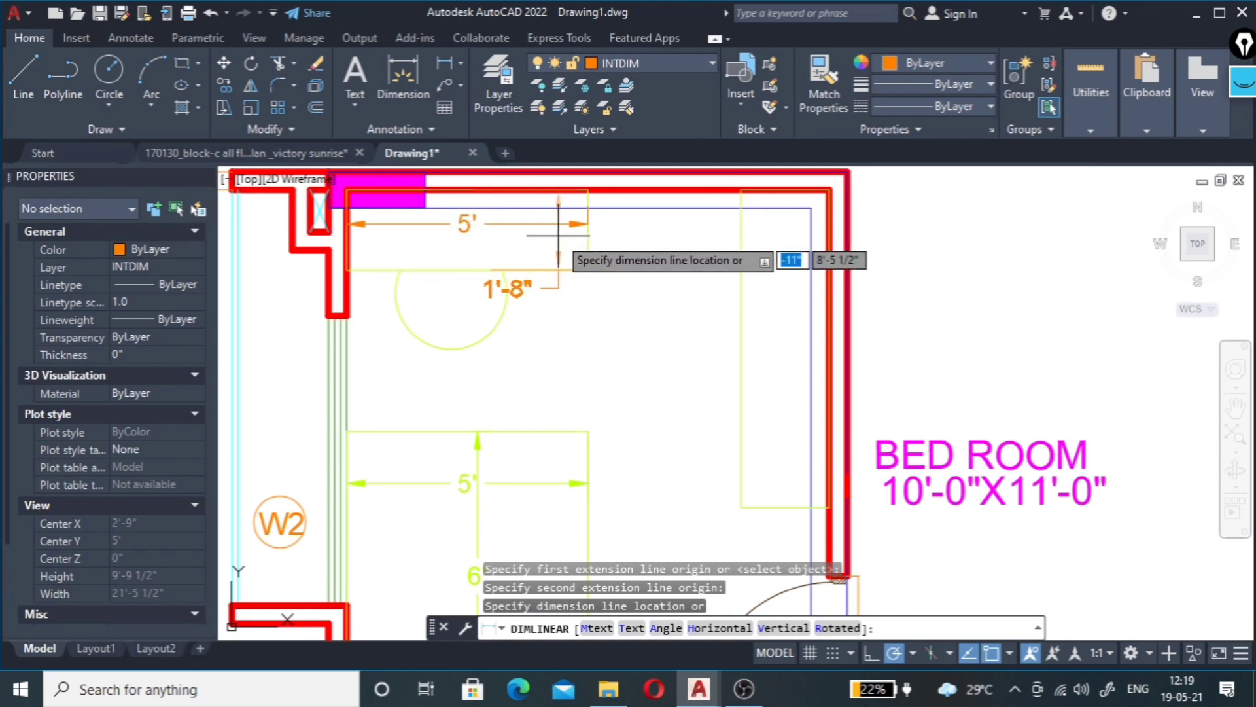
{"action": "left_click", "coordinate": [558, 236]}
{"action": "scroll", "coordinate": [403, 299], "scroll_direction": "down", "scroll_amount": 2}
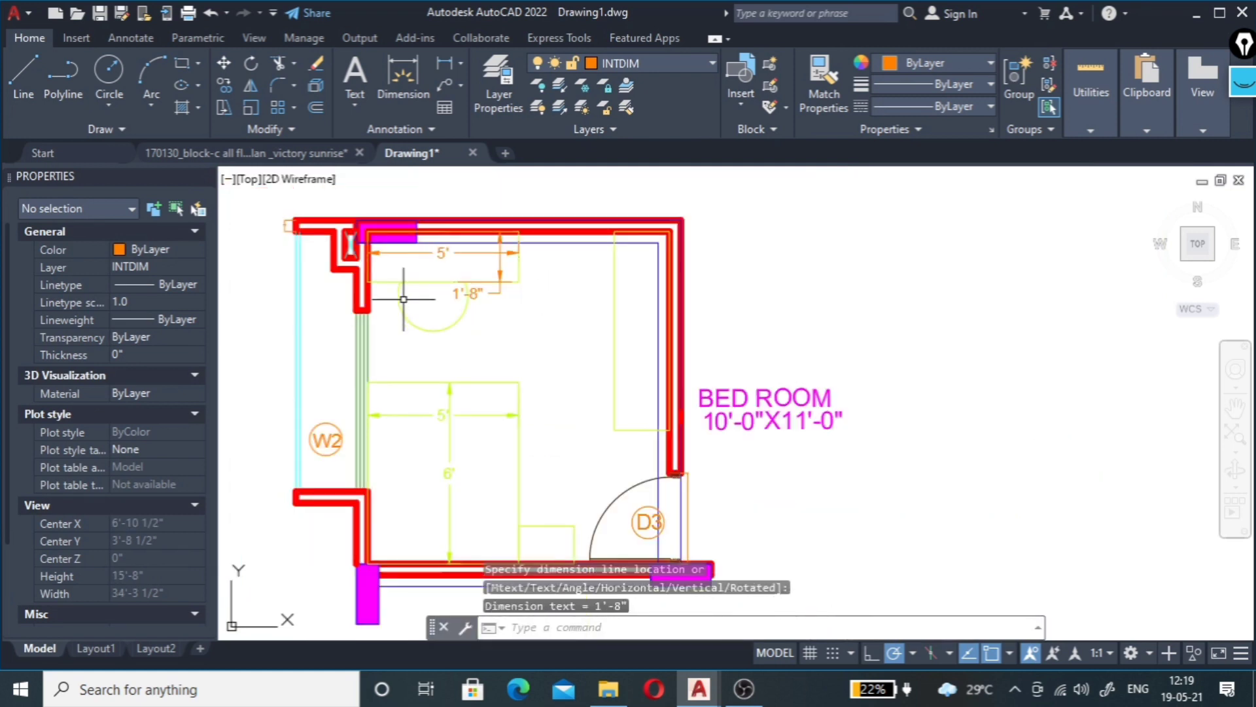
{"action": "key", "text": "Return"}
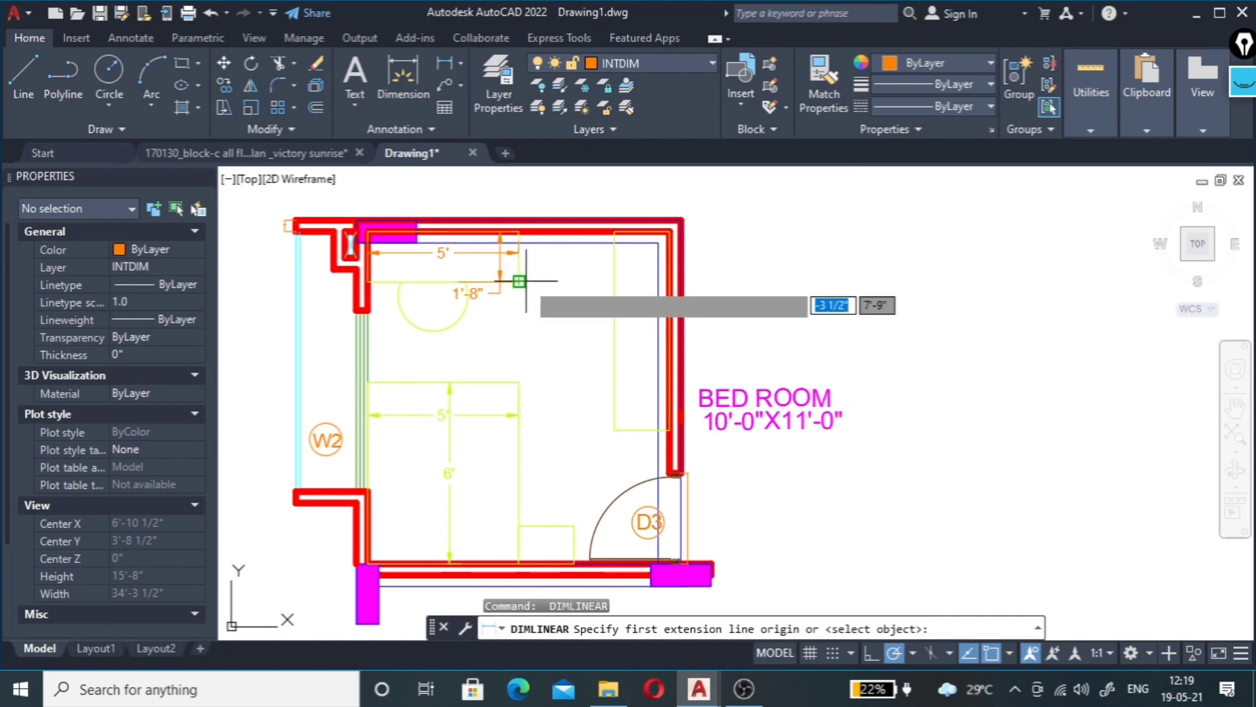
{"action": "left_click", "coordinate": [519, 281]}
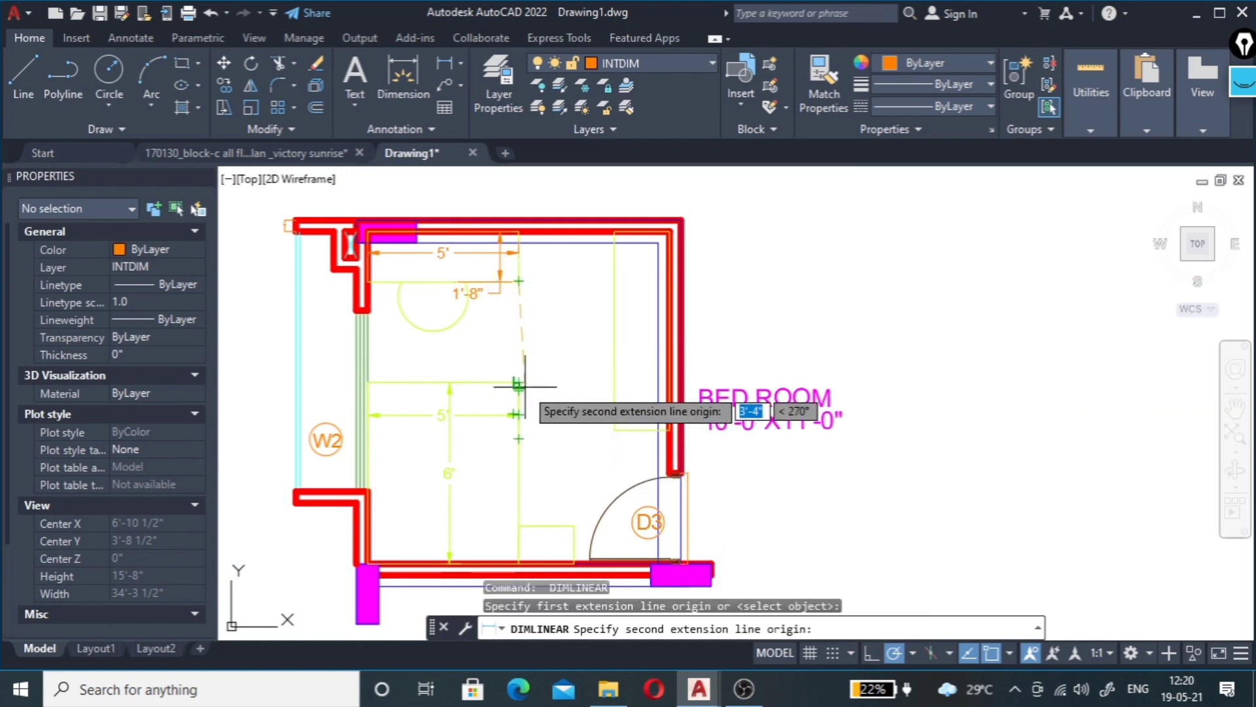
{"action": "left_click", "coordinate": [519, 380]}
{"action": "scroll", "coordinate": [517, 393], "scroll_direction": "down", "scroll_amount": 3}
{"action": "scroll", "coordinate": [458, 425], "scroll_direction": "up", "scroll_amount": 4}
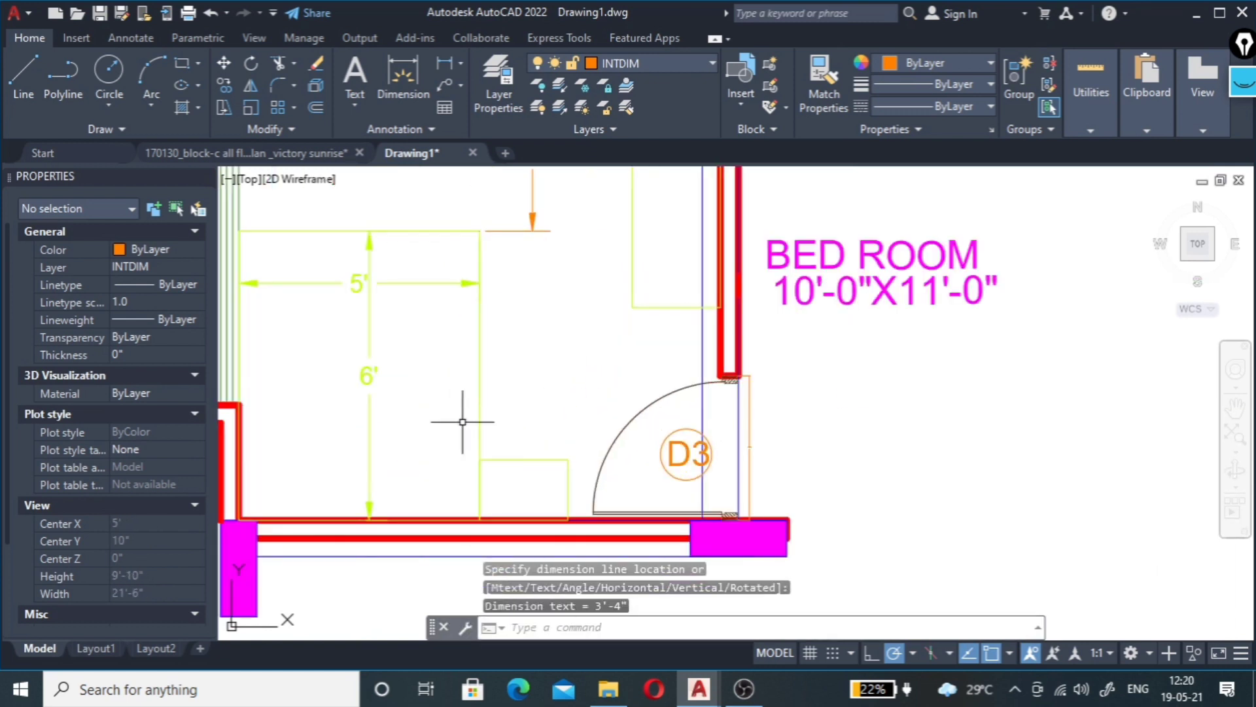
{"action": "scroll", "coordinate": [419, 434], "scroll_direction": "down", "scroll_amount": 2}
Step: Move the bed's 5' and 6' dimensions onto the INTDIM layer
{"action": "left_click", "coordinate": [412, 327]}
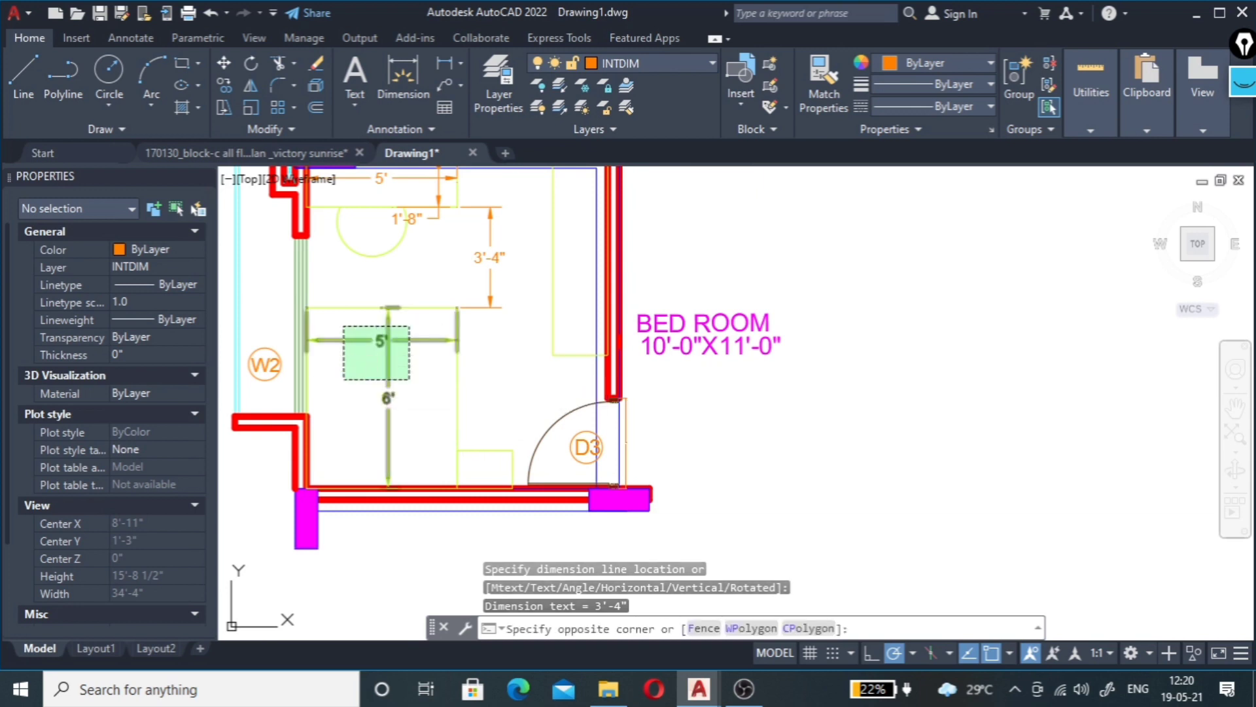
{"action": "left_click", "coordinate": [344, 380]}
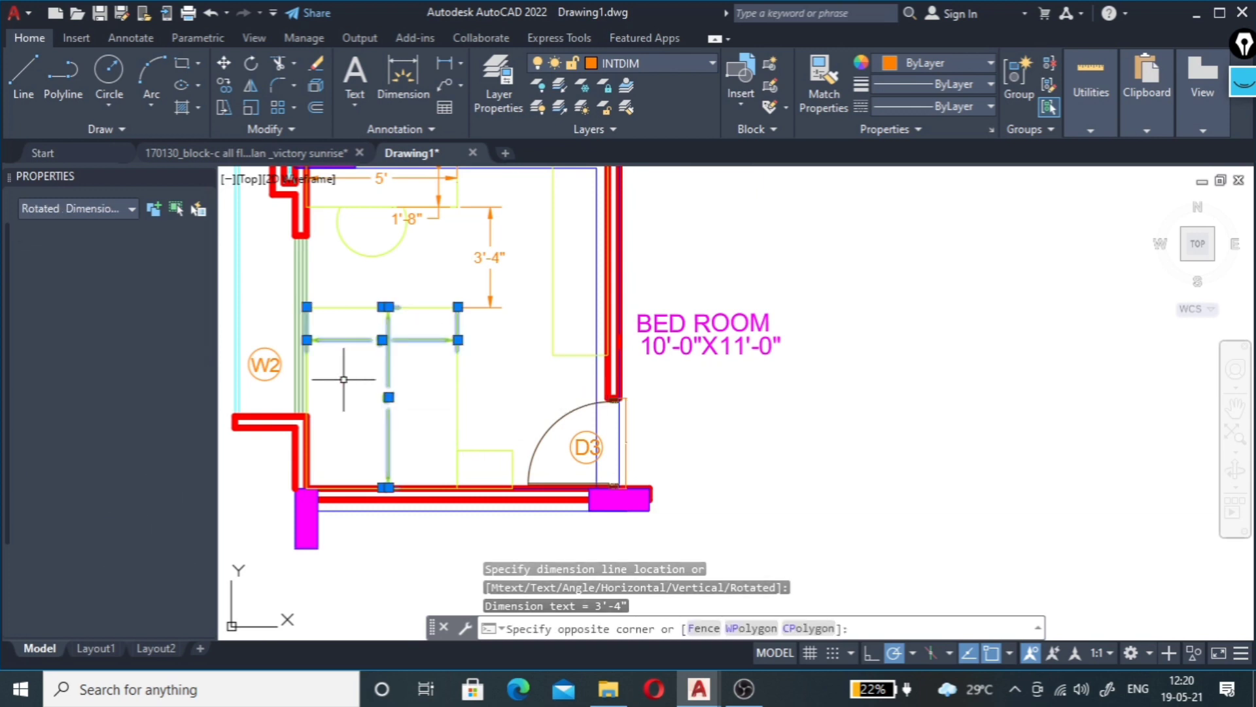
{"action": "left_click", "coordinate": [703, 60]}
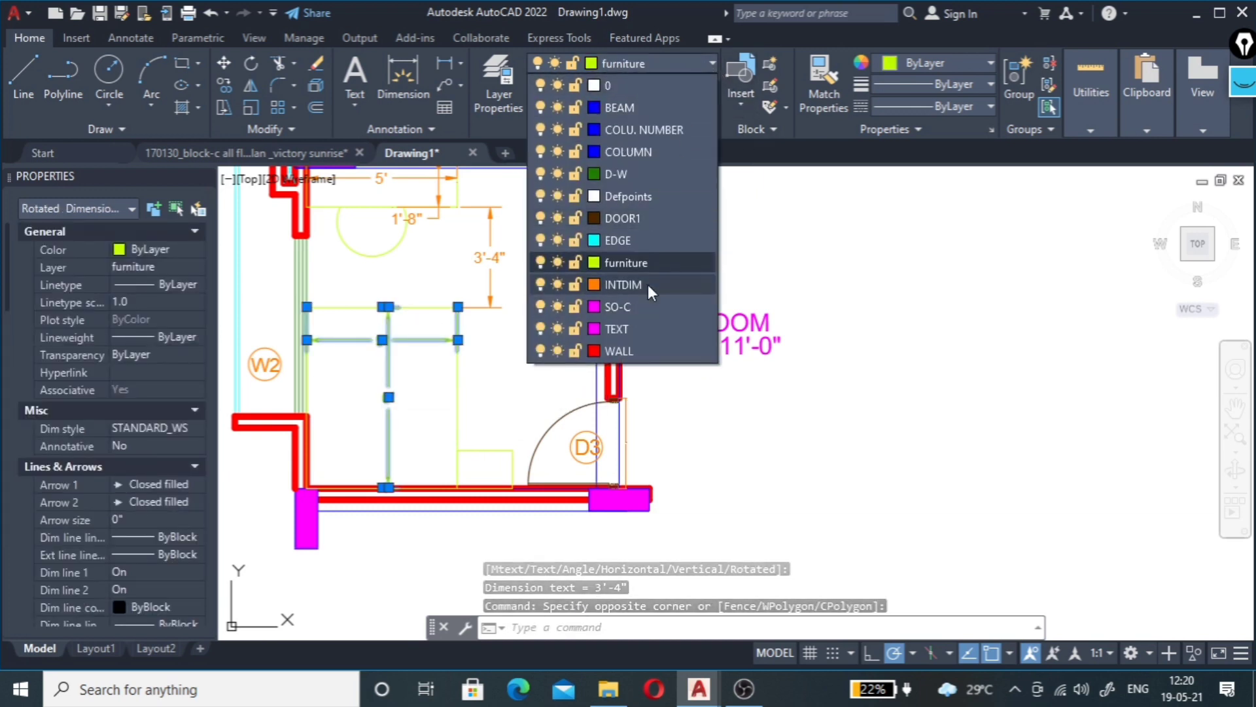
{"action": "left_click", "coordinate": [603, 308]}
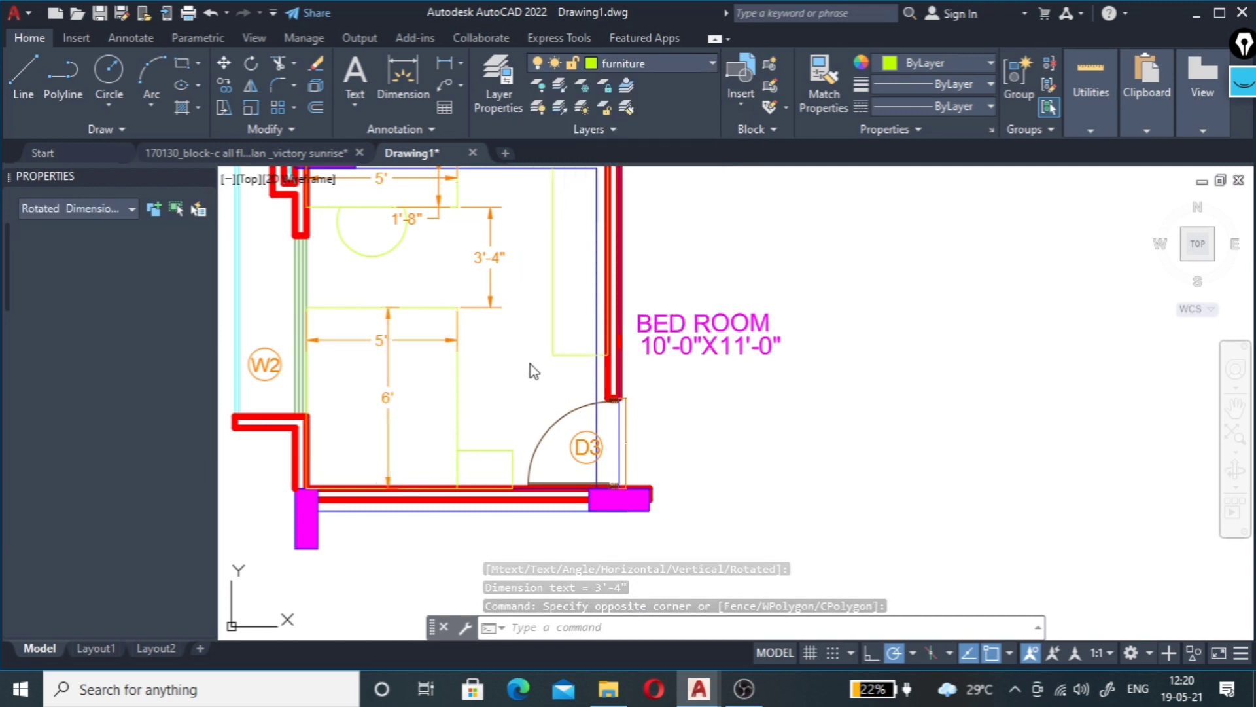
{"action": "scroll", "coordinate": [471, 448], "scroll_direction": "up", "scroll_amount": 5}
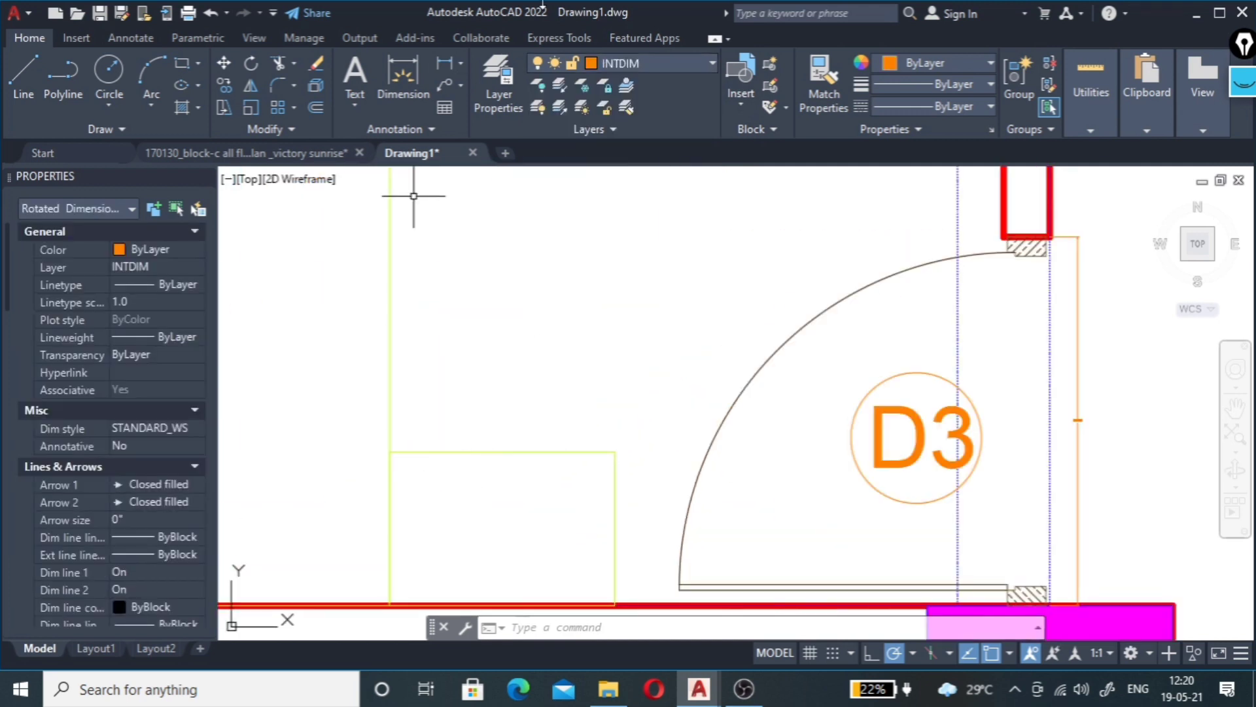
Step: Dimension the side table's 1'-10" width and its 1'-3" gap to the bottom wall
{"action": "left_click", "coordinate": [441, 62]}
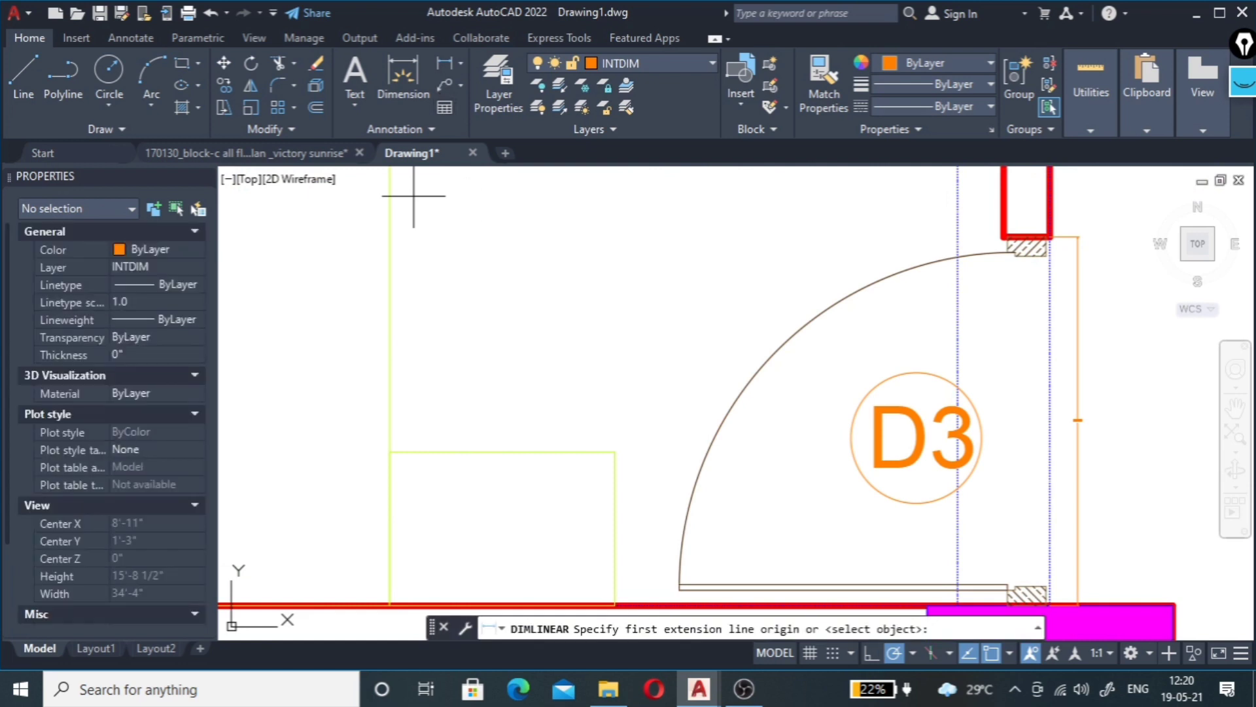
{"action": "left_click", "coordinate": [390, 452]}
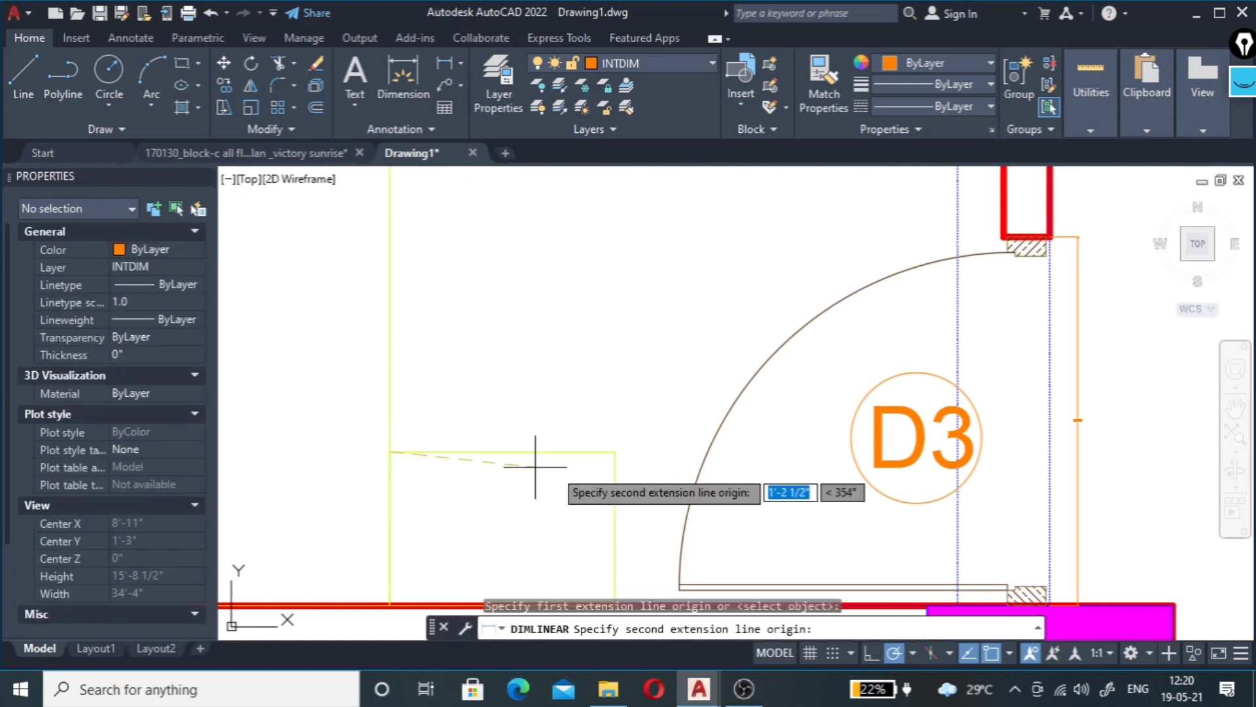
{"action": "left_click", "coordinate": [614, 452]}
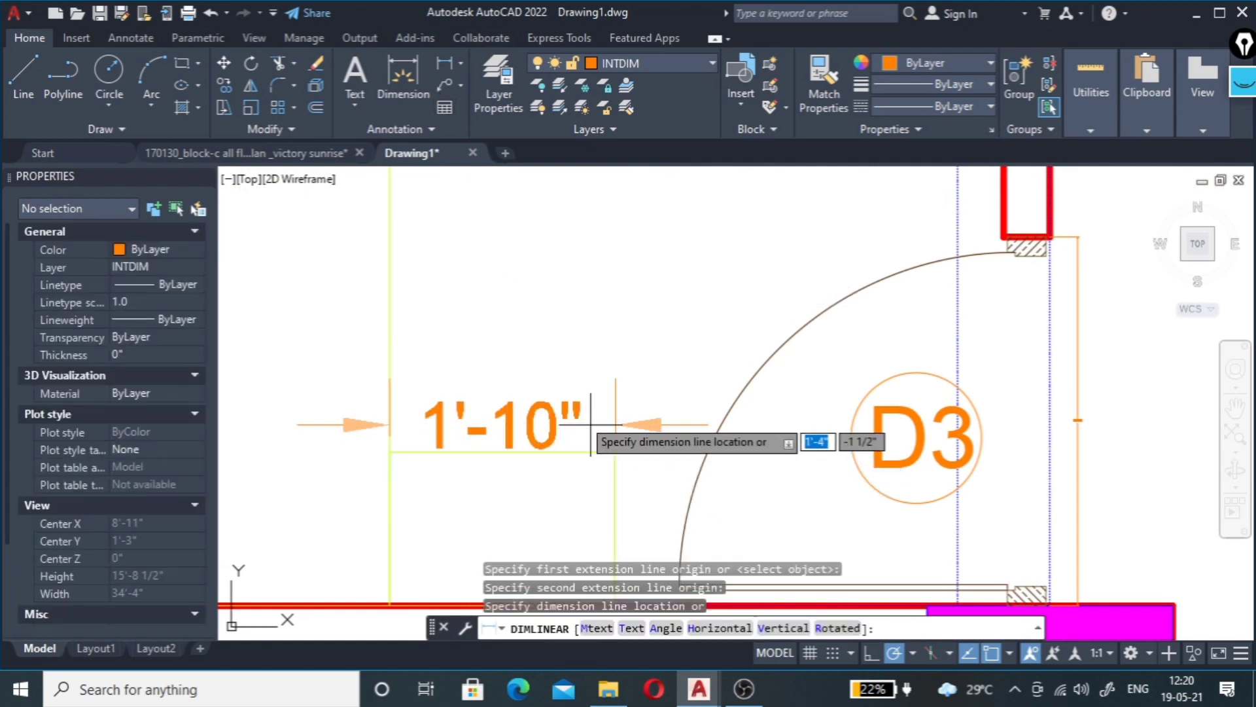
{"action": "left_click", "coordinate": [563, 401]}
{"action": "key", "text": "Return"}
{"action": "left_click", "coordinate": [524, 451]}
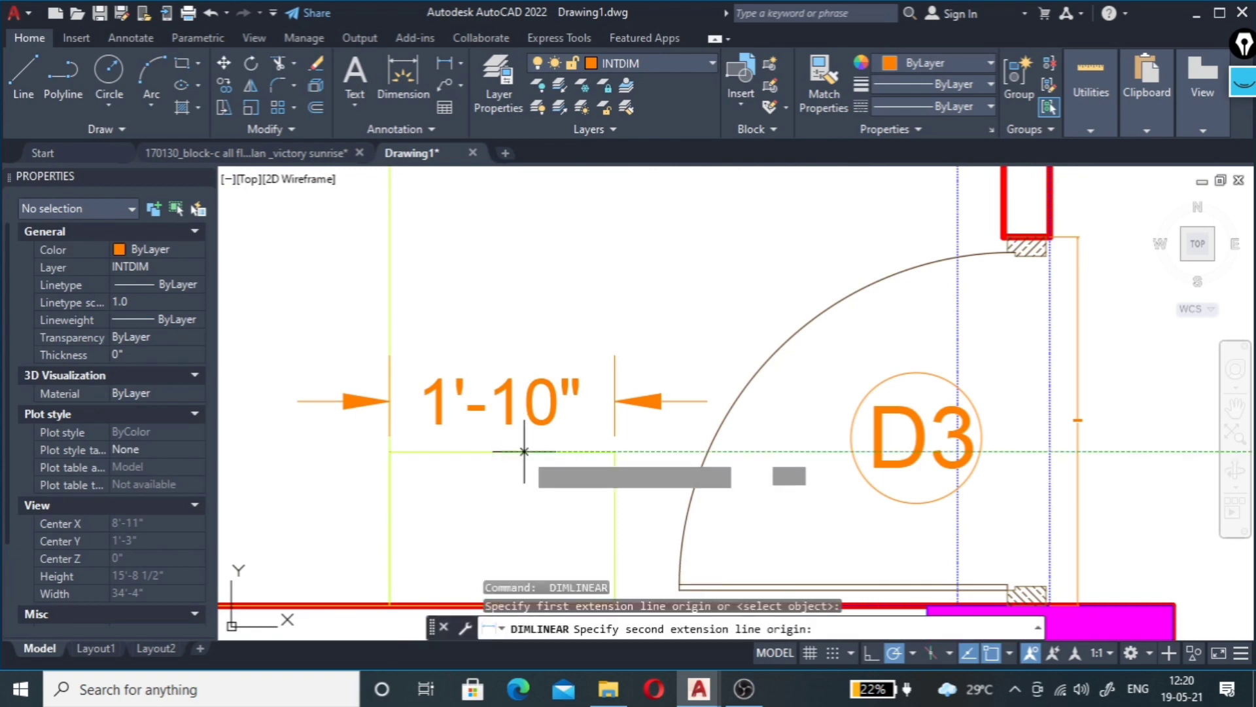
{"action": "scroll", "coordinate": [488, 422], "scroll_direction": "down", "scroll_amount": 4}
{"action": "left_click", "coordinate": [492, 494]}
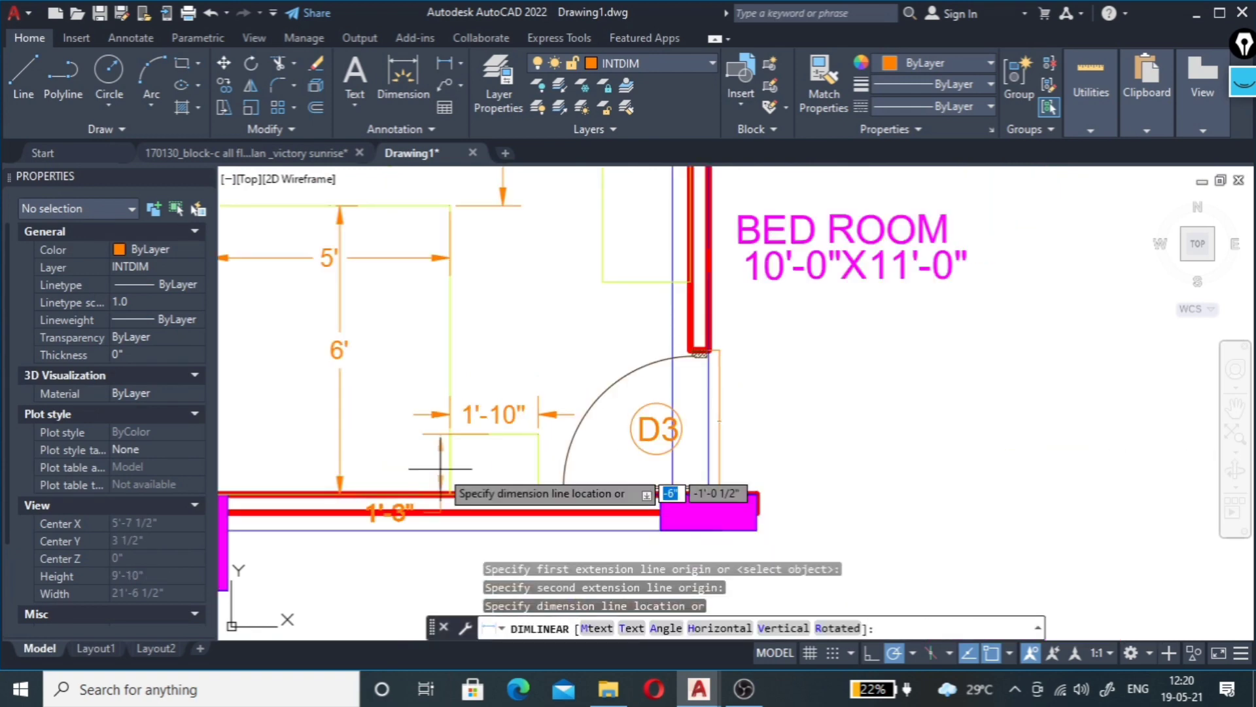
{"action": "scroll", "coordinate": [437, 459], "scroll_direction": "up", "scroll_amount": 4}
{"action": "scroll", "coordinate": [437, 469], "scroll_direction": "down", "scroll_amount": 2}
{"action": "left_click", "coordinate": [436, 469]}
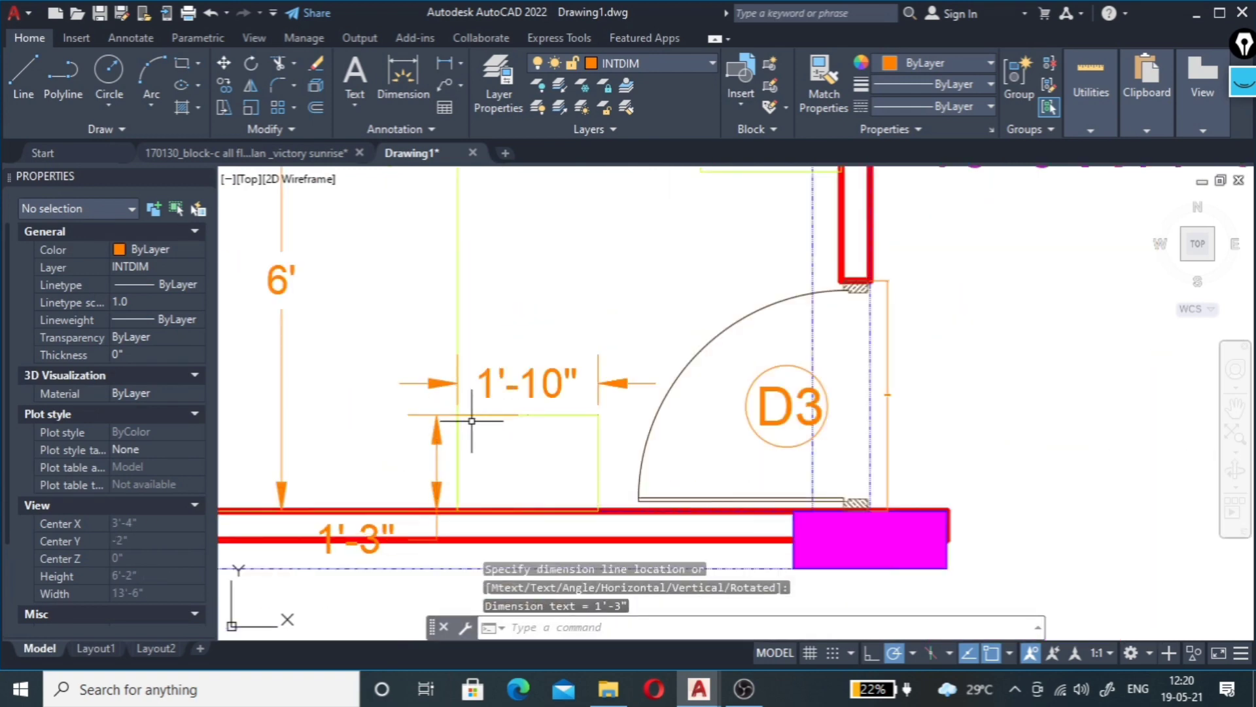
Step: Dimension the 1'-5" gap from the wardrobe to the wall above door D3
{"action": "scroll", "coordinate": [434, 418], "scroll_direction": "down", "scroll_amount": 3}
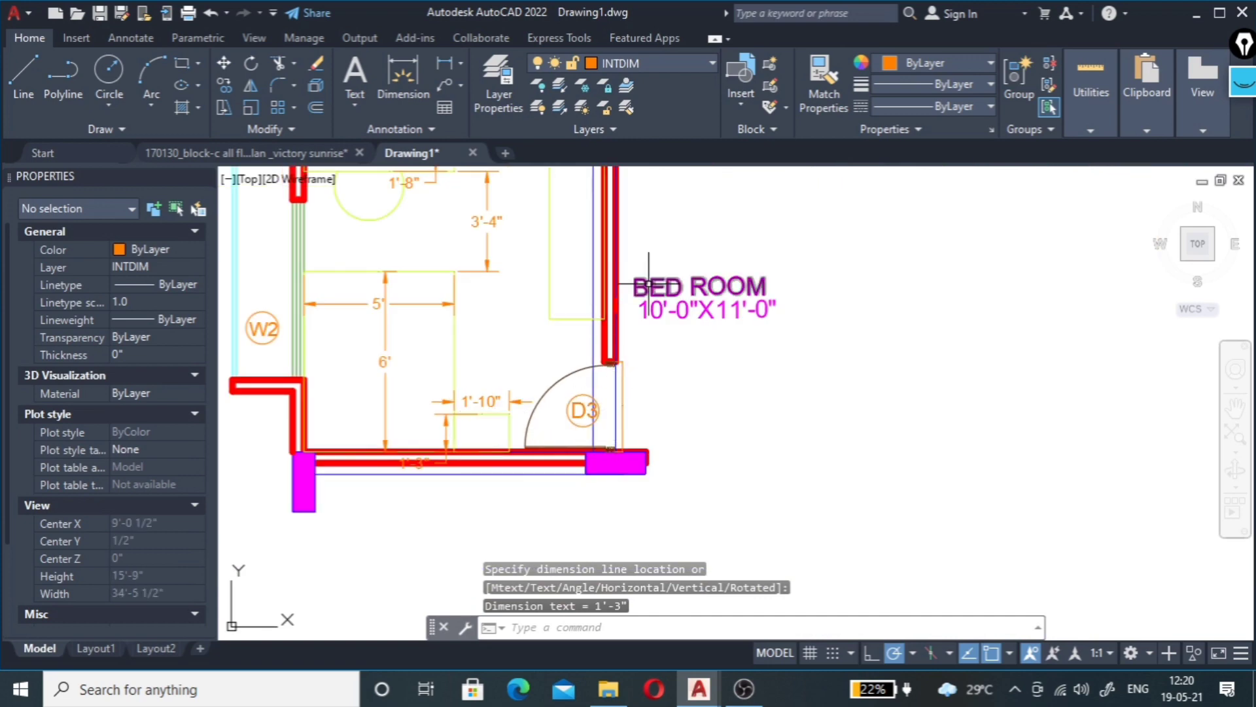
{"action": "scroll", "coordinate": [634, 281], "scroll_direction": "up", "scroll_amount": 5}
{"action": "scroll", "coordinate": [533, 364], "scroll_direction": "down", "scroll_amount": 3}
{"action": "scroll", "coordinate": [473, 423], "scroll_direction": "up", "scroll_amount": 2}
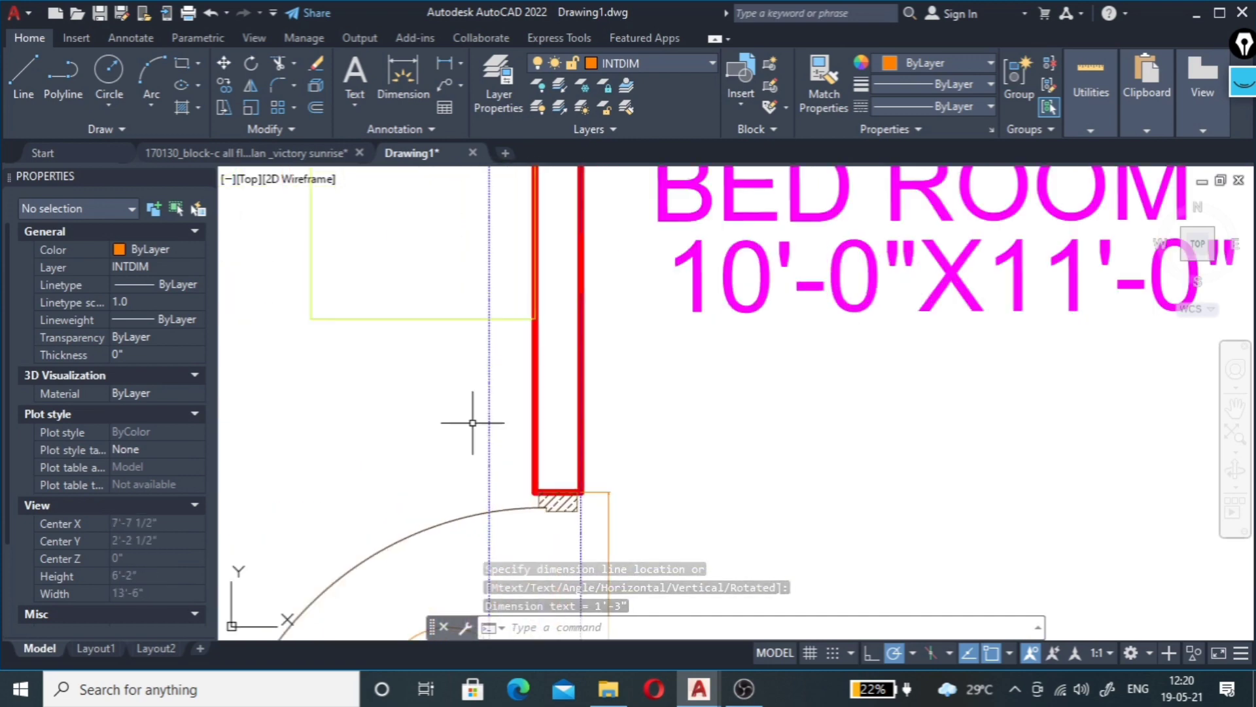
{"action": "key", "text": "Return"}
{"action": "left_click", "coordinate": [534, 319]}
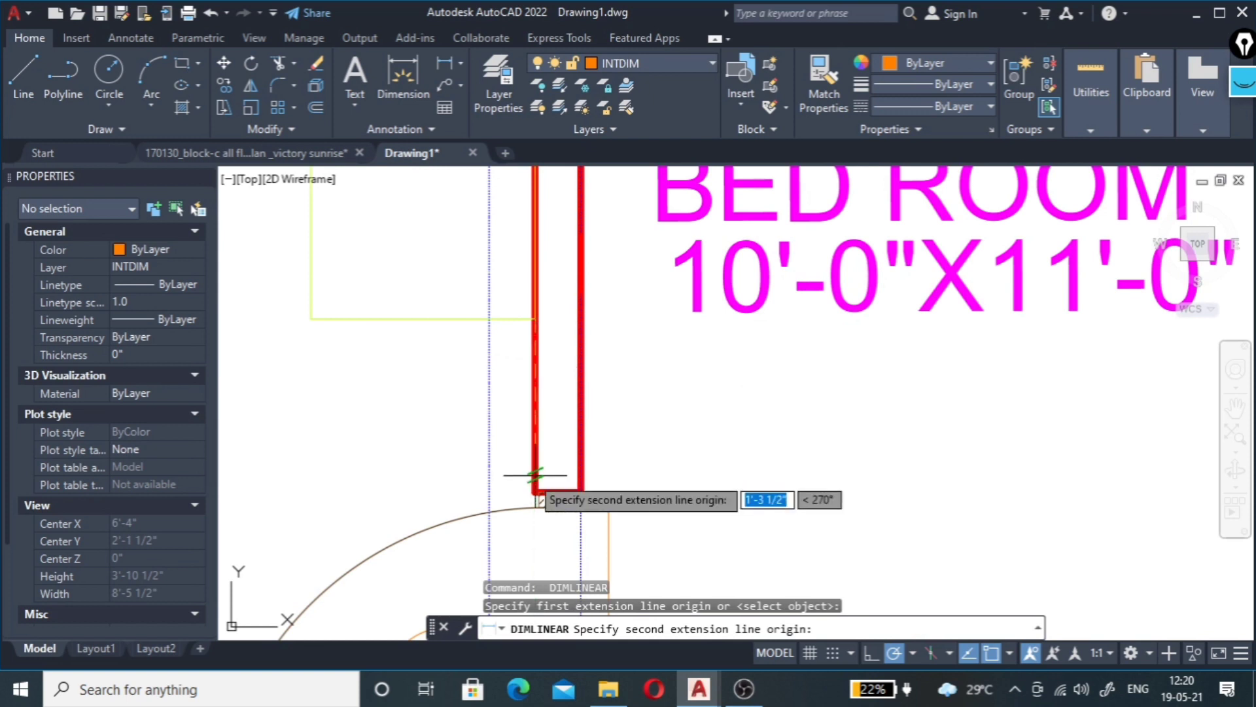
{"action": "left_click", "coordinate": [532, 488]}
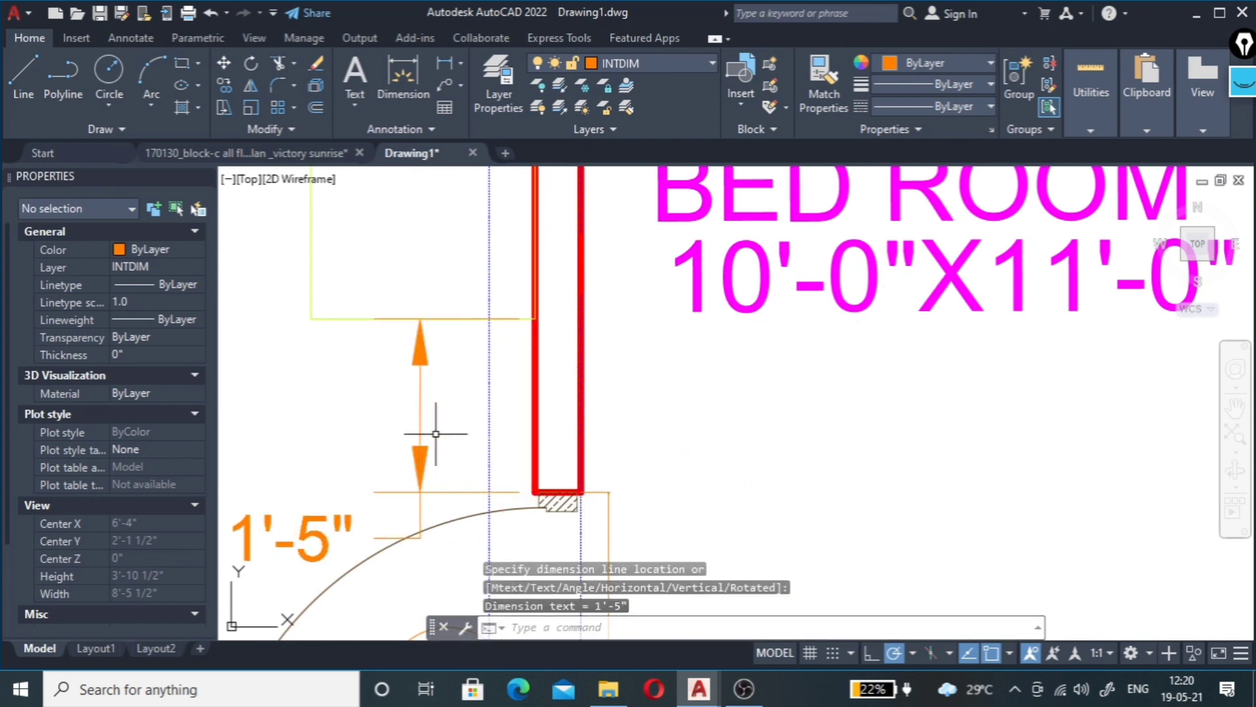
{"action": "scroll", "coordinate": [502, 369], "scroll_direction": "down", "scroll_amount": 3}
{"action": "scroll", "coordinate": [517, 432], "scroll_direction": "down", "scroll_amount": 5}
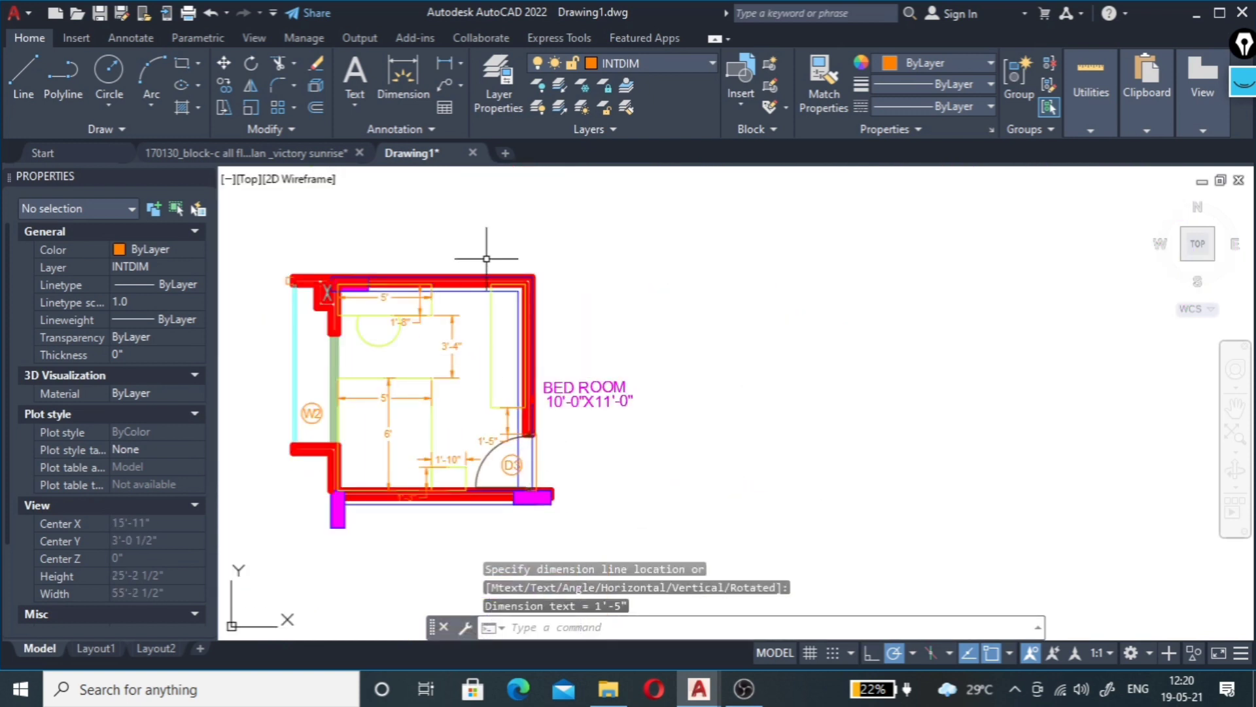
Step: Dimension the wardrobe's length as 6'-7" along its left side
{"action": "key", "text": "Return"}
{"action": "left_click", "coordinate": [493, 288]}
{"action": "left_click", "coordinate": [491, 407]}
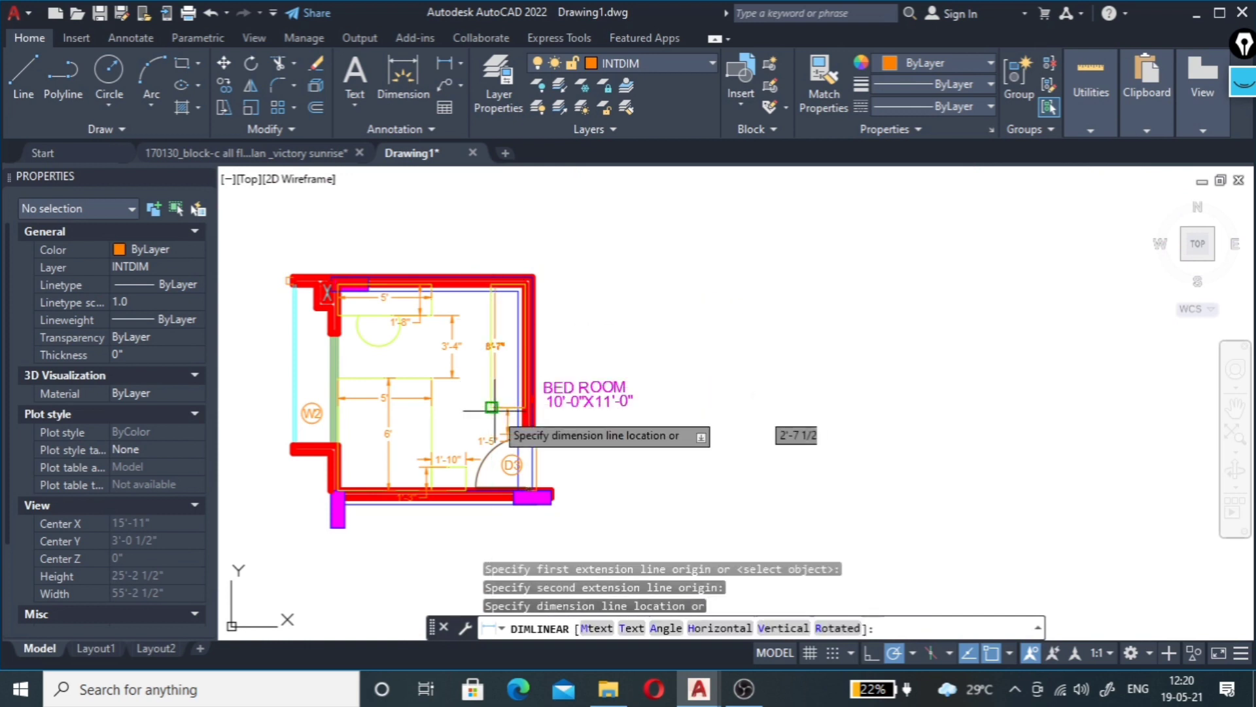
{"action": "scroll", "coordinate": [491, 351], "scroll_direction": "up", "scroll_amount": 4}
Step: Add a 1'-10" dimension from the wardrobe's right edge to the red wall
{"action": "key", "text": "Return"}
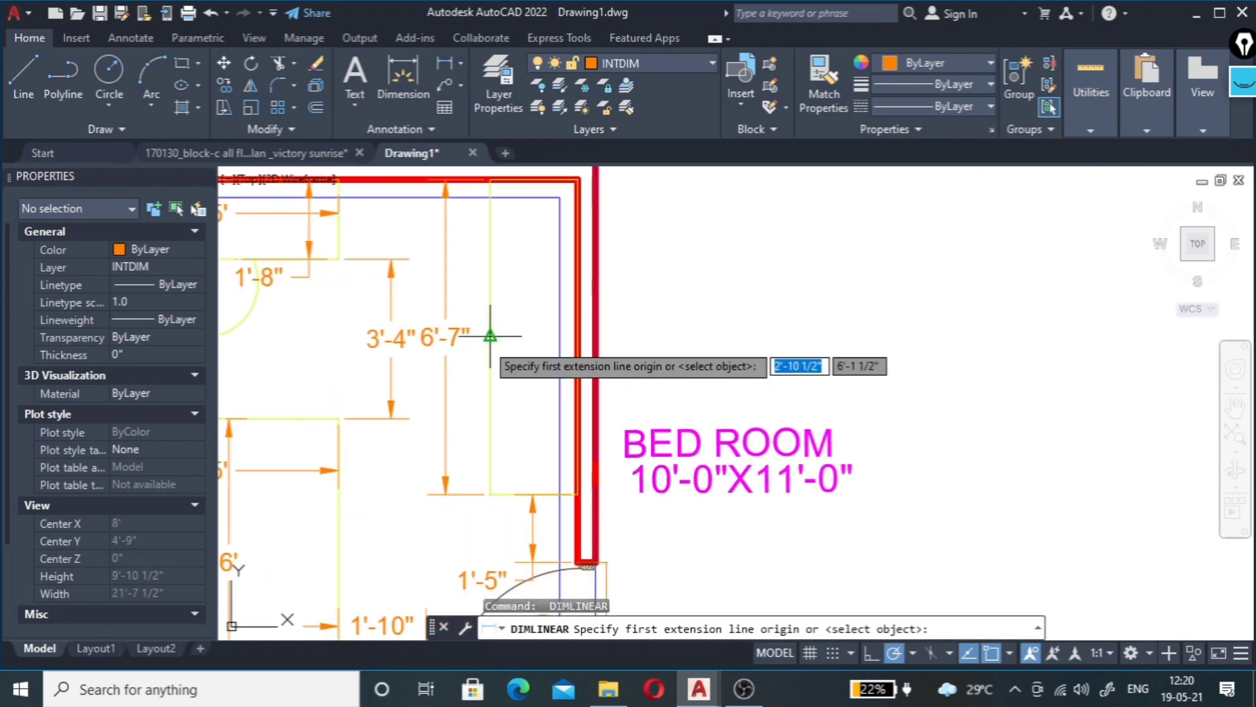
{"action": "left_click", "coordinate": [490, 336]}
{"action": "left_click", "coordinate": [576, 337]}
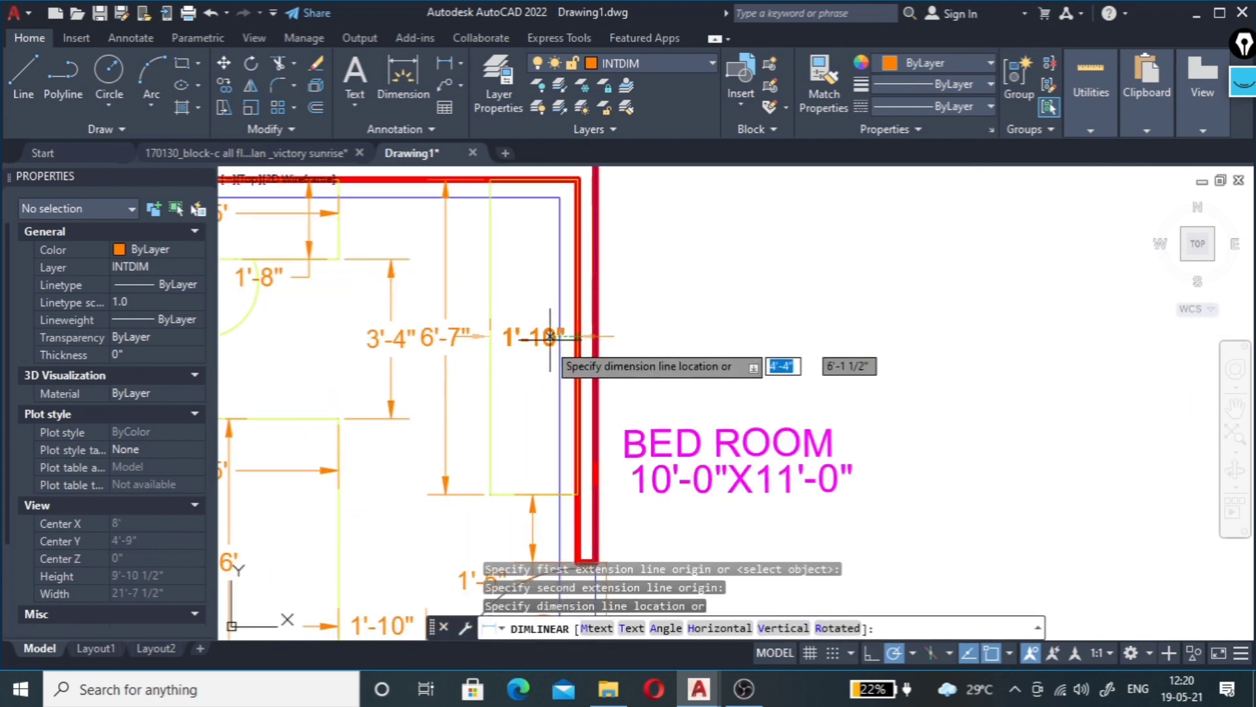
{"action": "left_click", "coordinate": [550, 384]}
{"action": "scroll", "coordinate": [589, 327], "scroll_direction": "down", "scroll_amount": 2}
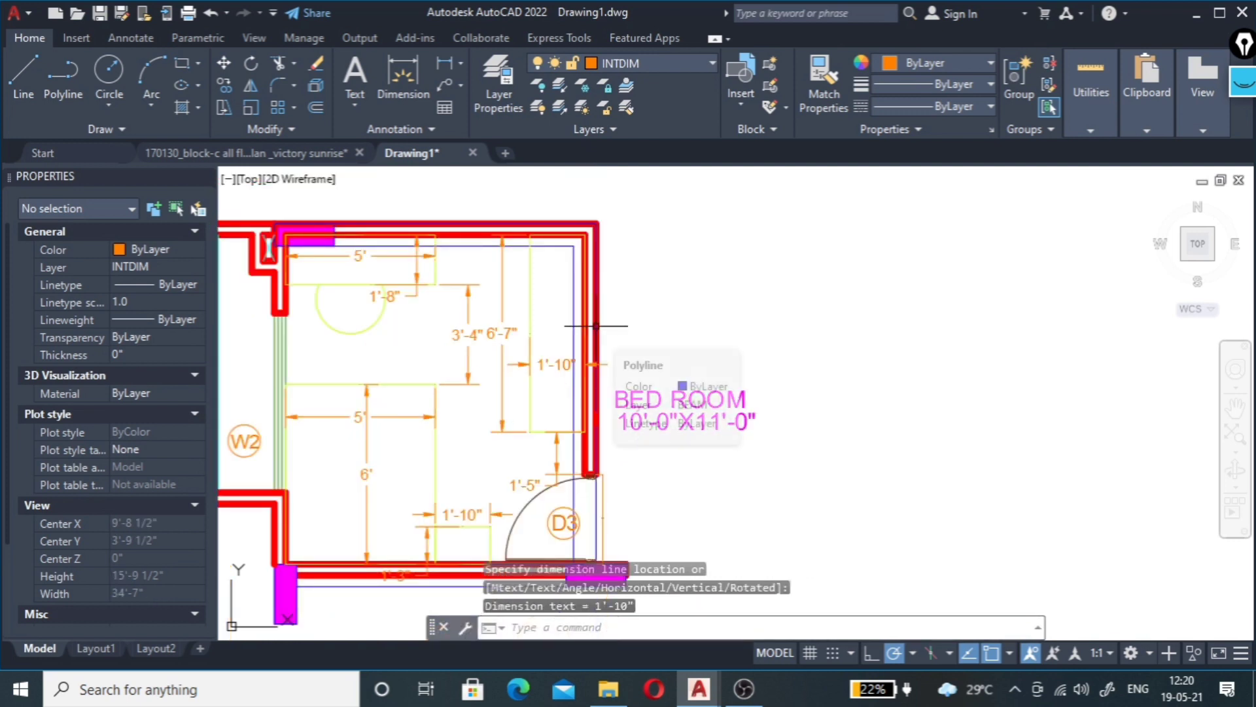
{"action": "scroll", "coordinate": [288, 219], "scroll_direction": "up", "scroll_amount": 2}
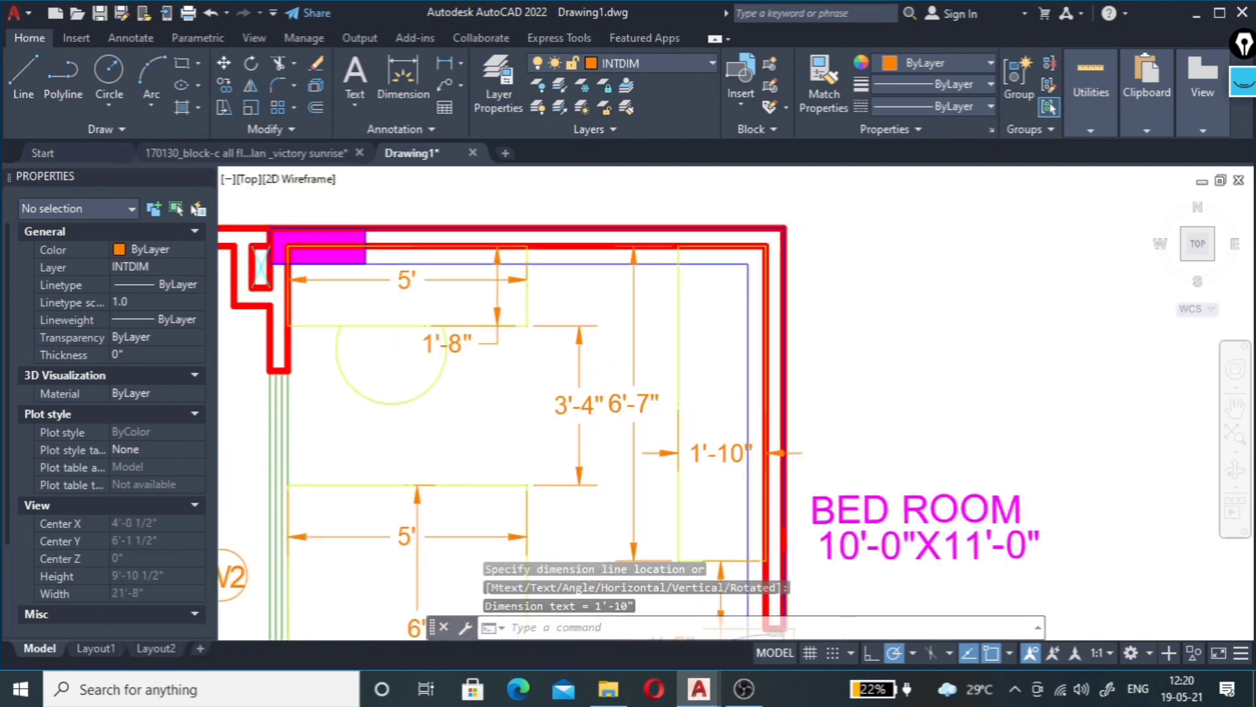
{"action": "scroll", "coordinate": [288, 219], "scroll_direction": "up", "scroll_amount": 2}
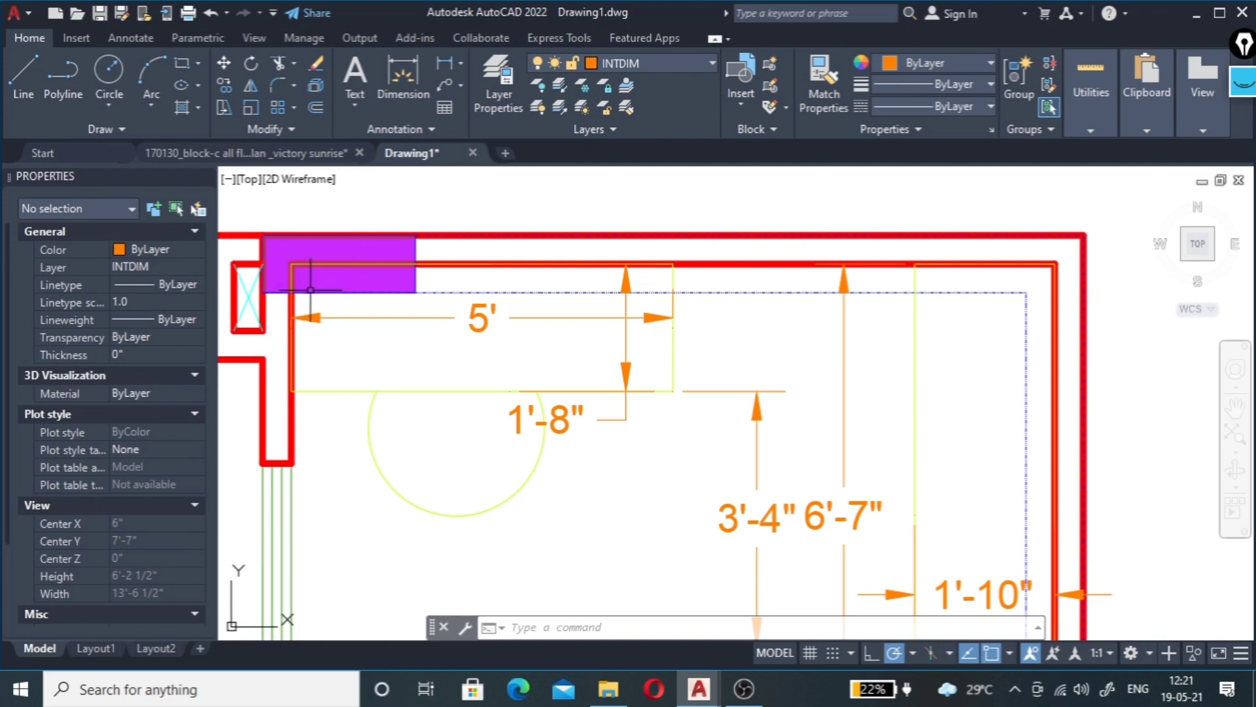
{"action": "scroll", "coordinate": [317, 365], "scroll_direction": "down", "scroll_amount": 2}
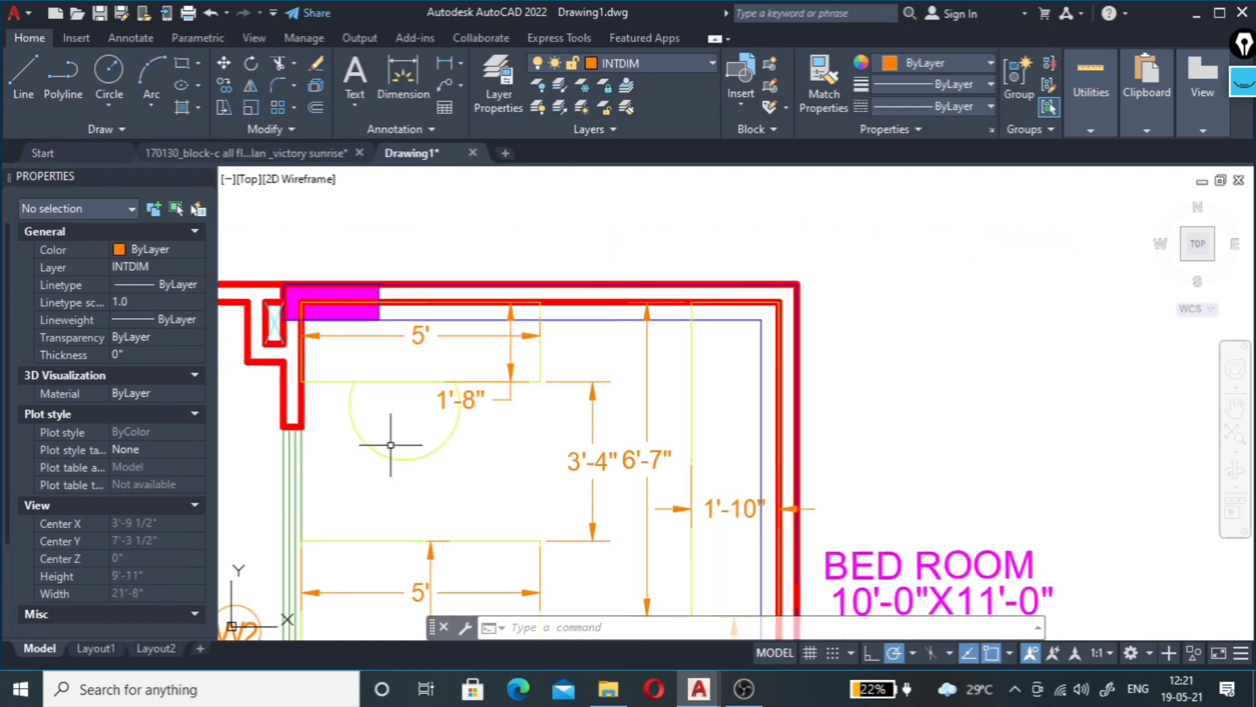
{"action": "scroll", "coordinate": [363, 331], "scroll_direction": "up", "scroll_amount": 4}
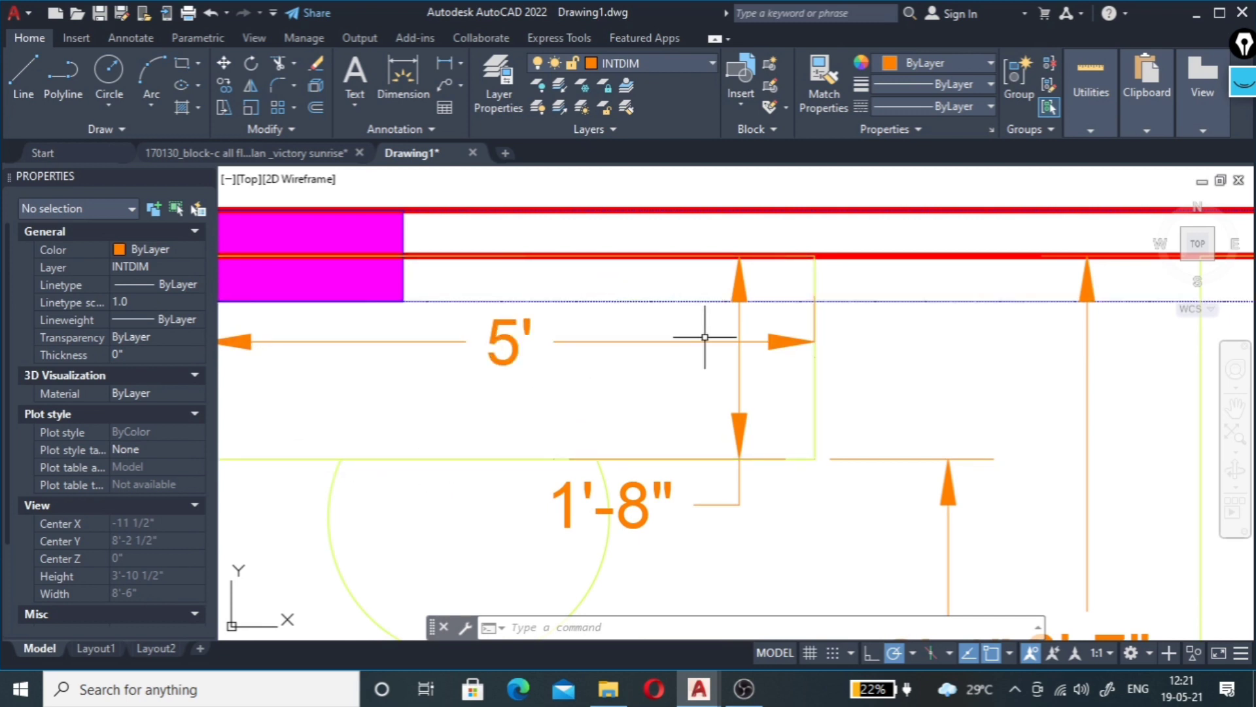
{"action": "scroll", "coordinate": [700, 337], "scroll_direction": "down", "scroll_amount": 2}
{"action": "scroll", "coordinate": [699, 337], "scroll_direction": "down", "scroll_amount": 2}
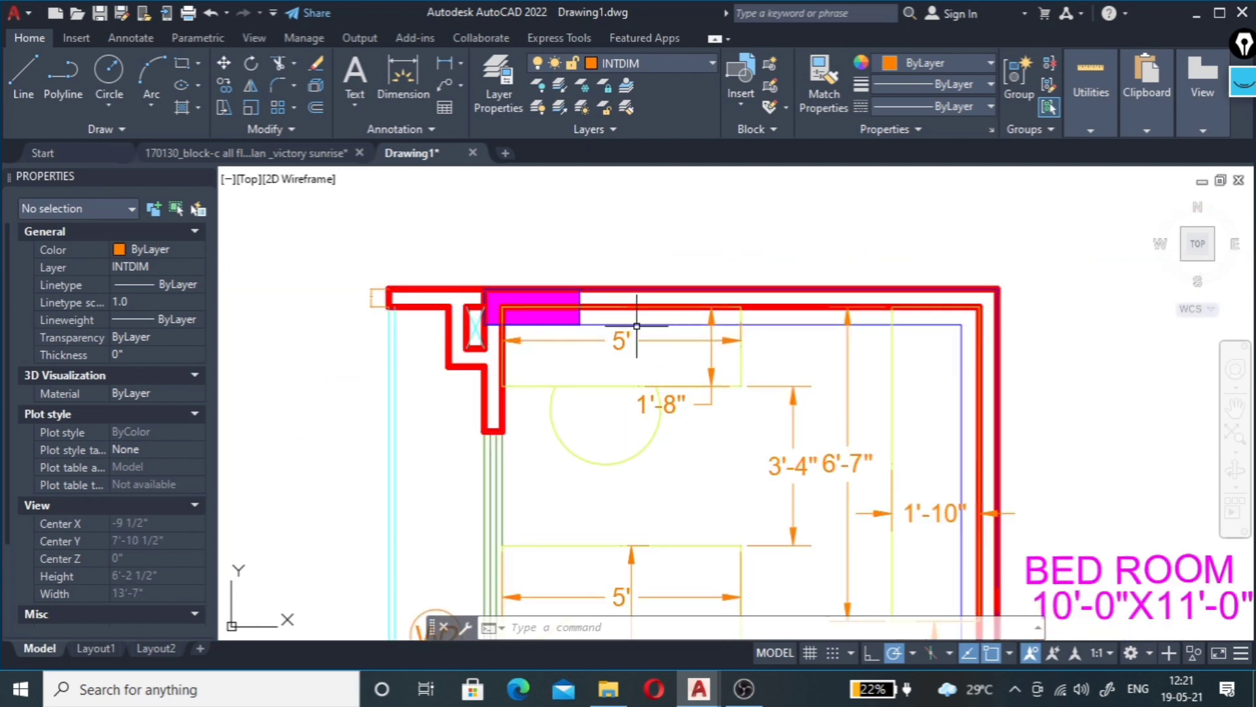
{"action": "scroll", "coordinate": [478, 315], "scroll_direction": "down", "scroll_amount": 4}
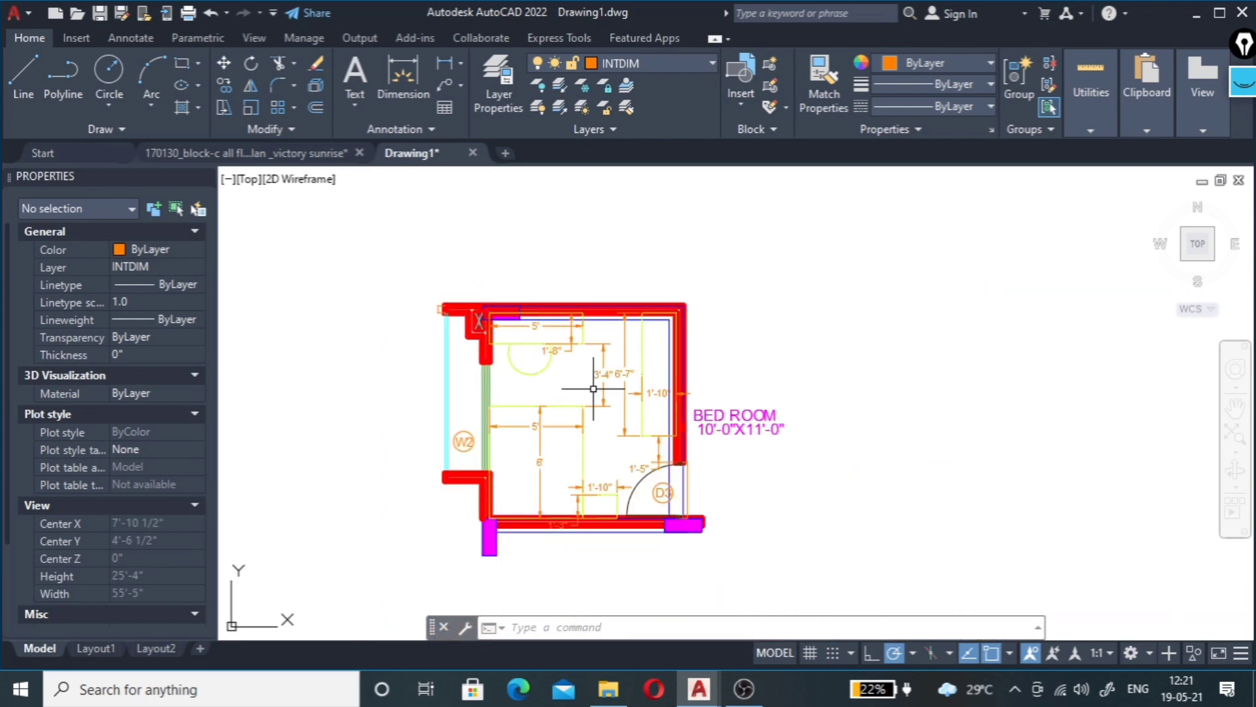
{"action": "scroll", "coordinate": [670, 388], "scroll_direction": "up", "scroll_amount": 4}
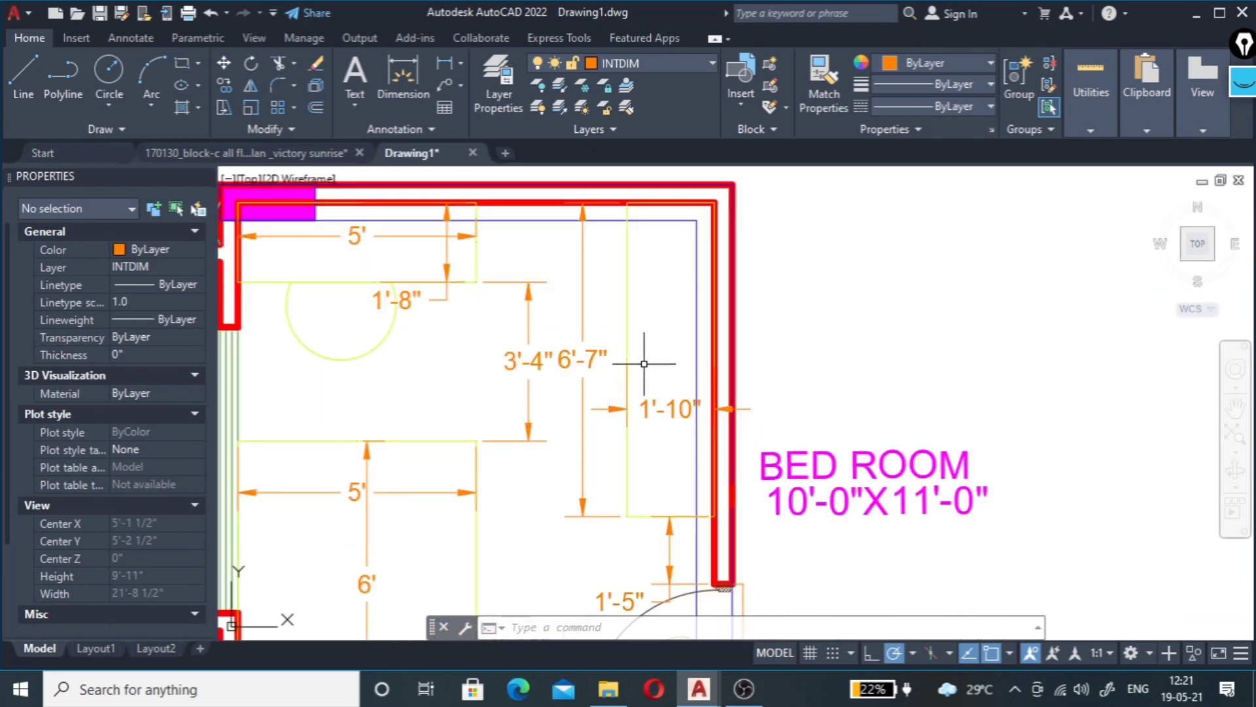
{"action": "scroll", "coordinate": [720, 342], "scroll_direction": "down", "scroll_amount": 2}
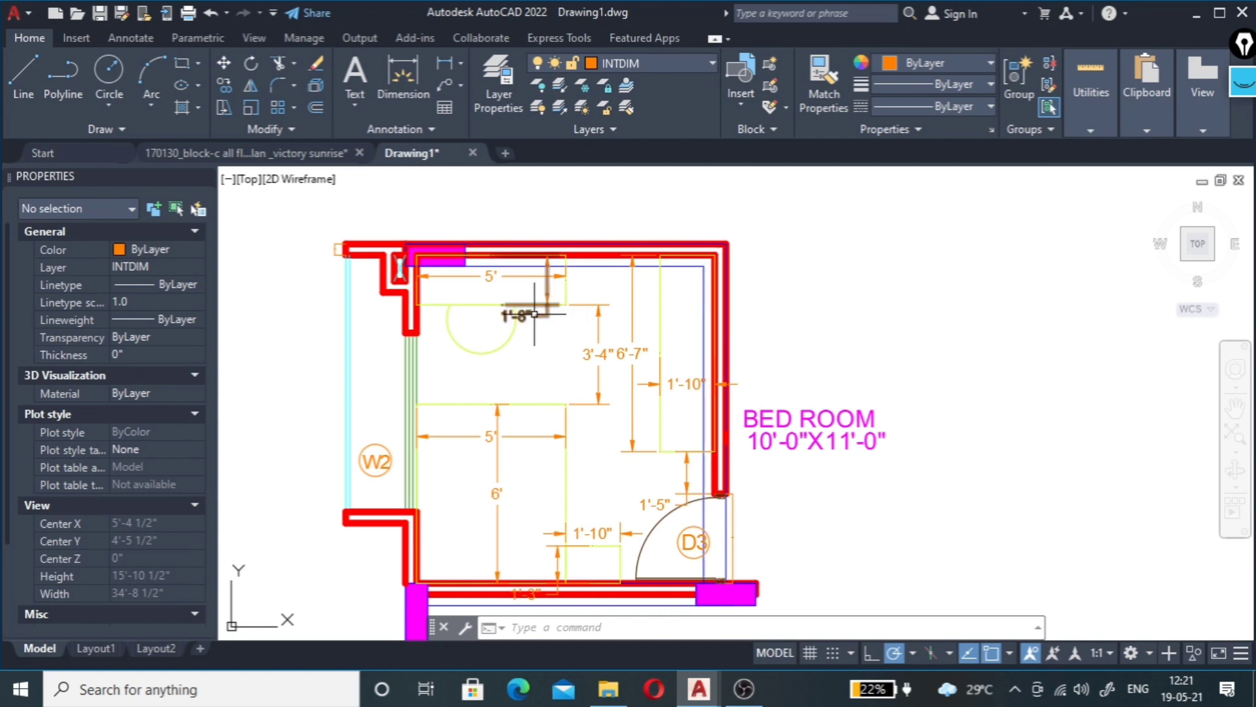
Step: Make TEXT the current layer and start 3" single-line text inside the bed, rotation 0
{"action": "left_click", "coordinate": [688, 67]}
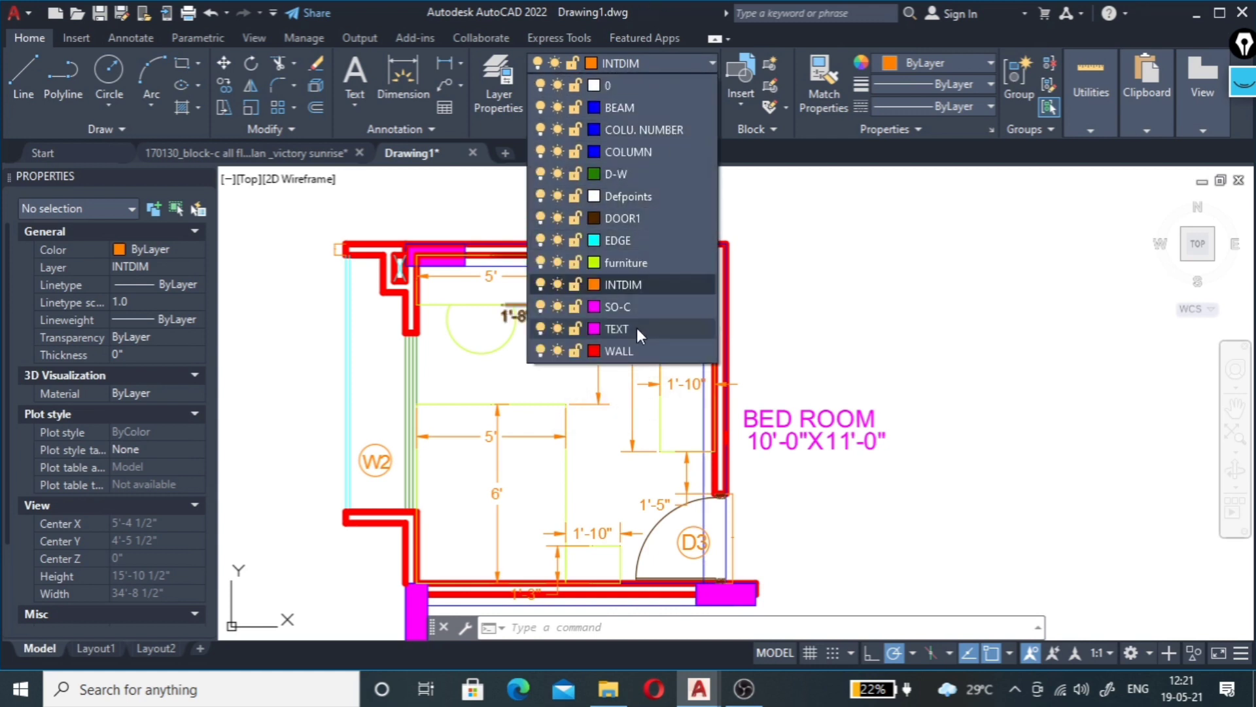
{"action": "left_click", "coordinate": [637, 328]}
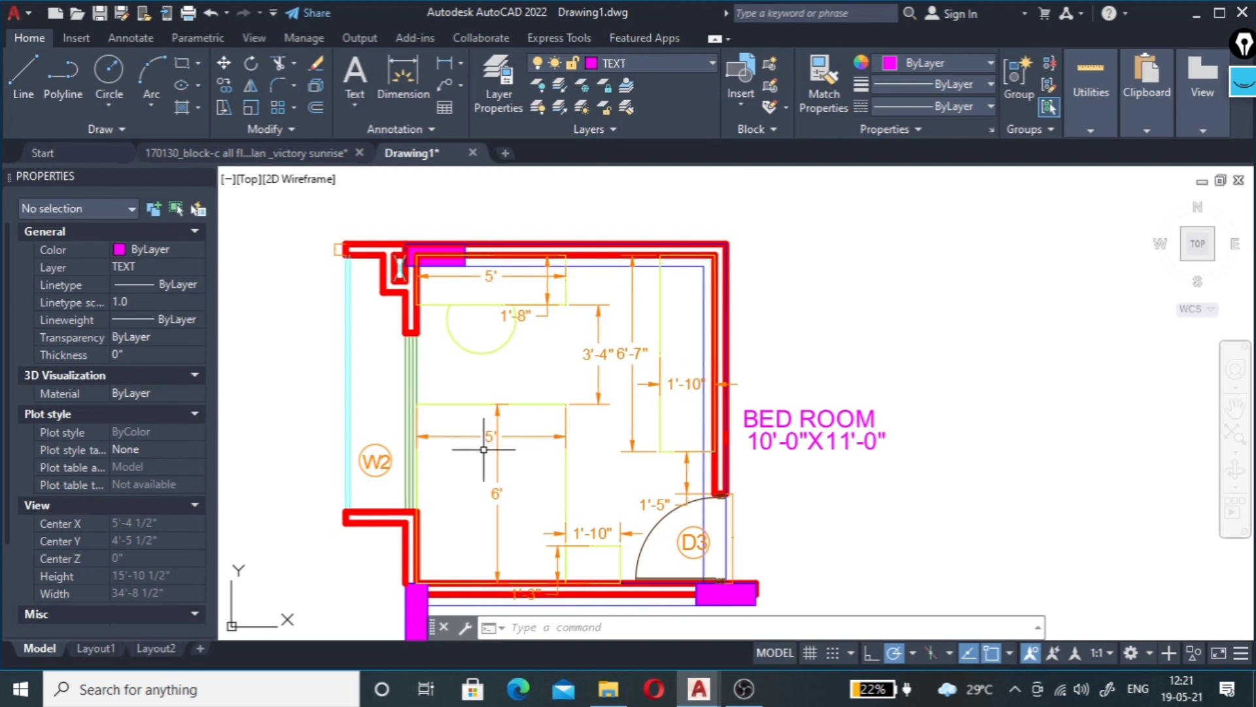
{"action": "left_click", "coordinate": [355, 109]}
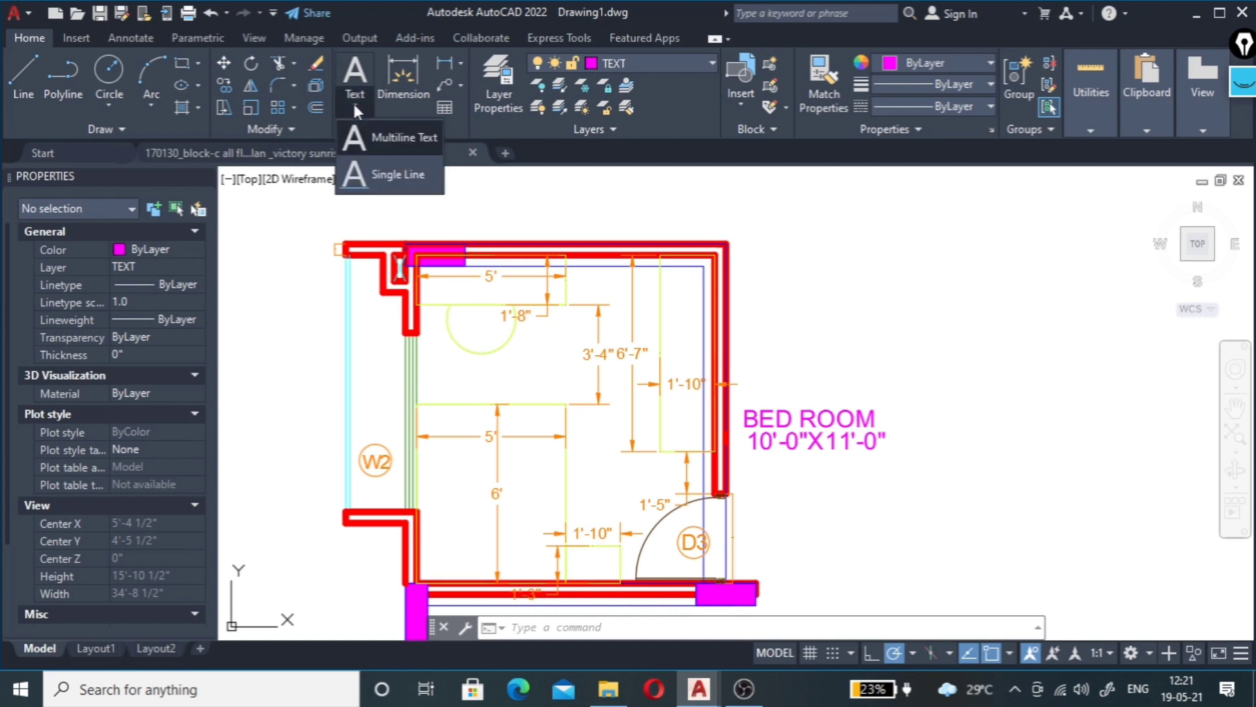
{"action": "left_click", "coordinate": [392, 174]}
{"action": "scroll", "coordinate": [452, 462], "scroll_direction": "up", "scroll_amount": 7}
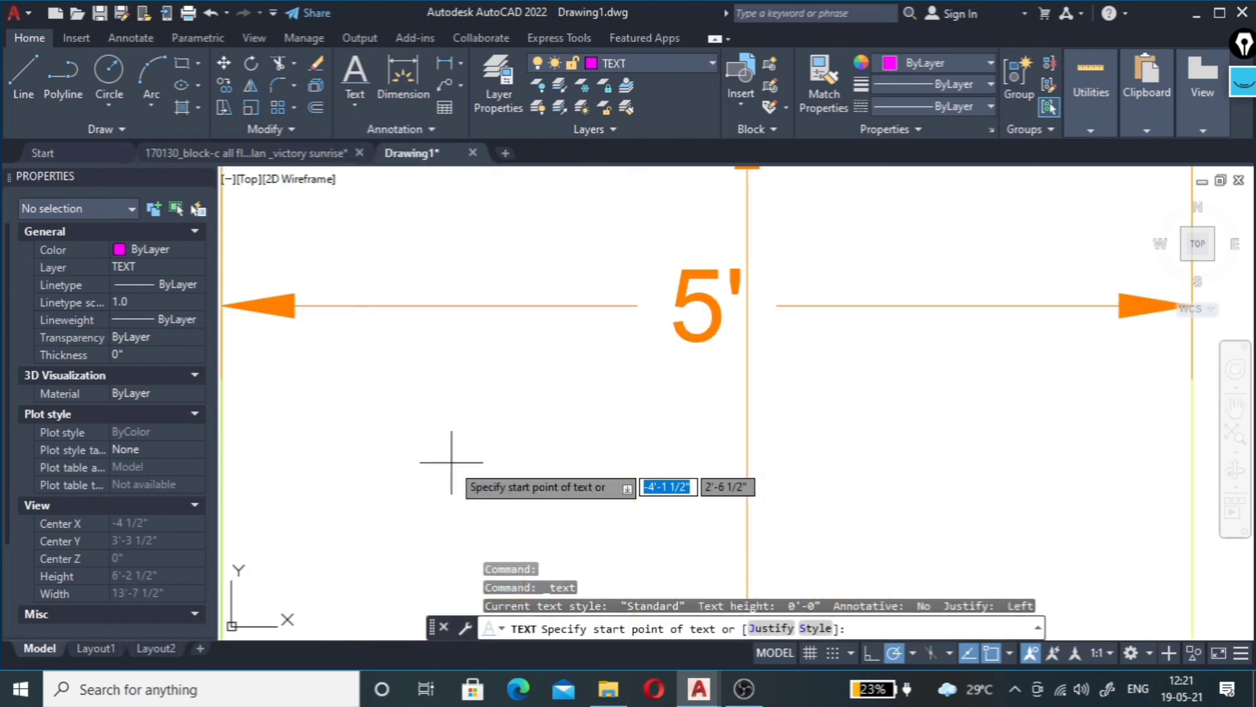
{"action": "left_click", "coordinate": [451, 462]}
{"action": "type", "text": "3\""}
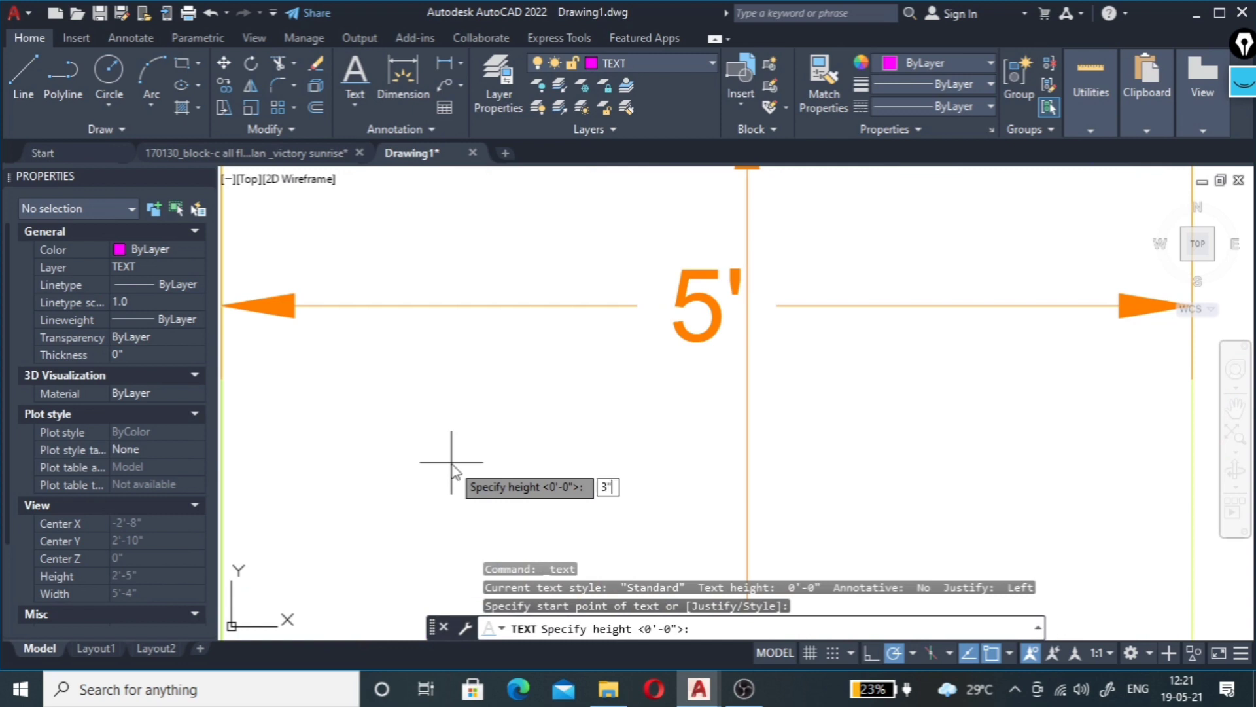
{"action": "key", "text": "Return"}
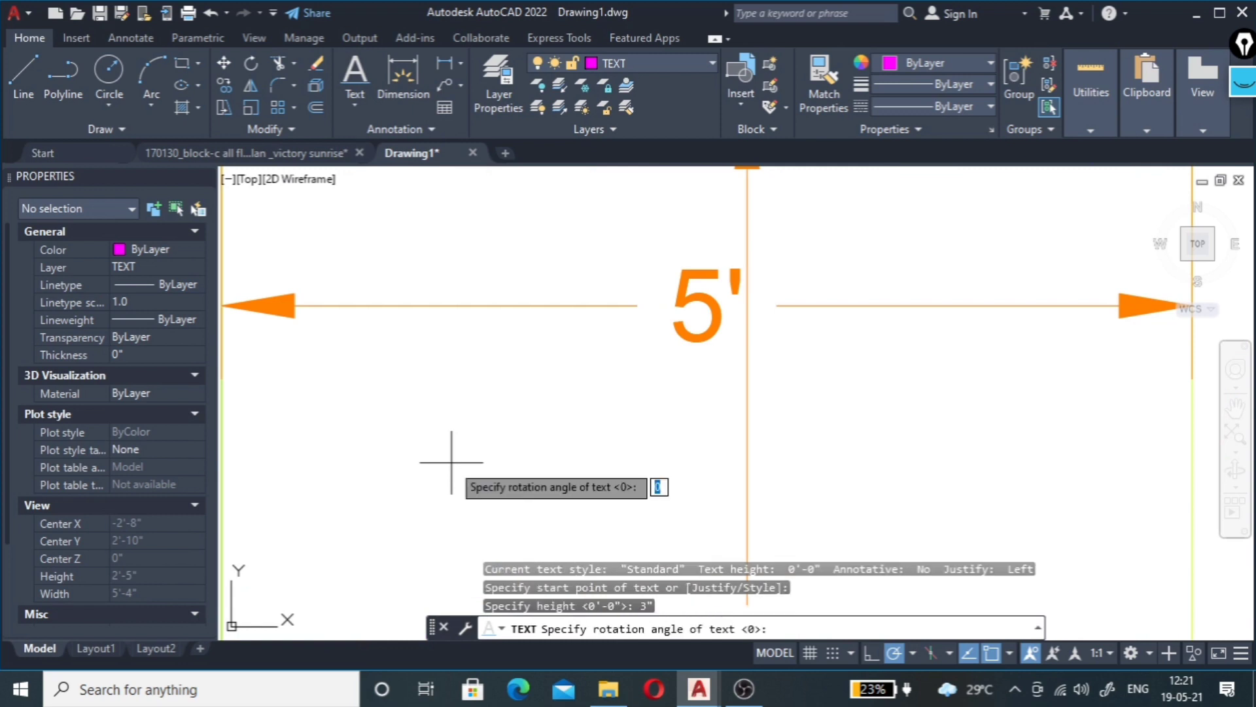
{"action": "key", "text": "Return"}
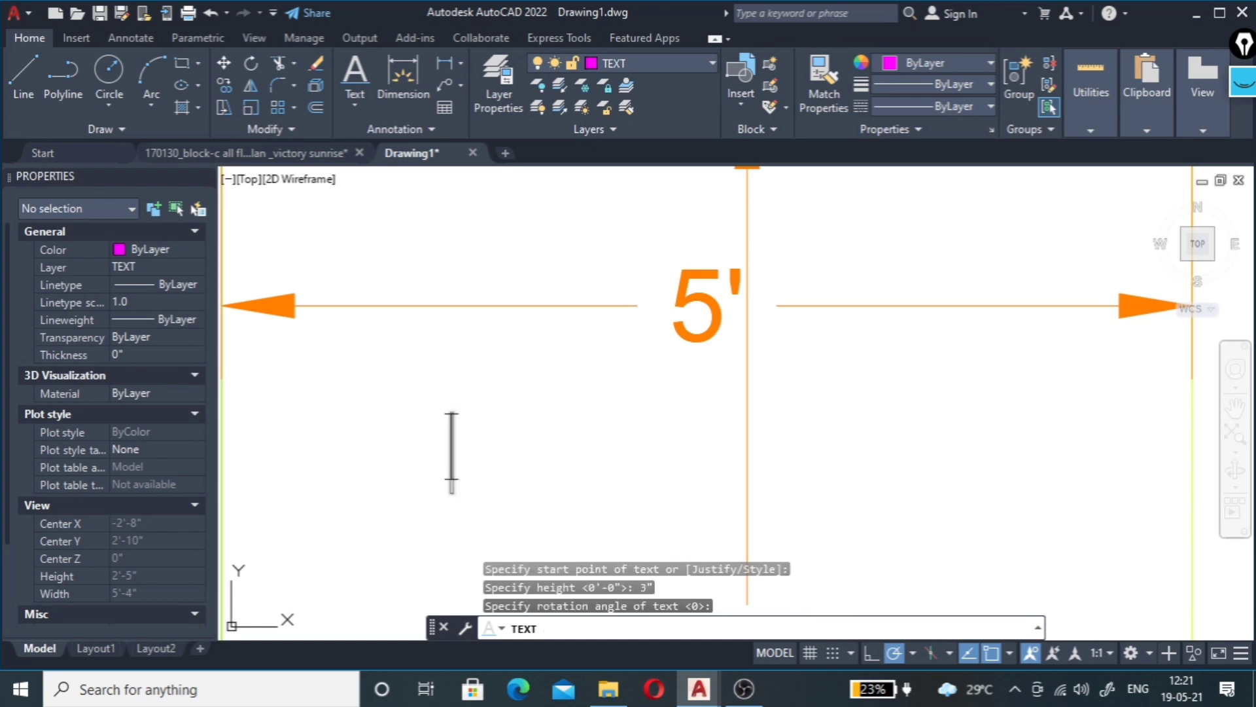
Step: Enter the two-line bed label BED / 5' X 6'
{"action": "type", "text": "brd"}
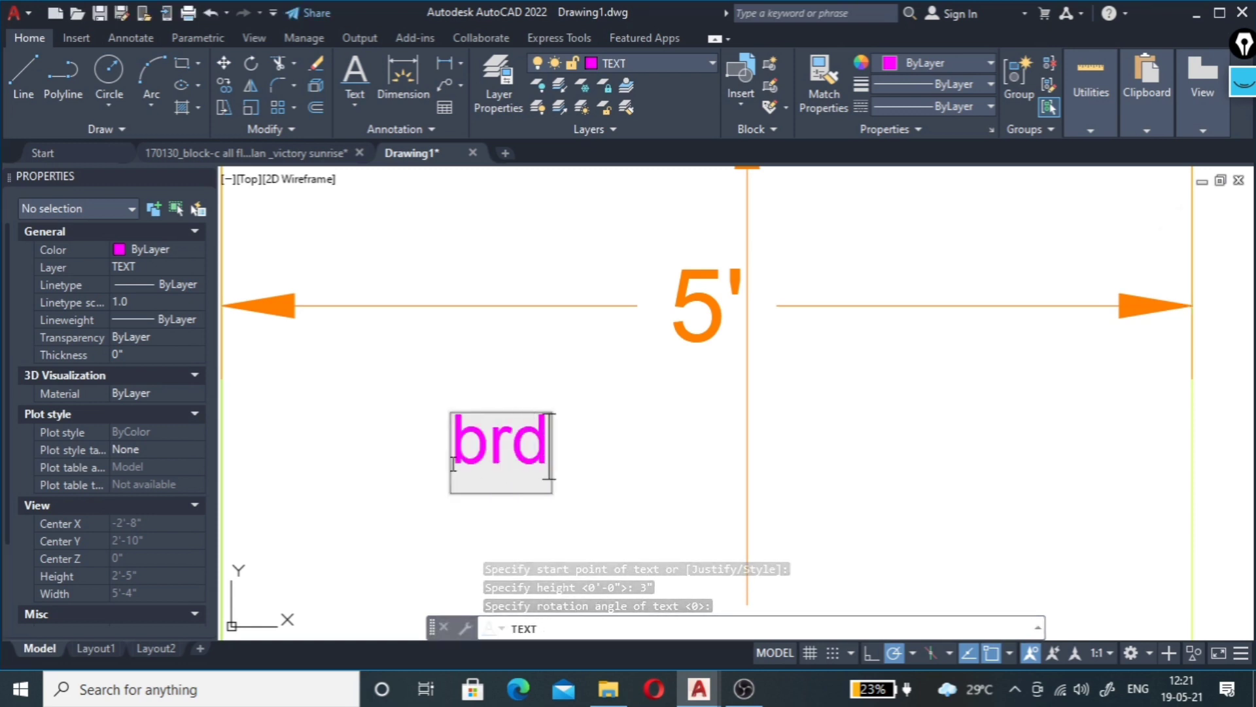
{"action": "key", "text": "BackSpace"}
{"action": "key", "text": "BackSpace"}
{"action": "key", "text": "BackSpace"}
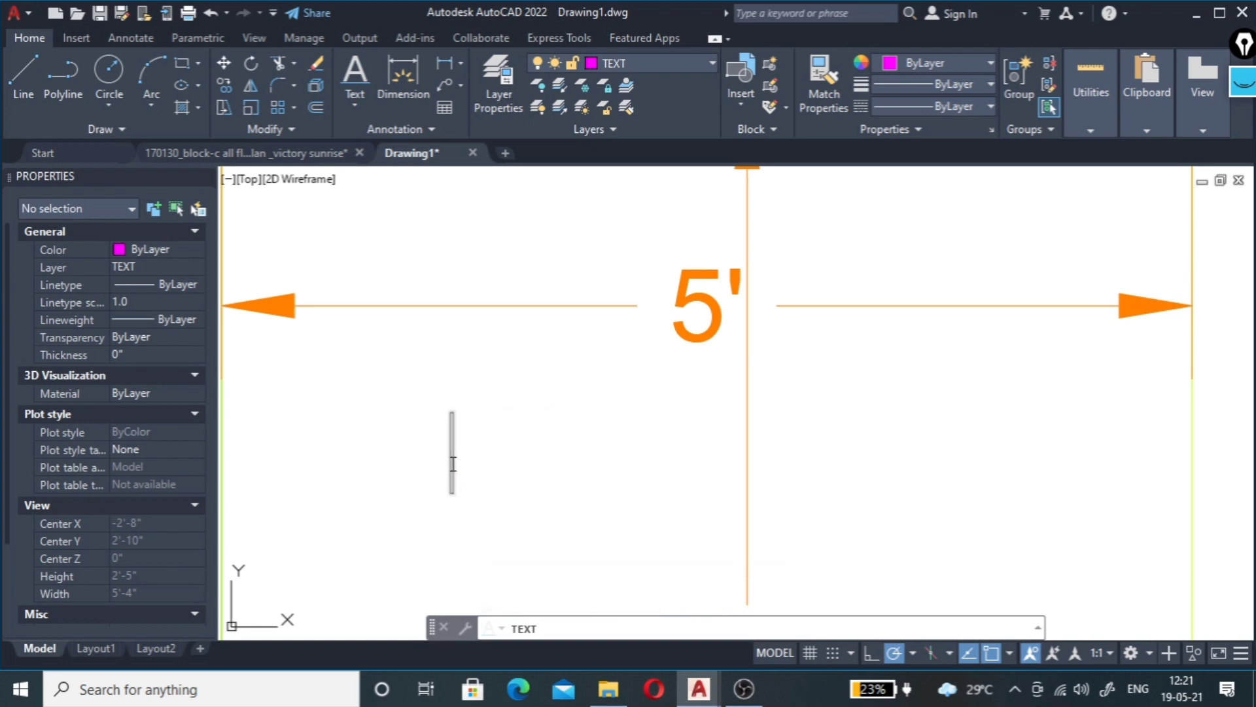
{"action": "type", "text": "B"}
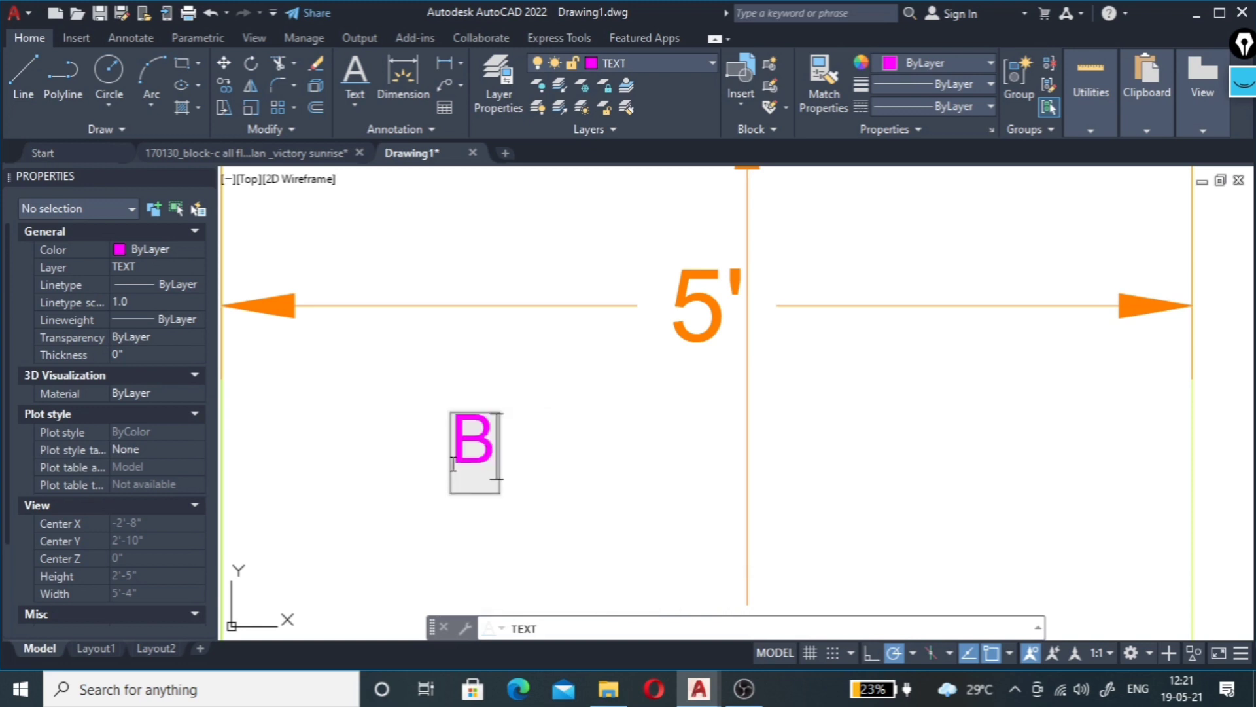
{"action": "type", "text": "ED"}
{"action": "key", "text": "Caps_Lock"}
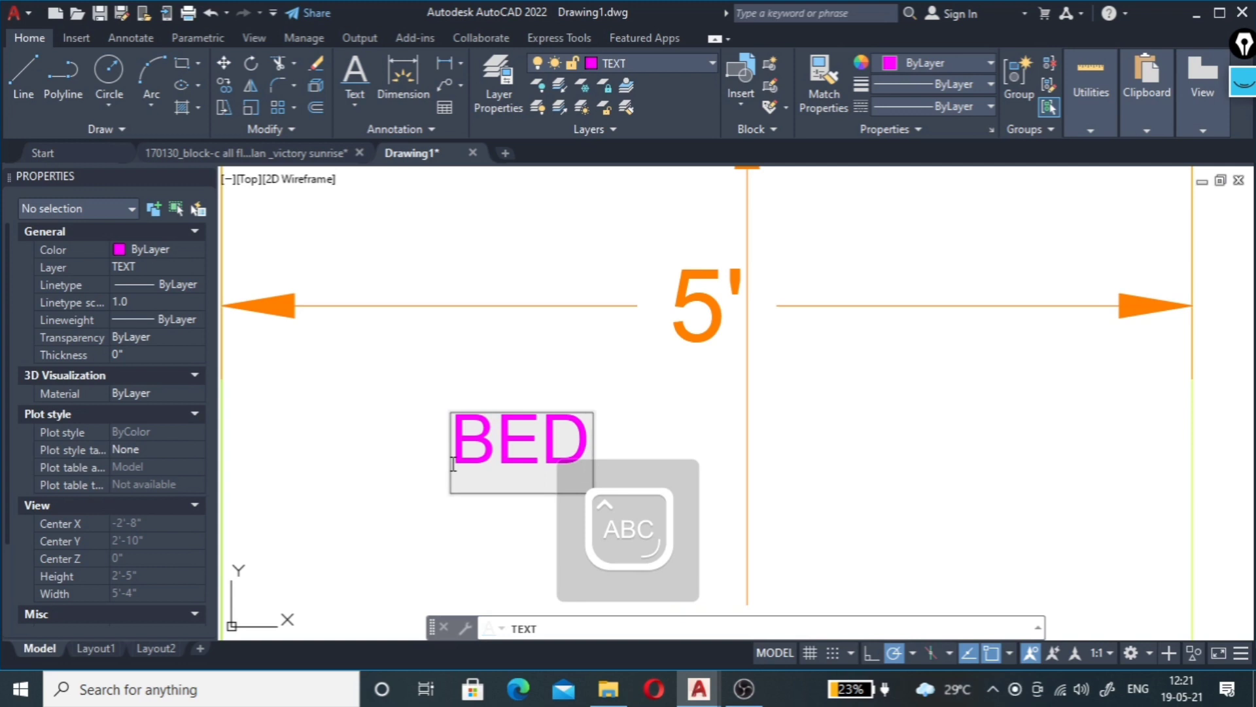
{"action": "key", "text": "Return"}
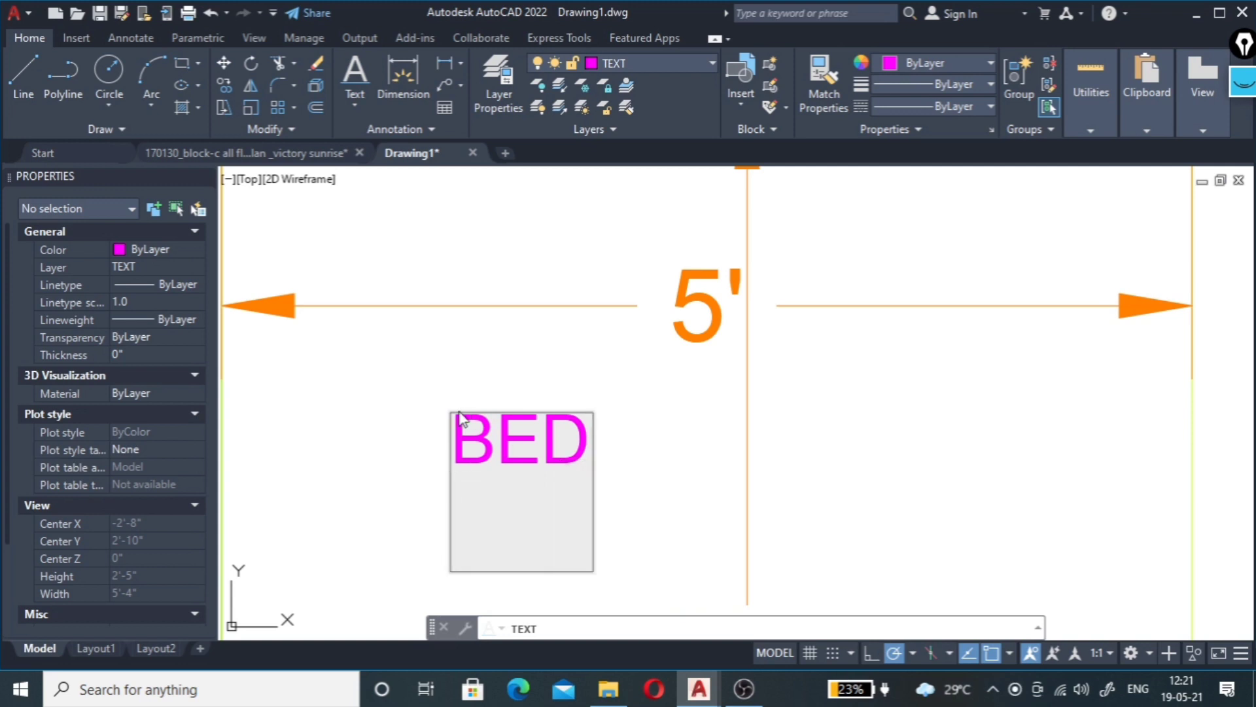
{"action": "scroll", "coordinate": [460, 418], "scroll_direction": "down", "scroll_amount": 4}
{"action": "scroll", "coordinate": [473, 431], "scroll_direction": "up", "scroll_amount": 2}
{"action": "type", "text": "5' X"}
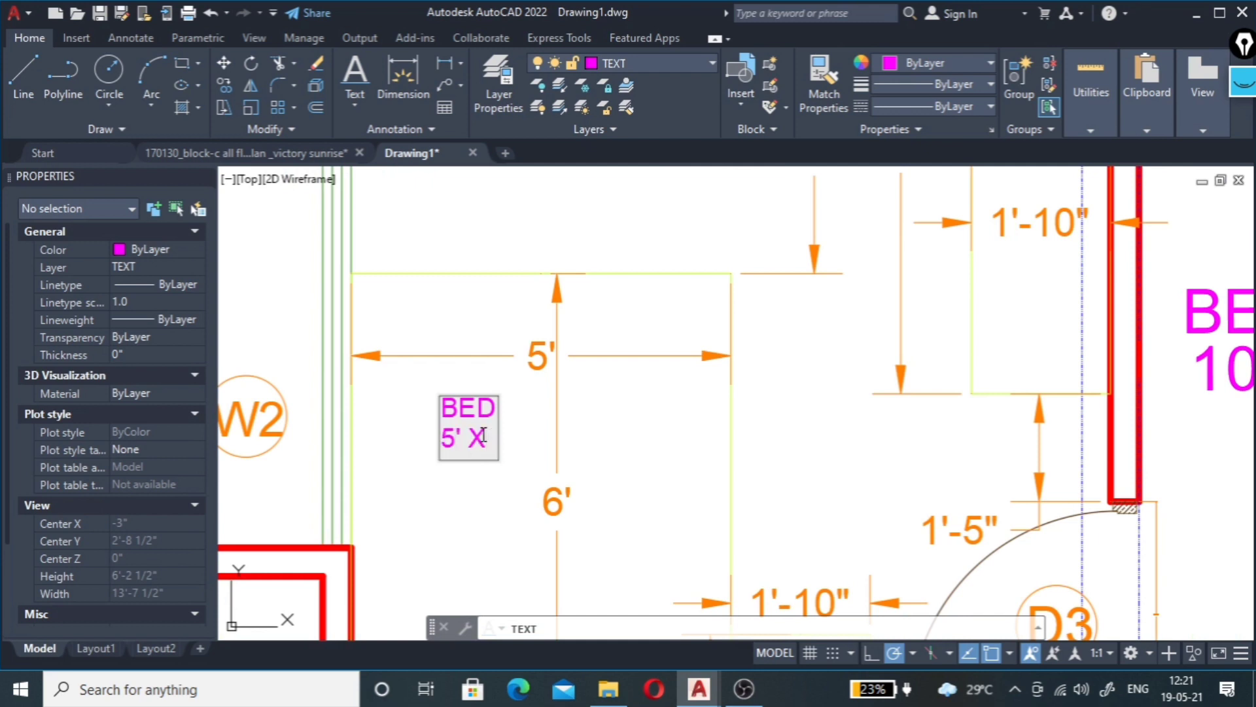
{"action": "type", "text": "6'"}
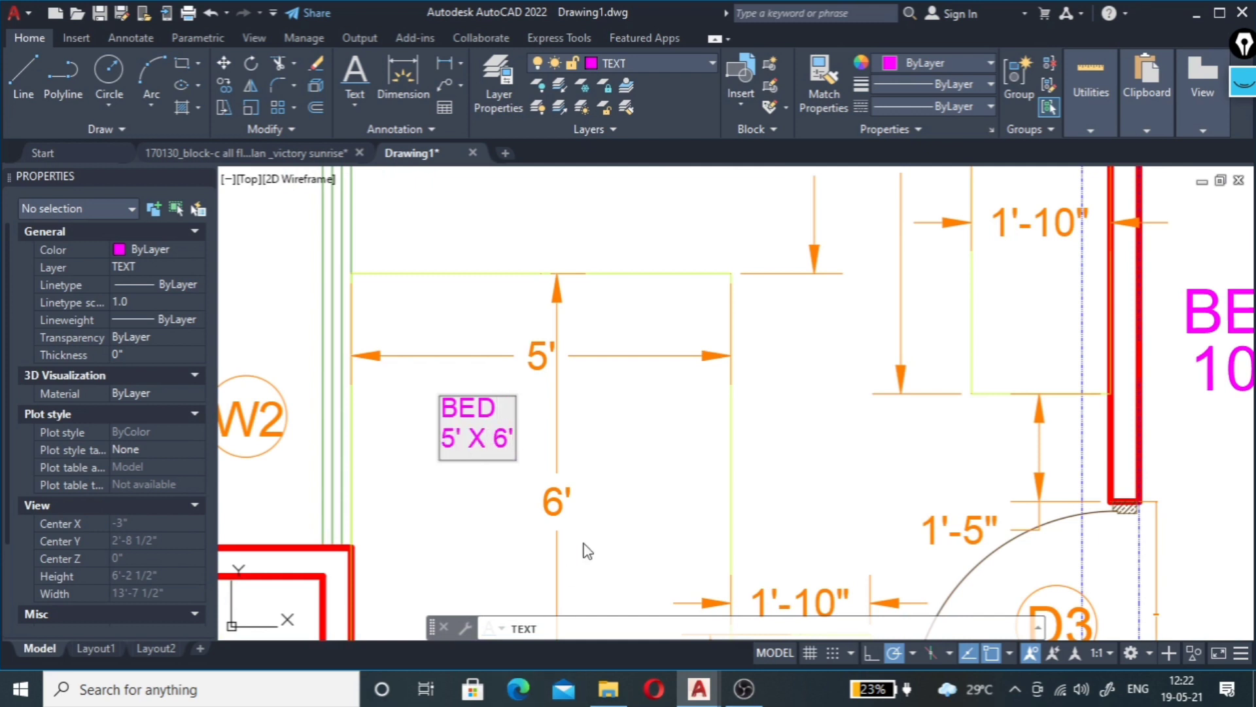
{"action": "left_click", "coordinate": [614, 470]}
{"action": "scroll", "coordinate": [422, 438], "scroll_direction": "down", "scroll_amount": 2}
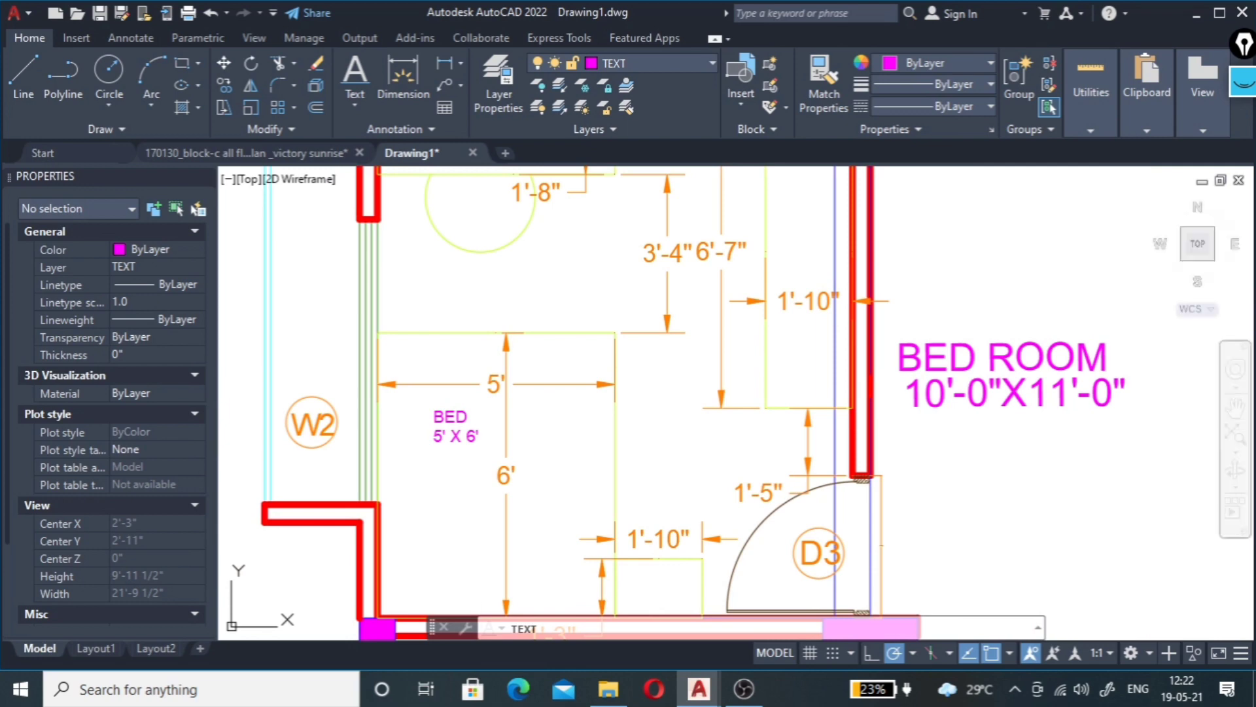
Step: Repeat single-line text and pick a start point for another label
{"action": "key", "text": "Return"}
{"action": "left_click", "coordinate": [497, 387]}
{"action": "scroll", "coordinate": [500, 387], "scroll_direction": "up", "scroll_amount": 2}
{"action": "scroll", "coordinate": [499, 387], "scroll_direction": "down", "scroll_amount": 2}
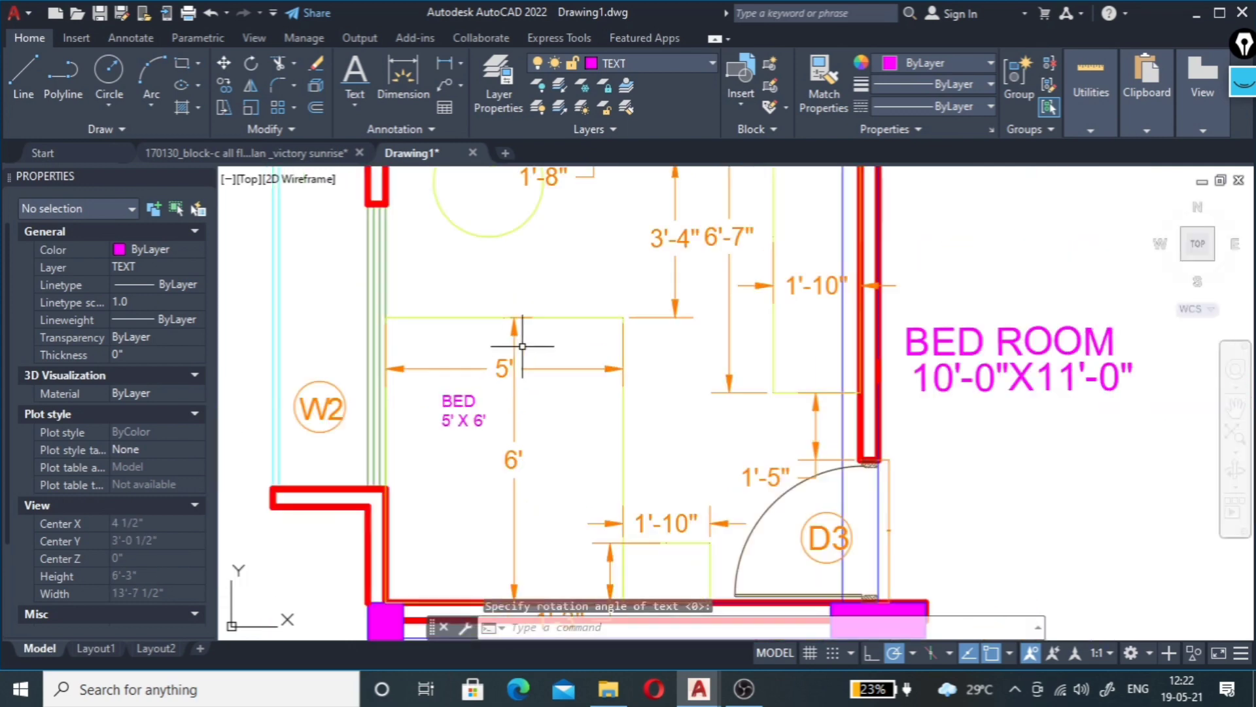
{"action": "scroll", "coordinate": [522, 346], "scroll_direction": "down", "scroll_amount": 2}
{"action": "scroll", "coordinate": [543, 369], "scroll_direction": "up", "scroll_amount": 2}
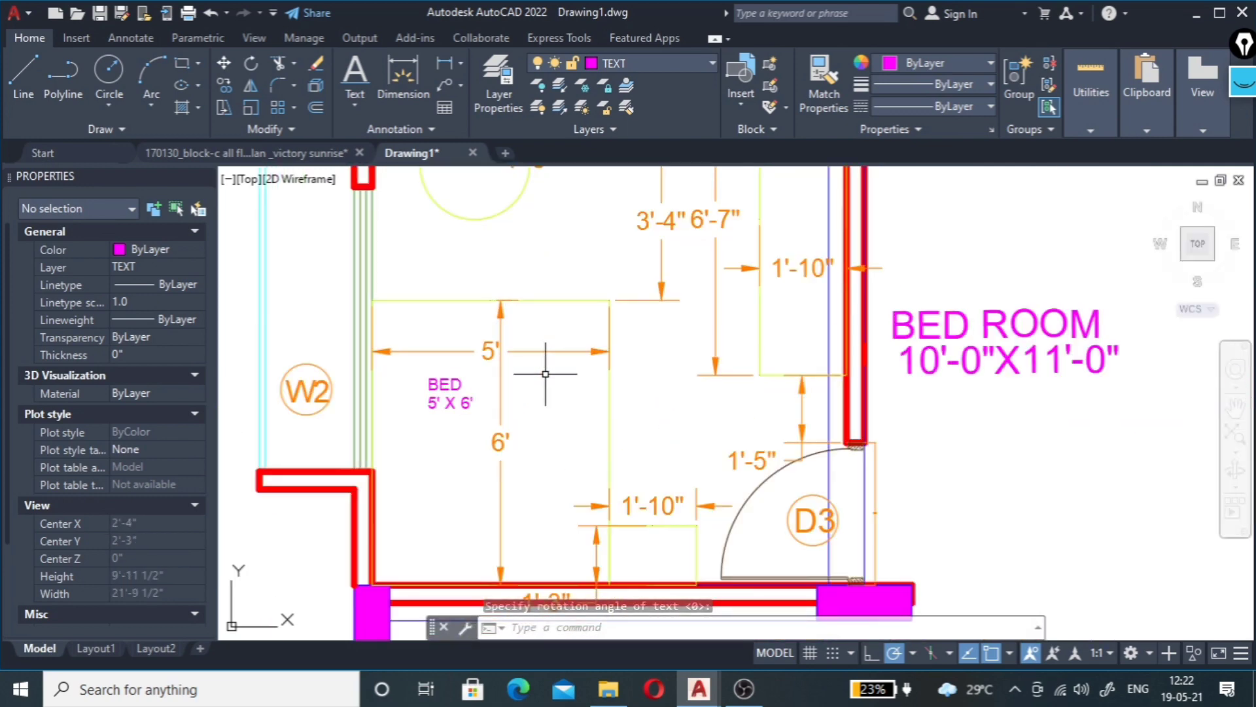
Step: Erase the bed's 5' and 6' dimensions and the 1'-10" dimension below the bed
{"action": "left_click", "coordinate": [521, 328]}
{"action": "left_click", "coordinate": [470, 376]}
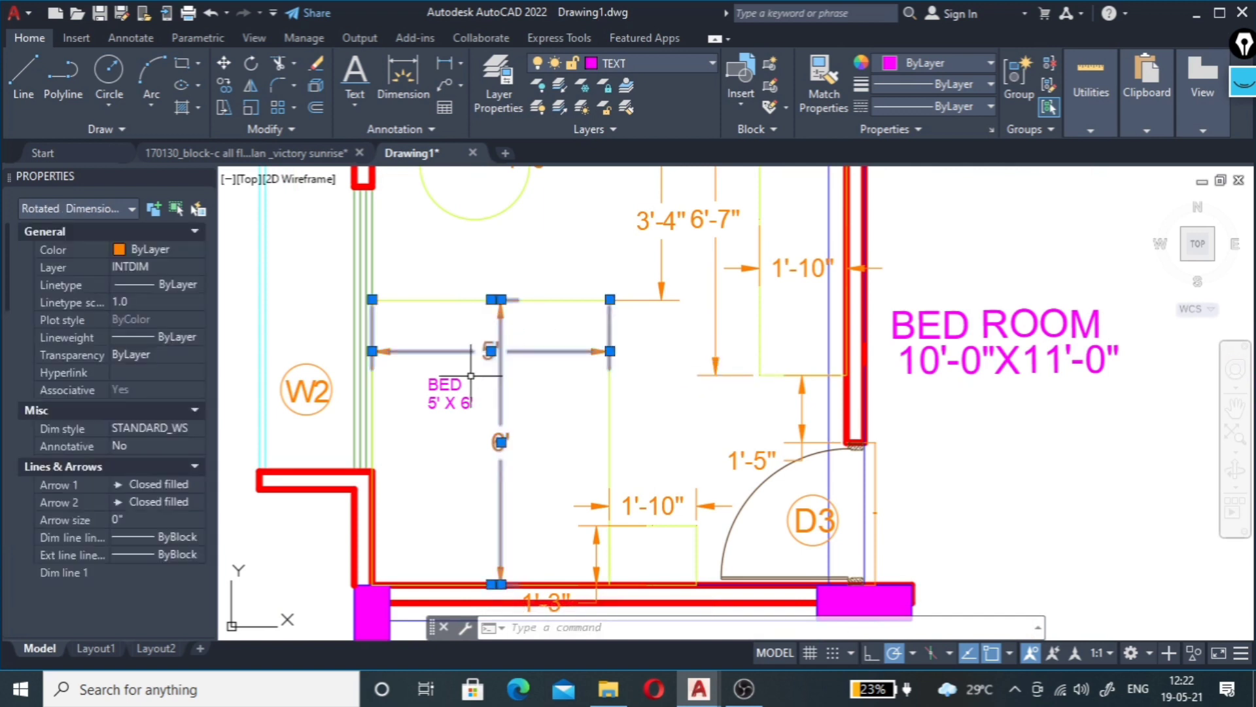
{"action": "key", "text": "Delete"}
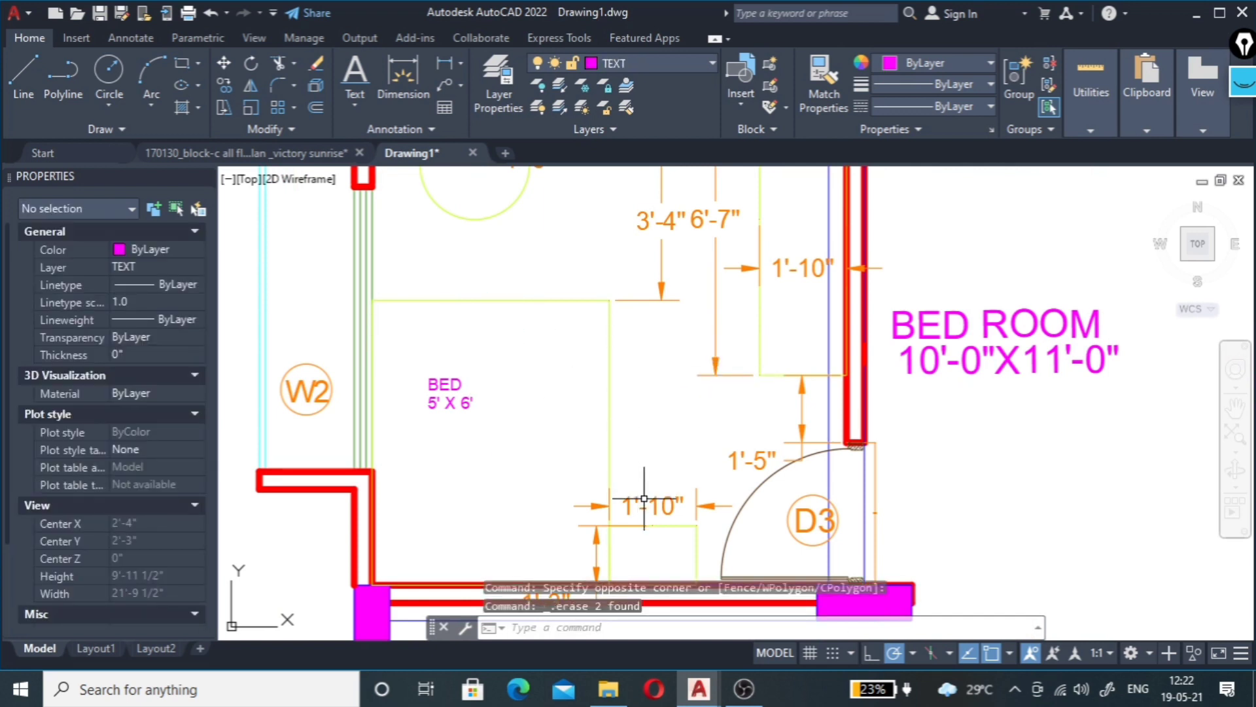
{"action": "left_click", "coordinate": [647, 506]}
{"action": "key", "text": "Delete"}
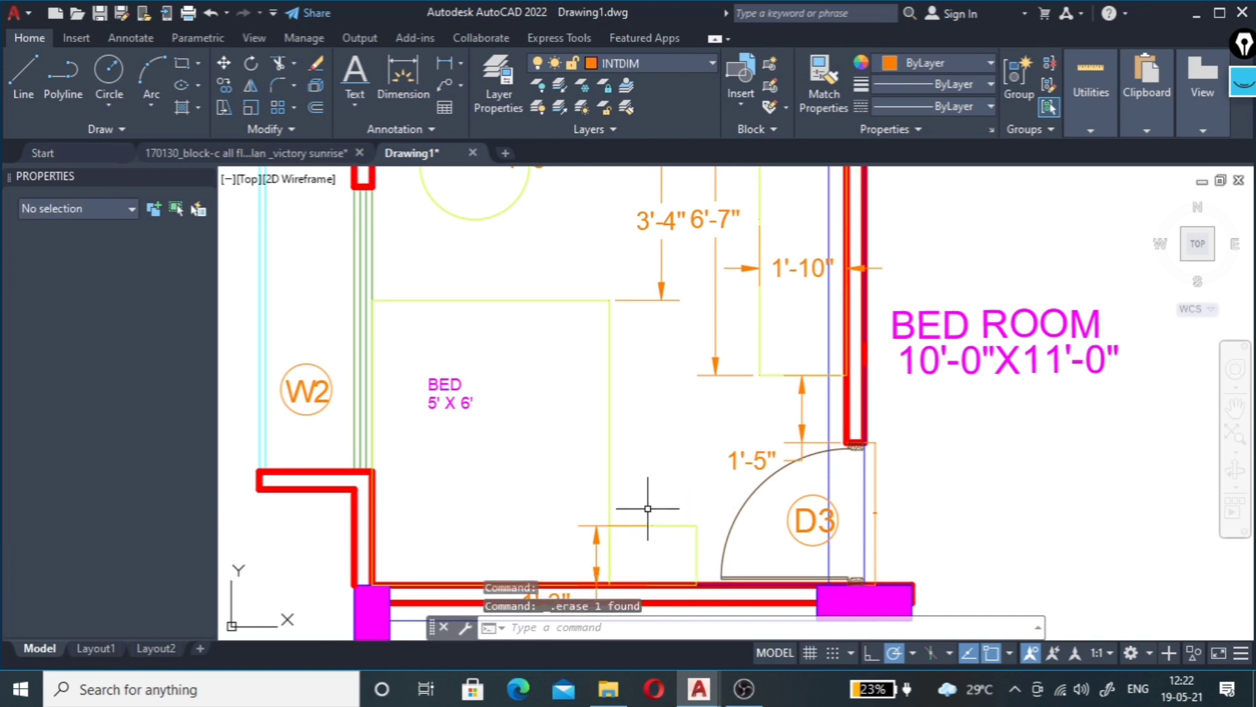
Step: Pick the small dimension beside the box below the bed, then review the text options
{"action": "scroll", "coordinate": [581, 570], "scroll_direction": "up", "scroll_amount": 5}
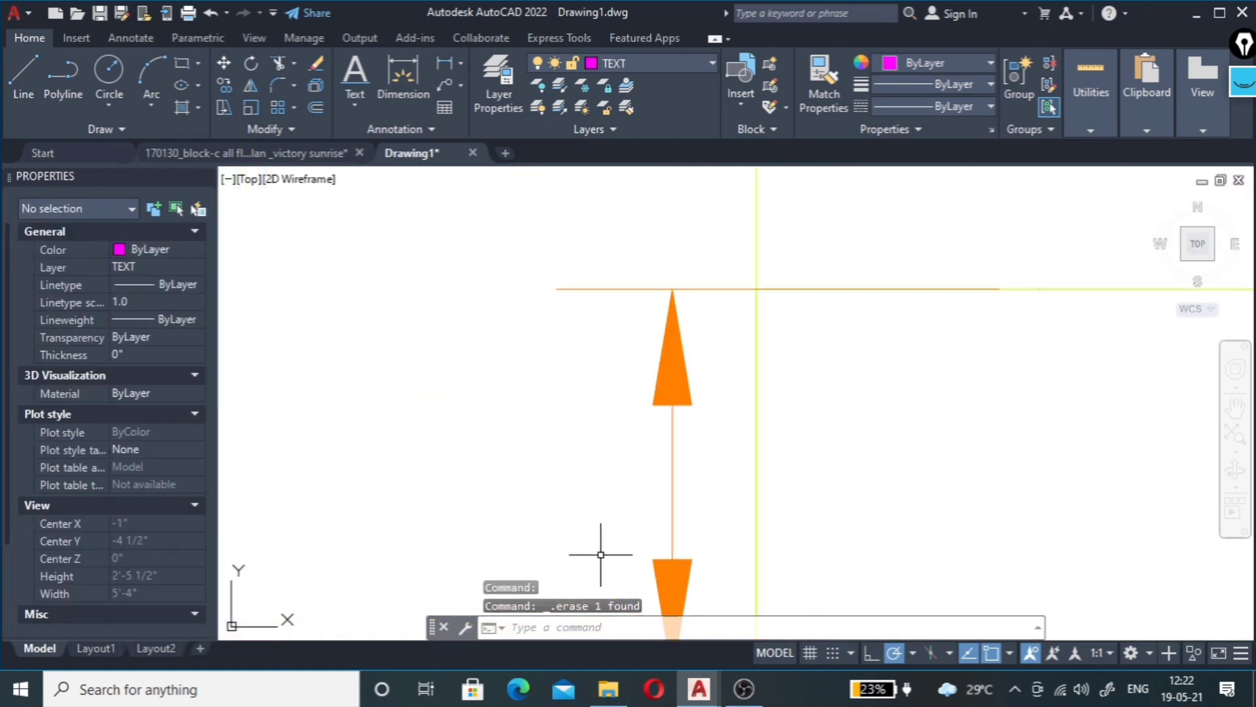
{"action": "left_click", "coordinate": [687, 484]}
{"action": "key", "text": "Escape"}
{"action": "scroll", "coordinate": [671, 502], "scroll_direction": "down", "scroll_amount": 3}
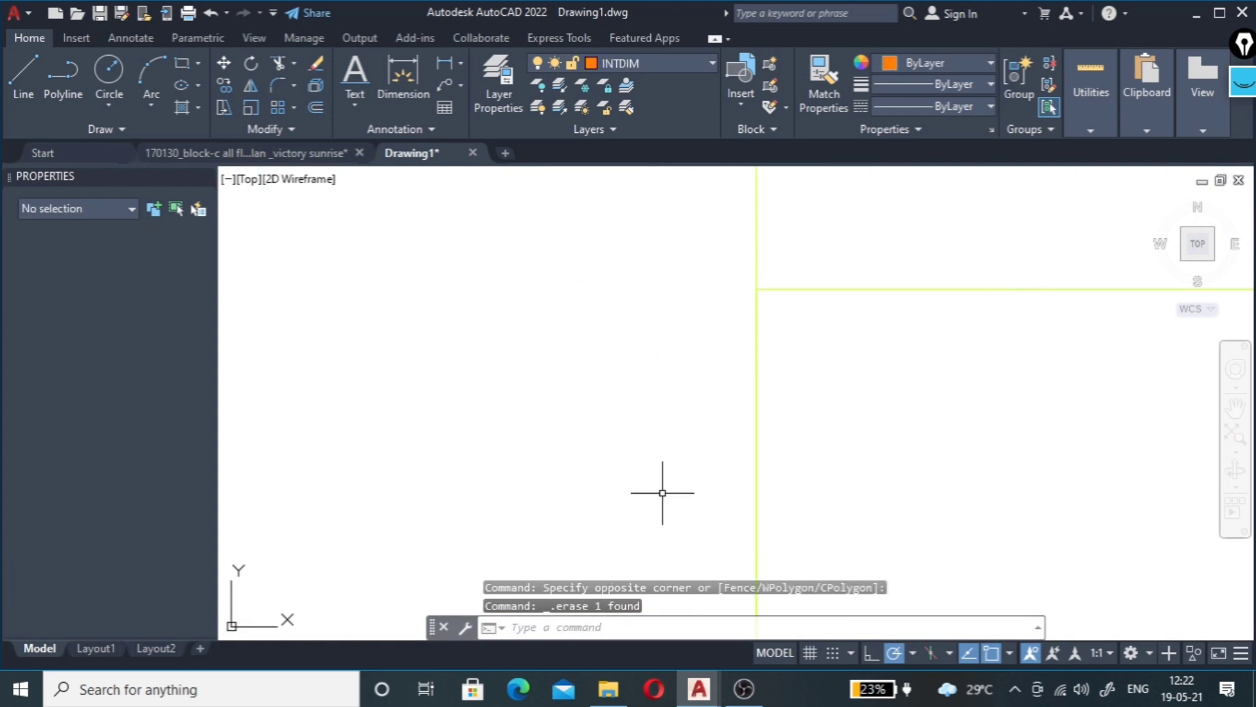
{"action": "scroll", "coordinate": [659, 485], "scroll_direction": "down", "scroll_amount": 5}
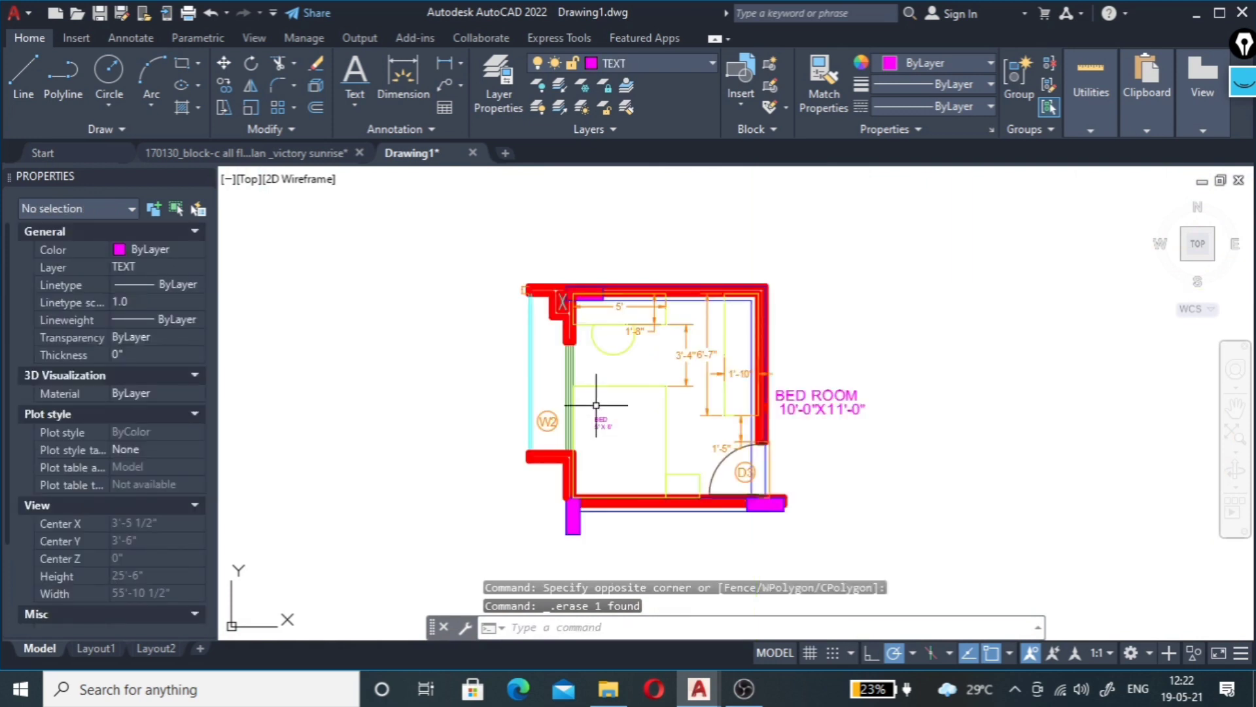
{"action": "scroll", "coordinate": [596, 405], "scroll_direction": "up", "scroll_amount": 4}
{"action": "scroll", "coordinate": [594, 401], "scroll_direction": "up", "scroll_amount": 2}
{"action": "scroll", "coordinate": [572, 409], "scroll_direction": "down", "scroll_amount": 4}
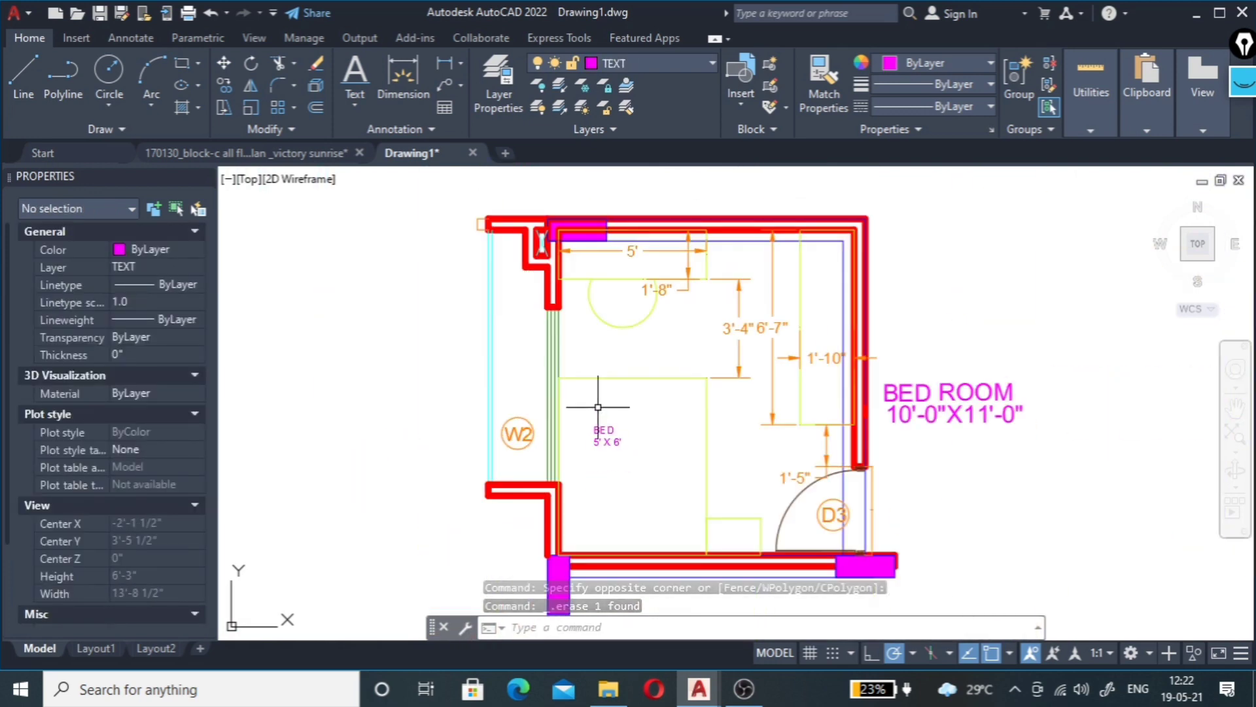
{"action": "scroll", "coordinate": [718, 530], "scroll_direction": "up", "scroll_amount": 4}
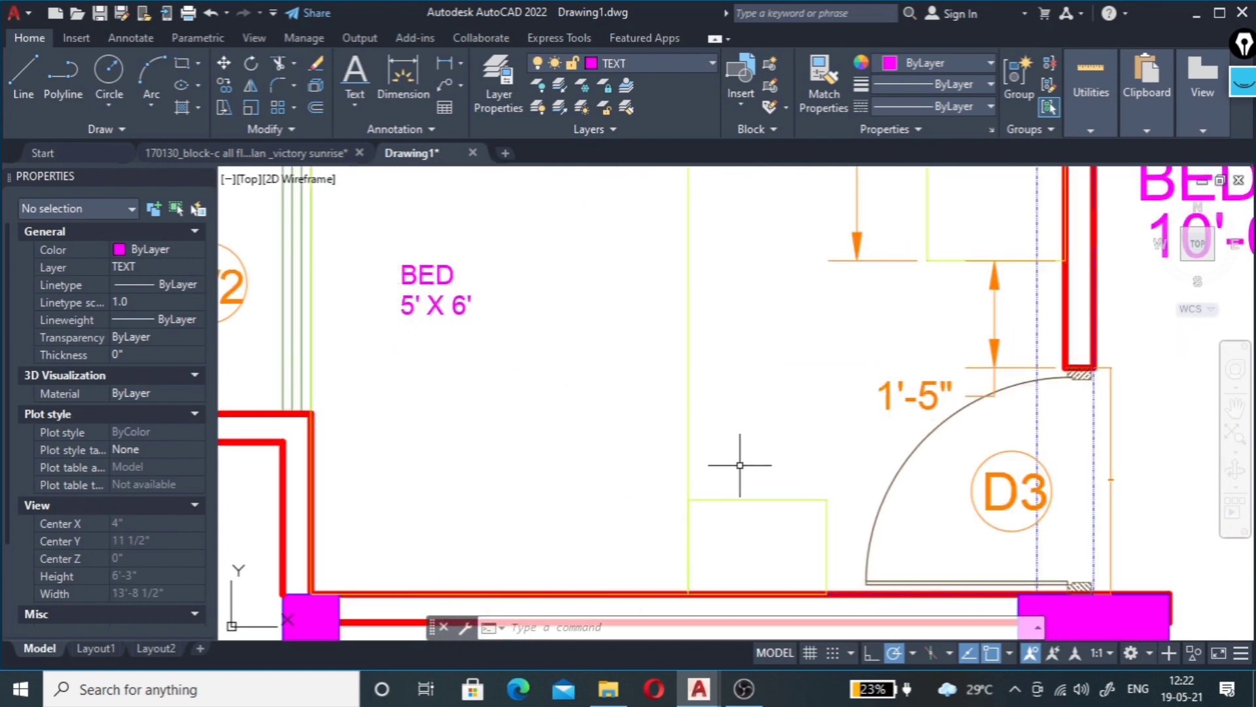
{"action": "left_click", "coordinate": [356, 110]}
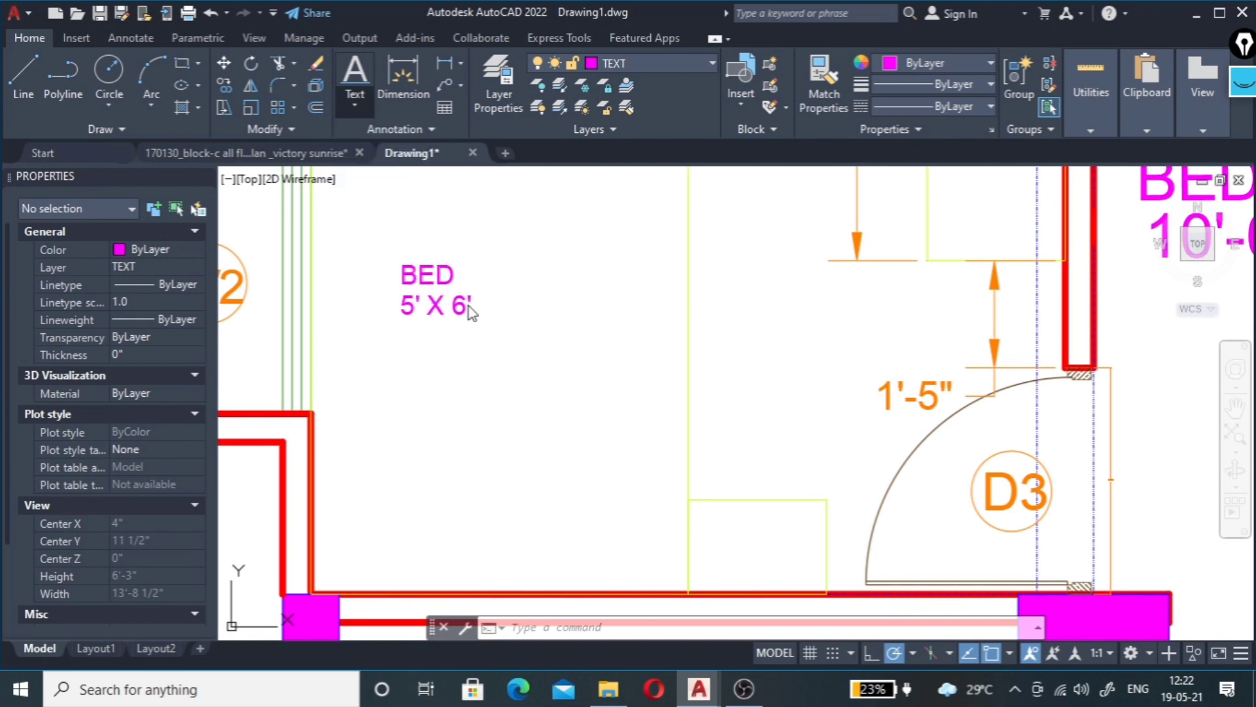
Step: Copy both lines of the bed label into the small box below the bed
{"action": "left_click", "coordinate": [482, 262]}
{"action": "left_click", "coordinate": [432, 330]}
{"action": "type", "text": "co"}
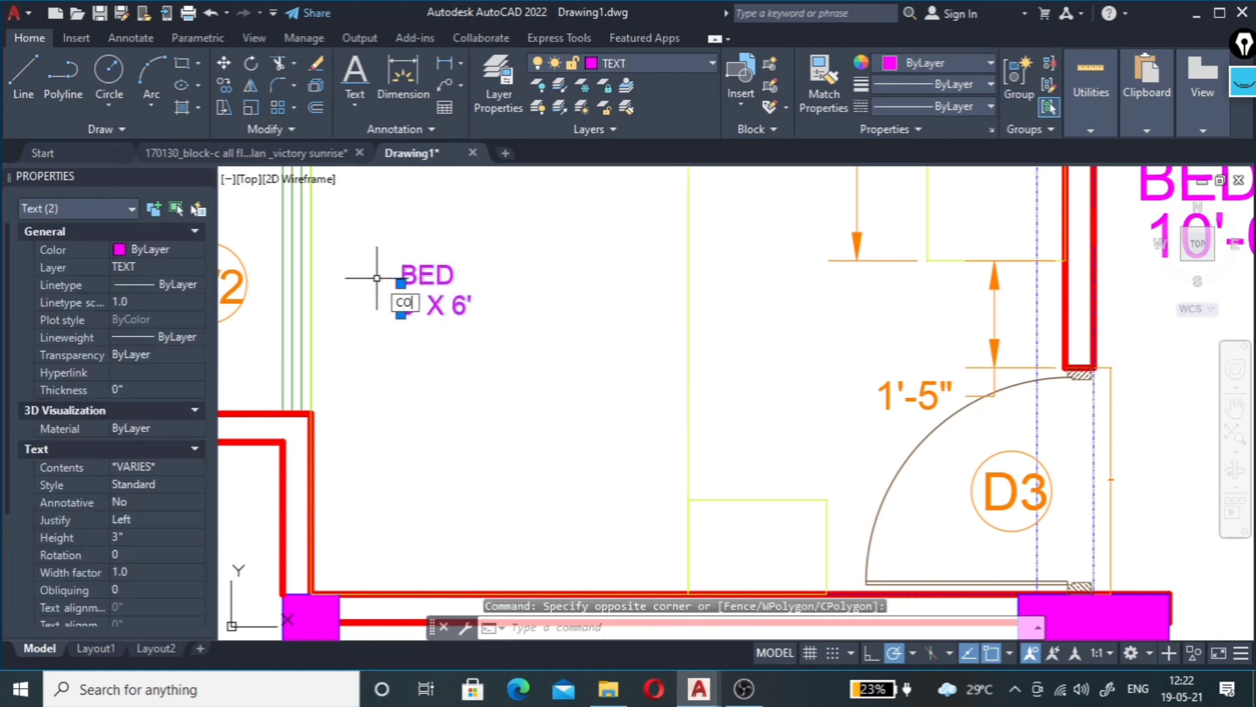
{"action": "key", "text": "Return"}
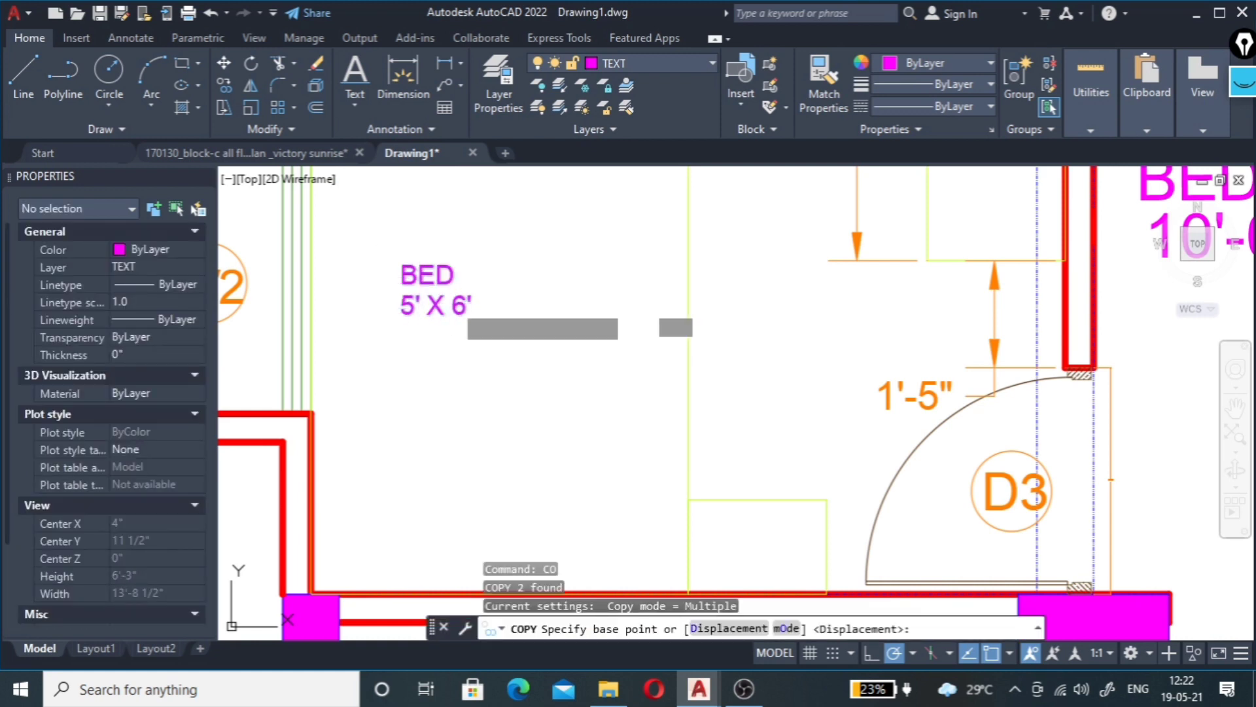
{"action": "left_click", "coordinate": [470, 319]}
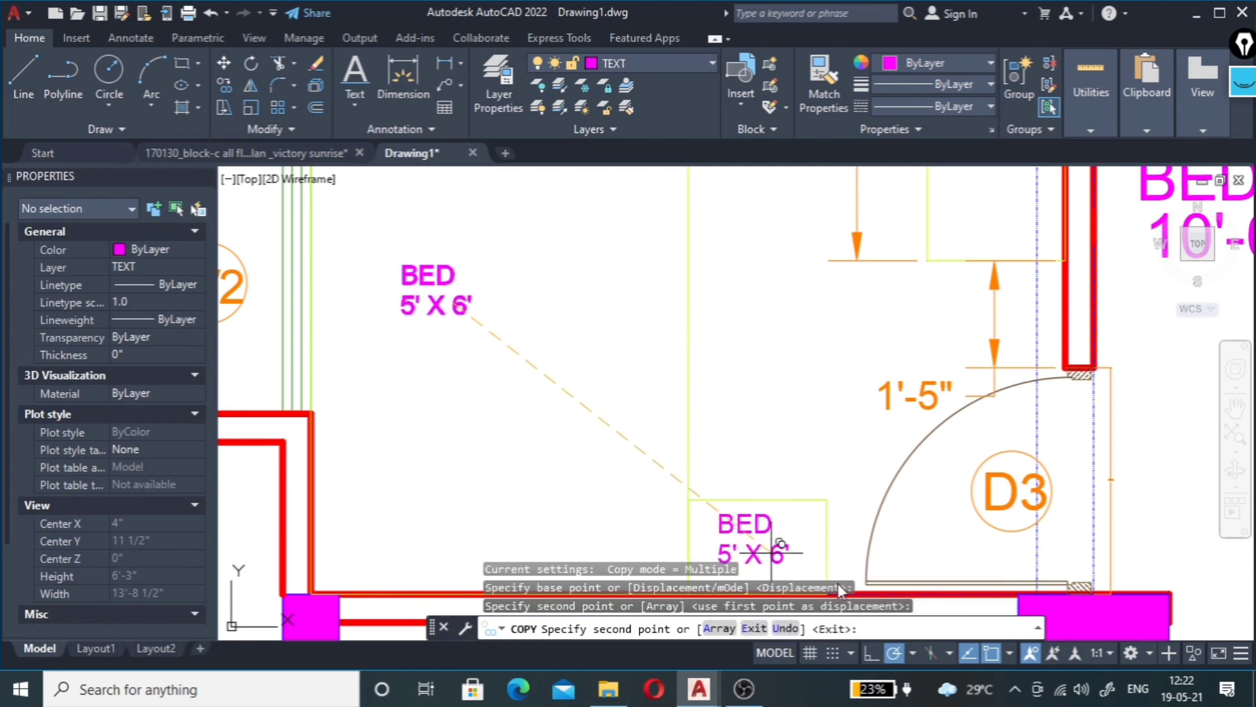
{"action": "key", "text": "Escape"}
{"action": "scroll", "coordinate": [759, 546], "scroll_direction": "up", "scroll_amount": 2}
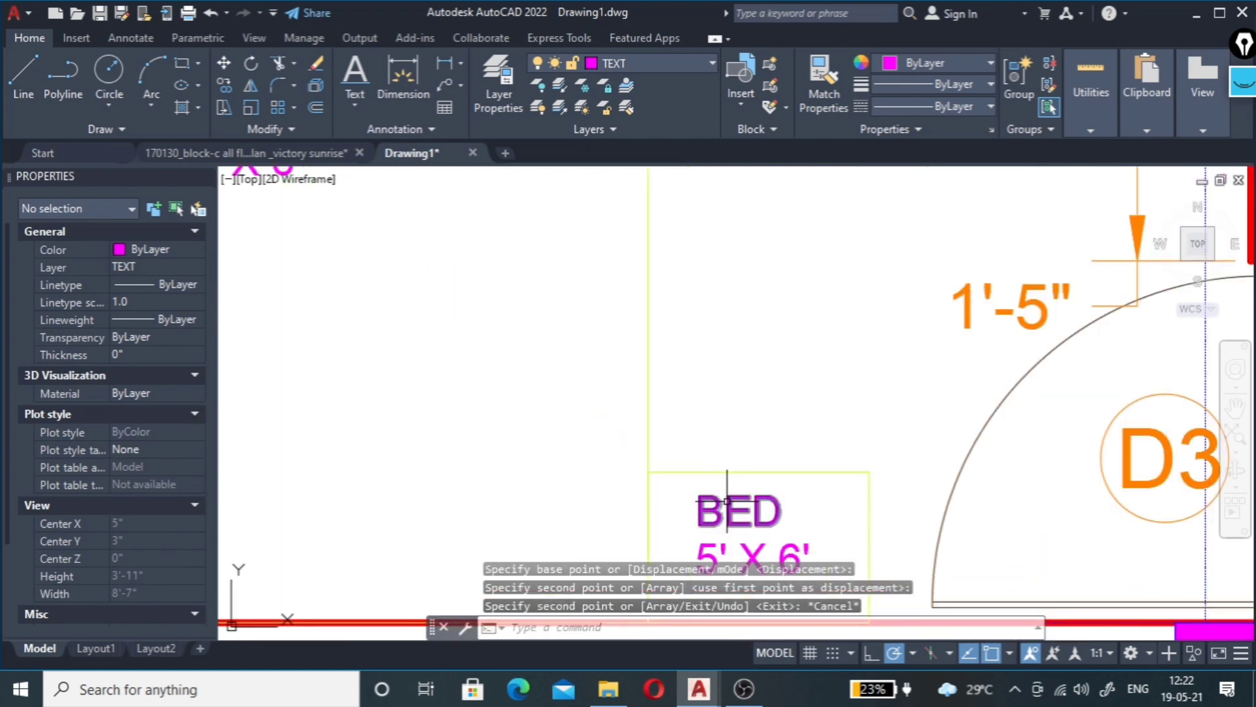
Step: Change the copied BED text to read SIDE TABLE
{"action": "left_click", "coordinate": [727, 501]}
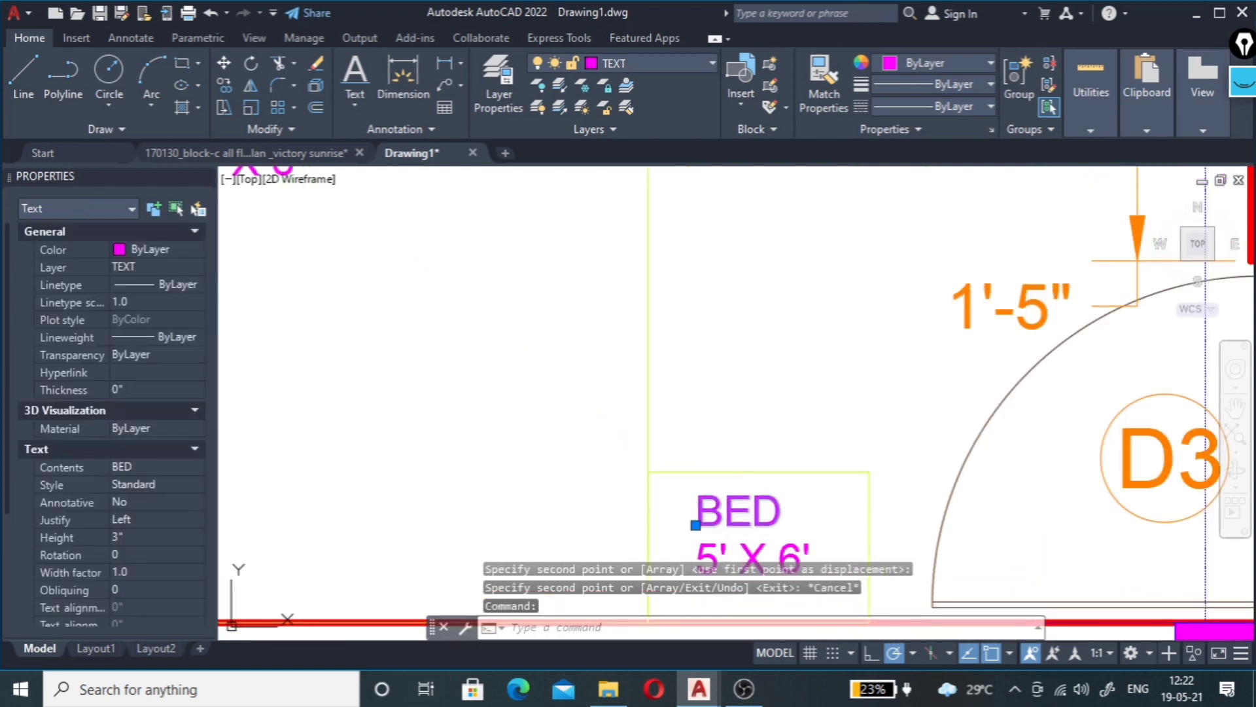
{"action": "double_click", "coordinate": [754, 504]}
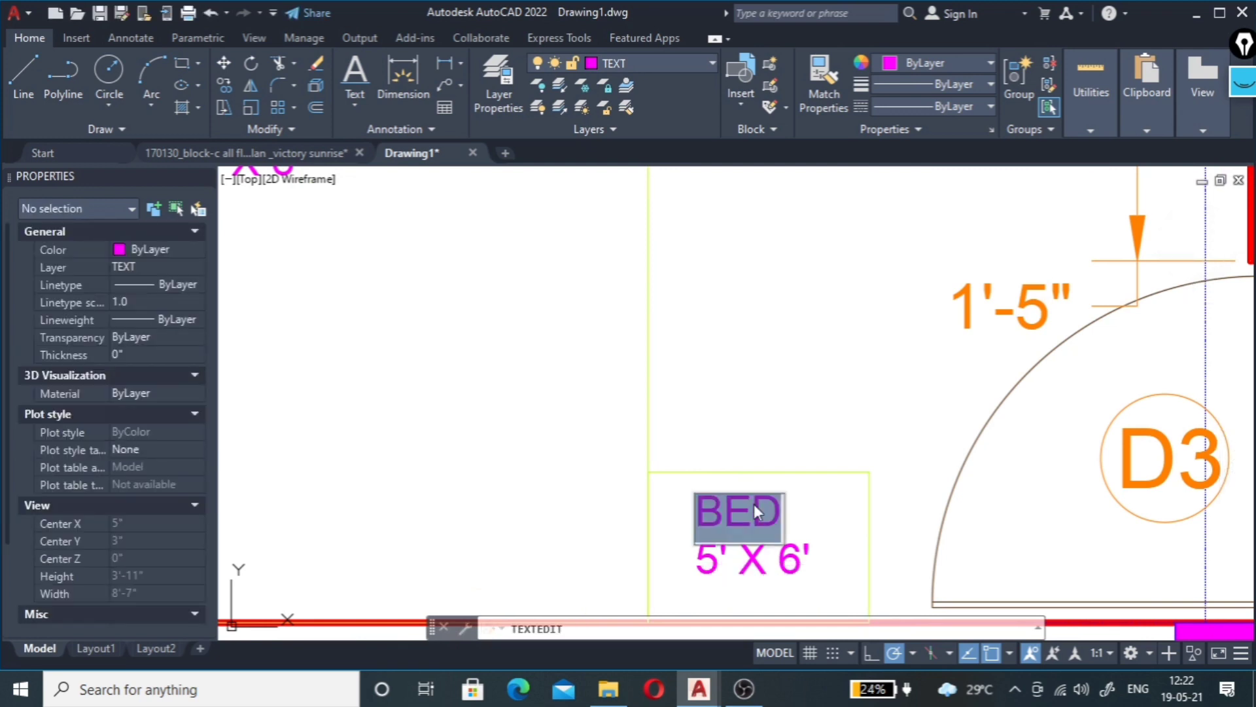
{"action": "type", "text": "SID"}
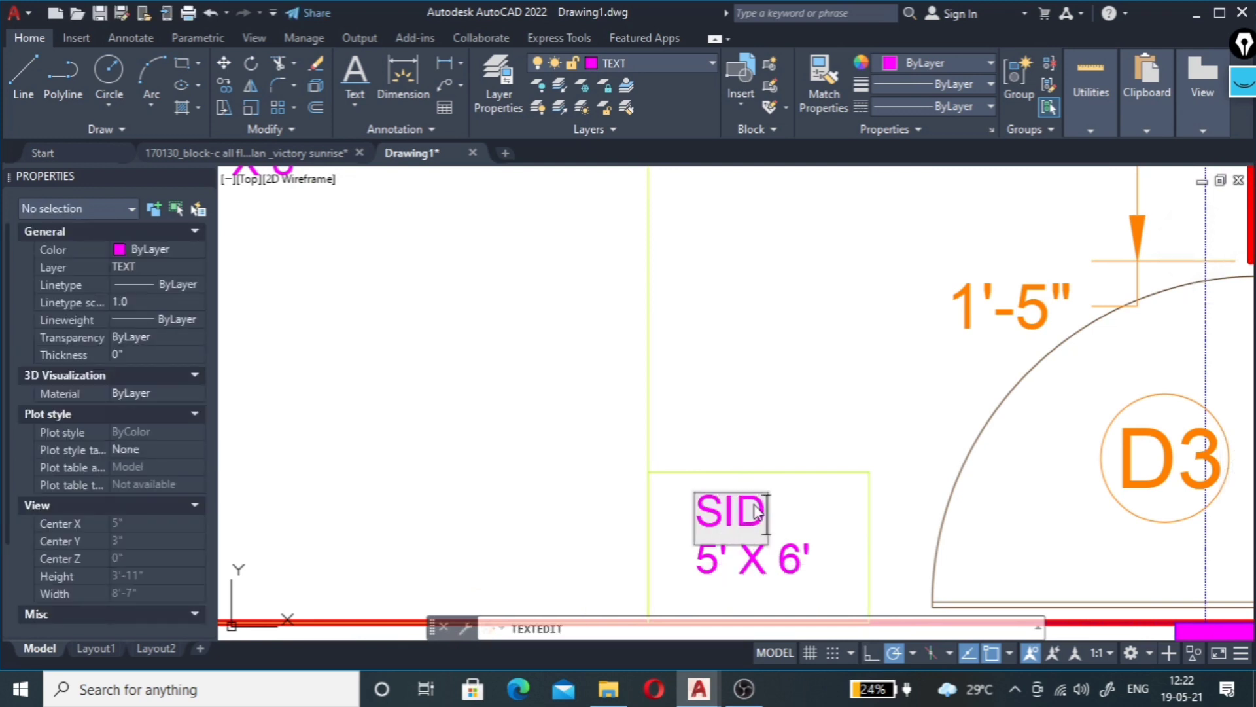
{"action": "type", "text": "E"}
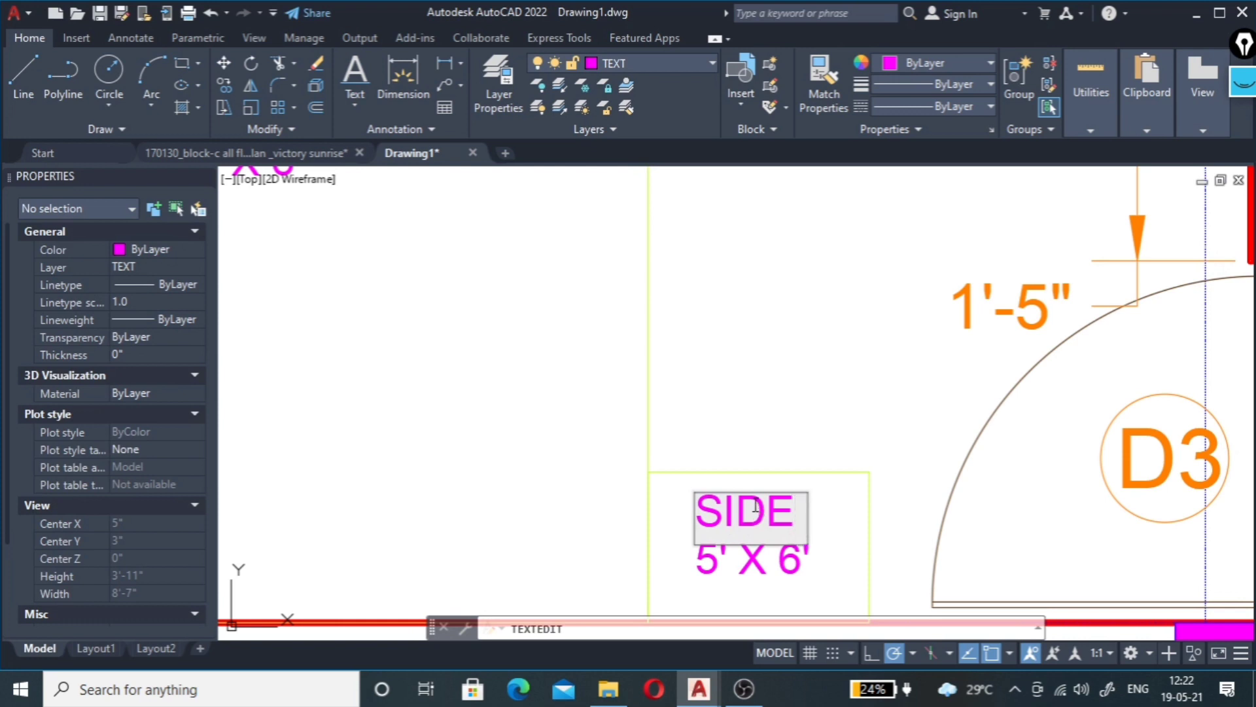
{"action": "type", "text": " TAB"}
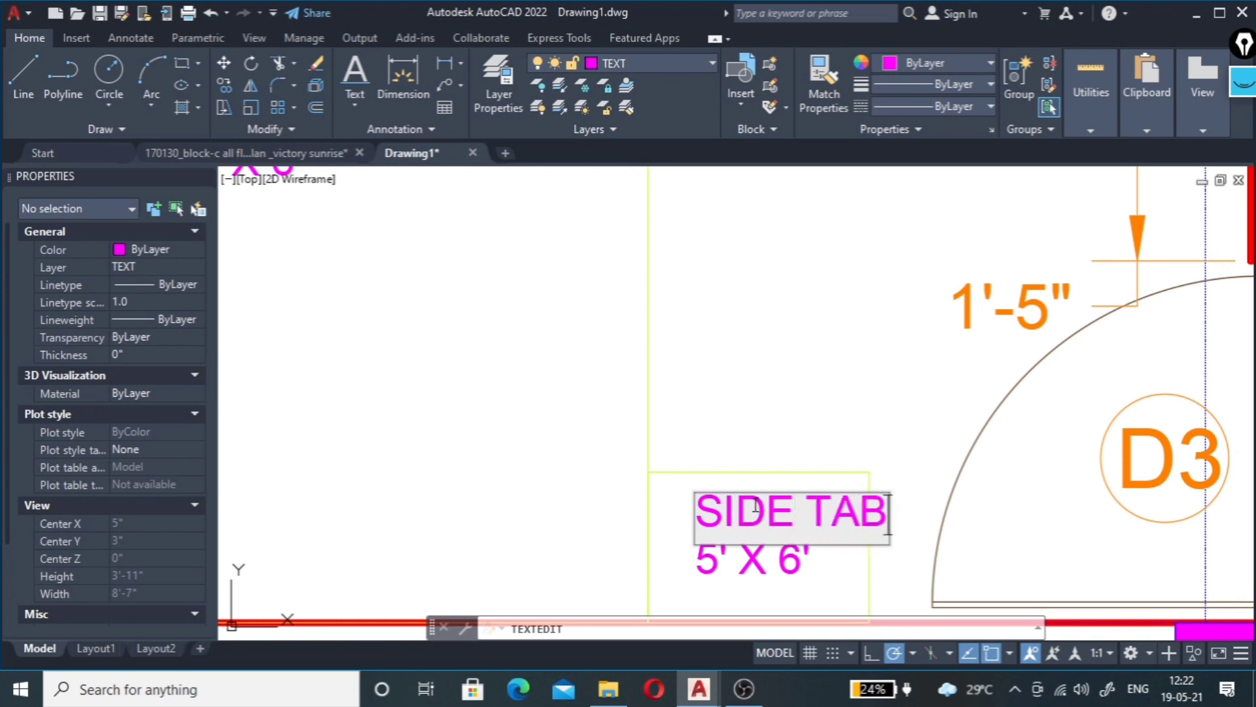
{"action": "type", "text": "LE"}
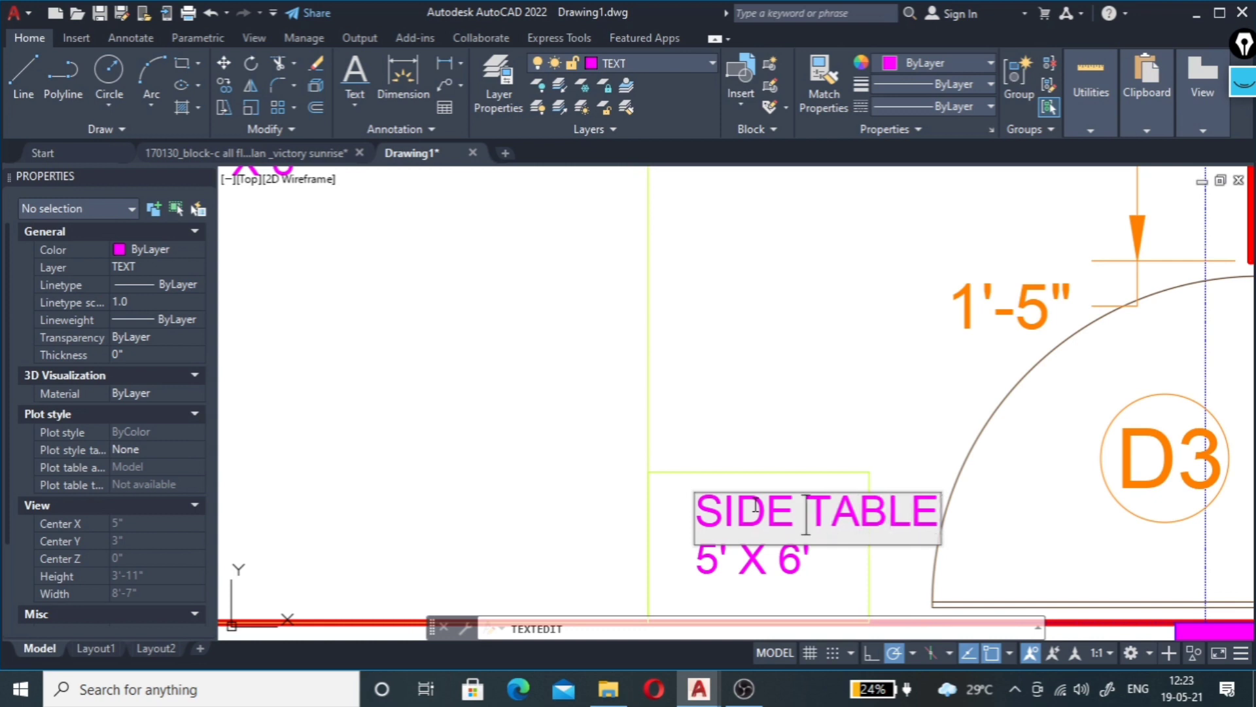
{"action": "key", "text": "Return"}
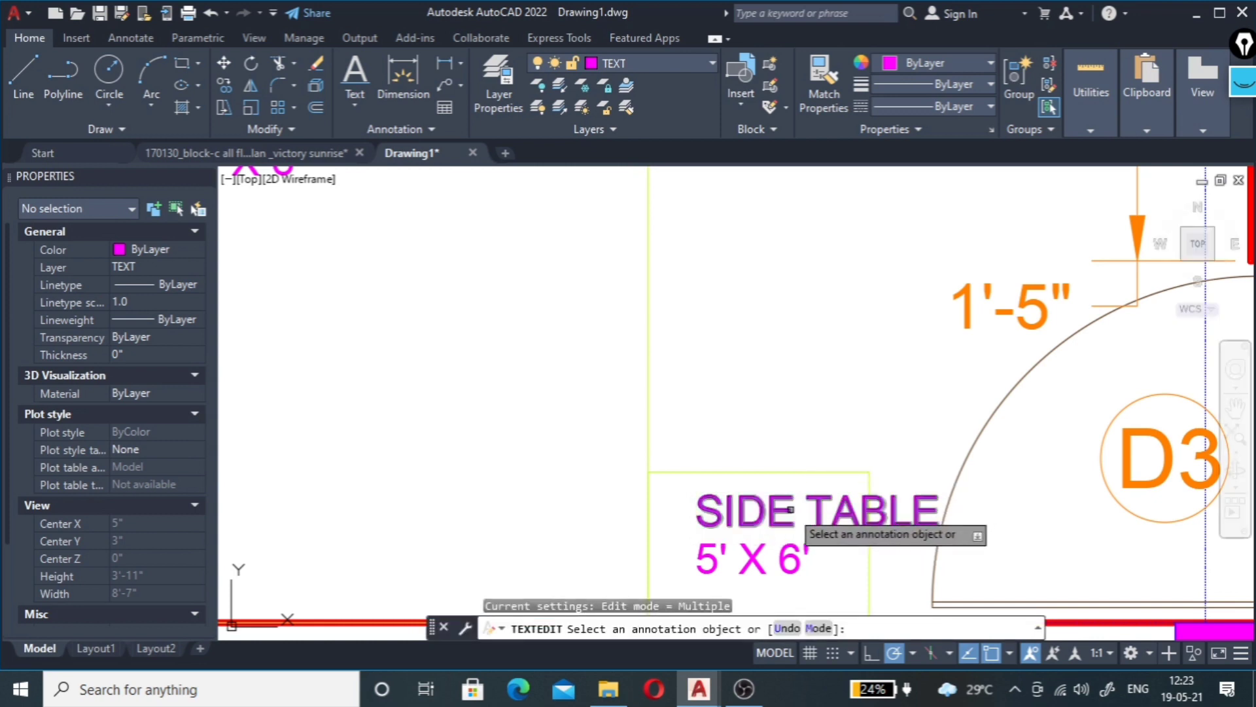
{"action": "key", "text": "Escape"}
{"action": "left_click", "coordinate": [782, 508]}
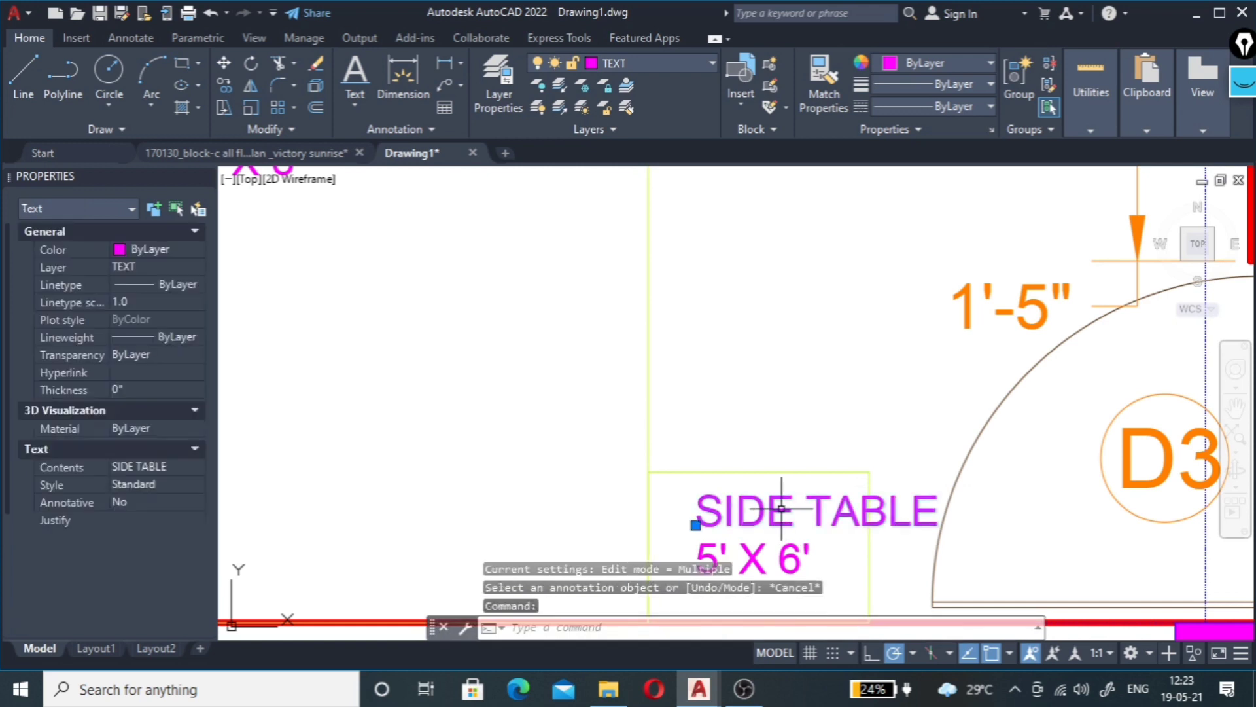
Step: Move SIDE TABLE to the box's left edge and set its height to 1.5"
{"action": "left_click", "coordinate": [695, 524]}
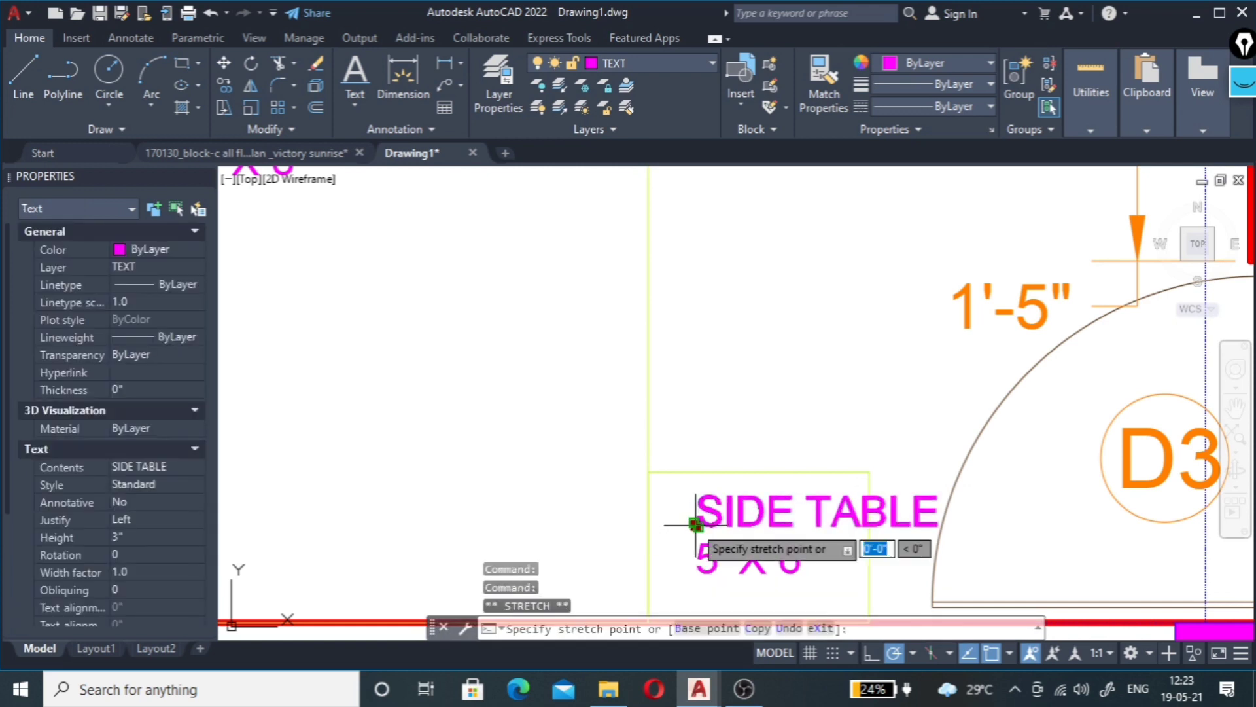
{"action": "left_click", "coordinate": [648, 525]}
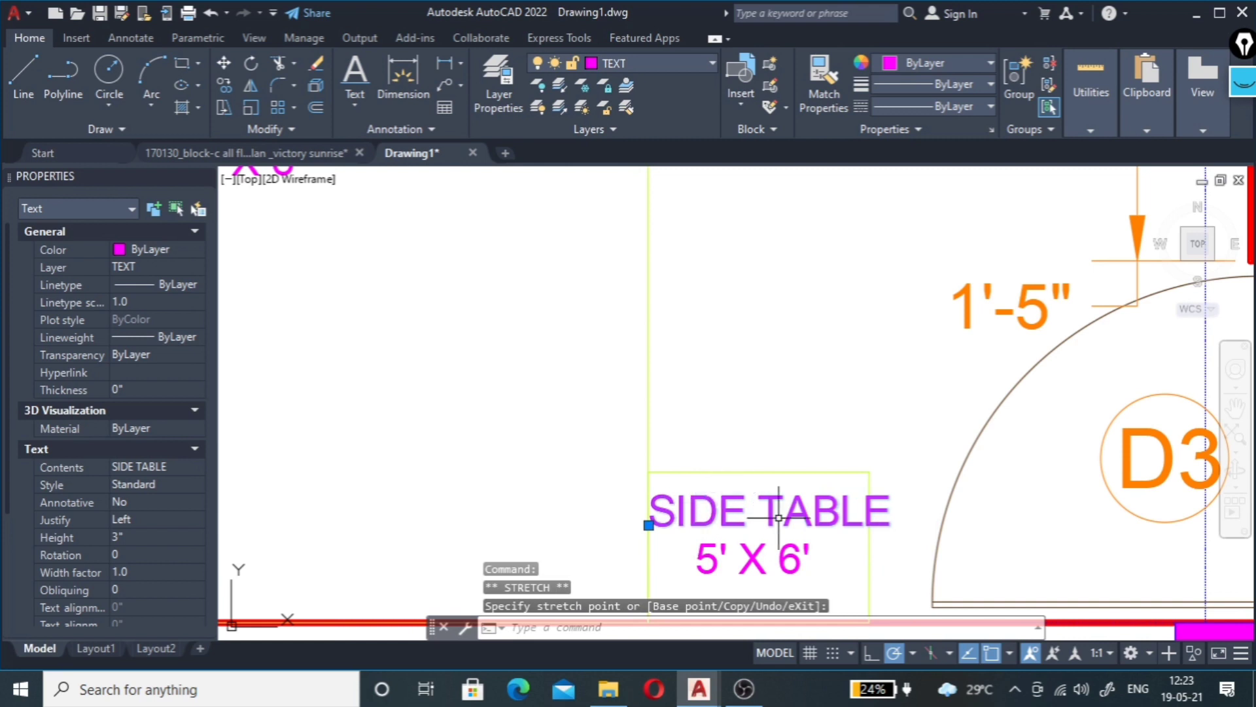
{"action": "left_click", "coordinate": [117, 539]}
{"action": "type", "text": "1.5"}
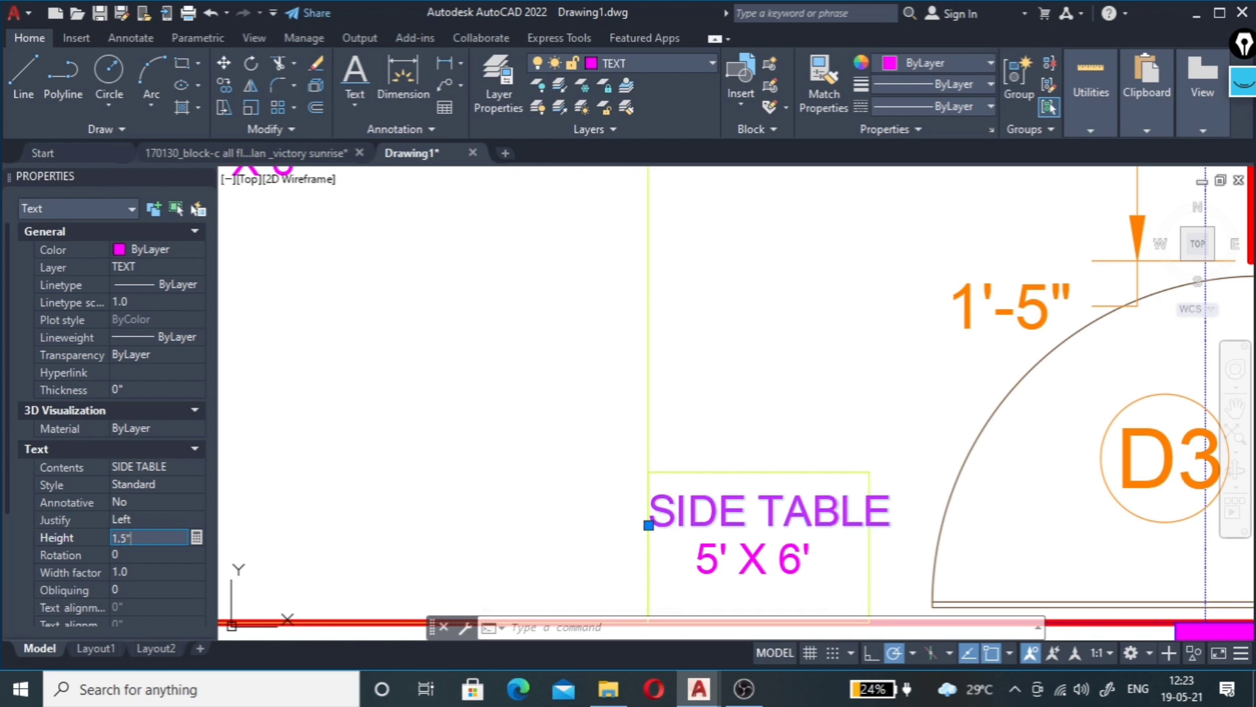
{"action": "key", "text": "Tab"}
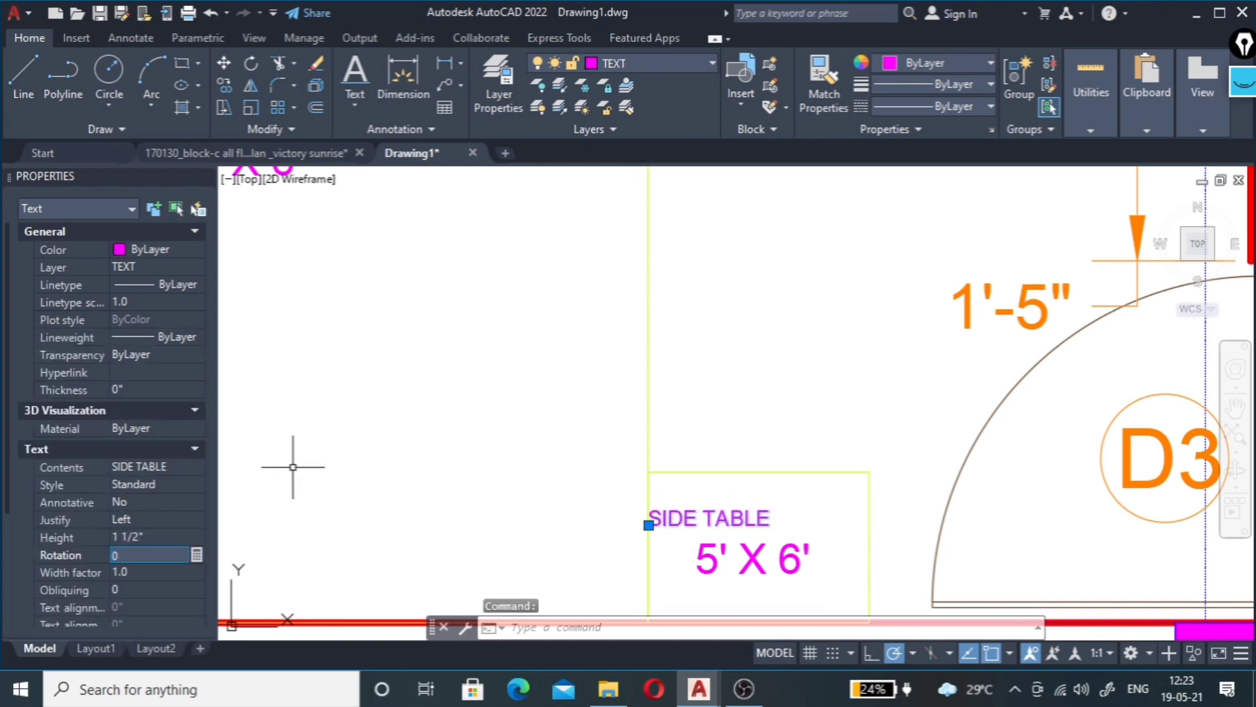
Step: Select the copied 5' X 6' line and open it for editing
{"action": "left_click", "coordinate": [753, 559]}
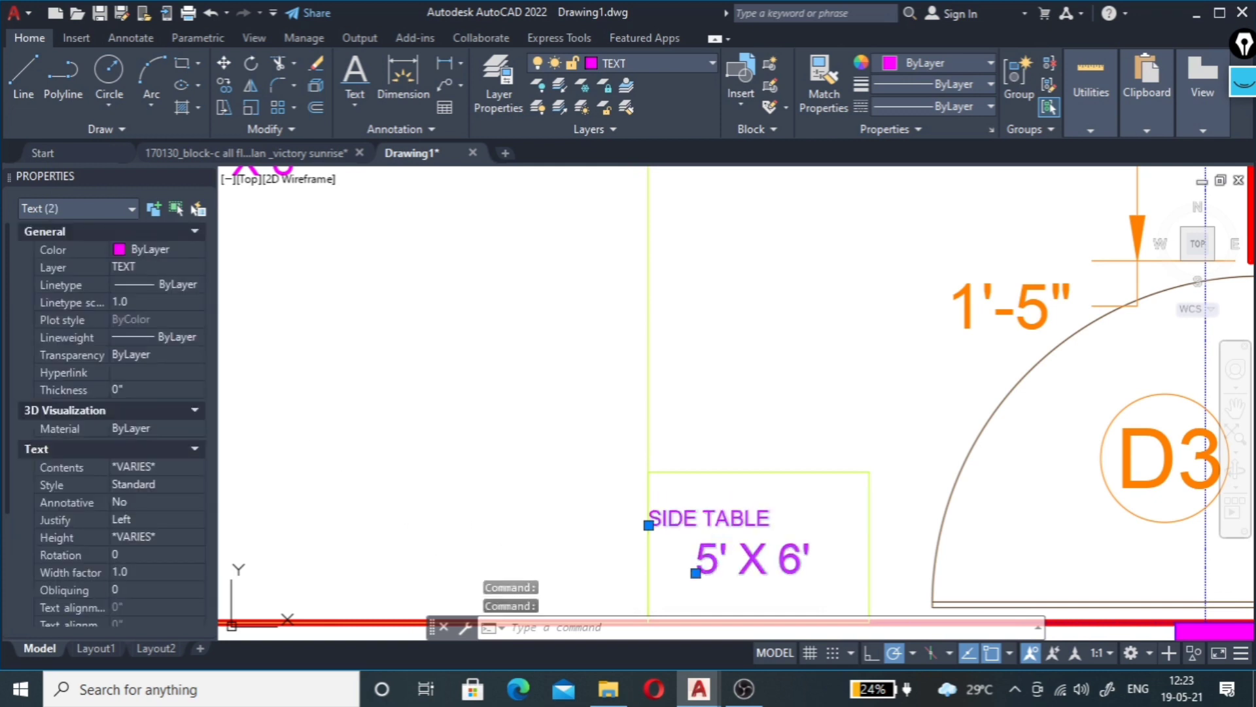
{"action": "key", "text": "ctrl+shift+p"}
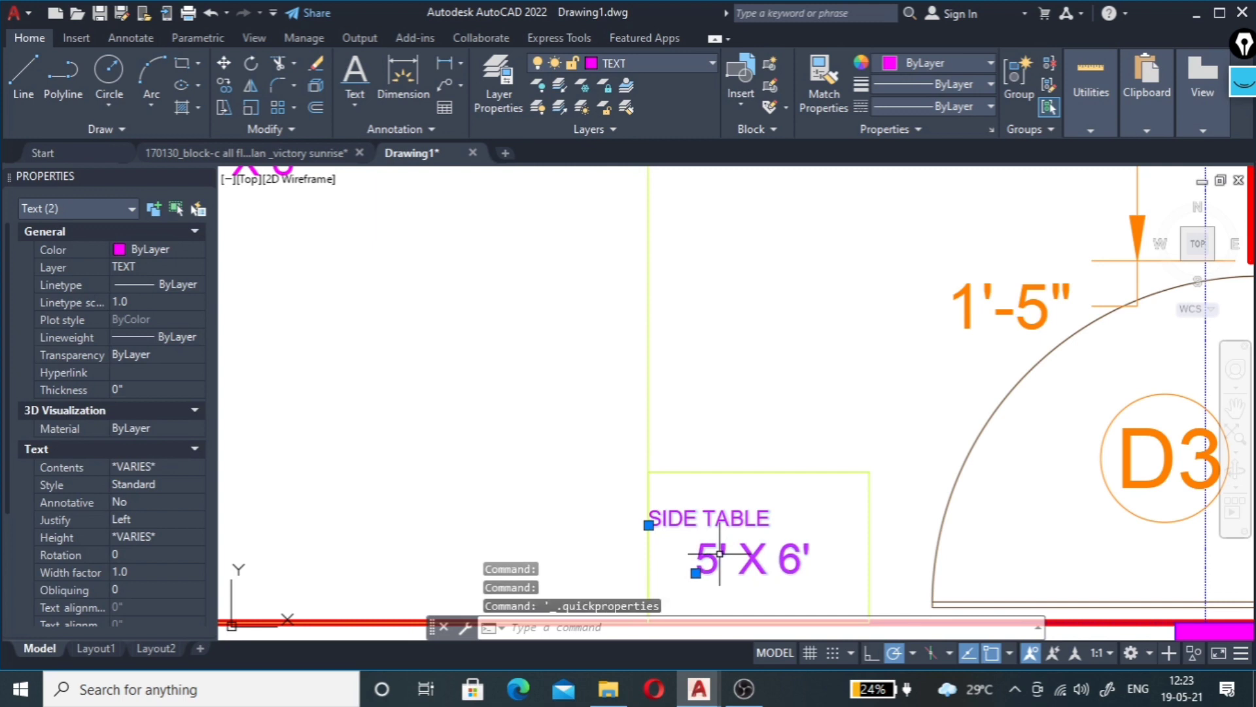
{"action": "left_click", "coordinate": [805, 567]}
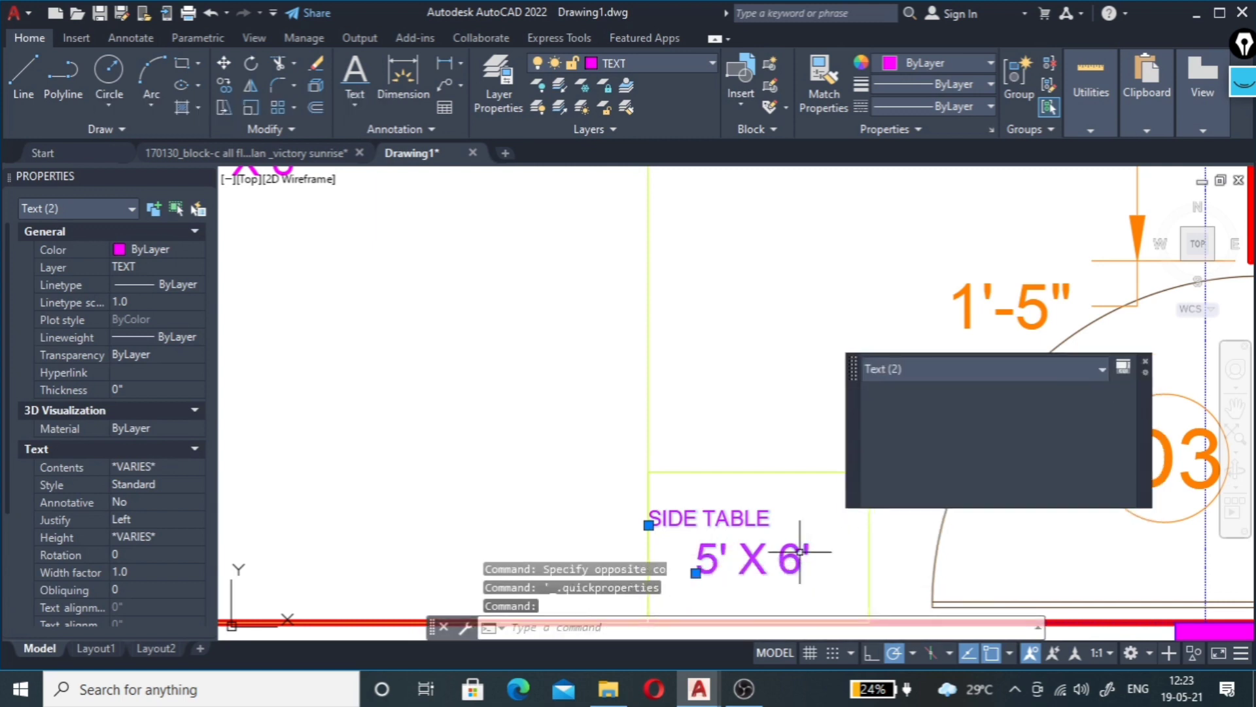
{"action": "key", "text": "Escape"}
{"action": "left_click", "coordinate": [795, 553]}
{"action": "key", "text": "Escape"}
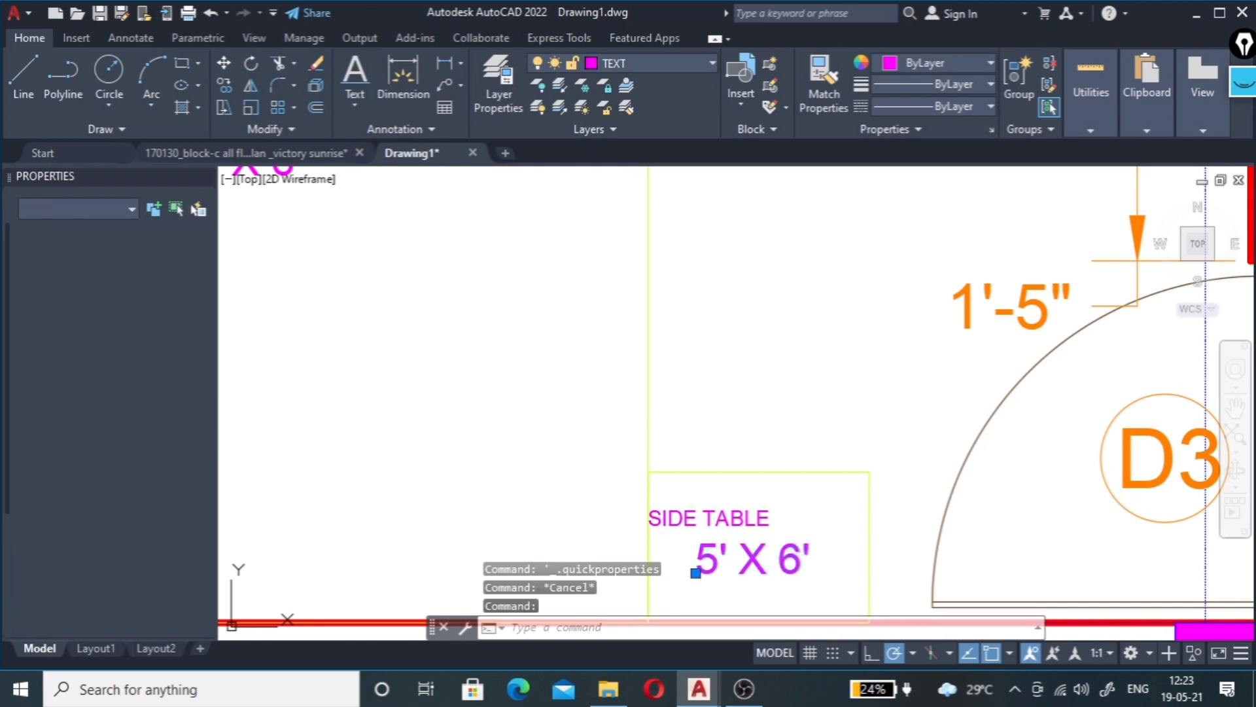
{"action": "double_click", "coordinate": [794, 555]}
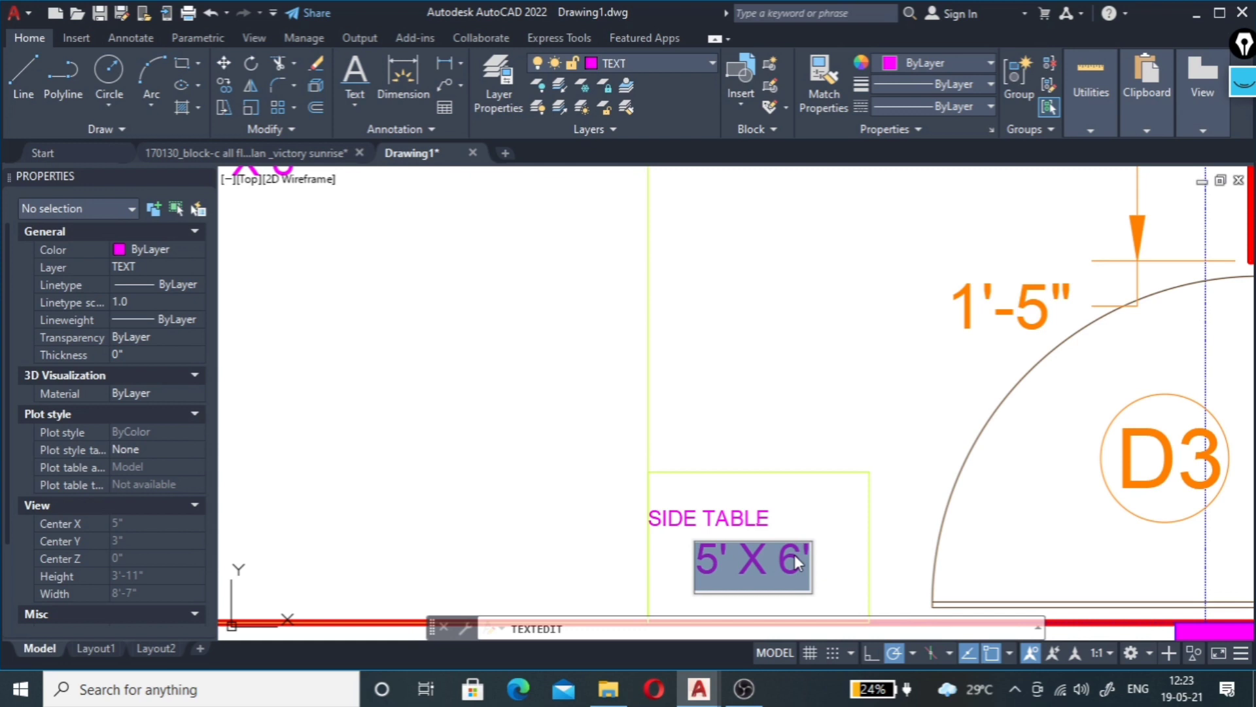
Step: Change the side table size text to 1'10" X 1'3"
{"action": "type", "text": "1'10\""}
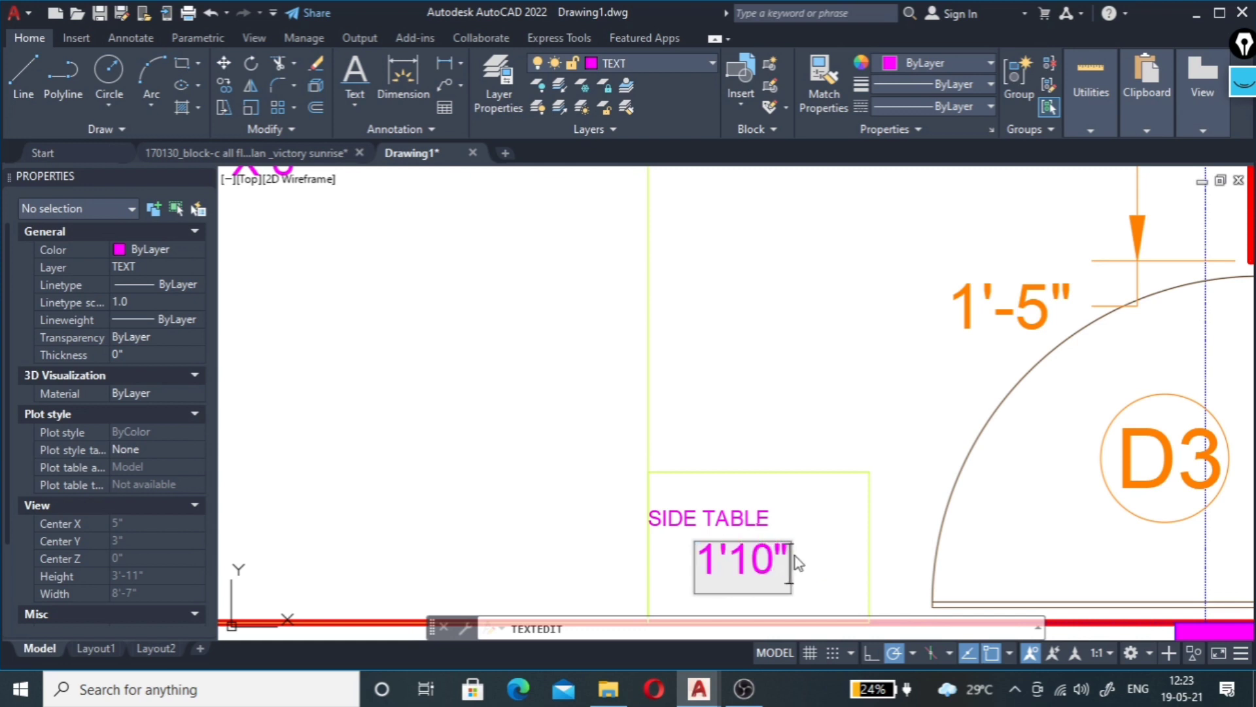
{"action": "type", "text": " X 1"}
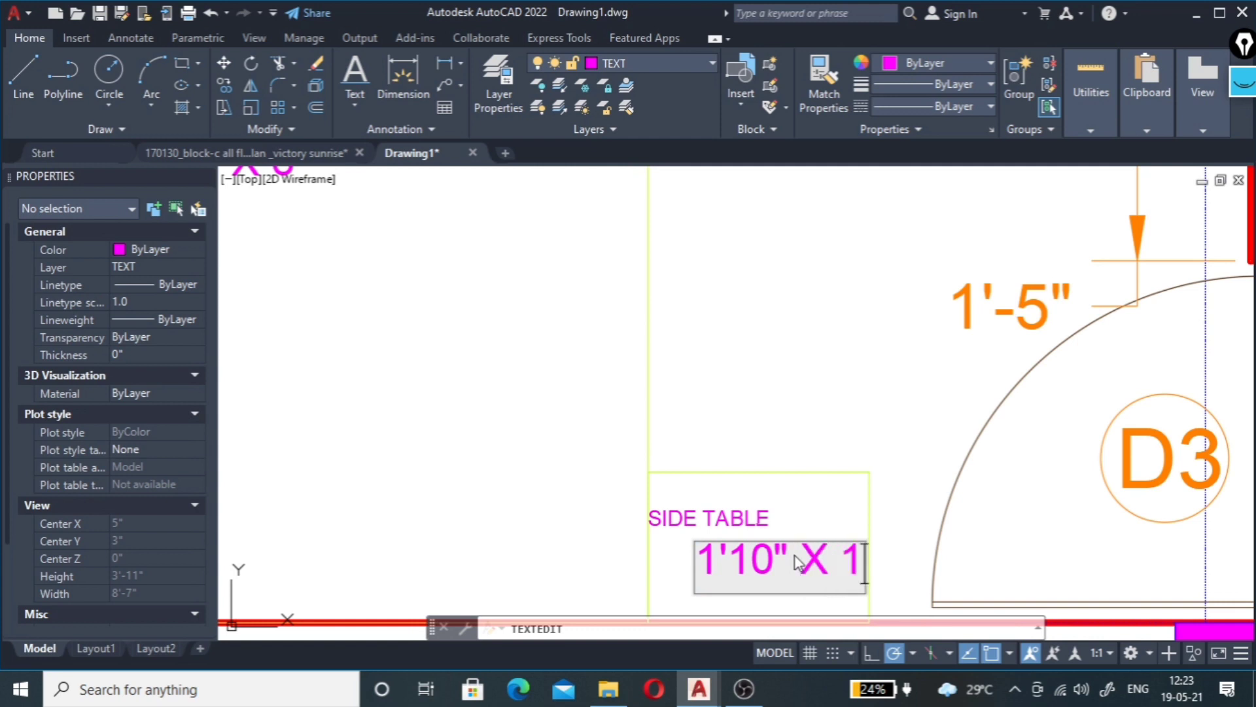
{"action": "type", "text": "'3\""}
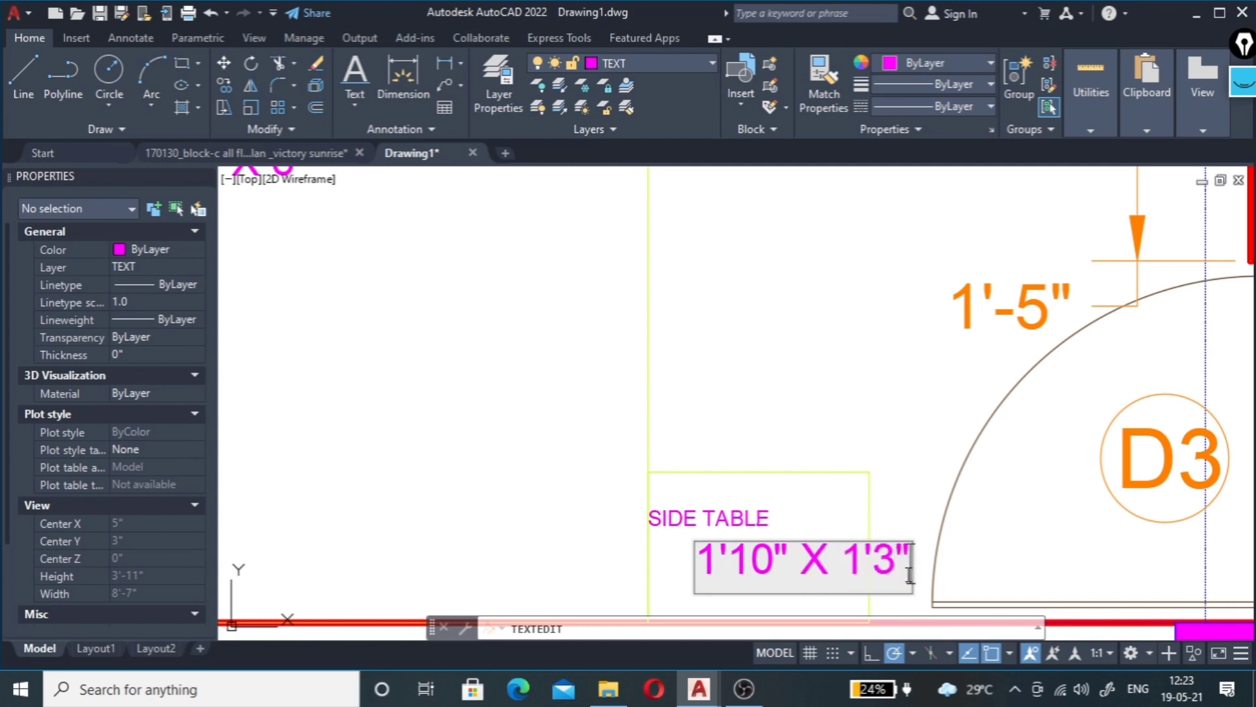
{"action": "key", "text": "ctrl+a"}
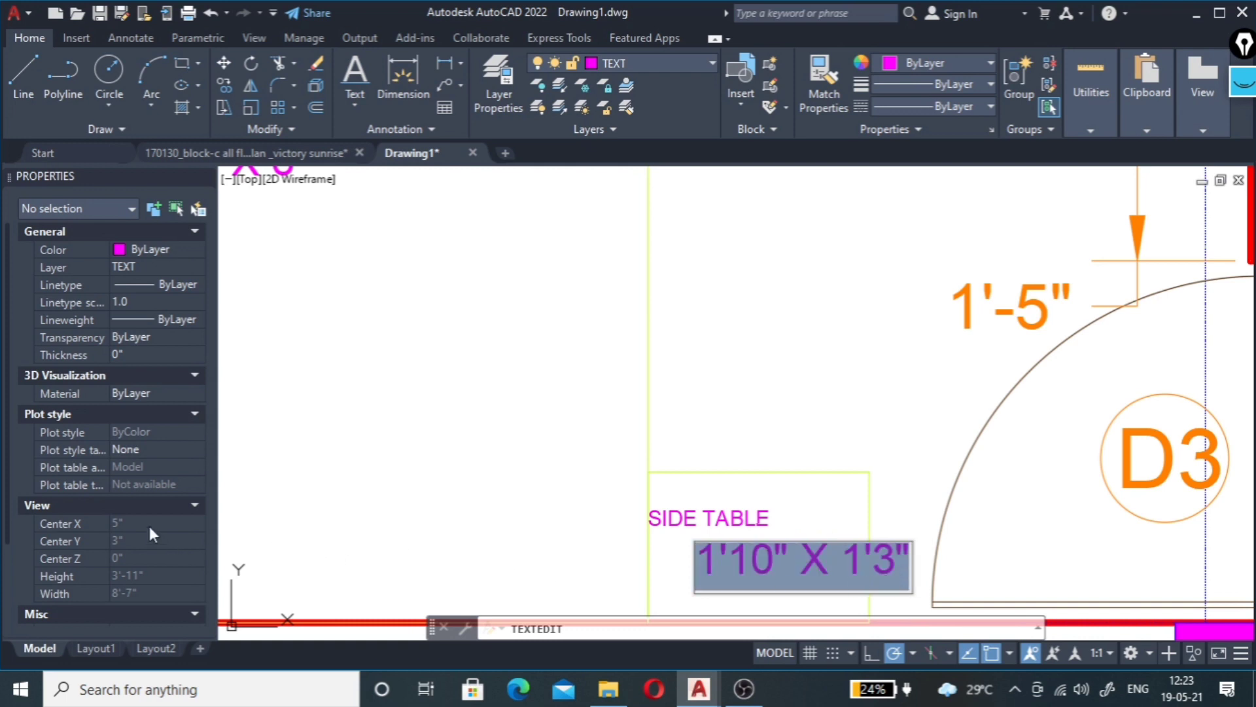
{"action": "key", "text": "Return"}
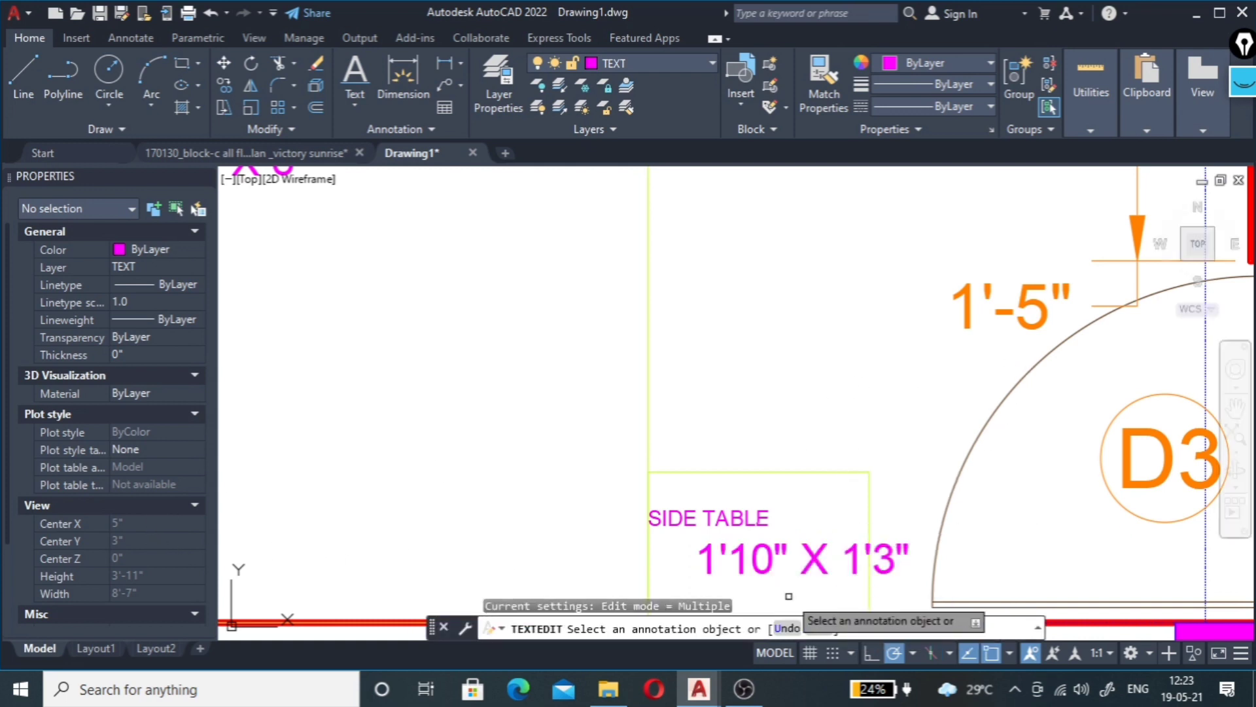
{"action": "key", "text": "Escape"}
Step: Set the 1'10" X 1'3" label's text height to 1.5 in Properties
{"action": "left_click", "coordinate": [754, 560]}
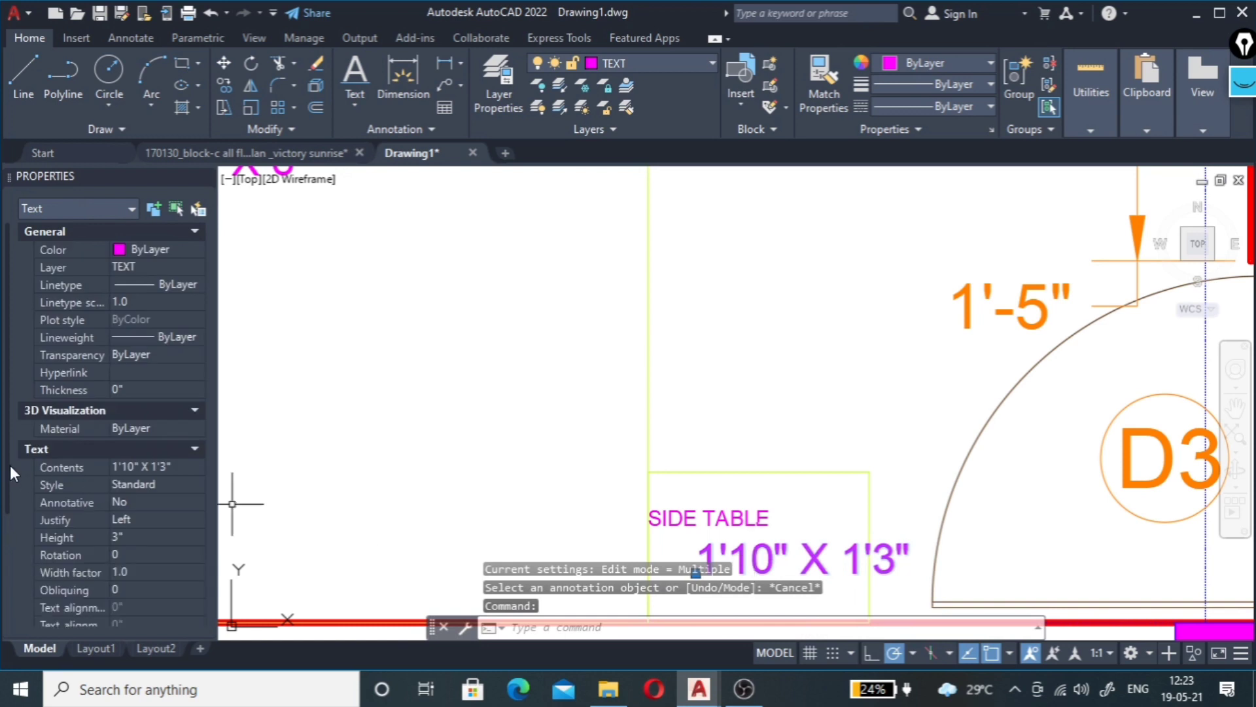
{"action": "left_click", "coordinate": [140, 538]}
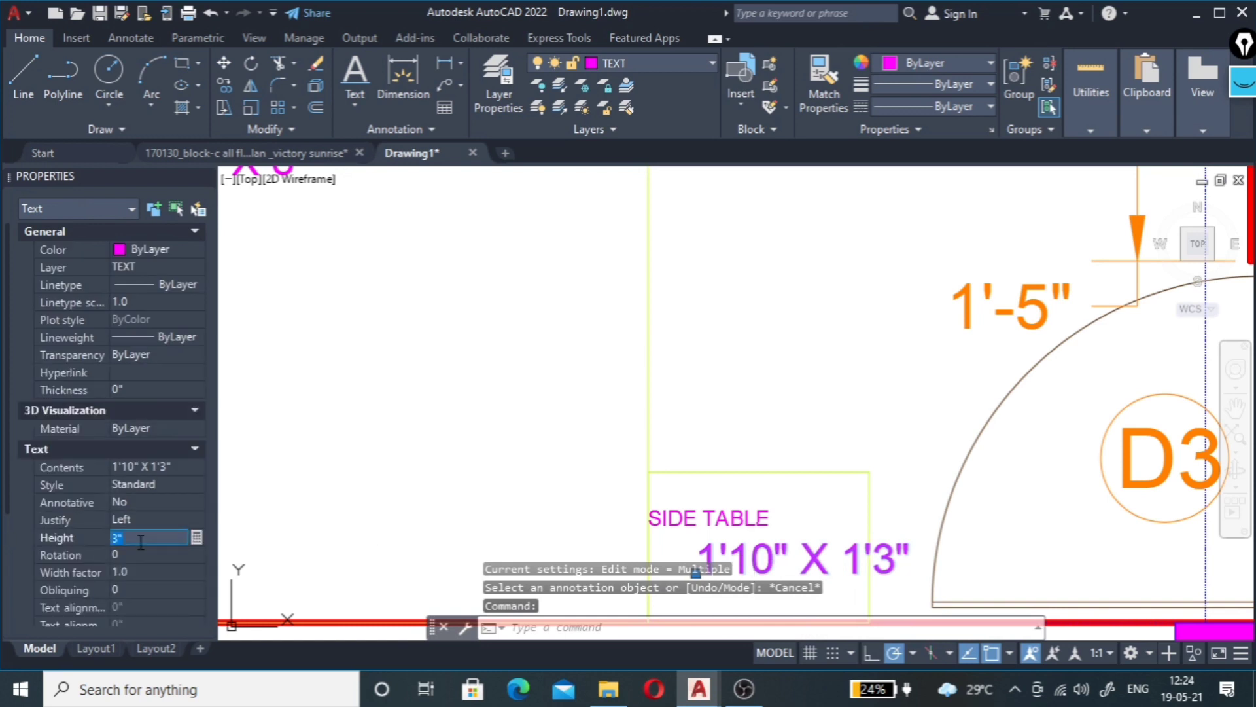
{"action": "type", "text": "1.5"}
{"action": "key", "text": "Tab"}
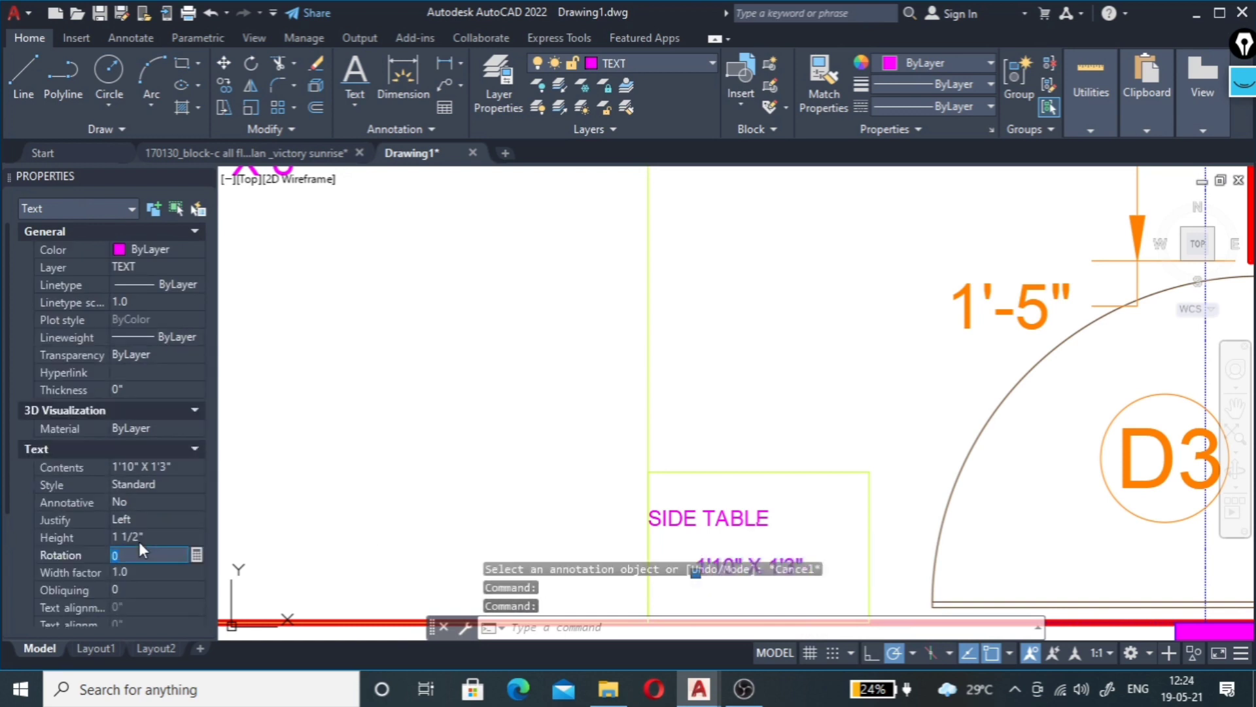
{"action": "key", "text": "Escape"}
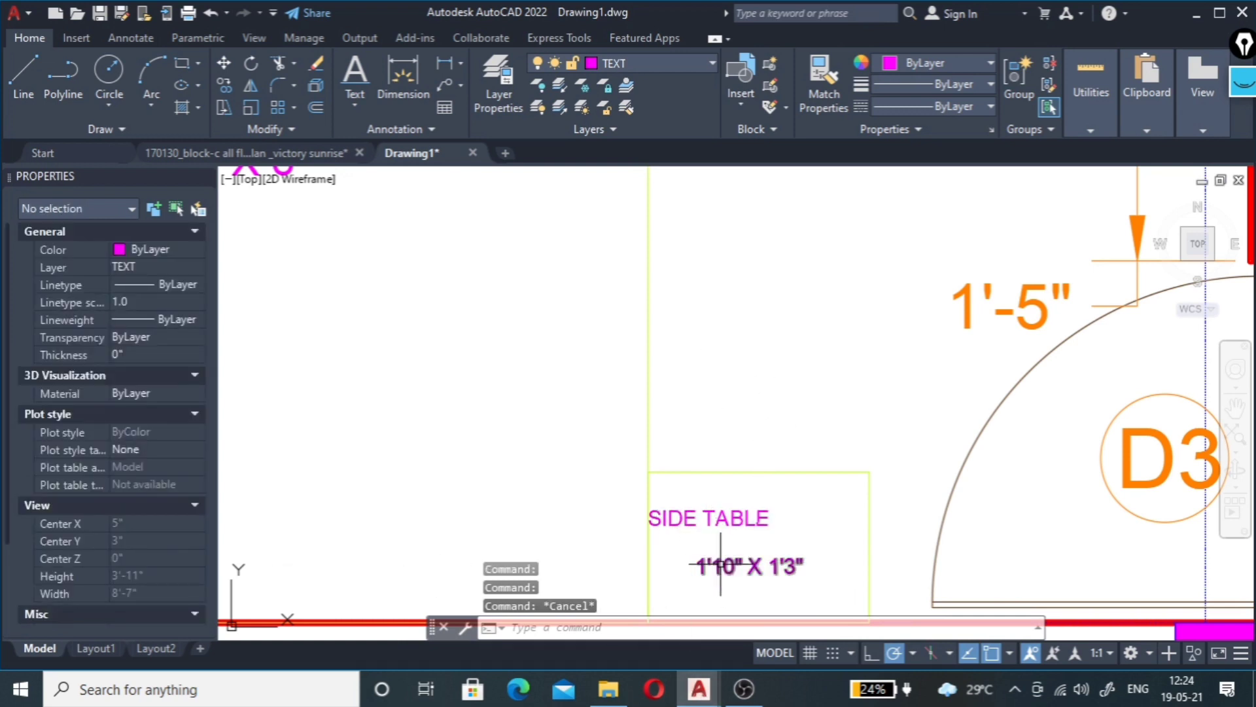
Step: Select the SIDE TABLE label and begin repositioning it
{"action": "left_click", "coordinate": [695, 567]}
{"action": "key", "text": "Escape"}
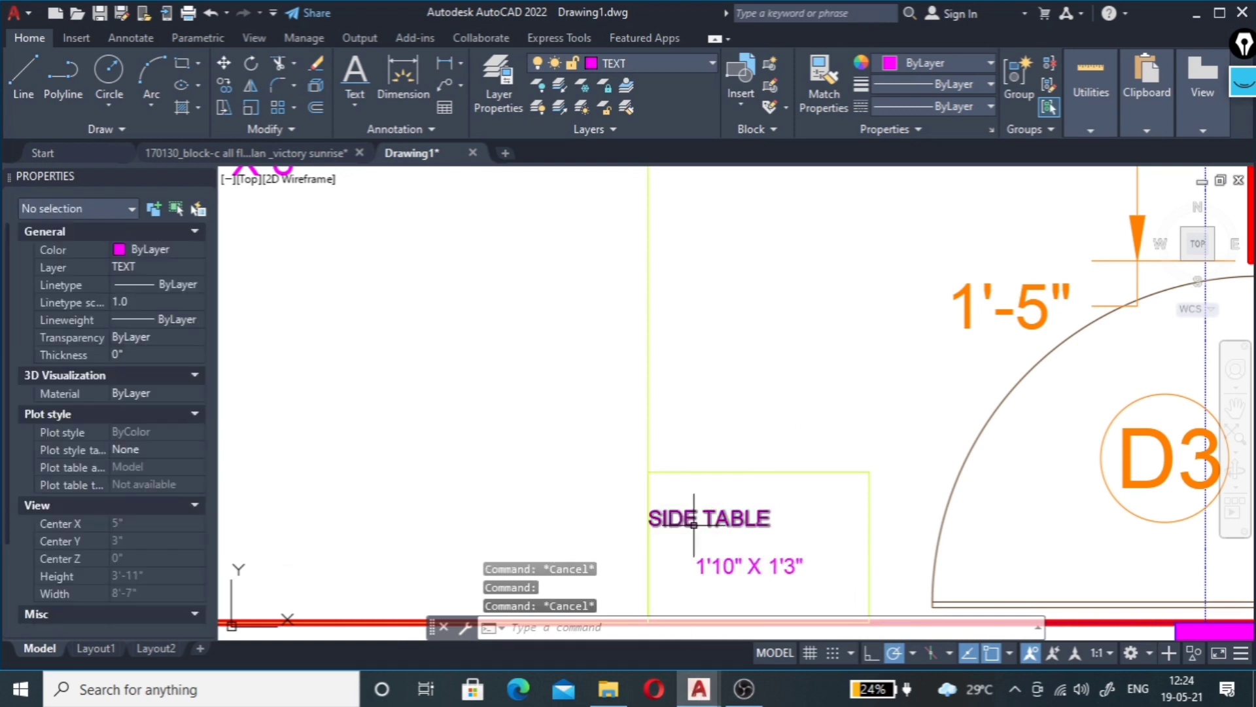
{"action": "left_click", "coordinate": [653, 518]}
{"action": "left_click", "coordinate": [648, 524]}
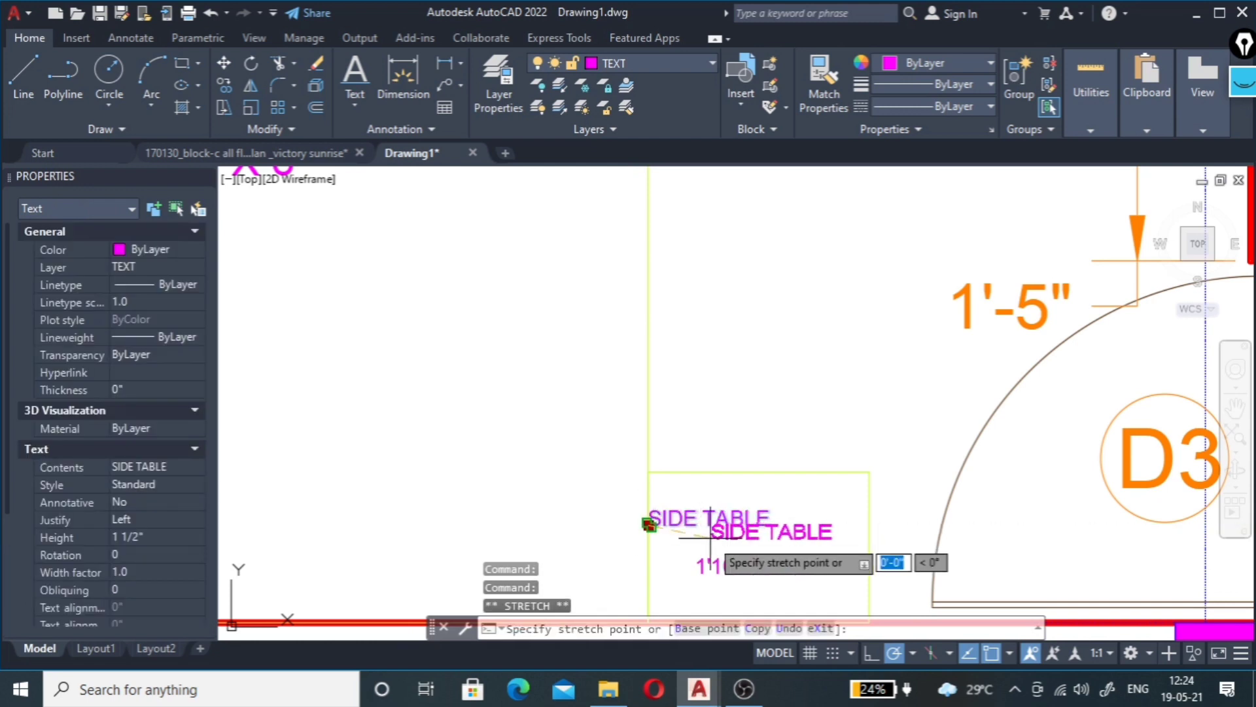
Step: Select the BED and 5' X 6' text lines for copying
{"action": "key", "text": "Escape"}
{"action": "scroll", "coordinate": [665, 443], "scroll_direction": "down", "scroll_amount": 1}
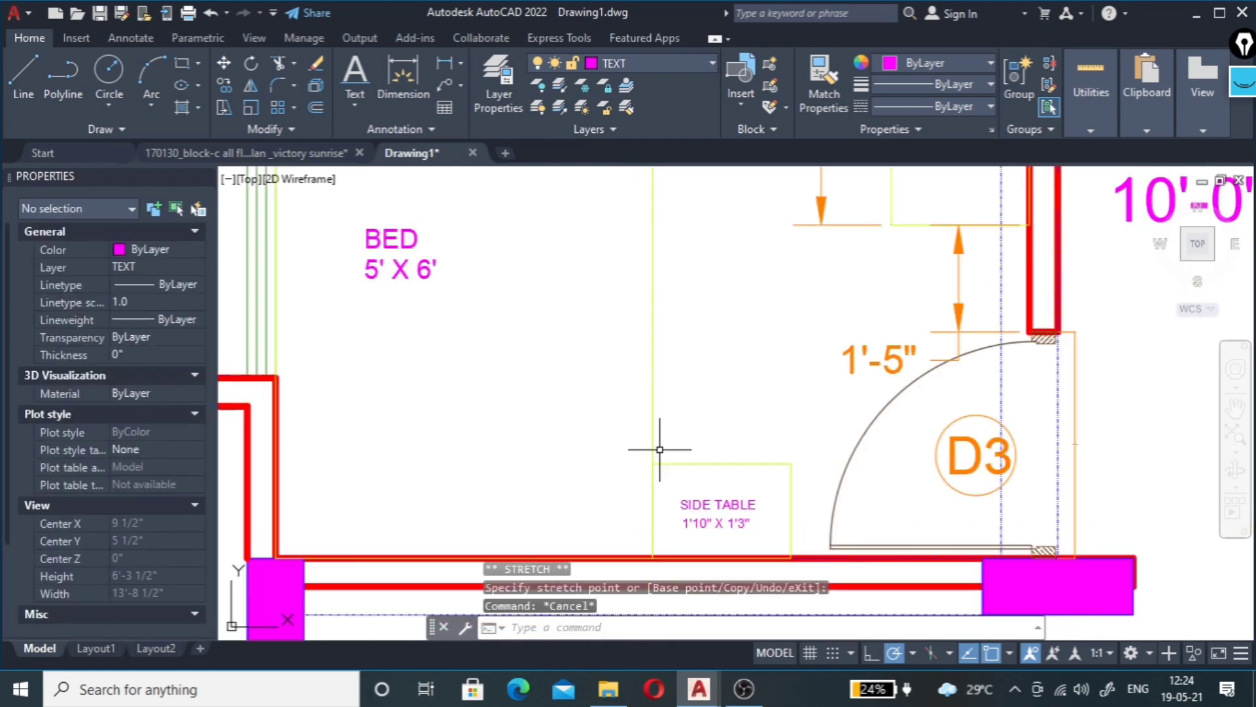
{"action": "scroll", "coordinate": [704, 455], "scroll_direction": "down", "scroll_amount": 3}
{"action": "scroll", "coordinate": [704, 454], "scroll_direction": "down", "scroll_amount": 1}
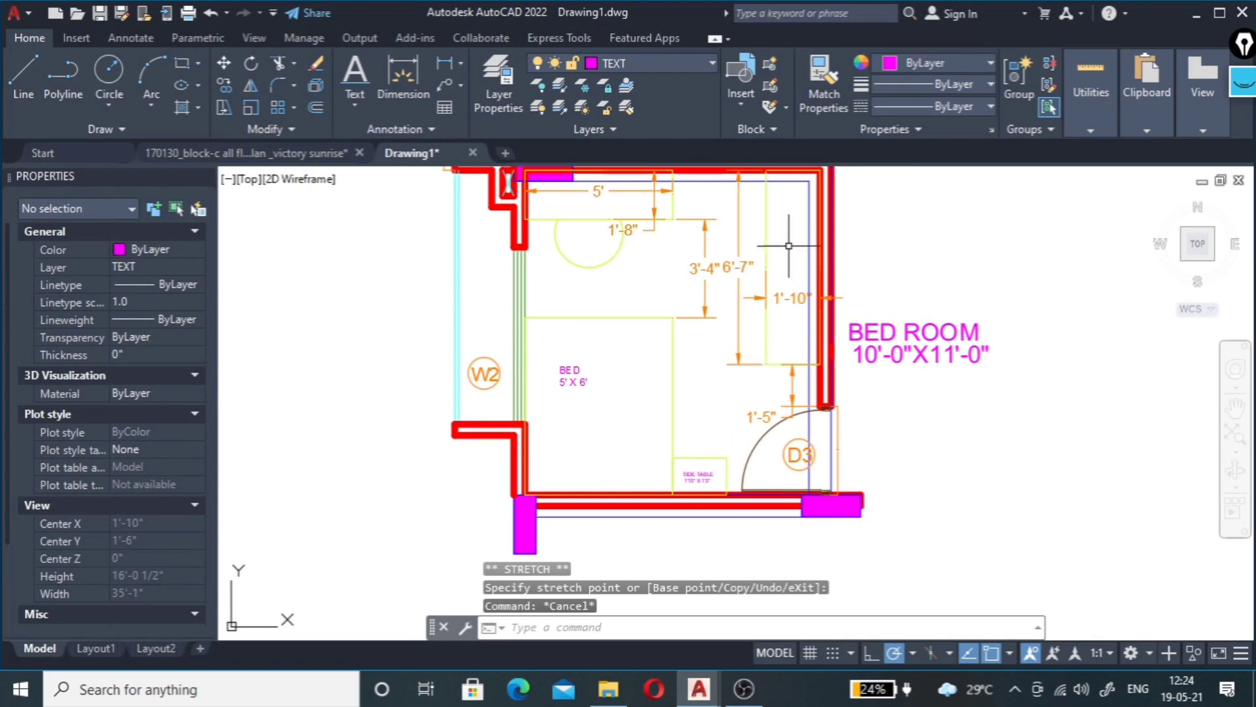
{"action": "scroll", "coordinate": [773, 265], "scroll_direction": "up", "scroll_amount": 3}
{"action": "scroll", "coordinate": [655, 408], "scroll_direction": "down", "scroll_amount": 2}
{"action": "scroll", "coordinate": [541, 386], "scroll_direction": "down", "scroll_amount": 2}
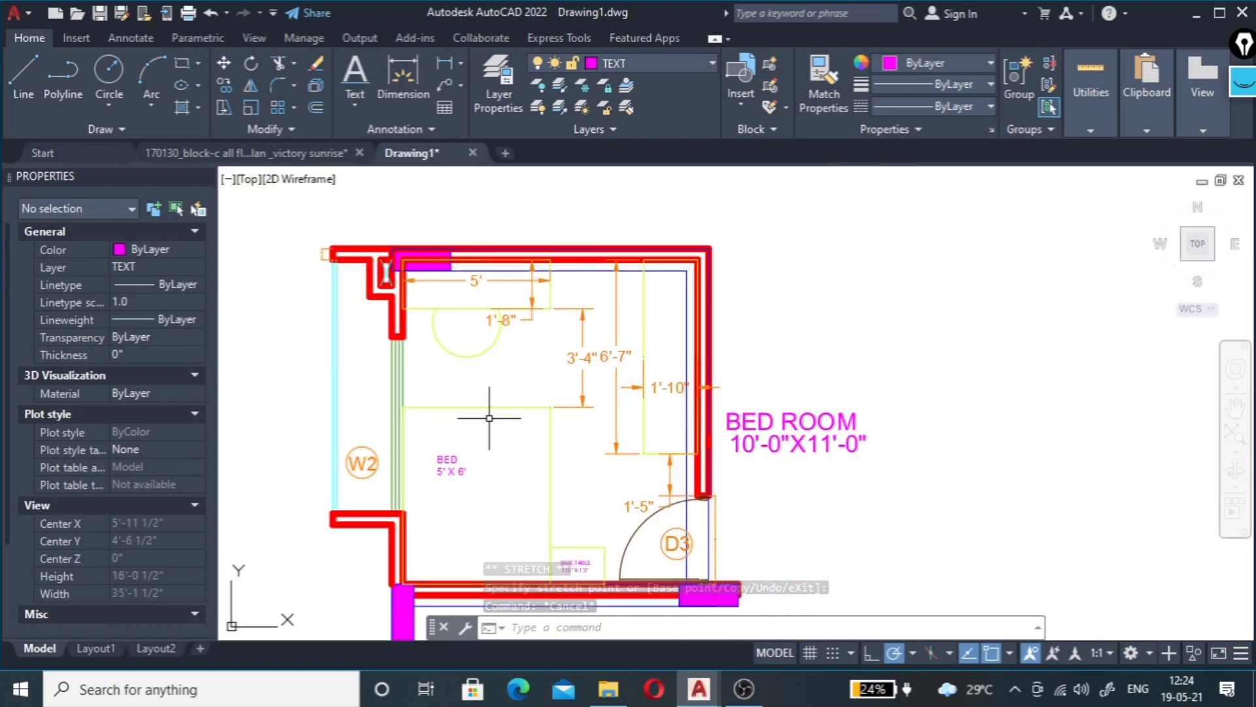
{"action": "left_click", "coordinate": [447, 456]}
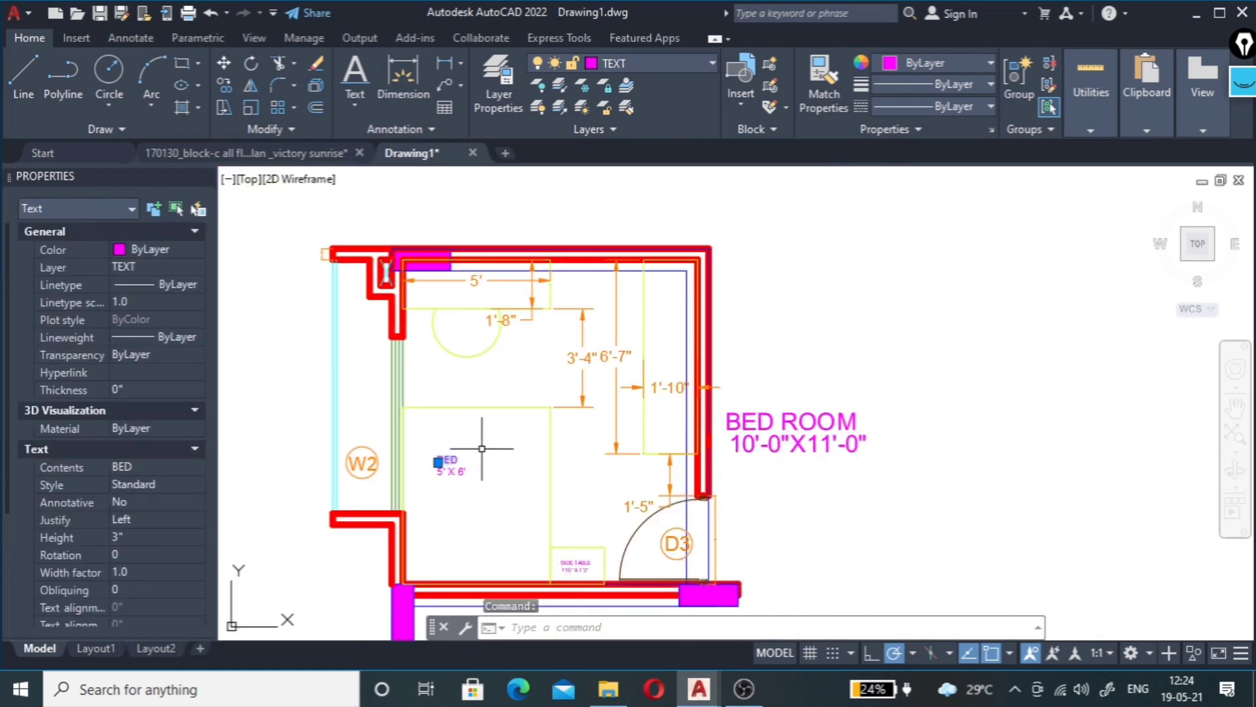
{"action": "left_click", "coordinate": [464, 482]}
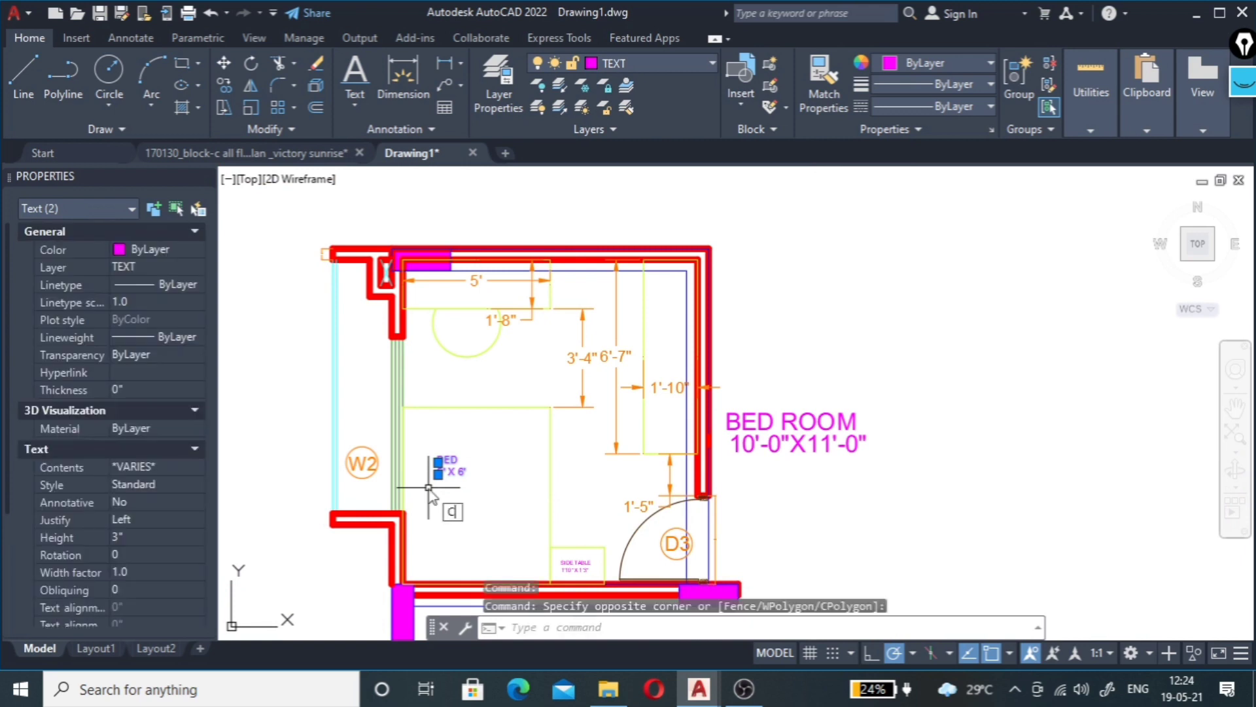
{"action": "key", "text": "Return"}
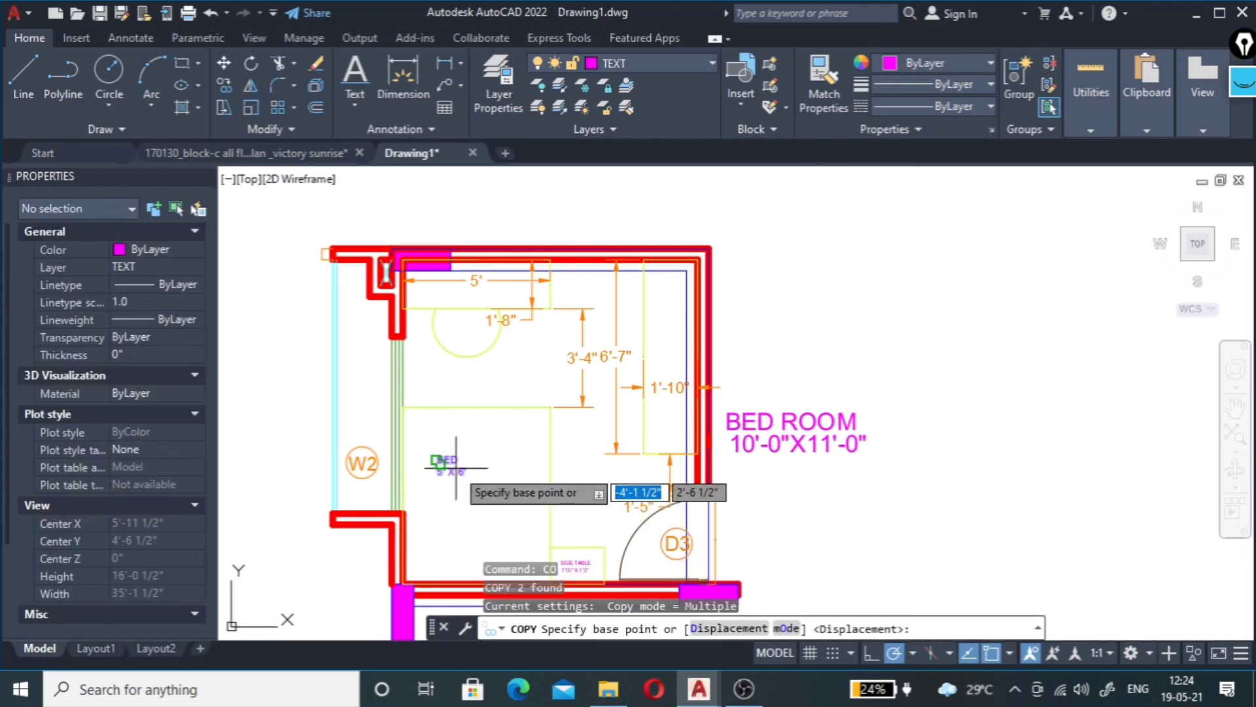
Step: Place copies of the bed label near the room's top and its right wall
{"action": "left_click", "coordinate": [437, 462]}
{"action": "scroll", "coordinate": [704, 353], "scroll_direction": "up", "scroll_amount": 8}
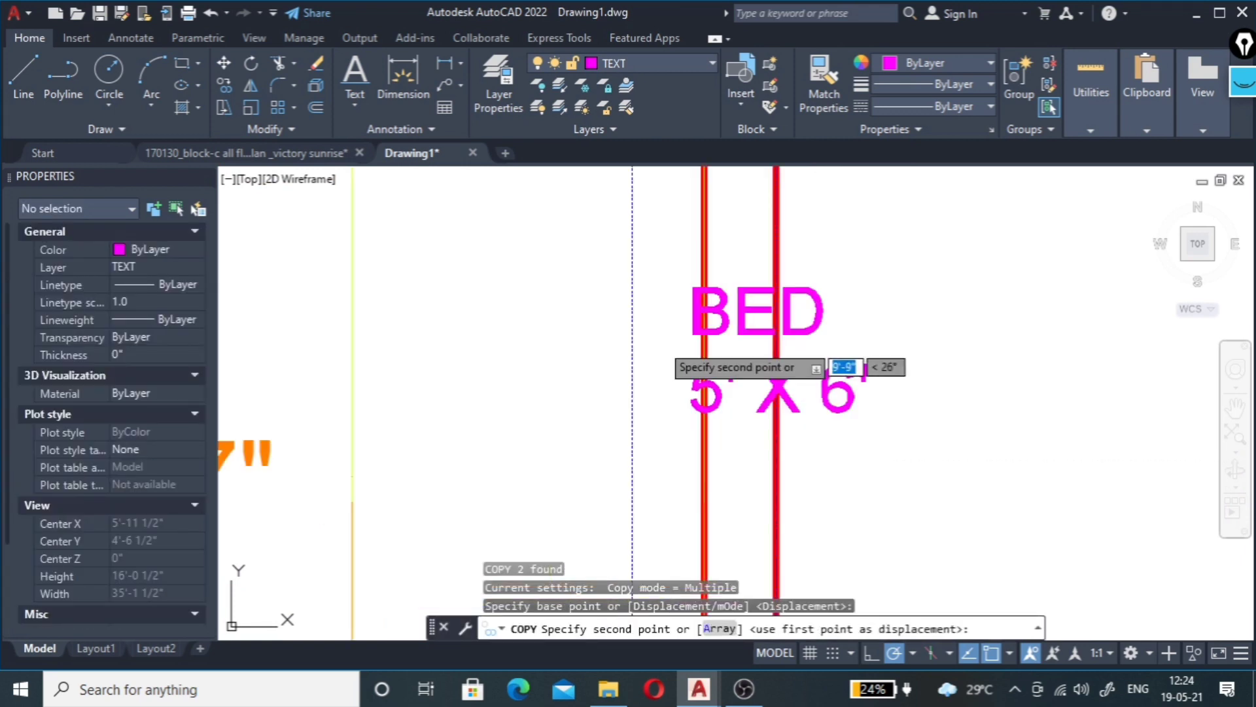
{"action": "scroll", "coordinate": [529, 380], "scroll_direction": "down", "scroll_amount": 8}
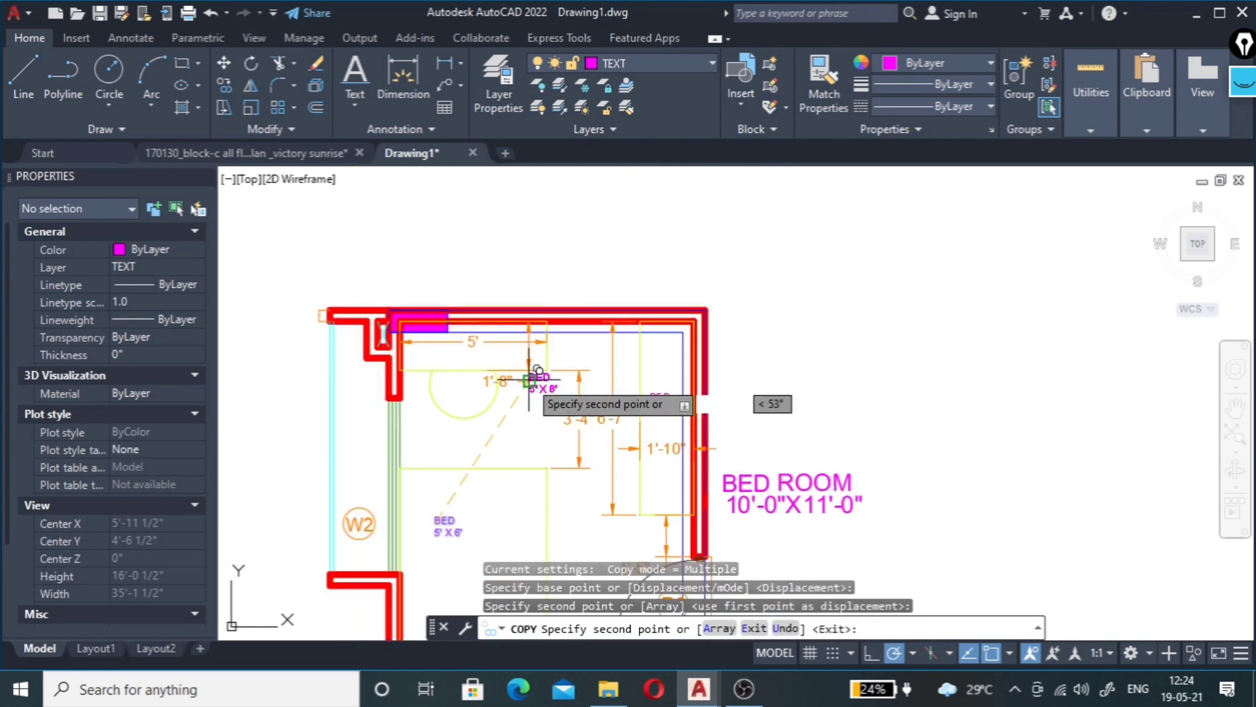
{"action": "scroll", "coordinate": [529, 380], "scroll_direction": "up", "scroll_amount": 8}
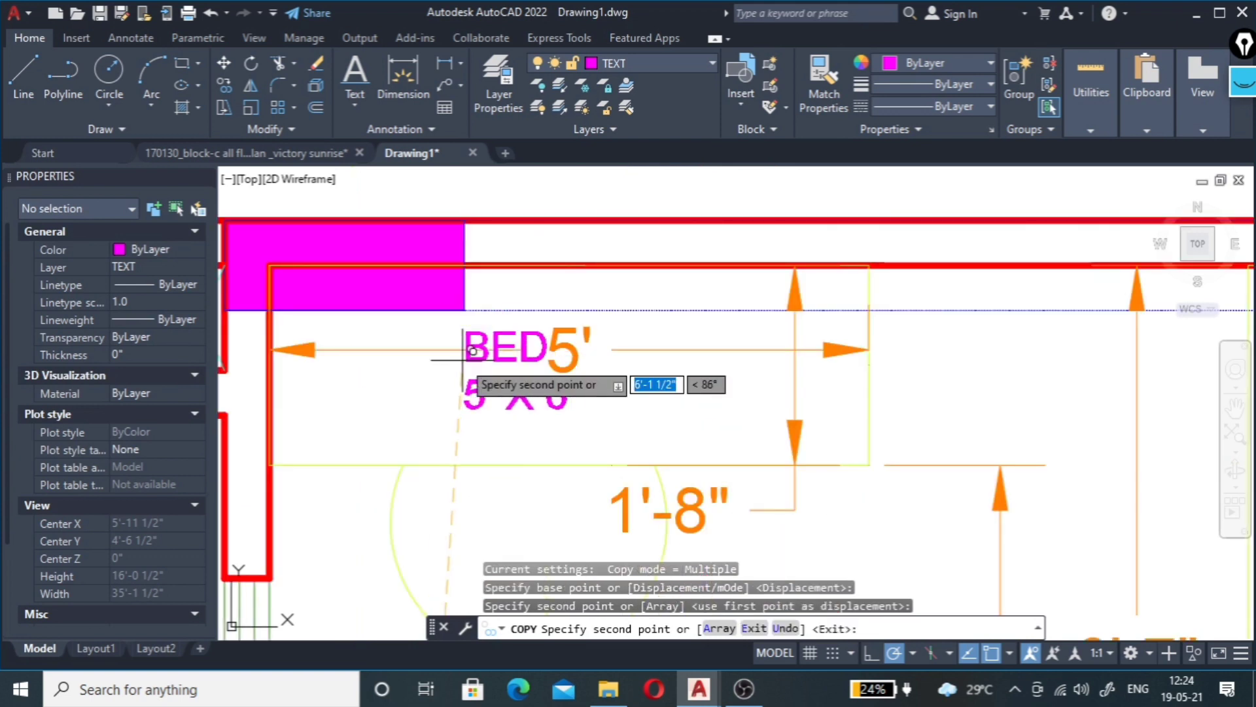
{"action": "left_click", "coordinate": [465, 342]}
{"action": "scroll", "coordinate": [506, 422], "scroll_direction": "down", "scroll_amount": 6}
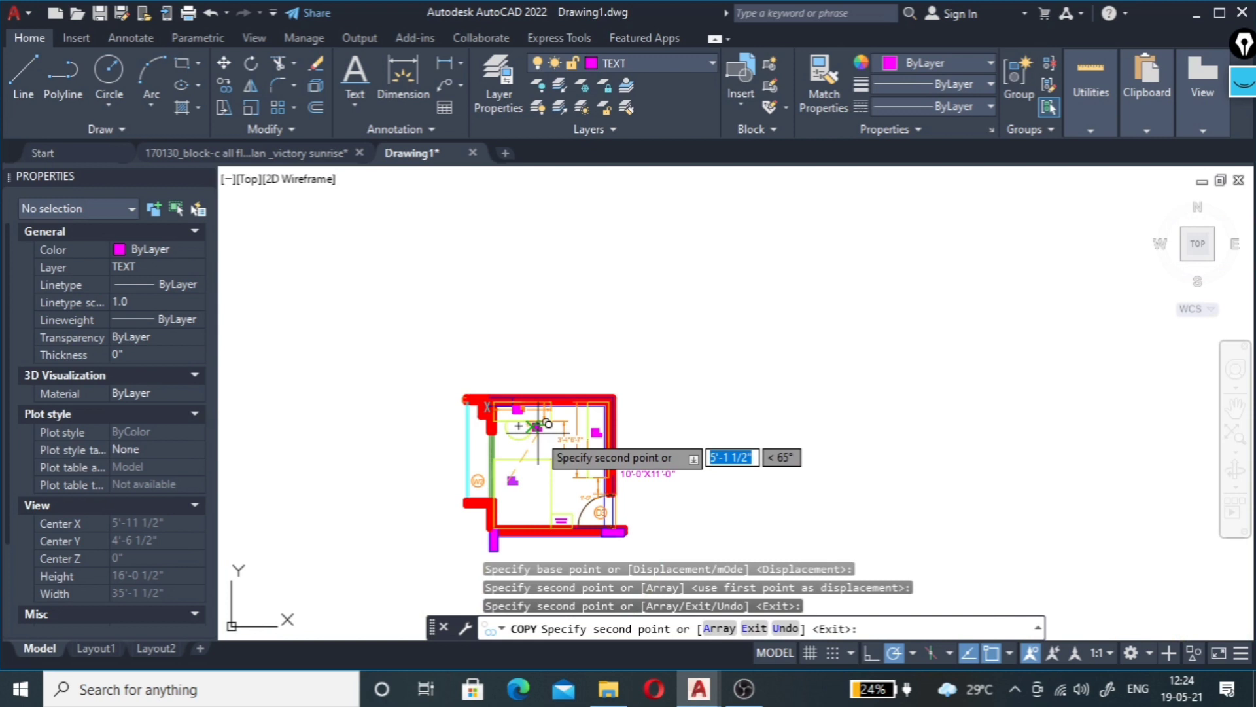
{"action": "scroll", "coordinate": [538, 426], "scroll_direction": "up", "scroll_amount": 5}
{"action": "key", "text": "Escape"}
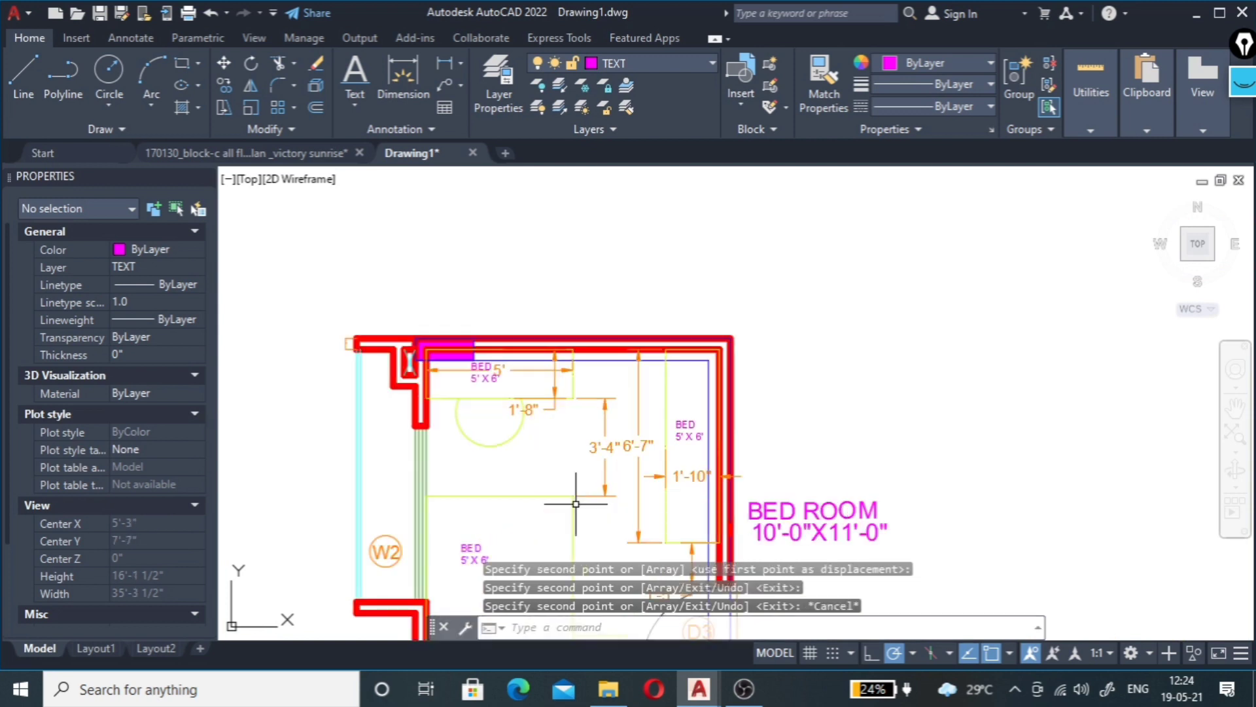
{"action": "scroll", "coordinate": [611, 477], "scroll_direction": "up", "scroll_amount": 2}
{"action": "scroll", "coordinate": [655, 452], "scroll_direction": "up", "scroll_amount": 2}
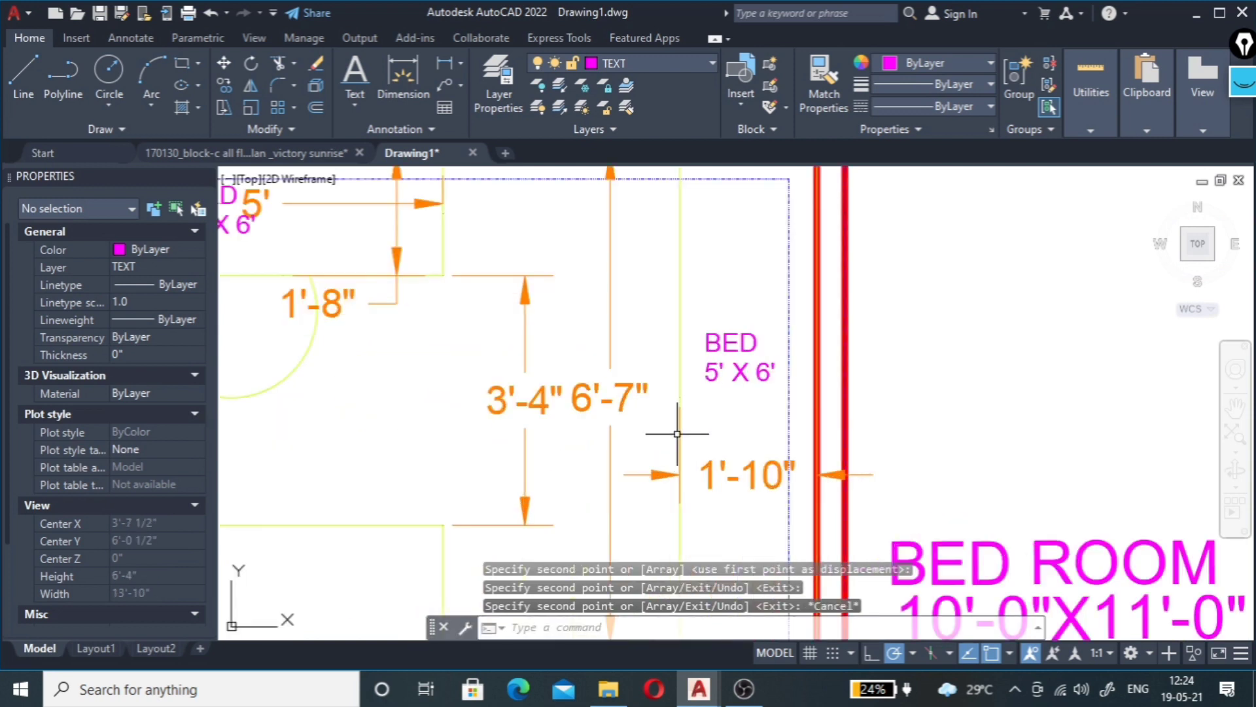
{"action": "left_click", "coordinate": [712, 339]}
Step: Reword the right-wall label copy to WARDROBE with size 6'7" X 1'10"
{"action": "double_click", "coordinate": [752, 347]}
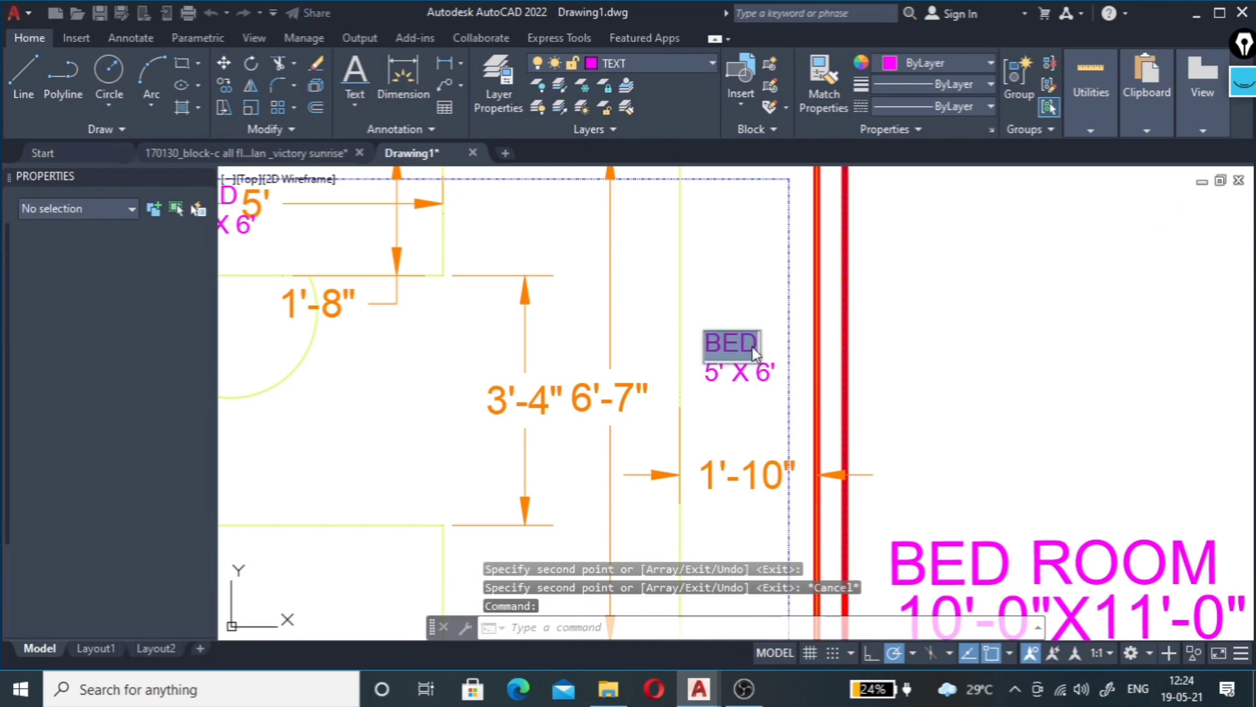
{"action": "type", "text": "WARD"}
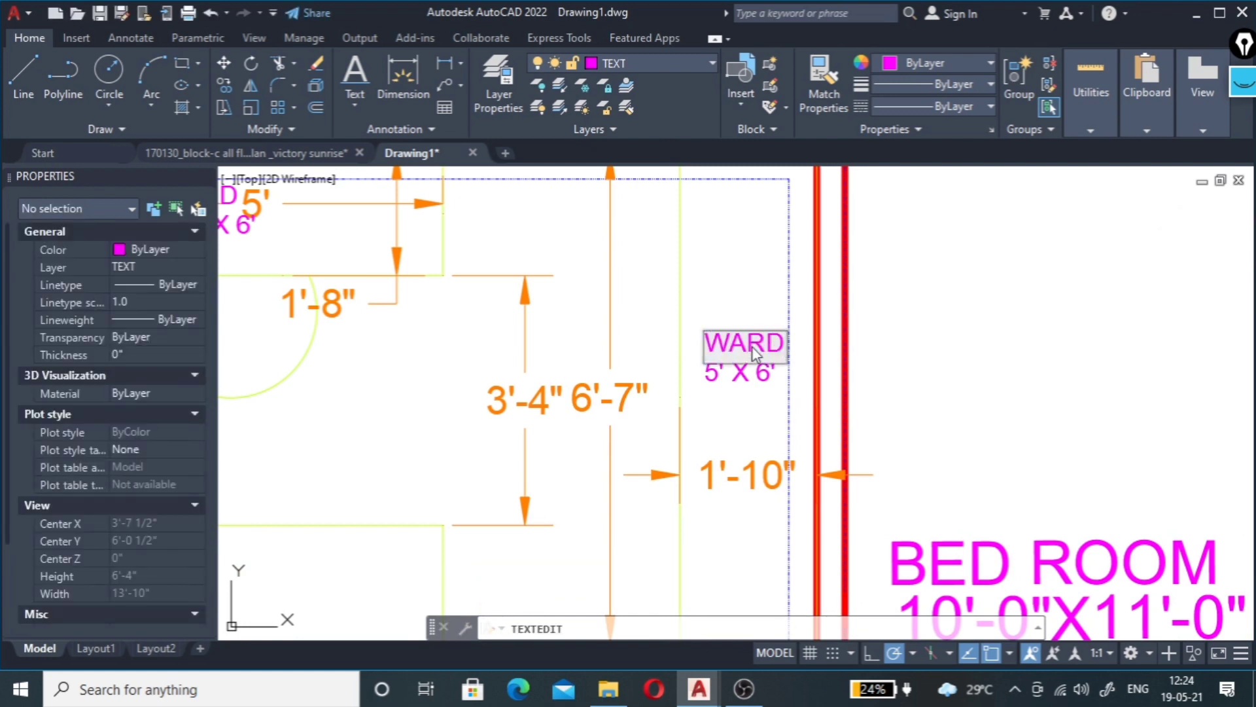
{"action": "type", "text": "ROBE"}
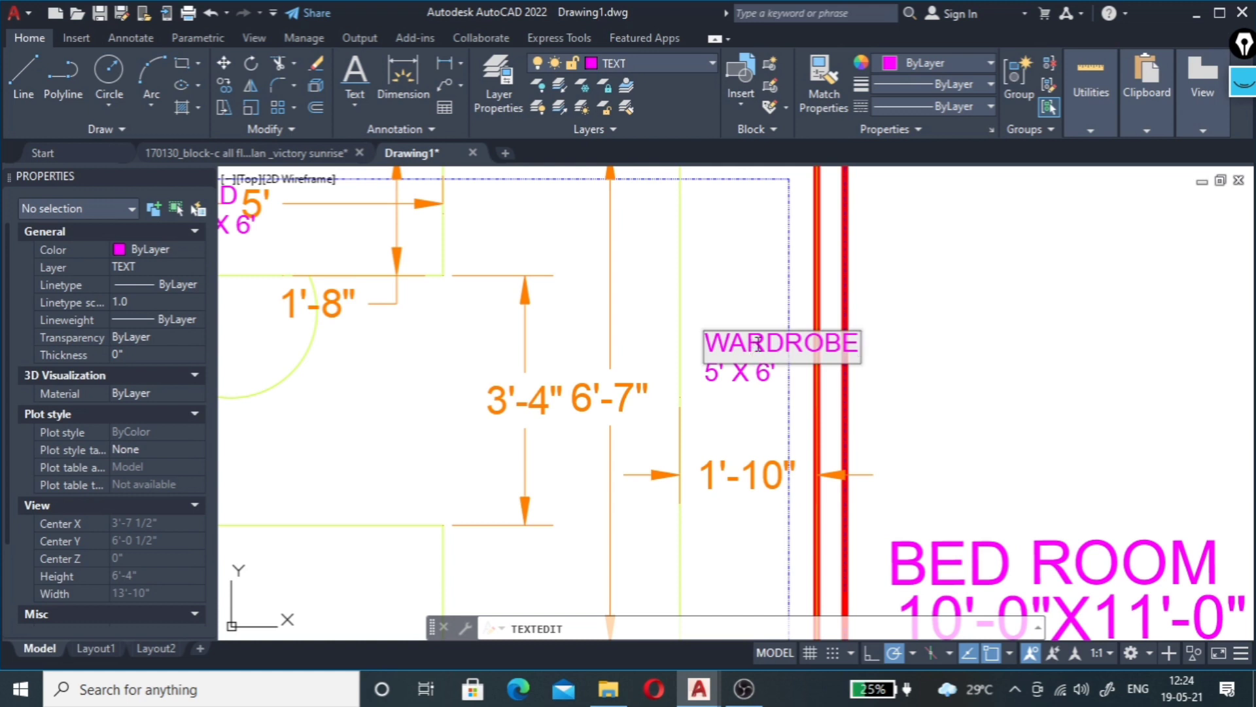
{"action": "left_click", "coordinate": [910, 352]}
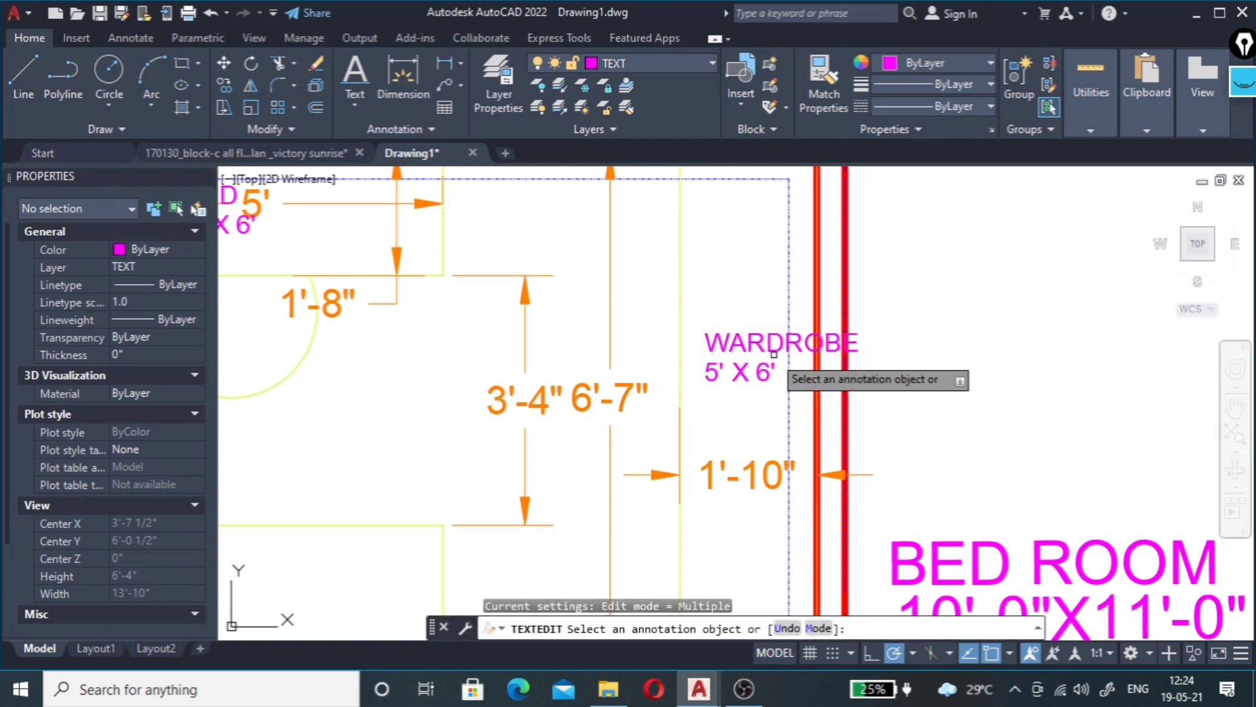
{"action": "left_click", "coordinate": [740, 374]}
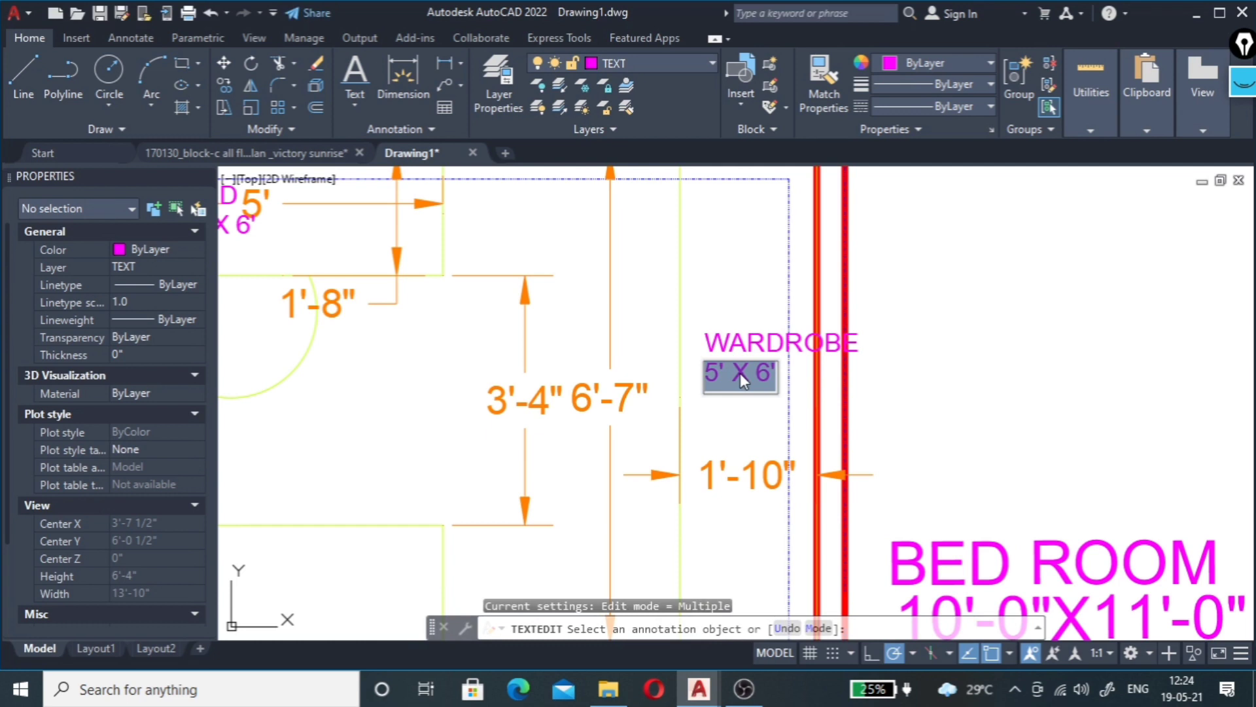
{"action": "type", "text": "6'"}
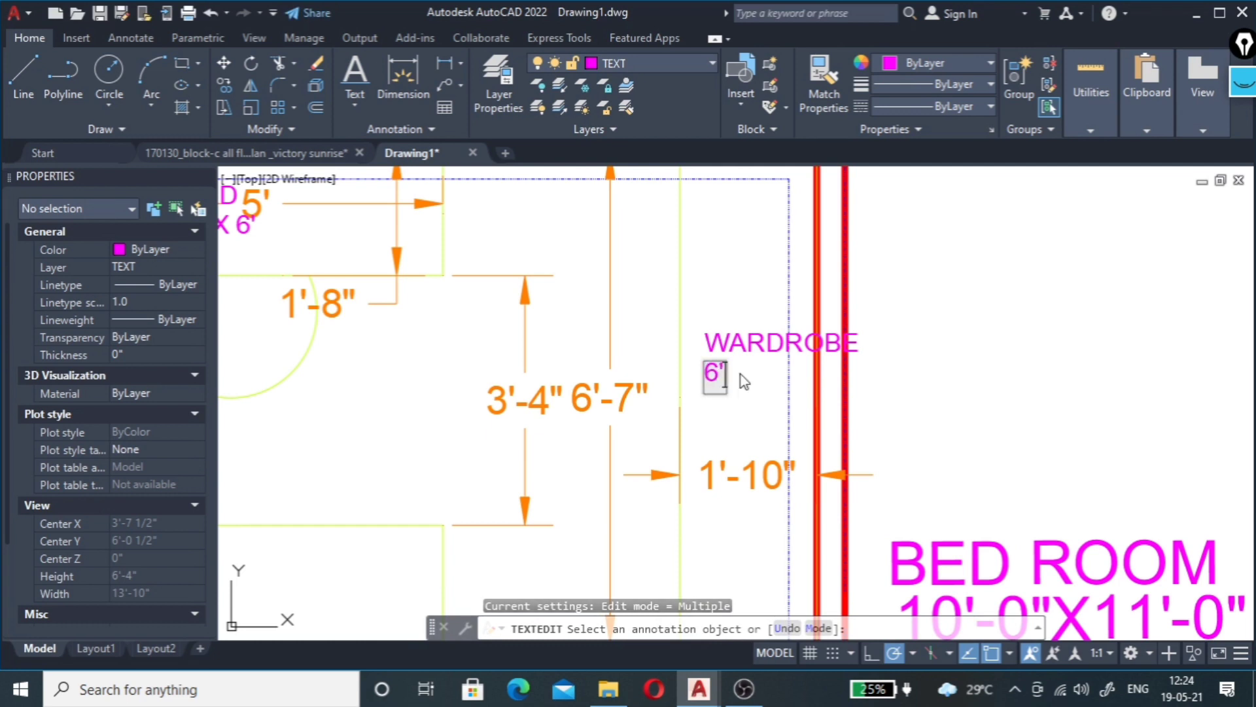
{"action": "type", "text": "7\" X"}
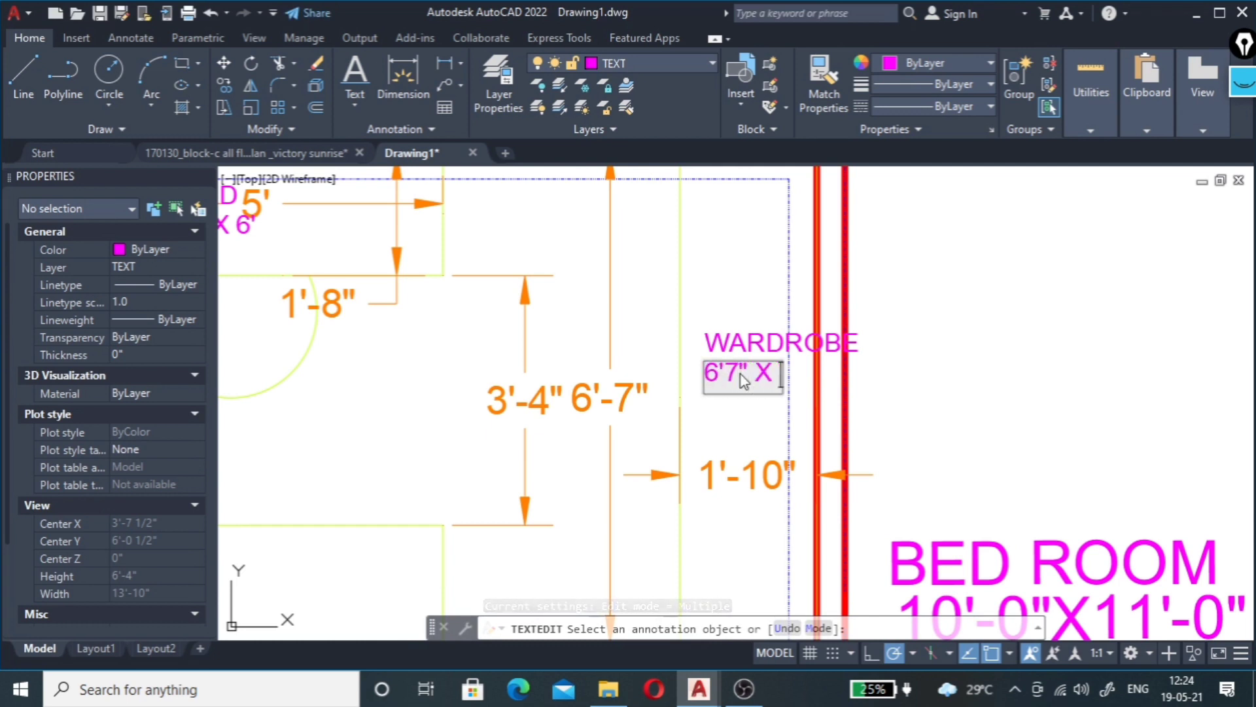
{"action": "type", "text": " 1'"}
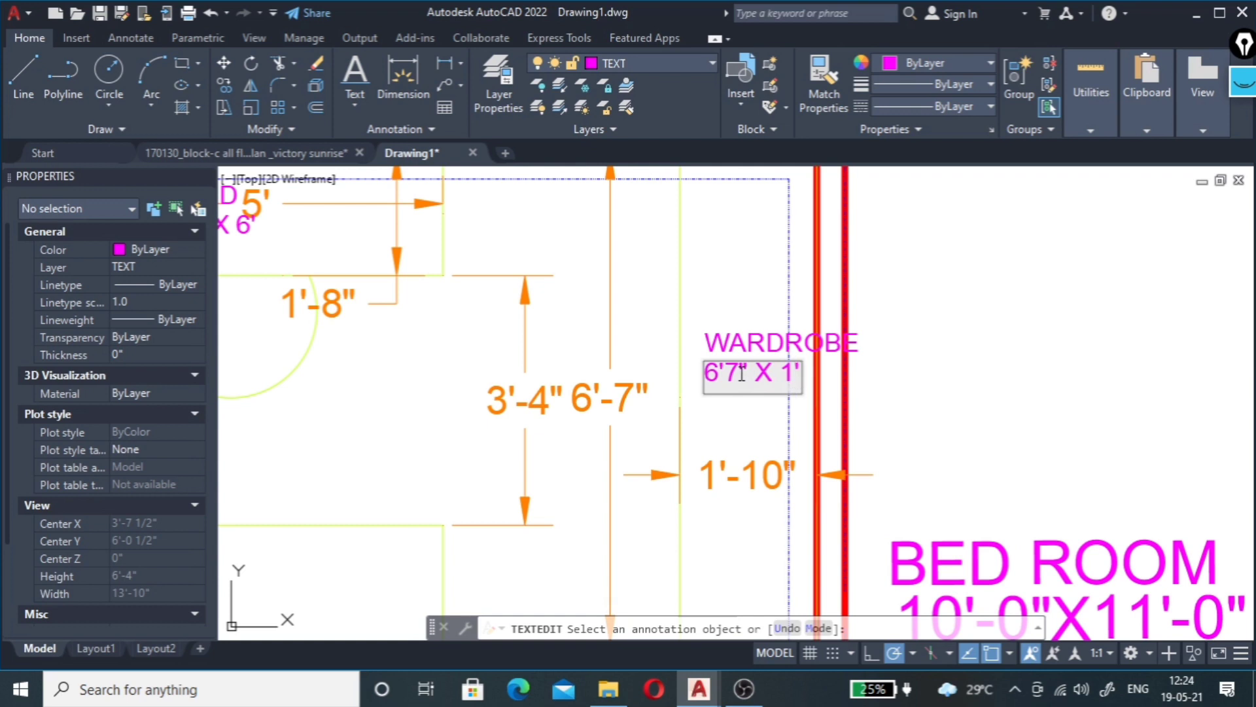
{"action": "type", "text": "10"}
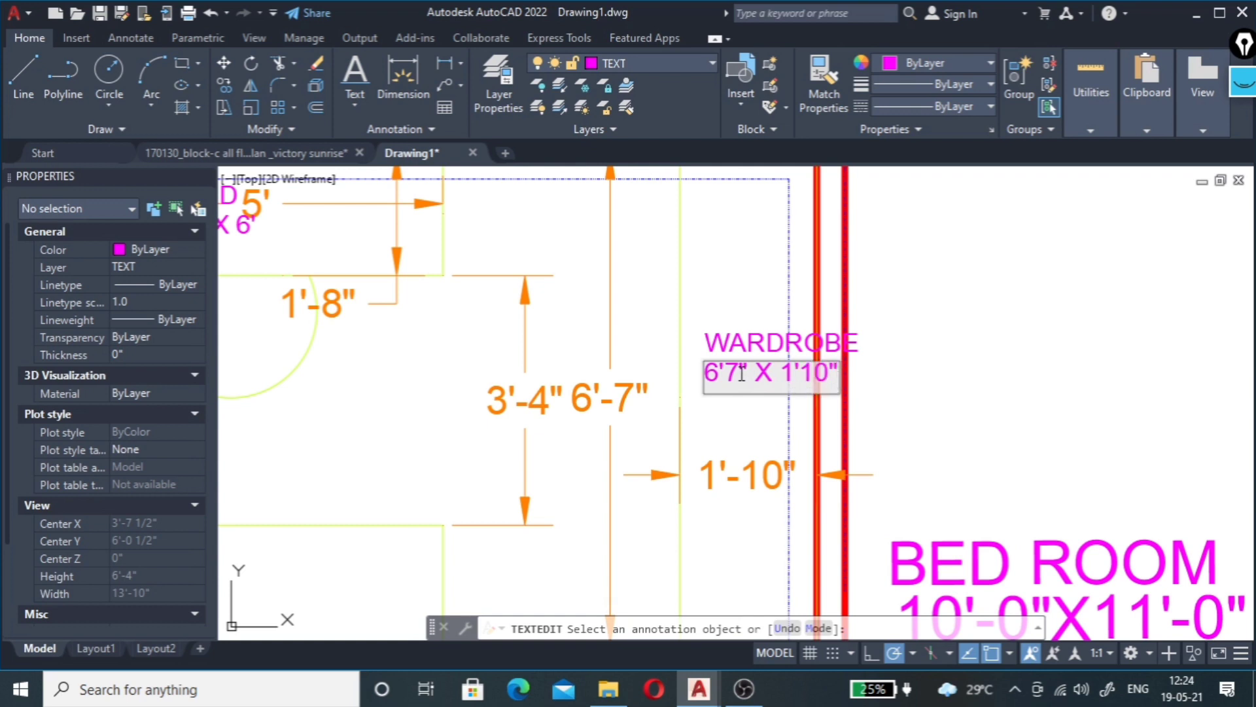
{"action": "left_click", "coordinate": [913, 368]}
{"action": "key", "text": "Escape"}
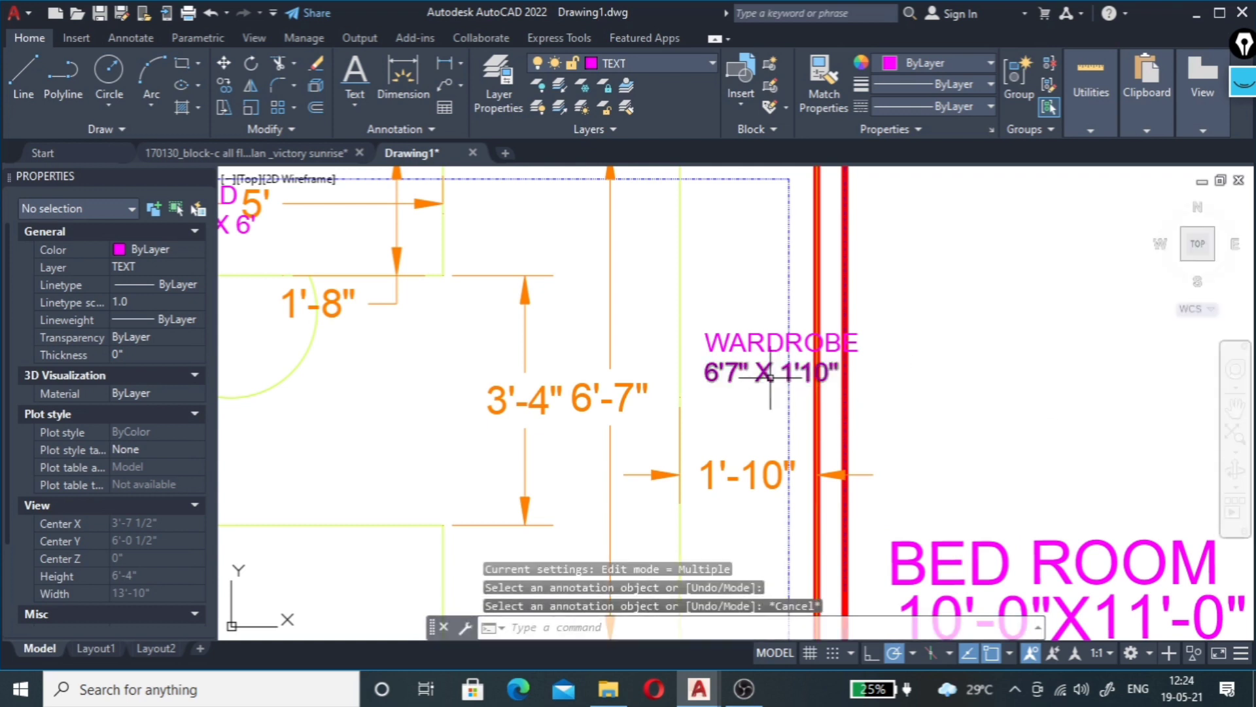
Step: Give both WARDROBE label lines a 2" text height in Properties
{"action": "left_click", "coordinate": [735, 302]}
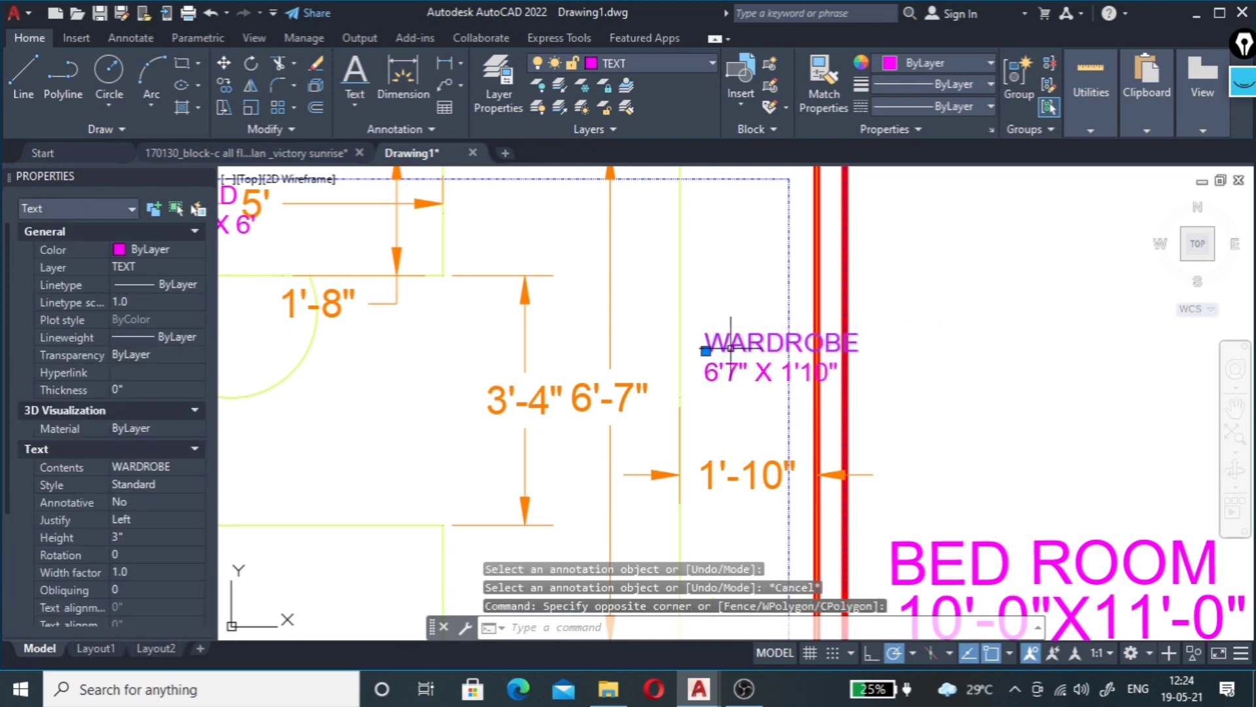
{"action": "left_click", "coordinate": [736, 307]}
{"action": "left_click", "coordinate": [740, 396]}
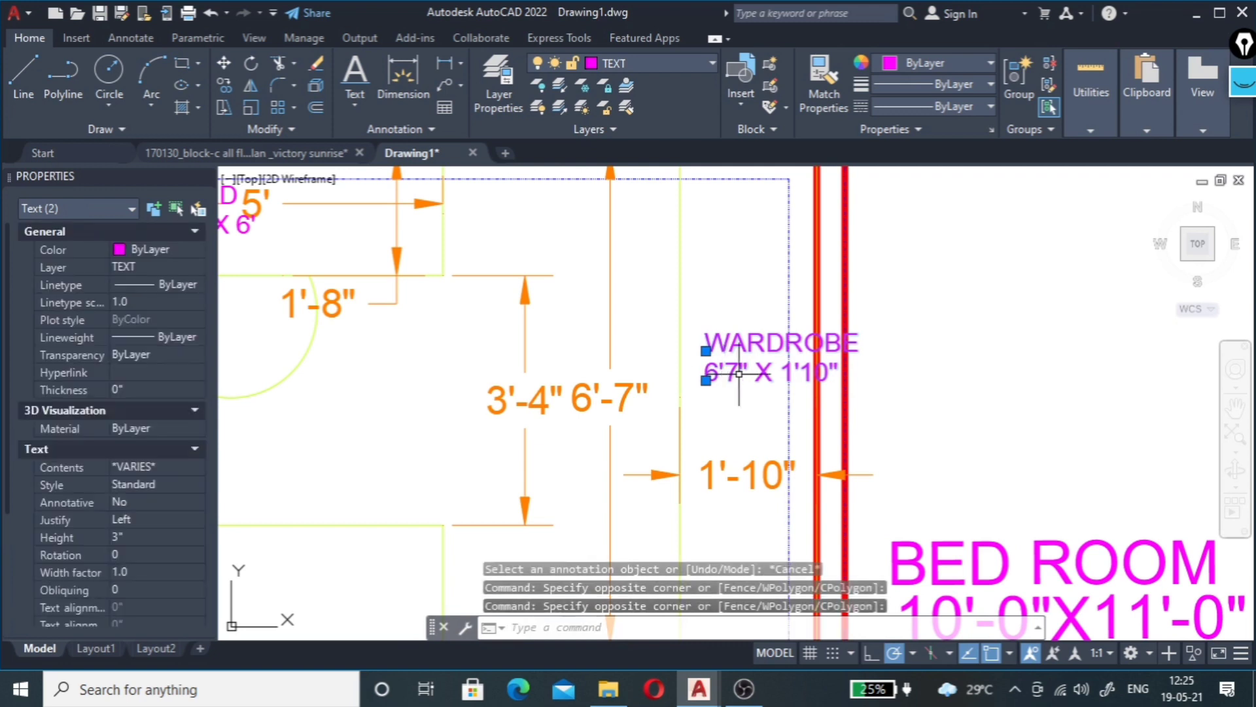
{"action": "left_click", "coordinate": [140, 532]}
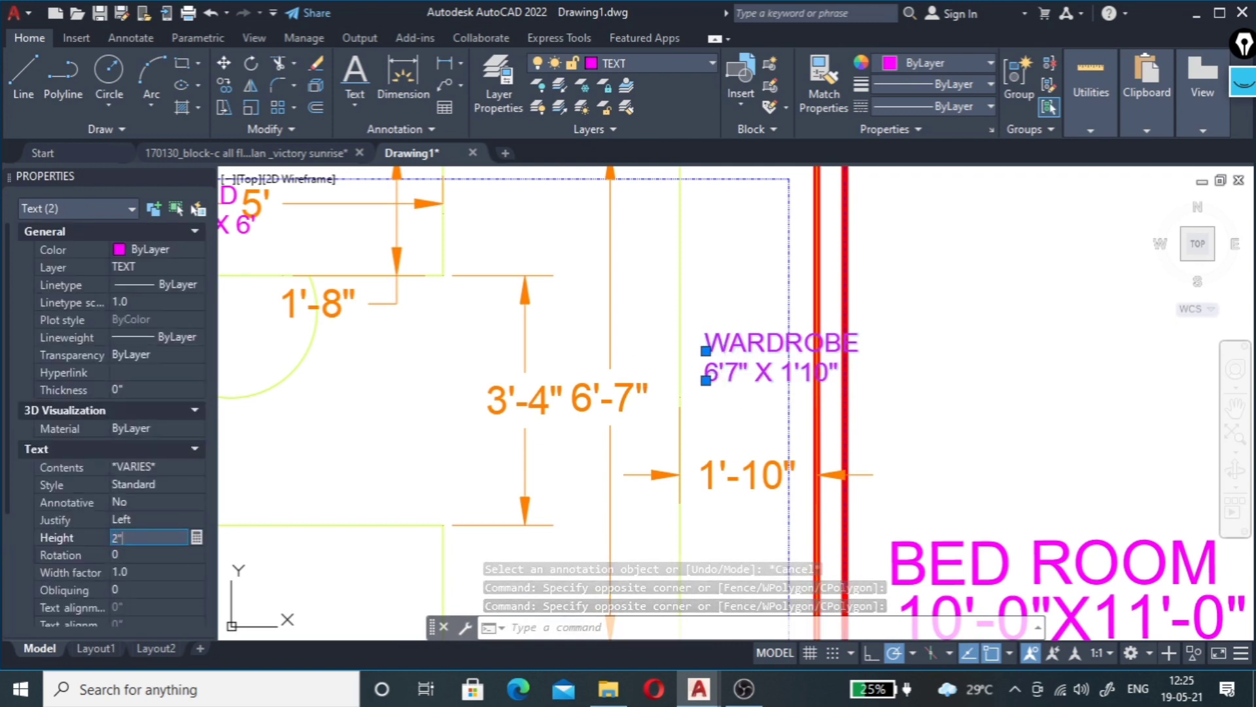
{"action": "type", "text": "2"}
{"action": "key", "text": "Tab"}
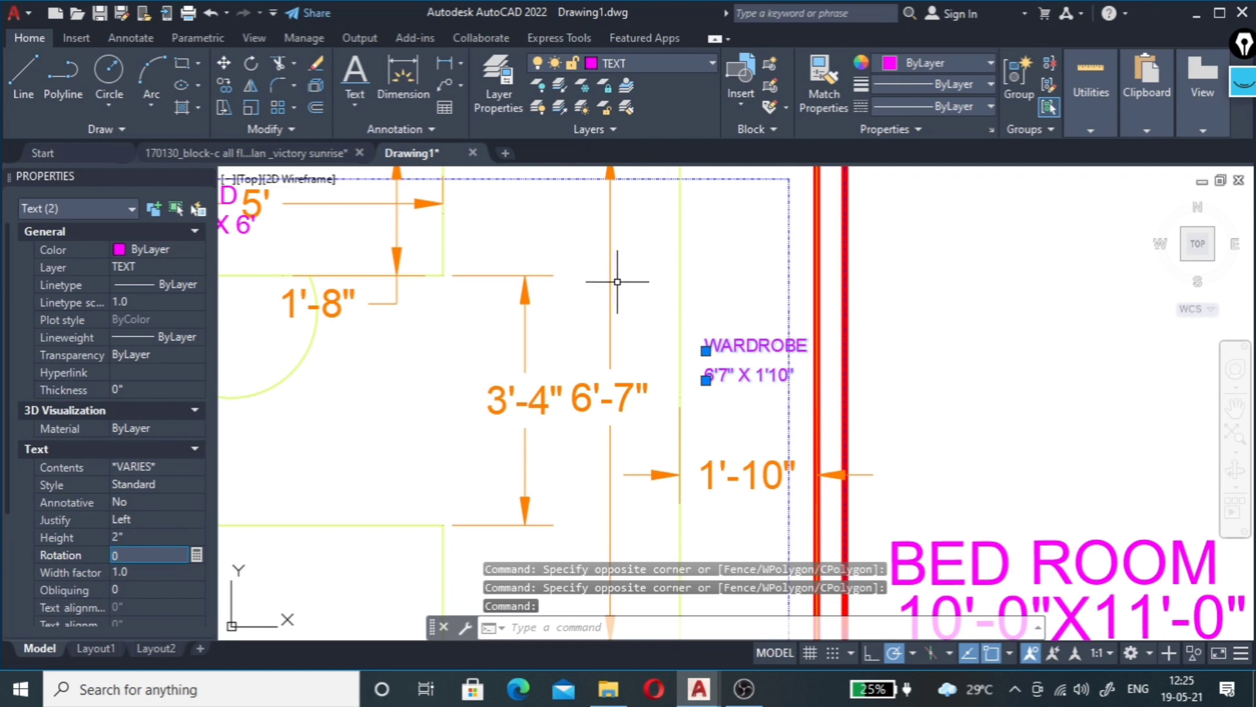
{"action": "left_click", "coordinate": [723, 224]}
{"action": "left_click", "coordinate": [693, 272]}
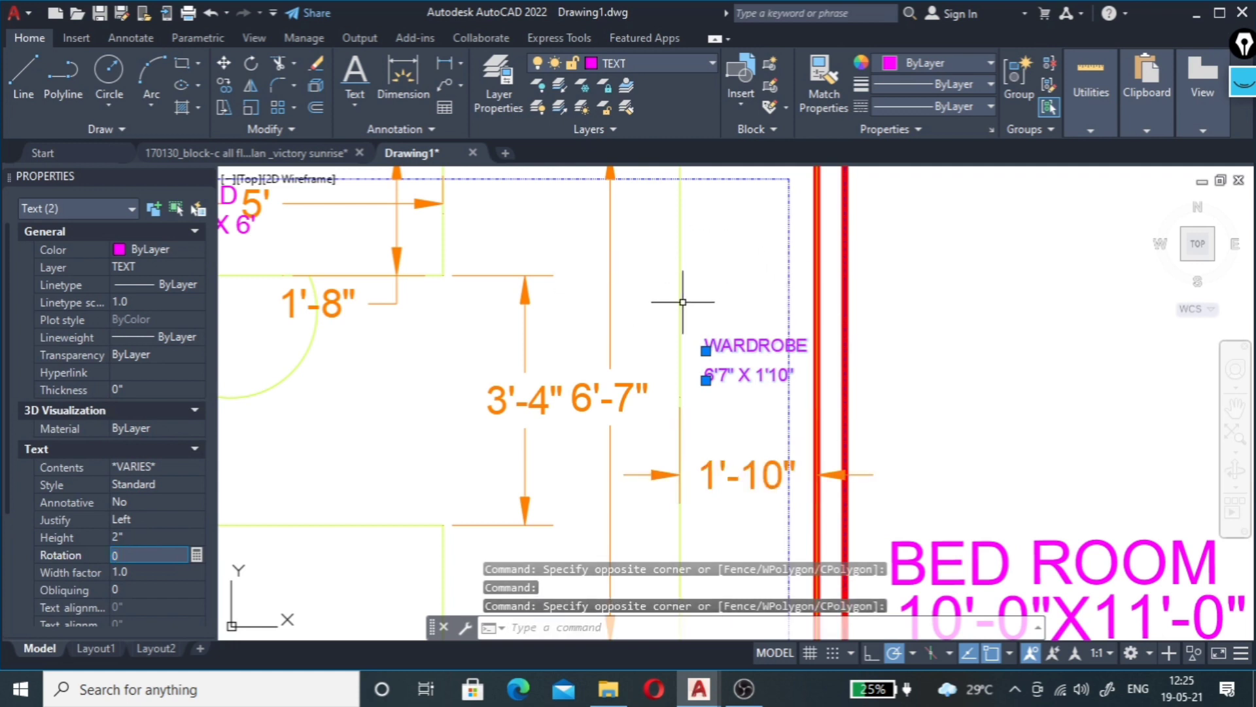
{"action": "key", "text": "Escape"}
{"action": "left_click", "coordinate": [729, 440]}
Step: Delete the 1'-10", 6'-7" and 3'-4" dimensions around the wardrobe
{"action": "left_click", "coordinate": [699, 519]}
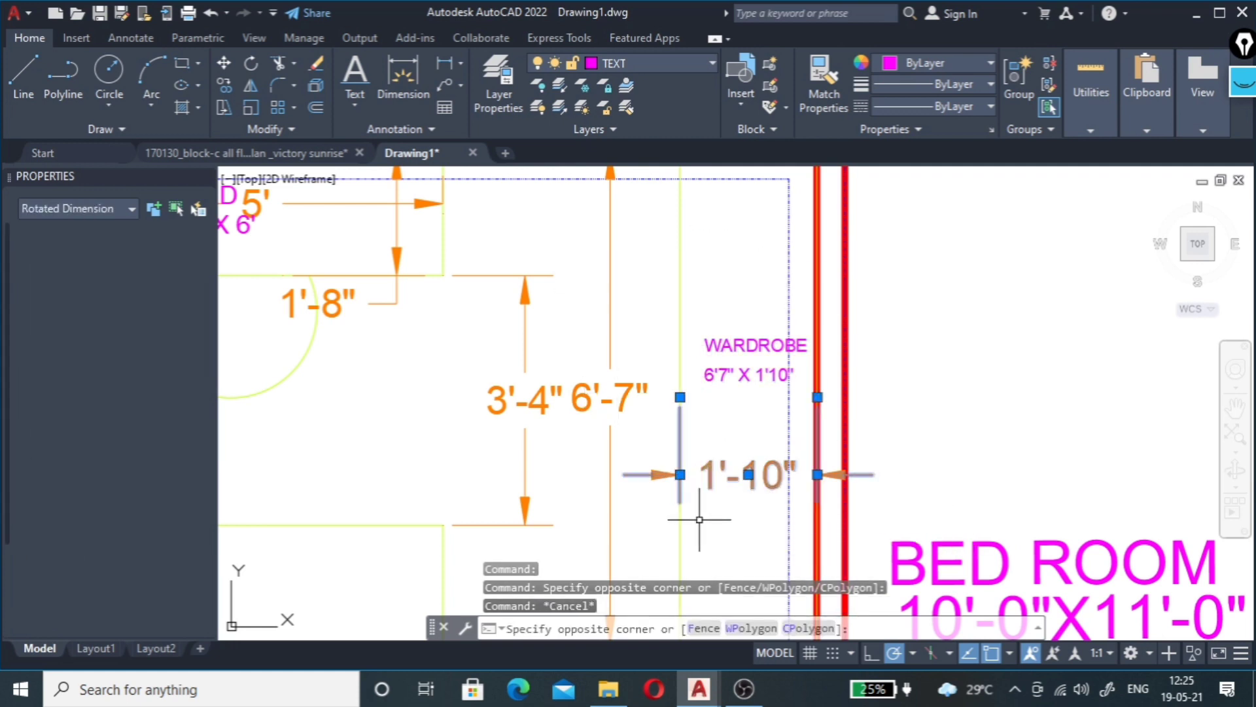
{"action": "key", "text": "Delete"}
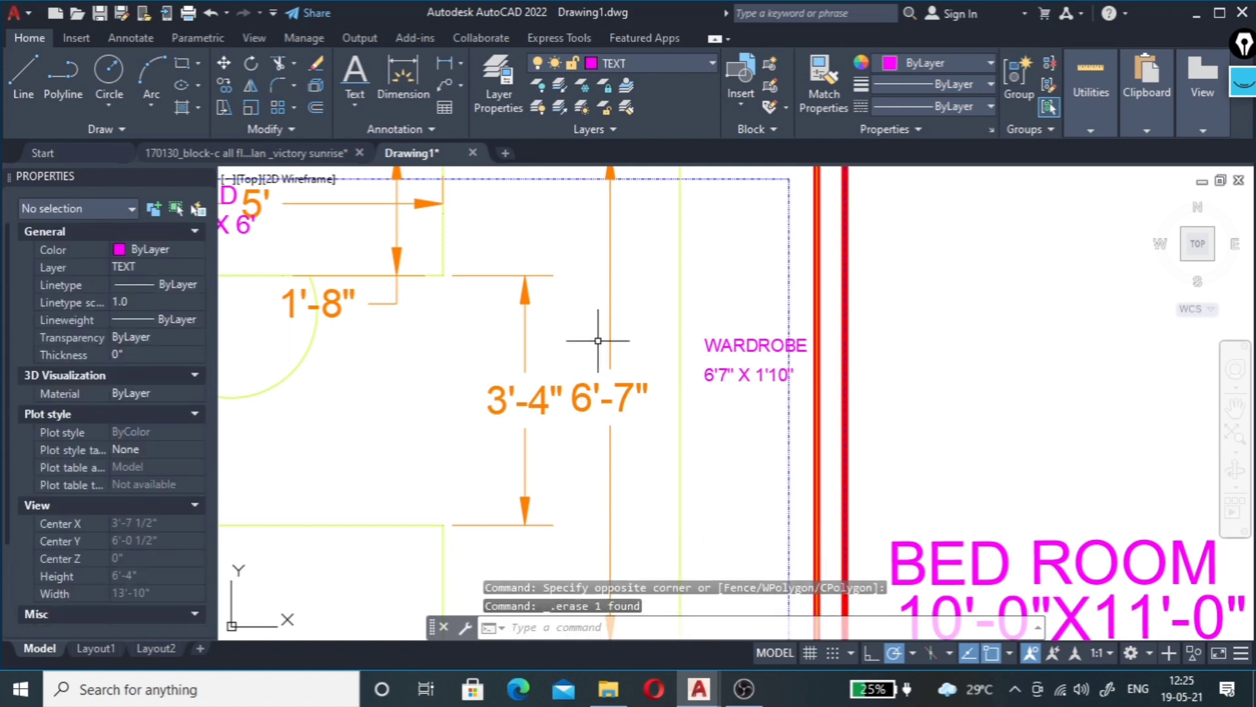
{"action": "left_click", "coordinate": [616, 347]}
{"action": "left_click", "coordinate": [563, 356]}
{"action": "key", "text": "Delete"}
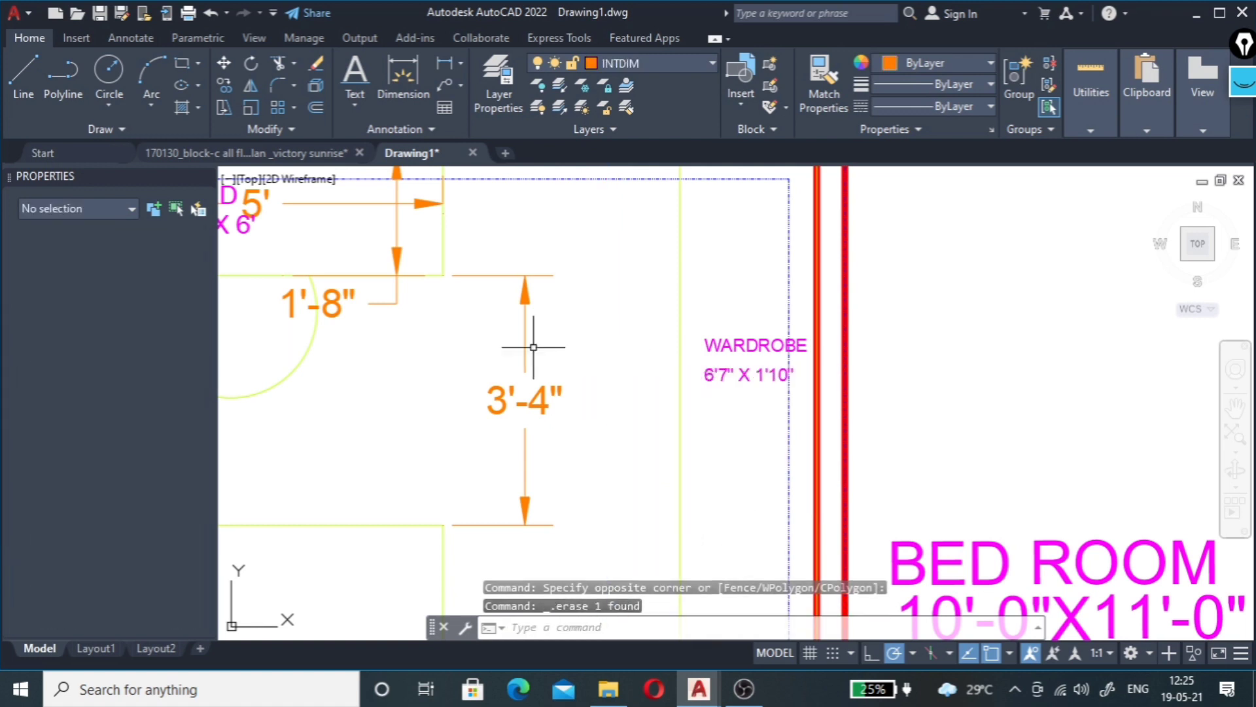
{"action": "left_click", "coordinate": [499, 399]}
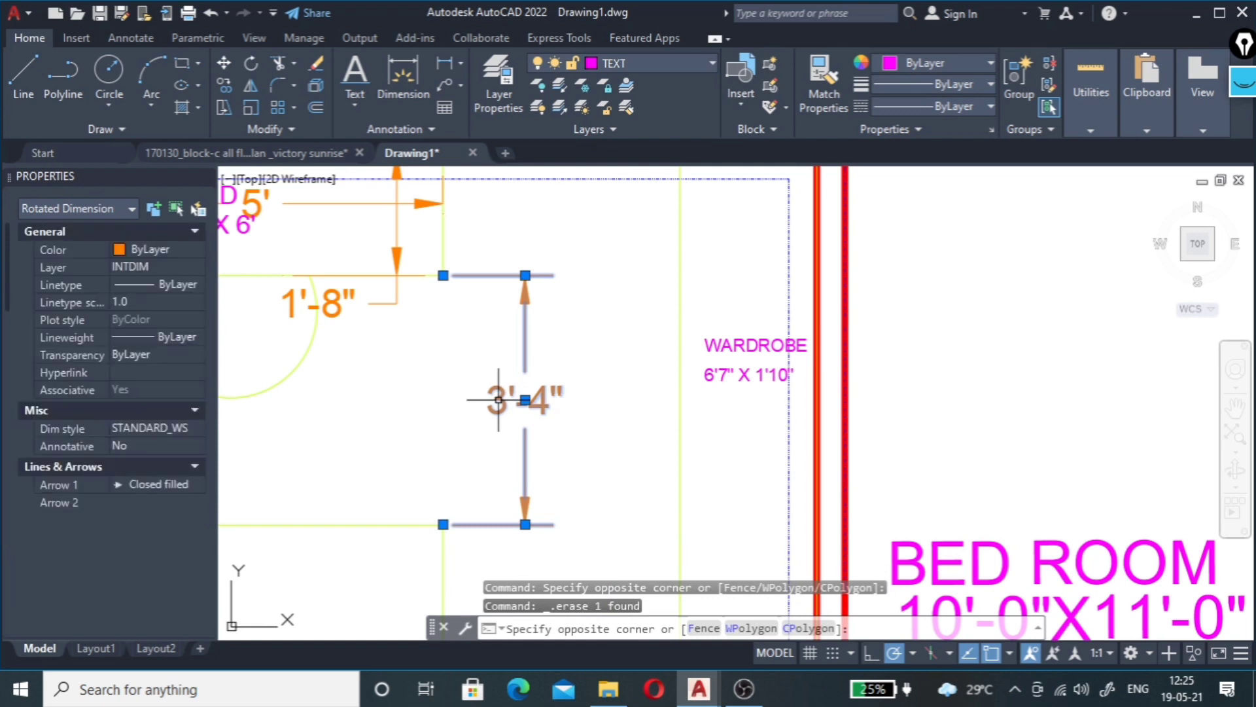
{"action": "key", "text": "Delete"}
{"action": "scroll", "coordinate": [641, 449], "scroll_direction": "down", "scroll_amount": 4}
{"action": "scroll", "coordinate": [437, 364], "scroll_direction": "up", "scroll_amount": 5}
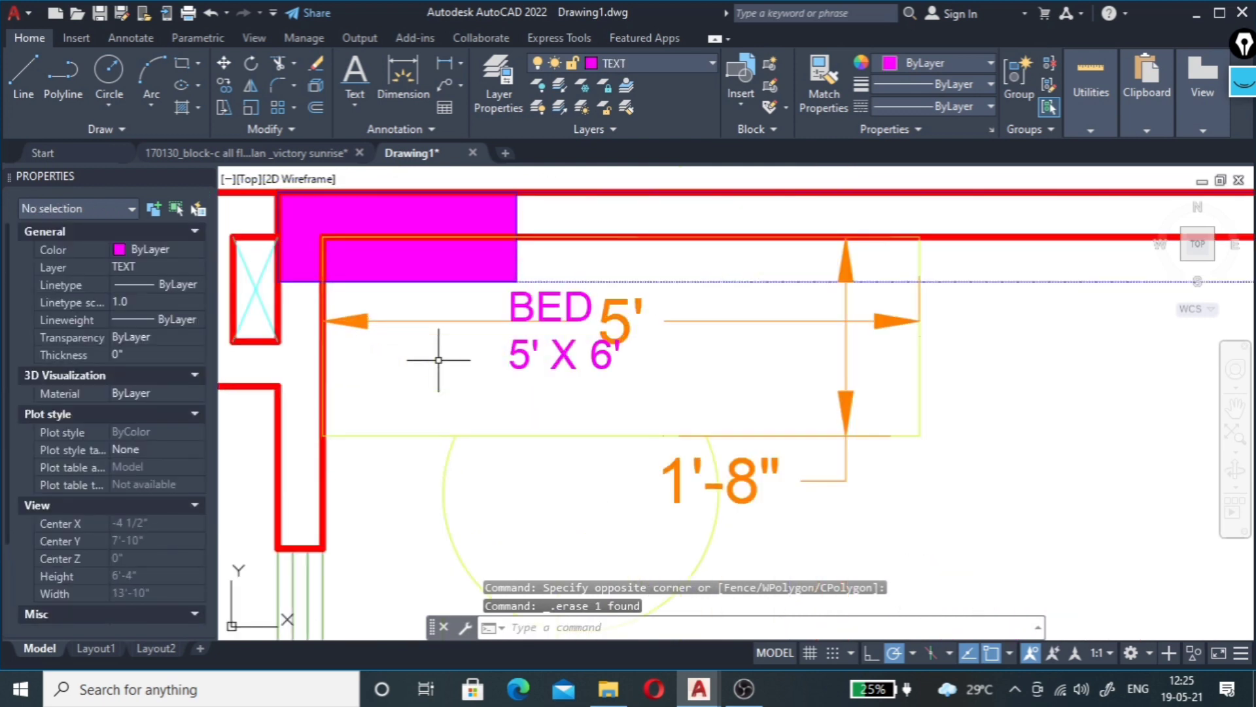
Step: Reword the copied BED label to STUDY TABLE with size 5' X1'8"
{"action": "left_click", "coordinate": [540, 301]}
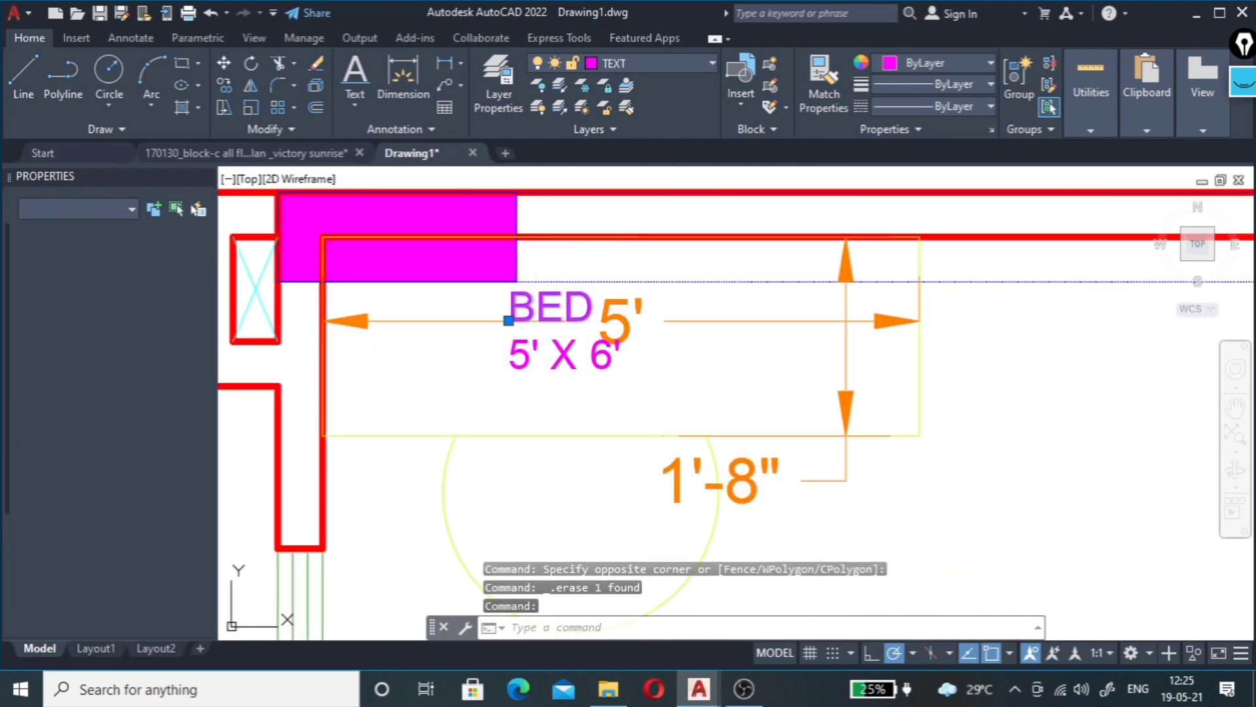
{"action": "double_click", "coordinate": [539, 302]}
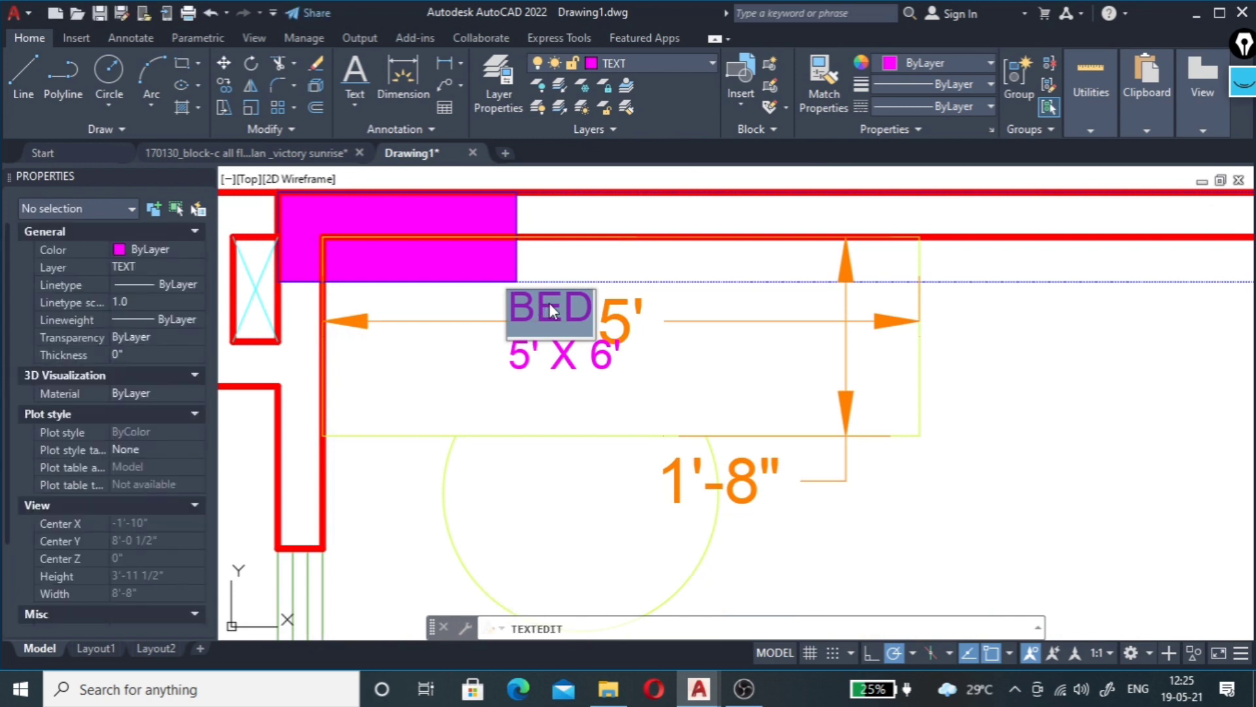
{"action": "type", "text": "STUDY"}
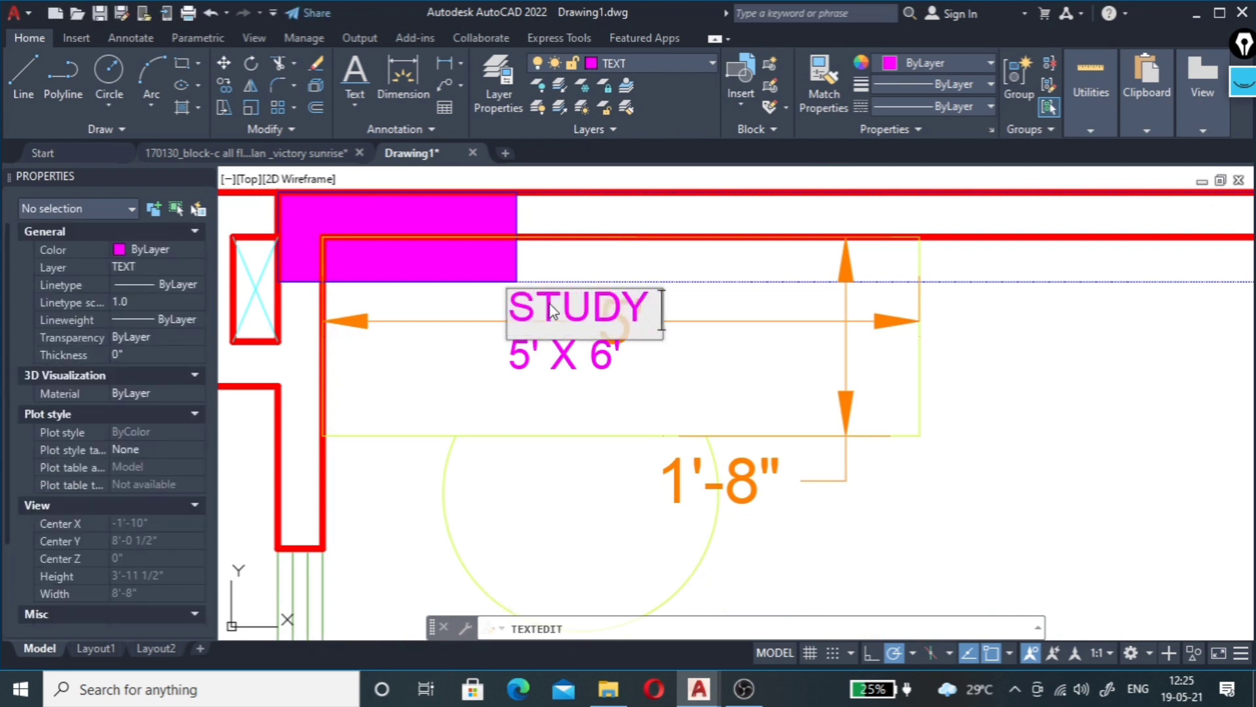
{"action": "type", "text": " TABLE"}
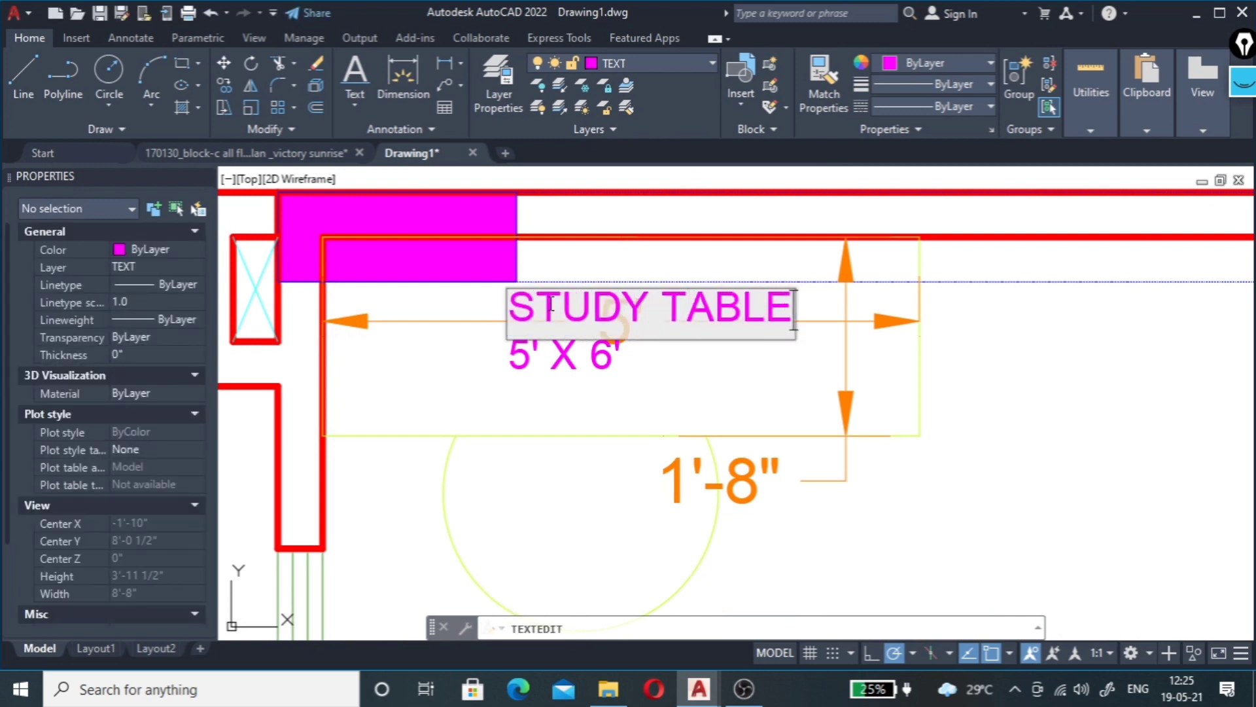
{"action": "left_click", "coordinate": [884, 517]}
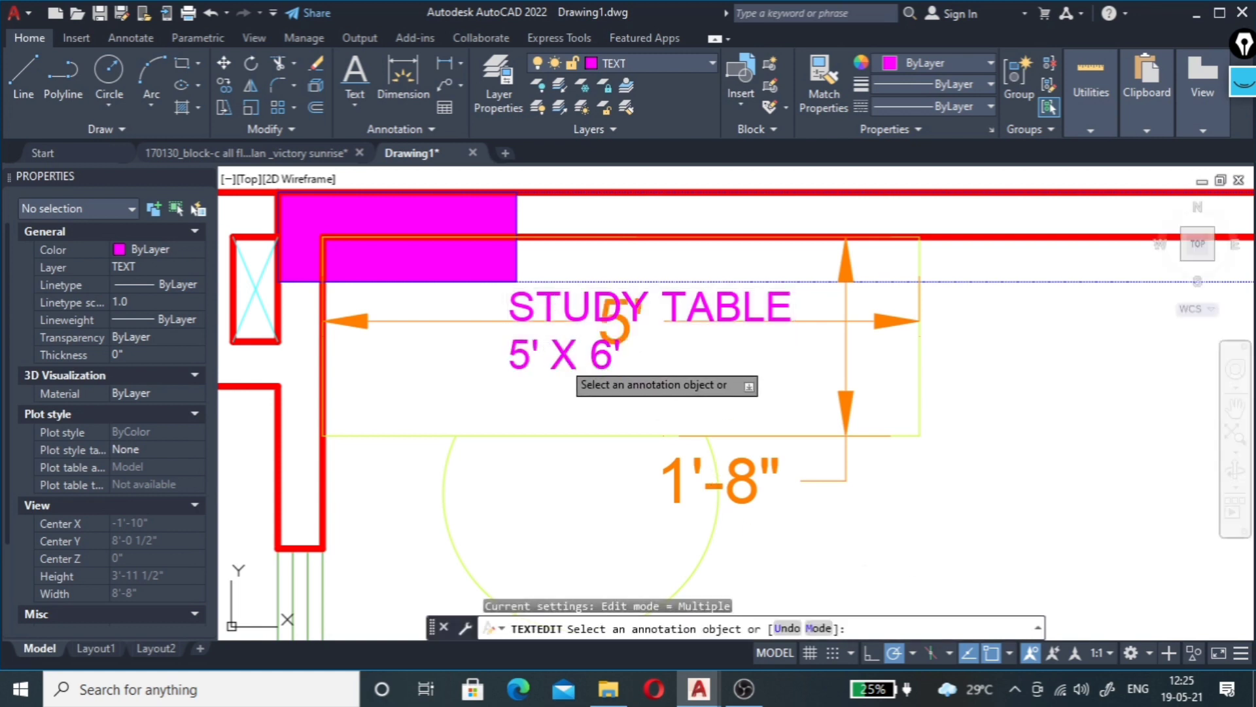
{"action": "left_click", "coordinate": [563, 359]}
{"action": "left_click_drag", "start_coordinate": [586, 354], "coordinate": [642, 351]}
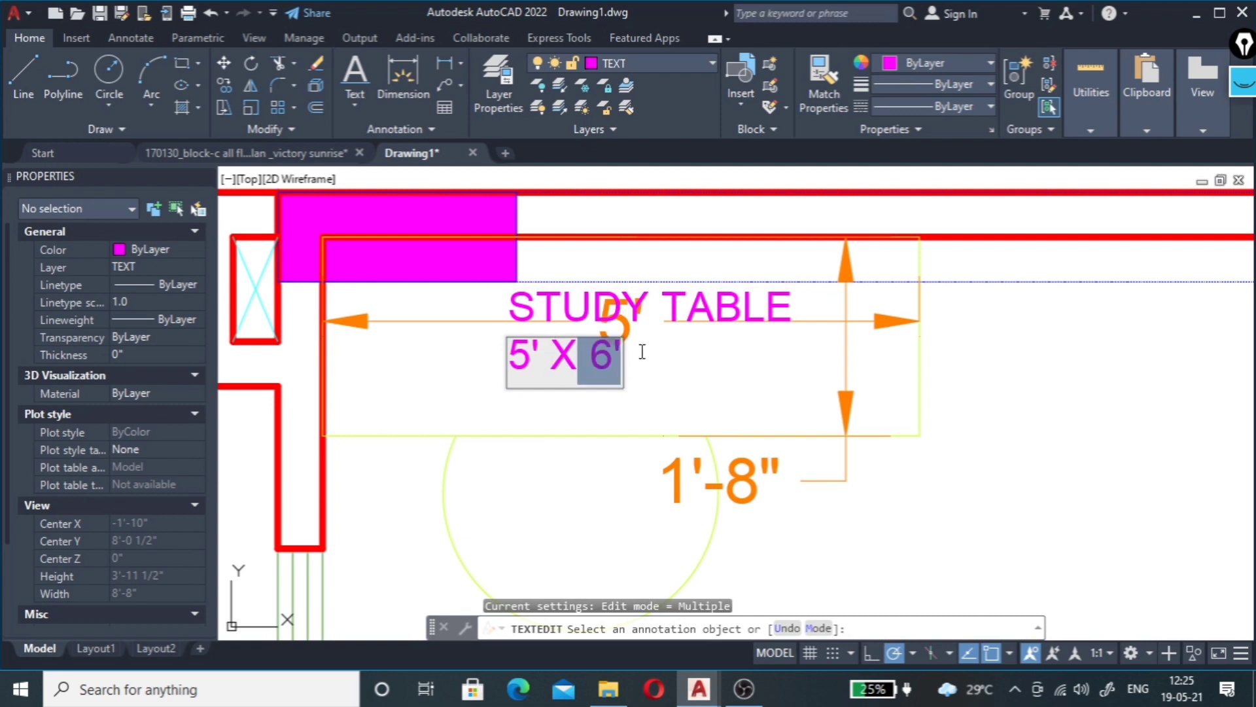
{"action": "type", "text": "1'"}
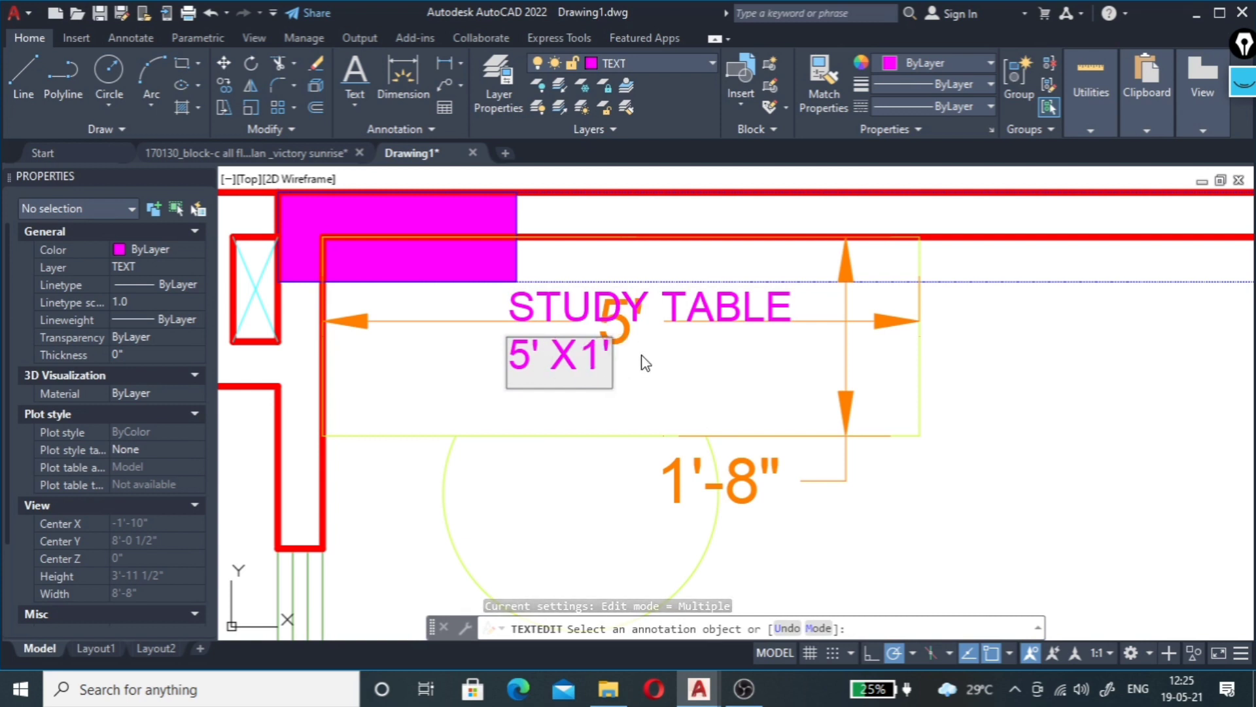
{"action": "type", "text": "8\""}
{"action": "key", "text": "Return"}
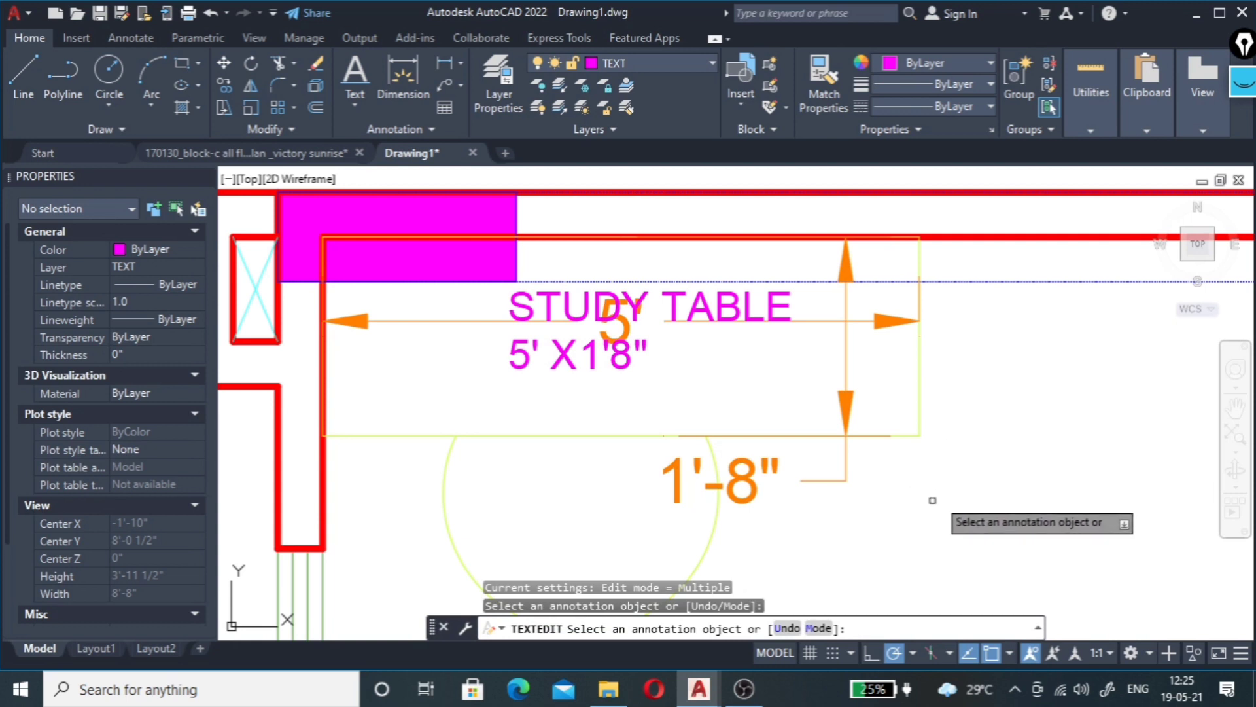
{"action": "key", "text": "Escape"}
Step: Delete the study table's 5' and 1'-8" dimensions and zoom out
{"action": "left_click", "coordinate": [839, 370]}
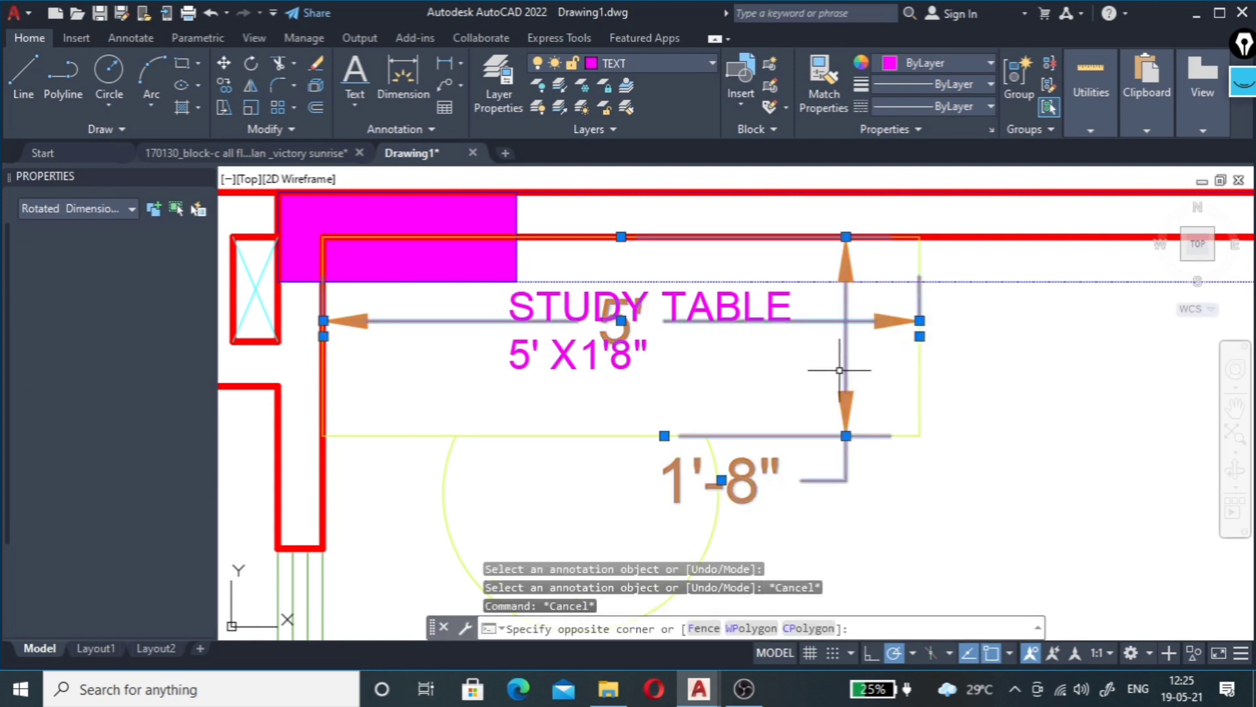
{"action": "left_click", "coordinate": [841, 366]}
{"action": "key", "text": "Delete"}
{"action": "scroll", "coordinate": [772, 366], "scroll_direction": "down", "scroll_amount": 2}
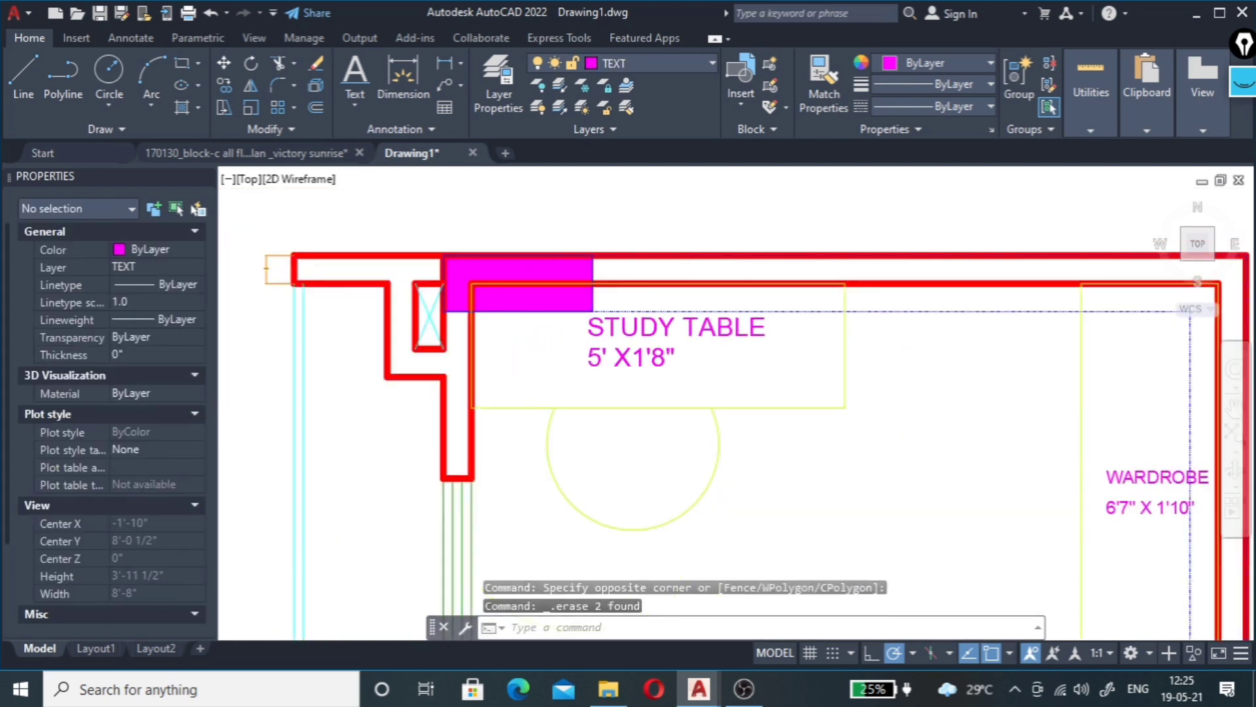
{"action": "scroll", "coordinate": [704, 367], "scroll_direction": "down", "scroll_amount": 1}
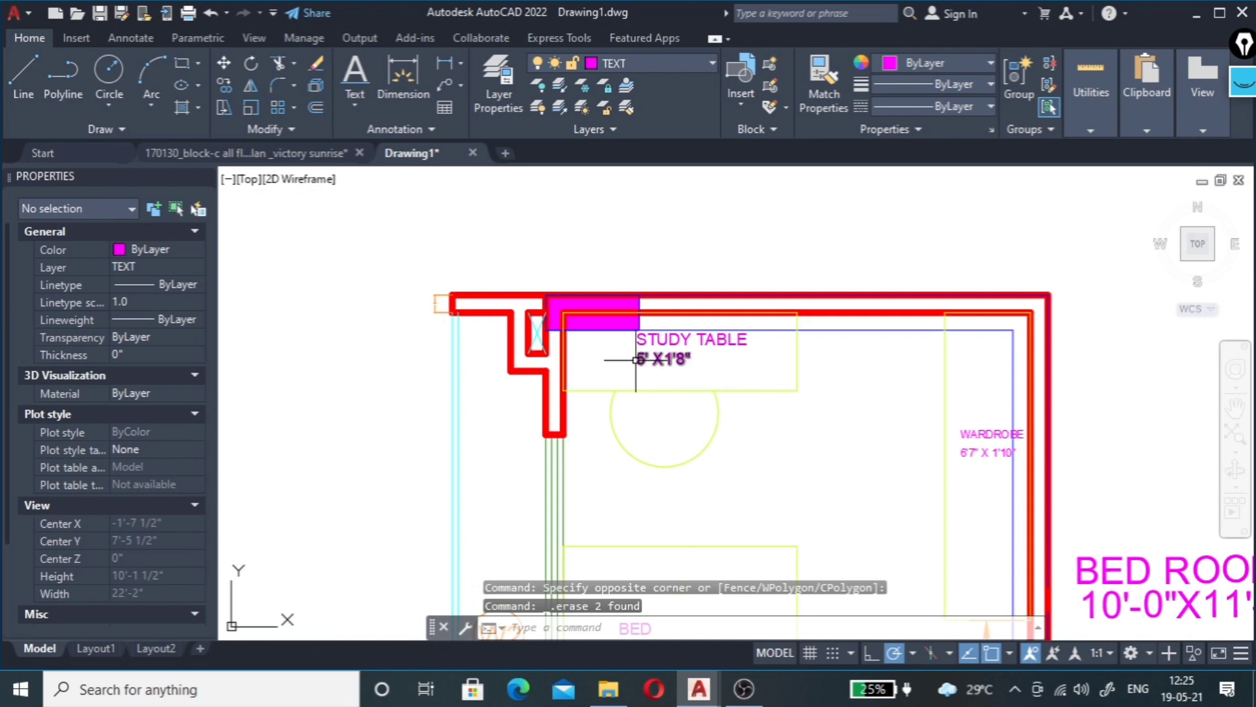
{"action": "scroll", "coordinate": [699, 363], "scroll_direction": "down", "scroll_amount": 3}
{"action": "type", "text": "LA"}
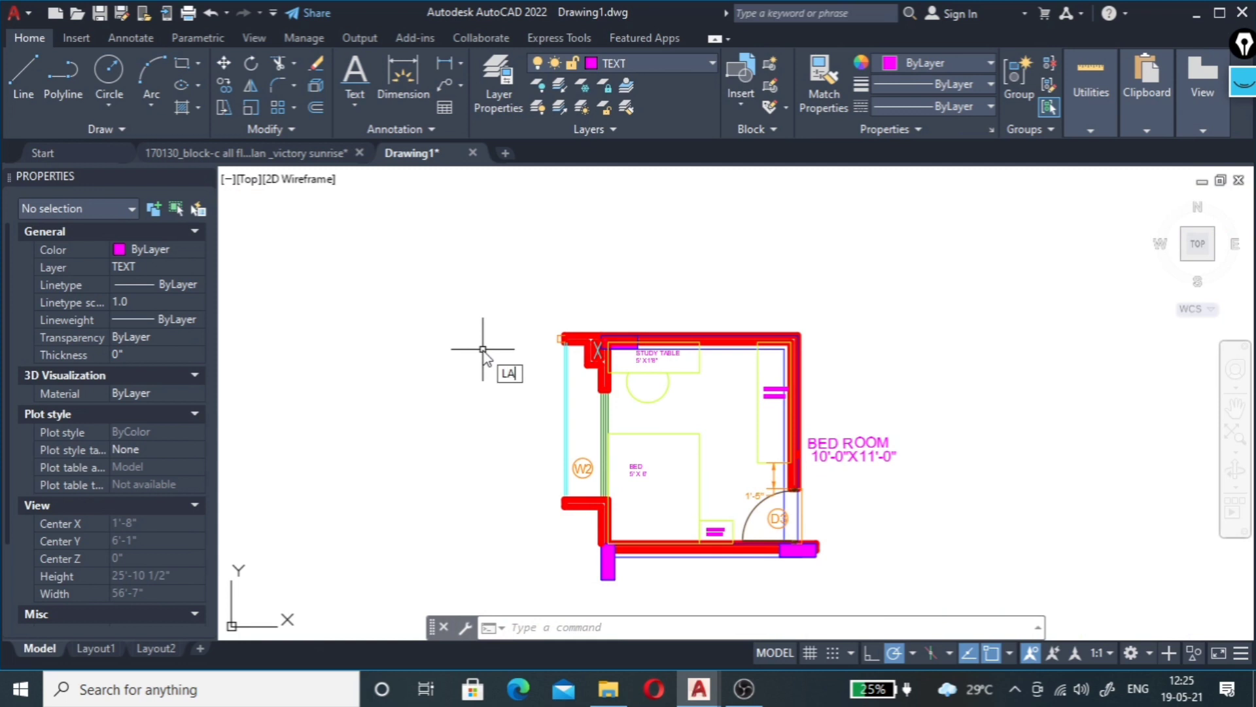
Step: Change the furniture layer colour to white (index 7) in Layer Properties
{"action": "key", "text": "Return"}
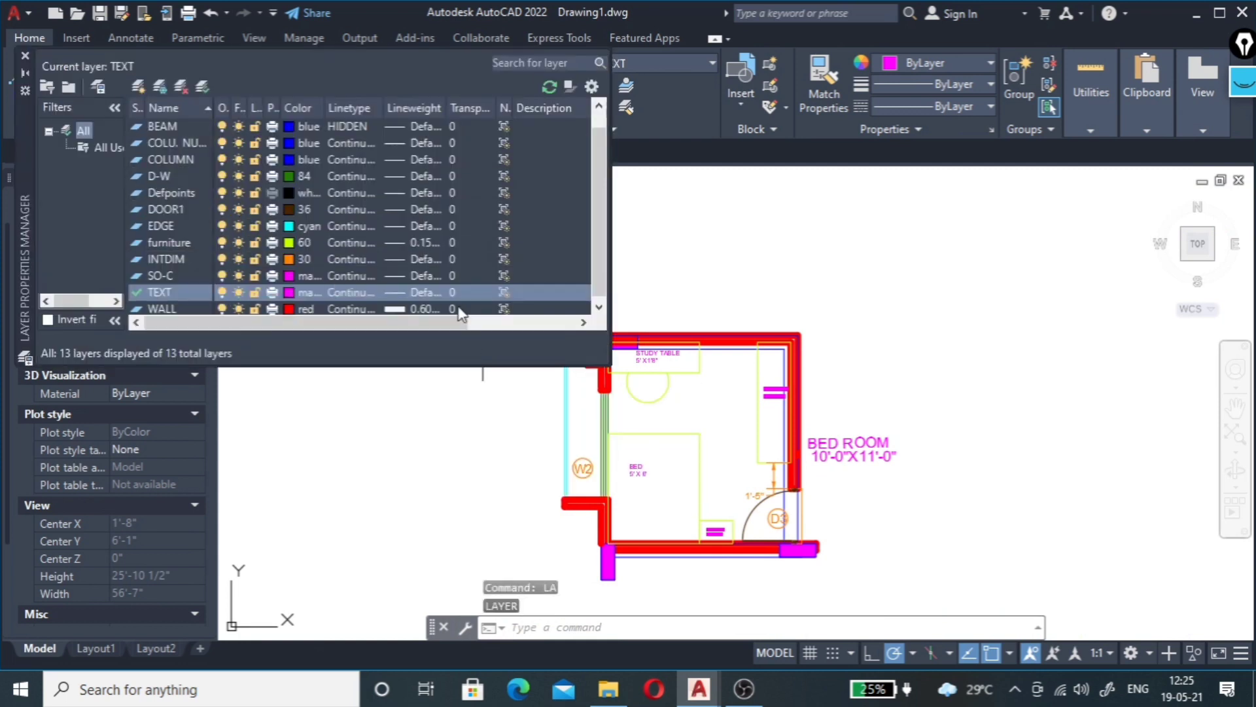
{"action": "left_click", "coordinate": [289, 242]}
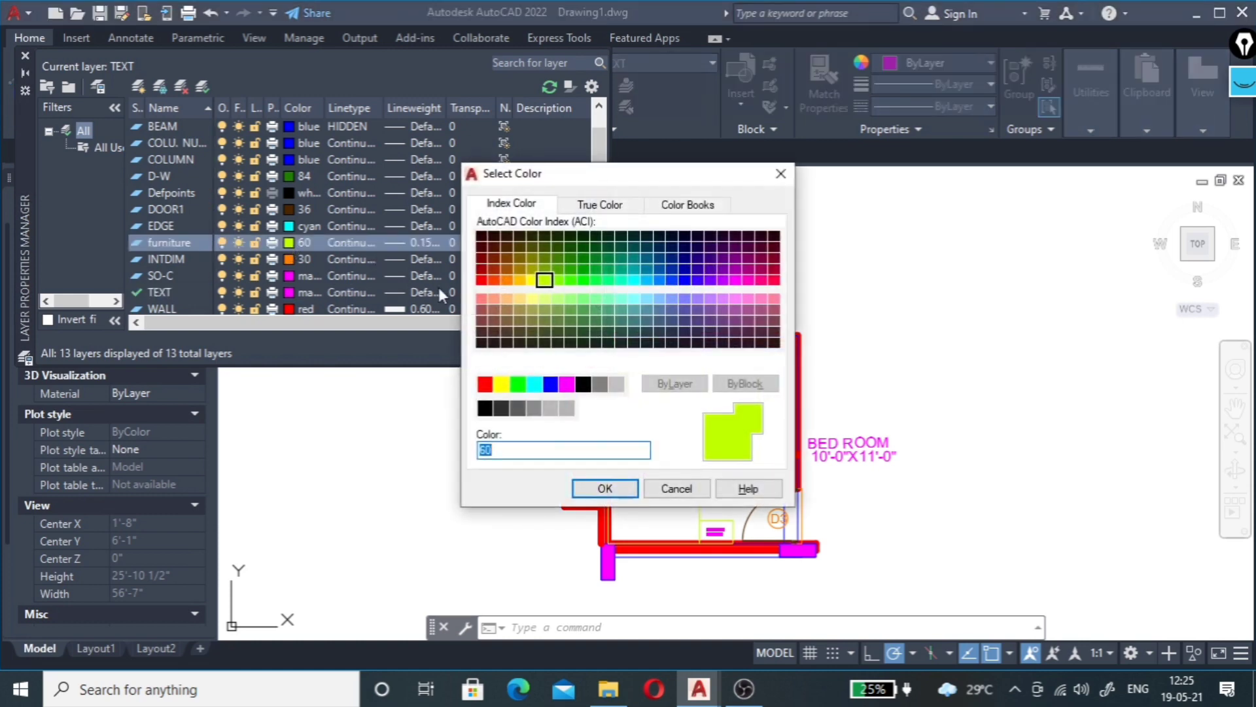
{"action": "left_click", "coordinate": [583, 384]}
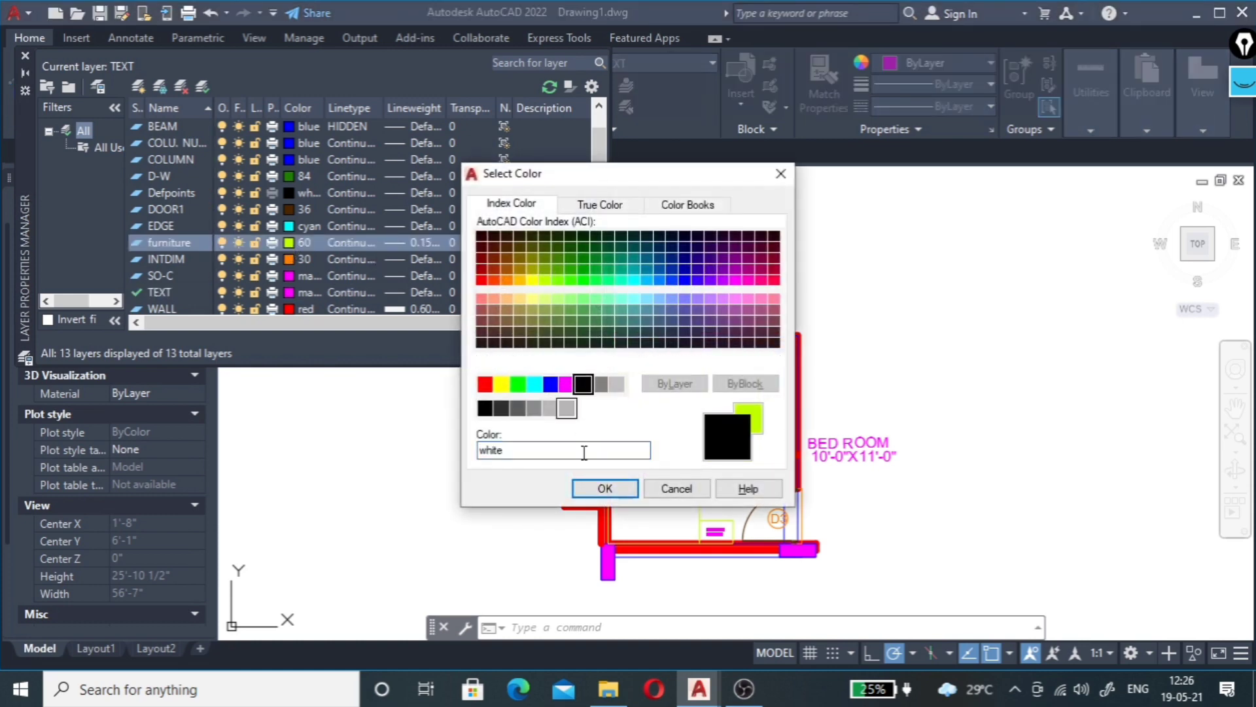
{"action": "left_click", "coordinate": [592, 488]}
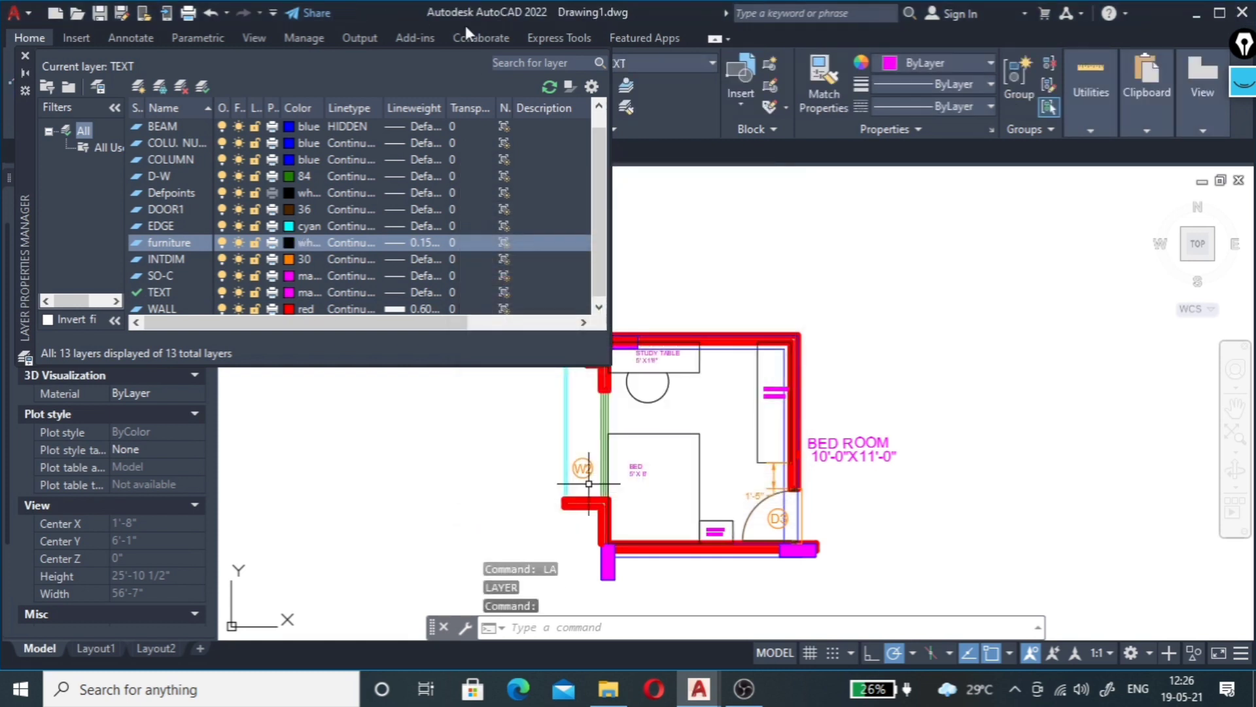
{"action": "left_click", "coordinate": [26, 56]}
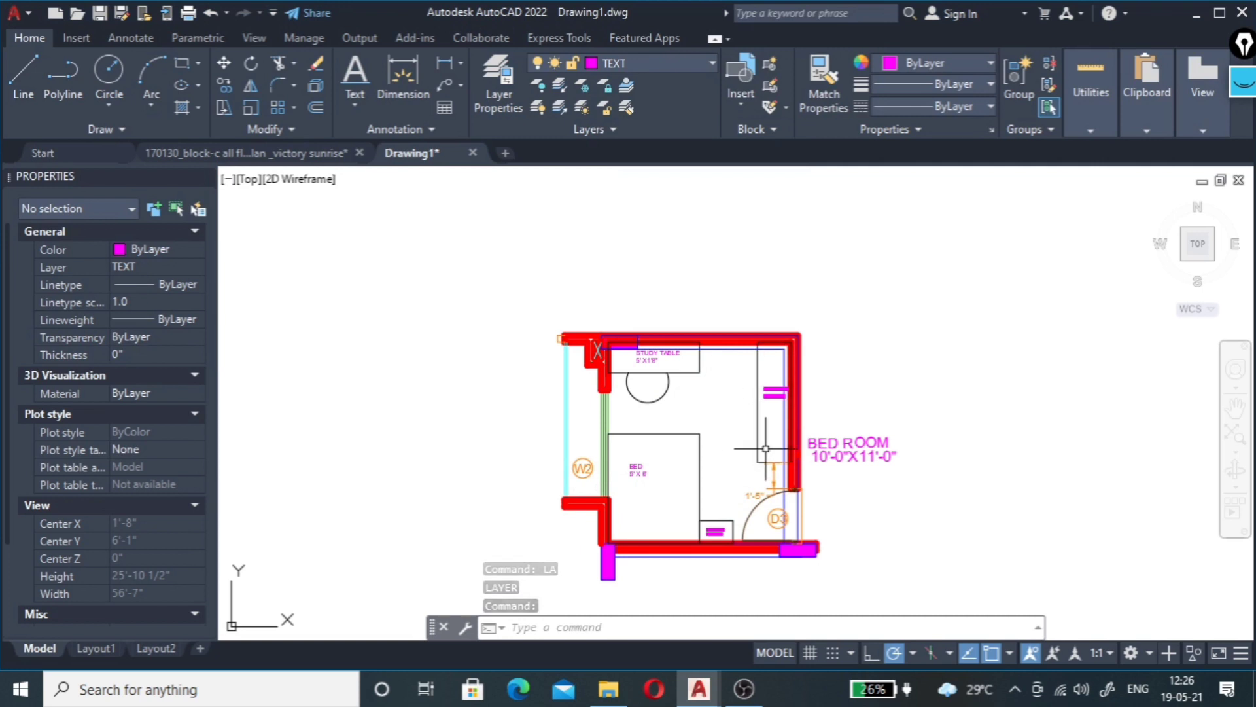
Step: Zoom around the bedroom plan to review the furniture, magenta labels and tags
{"action": "scroll", "coordinate": [765, 436], "scroll_direction": "up", "scroll_amount": 4}
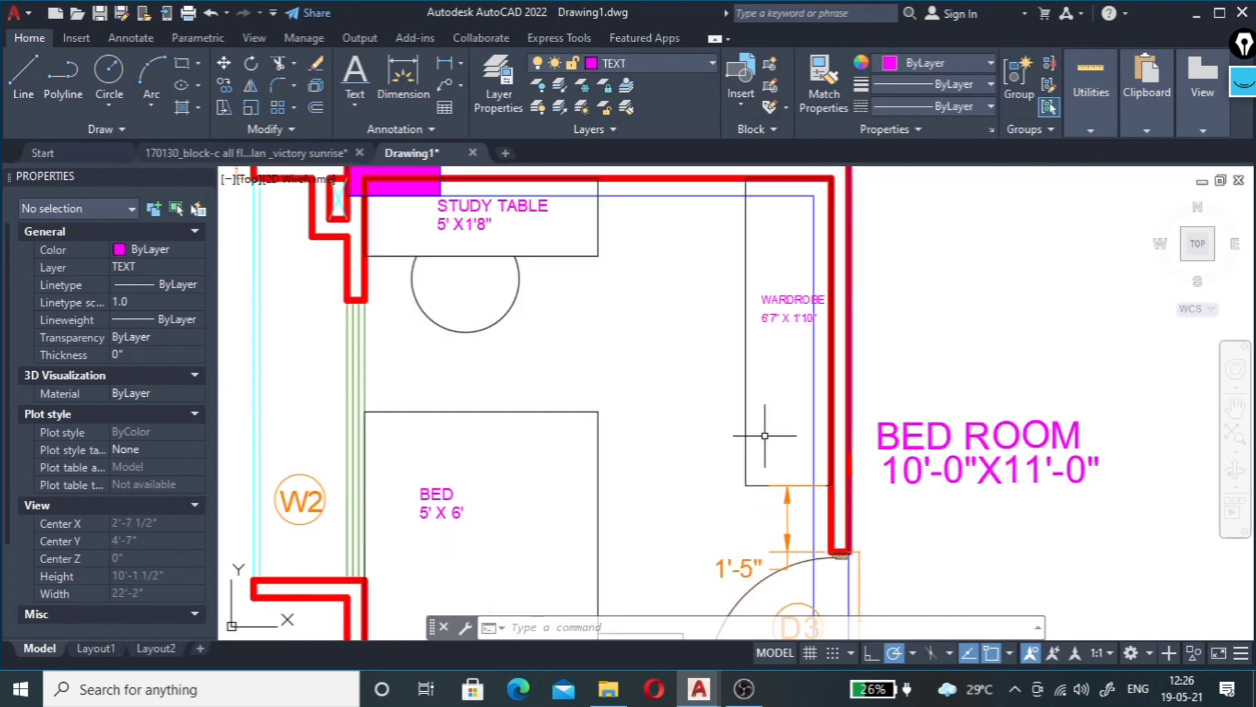
{"action": "scroll", "coordinate": [648, 447], "scroll_direction": "down", "scroll_amount": 4}
{"action": "scroll", "coordinate": [616, 487], "scroll_direction": "up", "scroll_amount": 2}
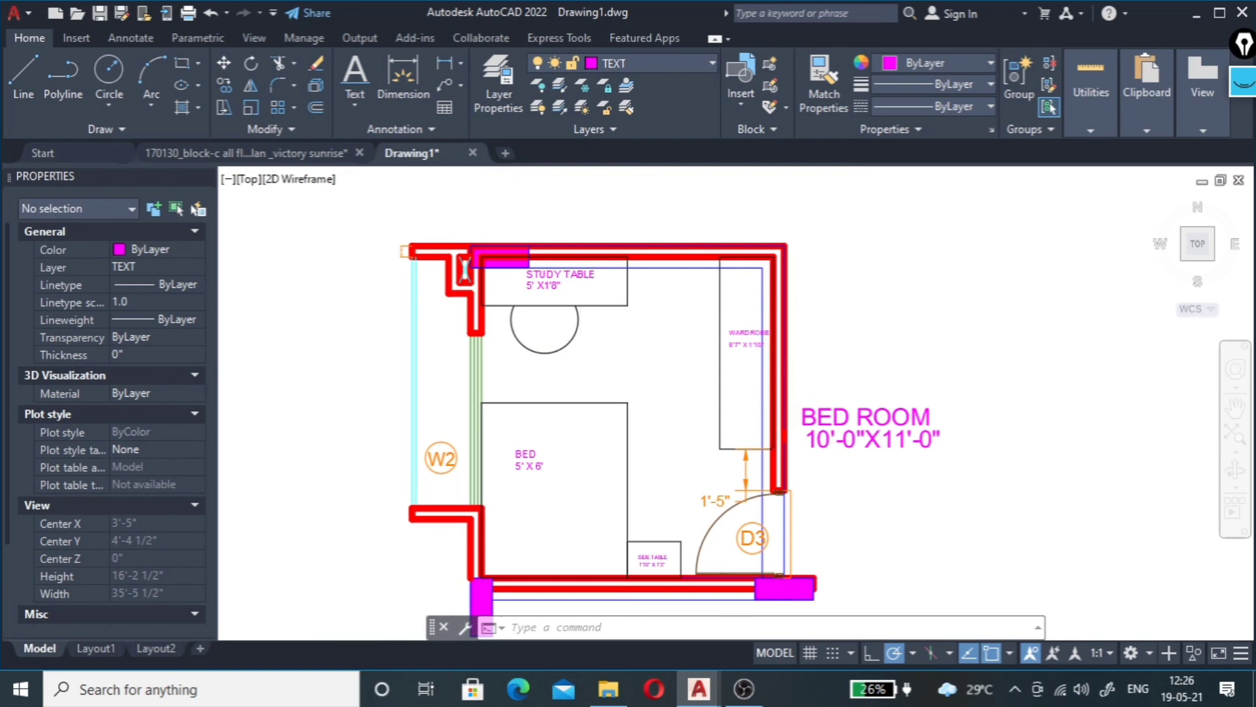
{"action": "scroll", "coordinate": [743, 331], "scroll_direction": "up", "scroll_amount": 6}
{"action": "scroll", "coordinate": [746, 353], "scroll_direction": "down", "scroll_amount": 8}
{"action": "scroll", "coordinate": [714, 442], "scroll_direction": "up", "scroll_amount": 1}
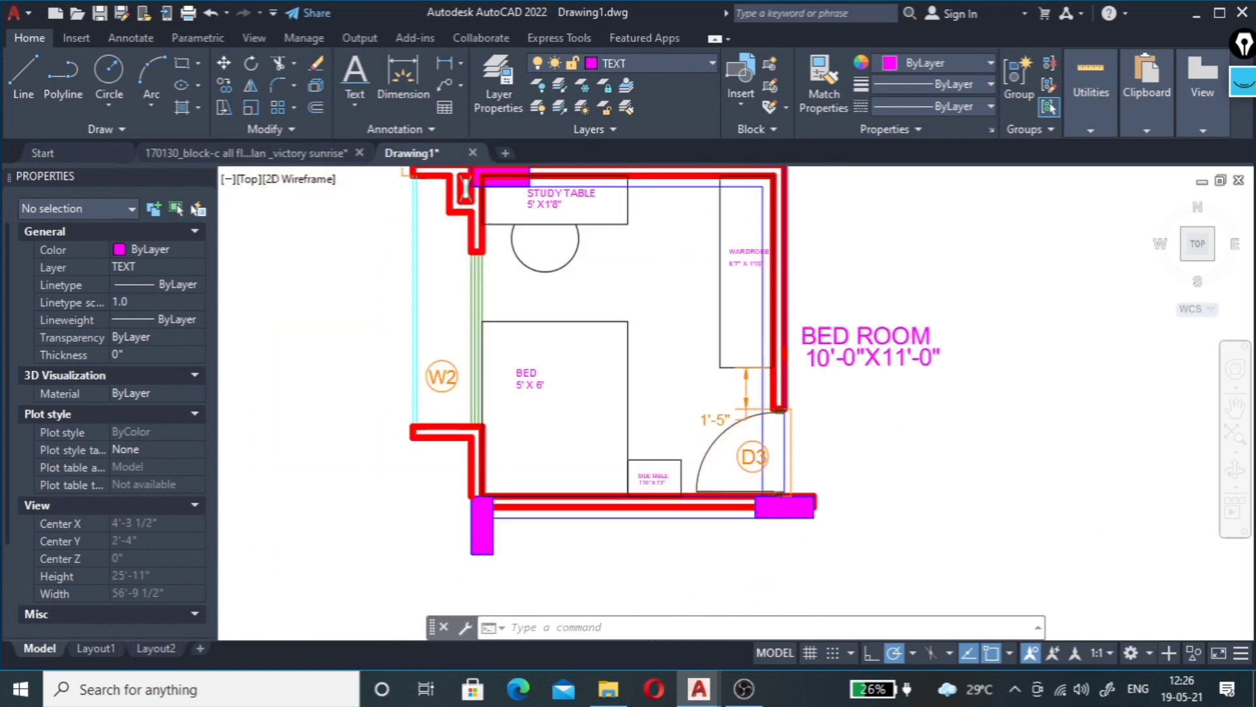
{"action": "scroll", "coordinate": [682, 451], "scroll_direction": "up", "scroll_amount": 3}
{"action": "scroll", "coordinate": [681, 450], "scroll_direction": "up", "scroll_amount": 2}
{"action": "scroll", "coordinate": [676, 450], "scroll_direction": "down", "scroll_amount": 2}
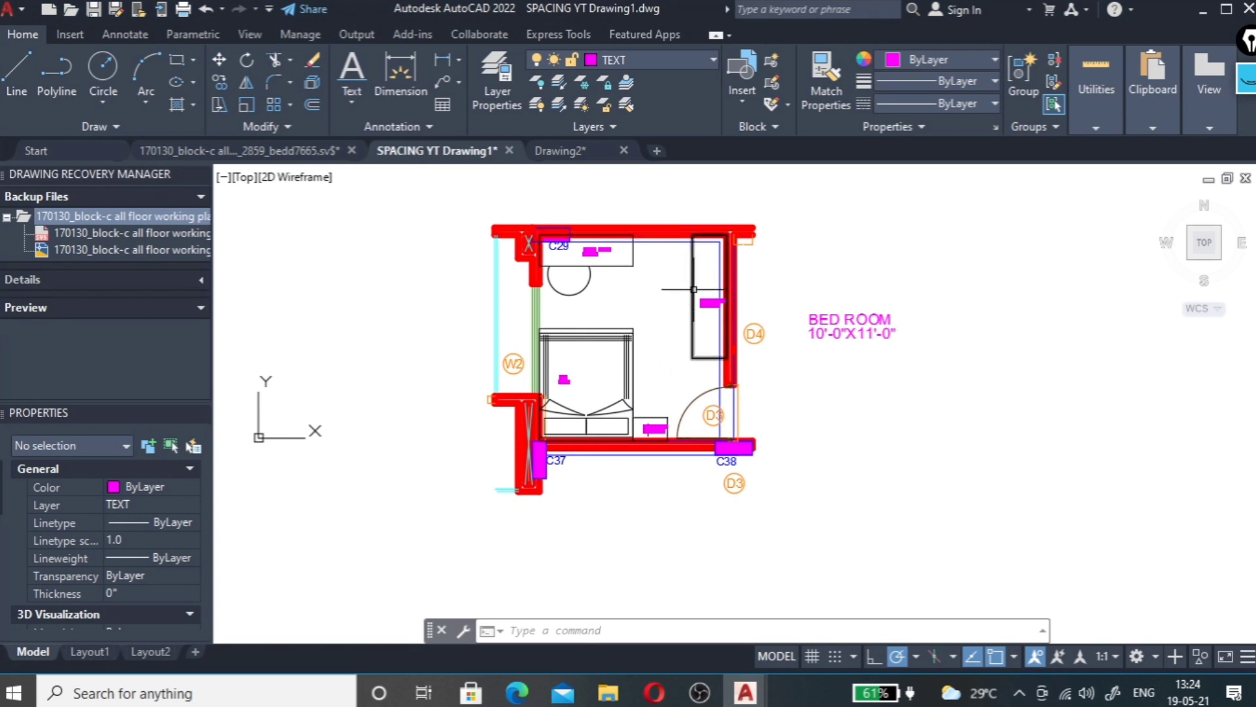
{"action": "scroll", "coordinate": [703, 290], "scroll_direction": "up", "scroll_amount": 4}
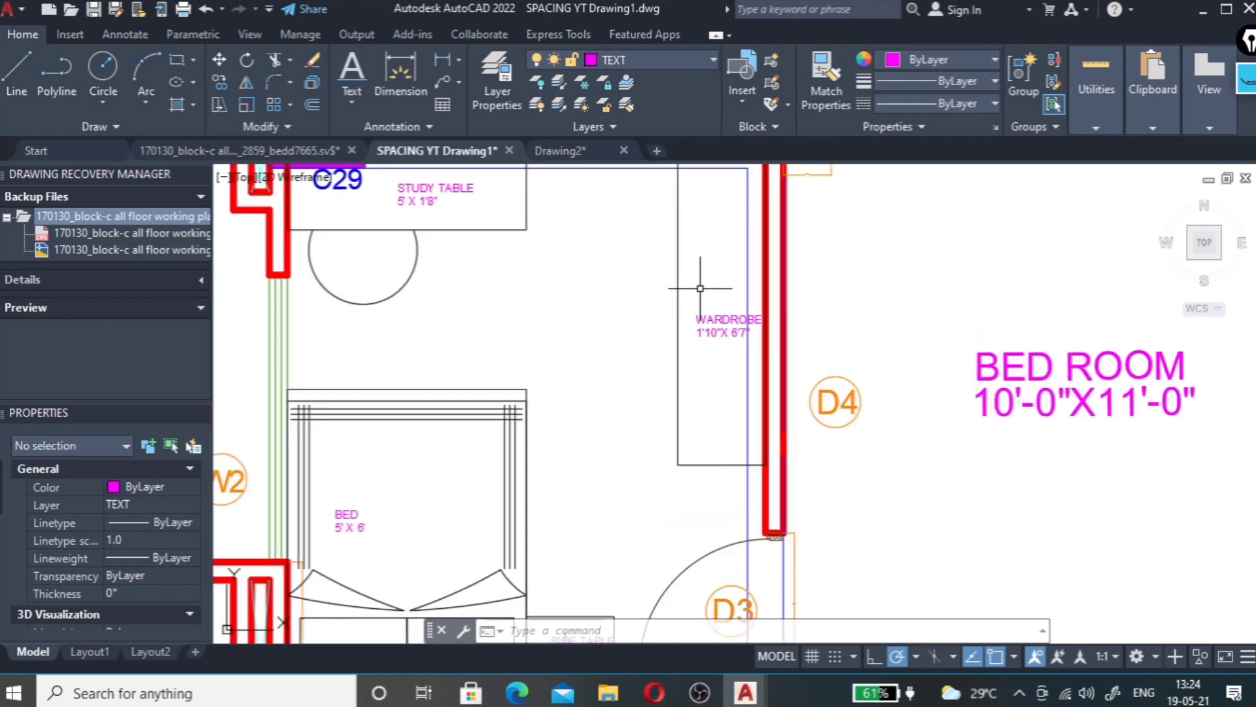
{"action": "scroll", "coordinate": [706, 290], "scroll_direction": "down", "scroll_amount": 2}
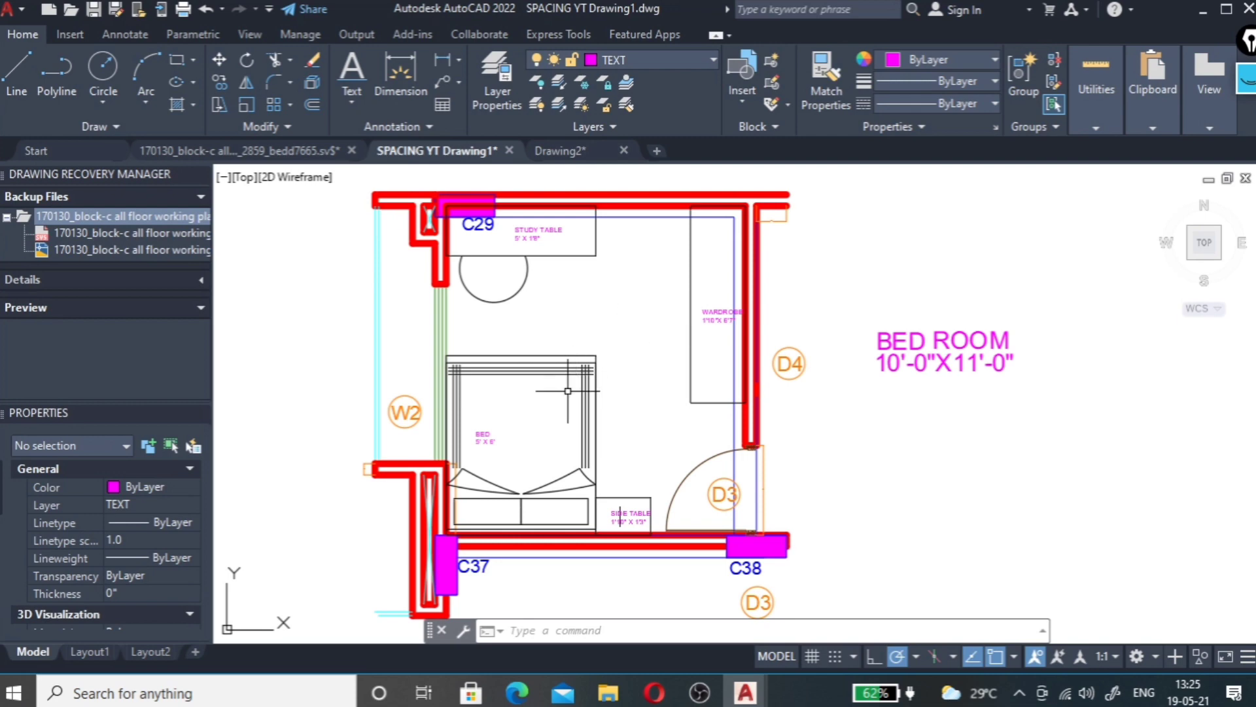
{"action": "scroll", "coordinate": [543, 517], "scroll_direction": "up", "scroll_amount": 2}
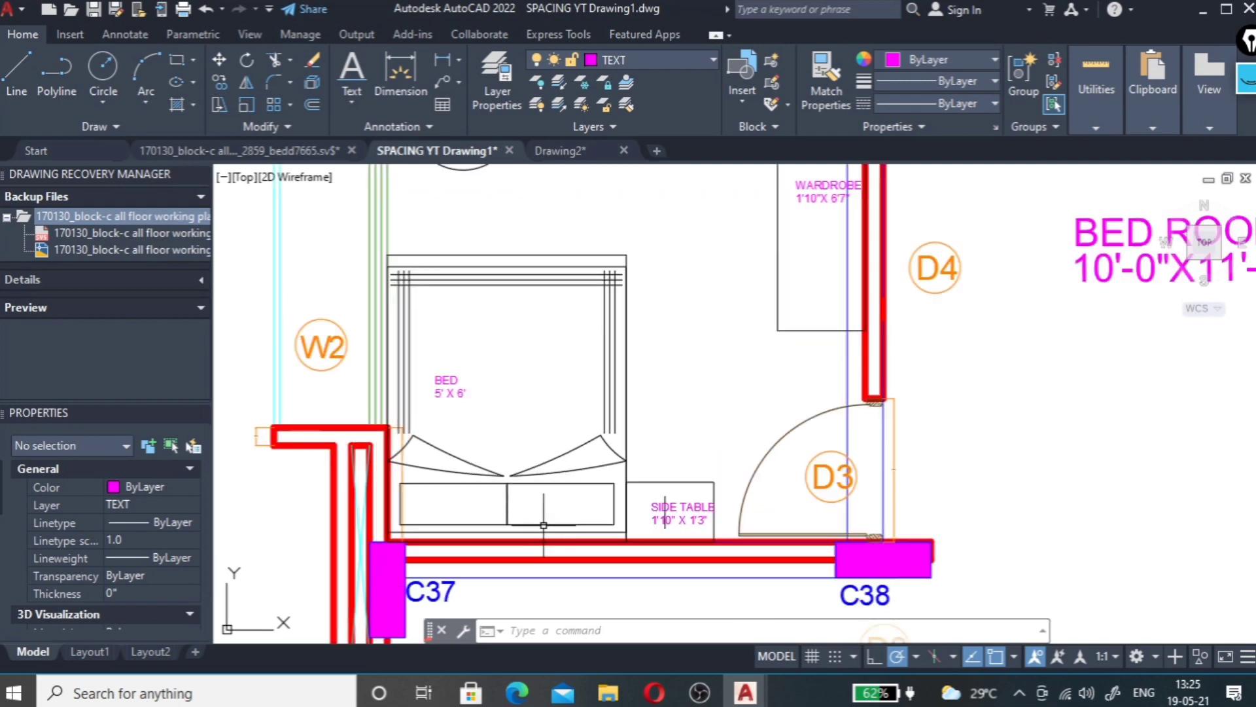
{"action": "scroll", "coordinate": [544, 511], "scroll_direction": "down", "scroll_amount": 2}
{"action": "scroll", "coordinate": [545, 498], "scroll_direction": "up", "scroll_amount": 2}
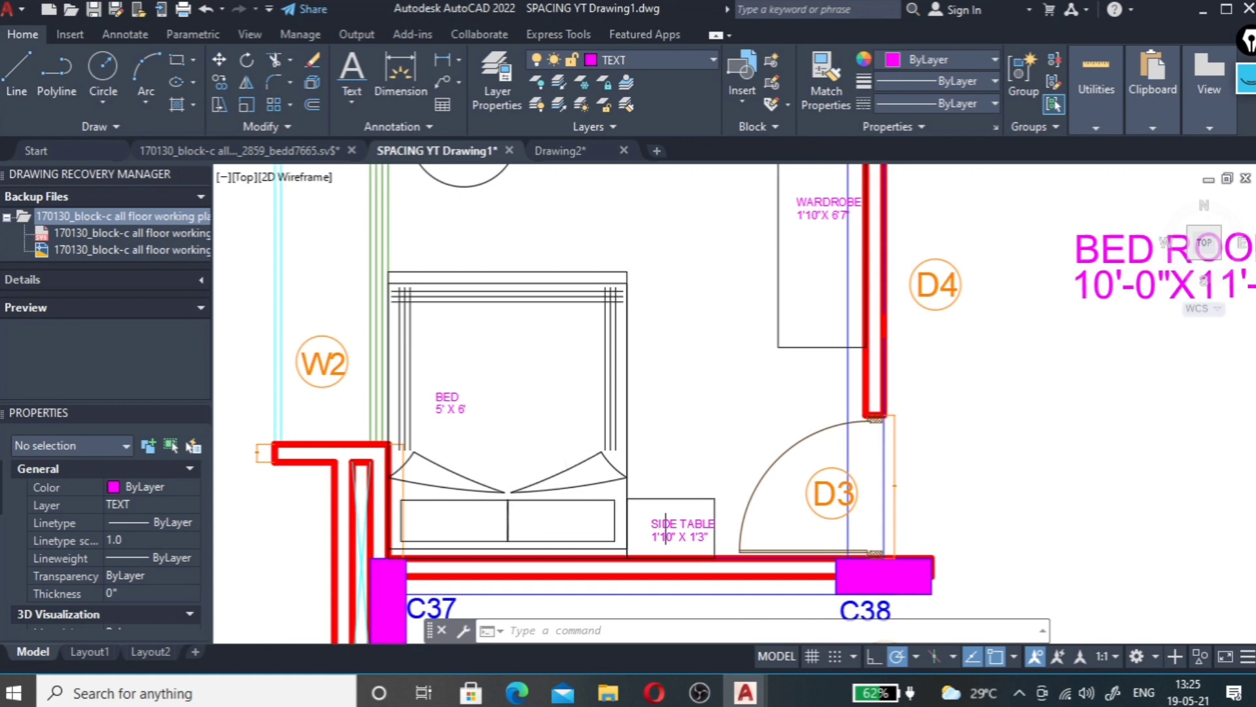
{"action": "scroll", "coordinate": [563, 458], "scroll_direction": "down", "scroll_amount": 3}
{"action": "scroll", "coordinate": [566, 451], "scroll_direction": "up", "scroll_amount": 3}
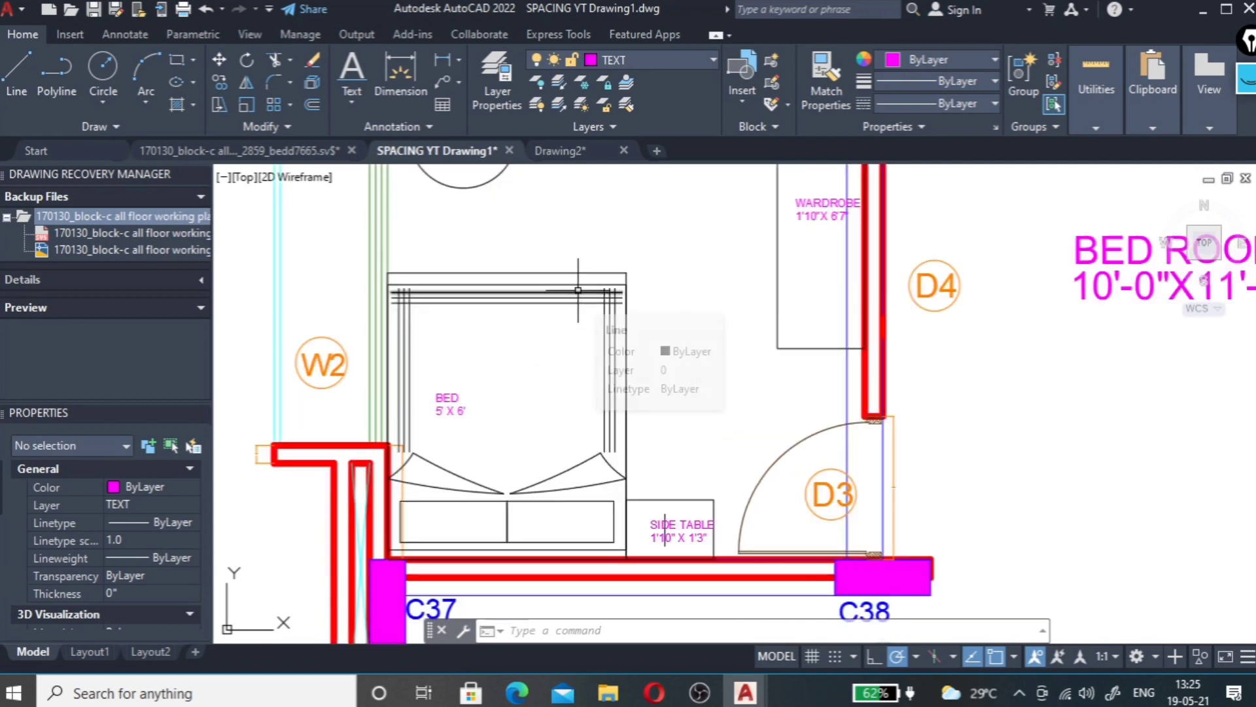
{"action": "scroll", "coordinate": [635, 337], "scroll_direction": "down", "scroll_amount": 3}
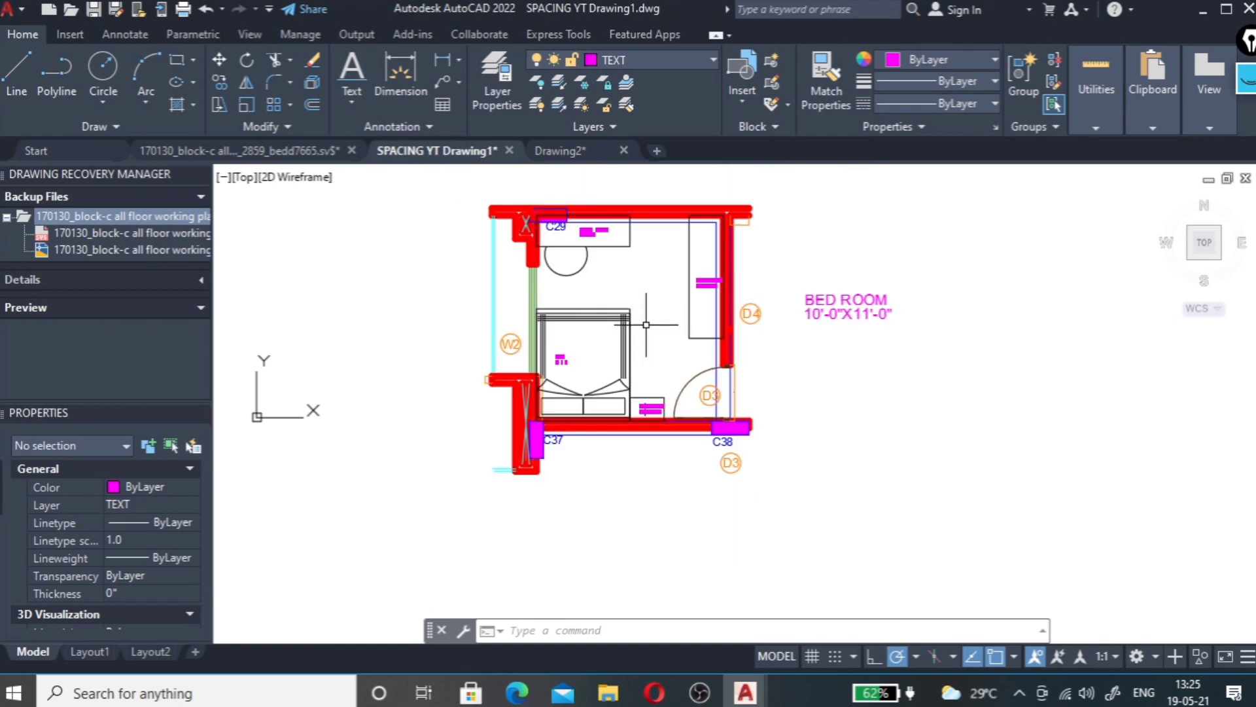
{"action": "scroll", "coordinate": [602, 249], "scroll_direction": "up", "scroll_amount": 4}
{"action": "scroll", "coordinate": [573, 369], "scroll_direction": "down", "scroll_amount": 2}
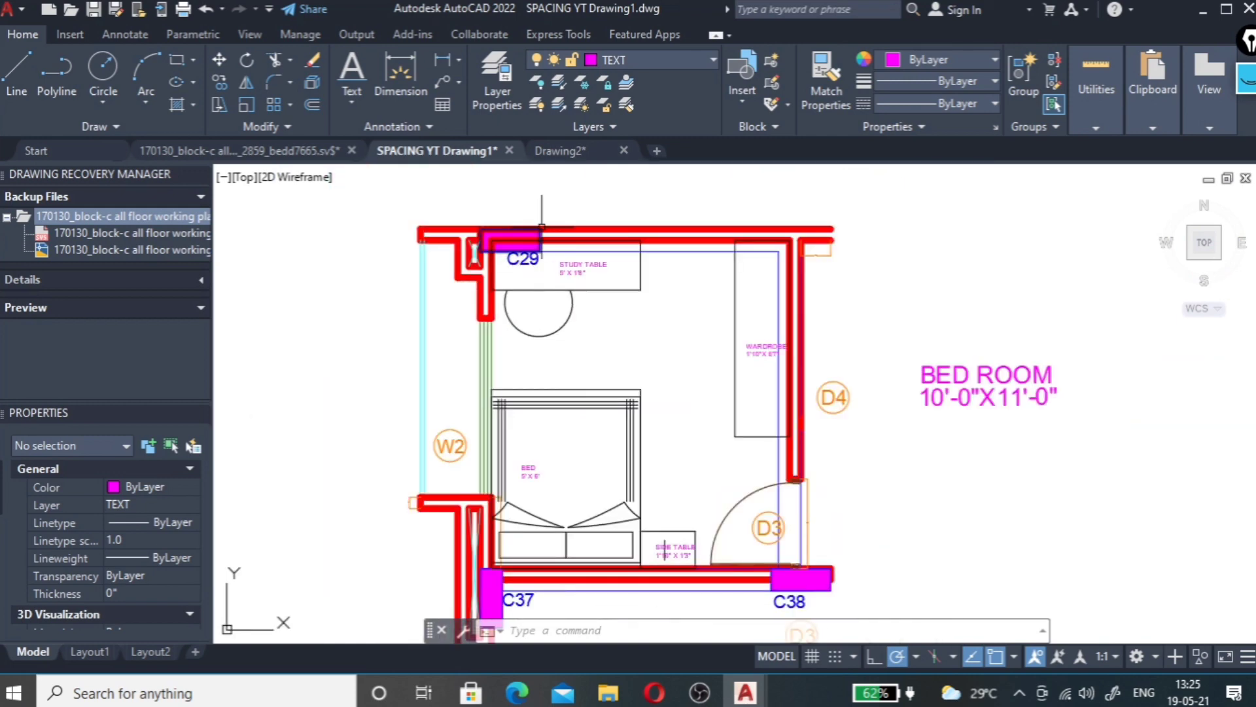
{"action": "scroll", "coordinate": [554, 229], "scroll_direction": "up", "scroll_amount": 3}
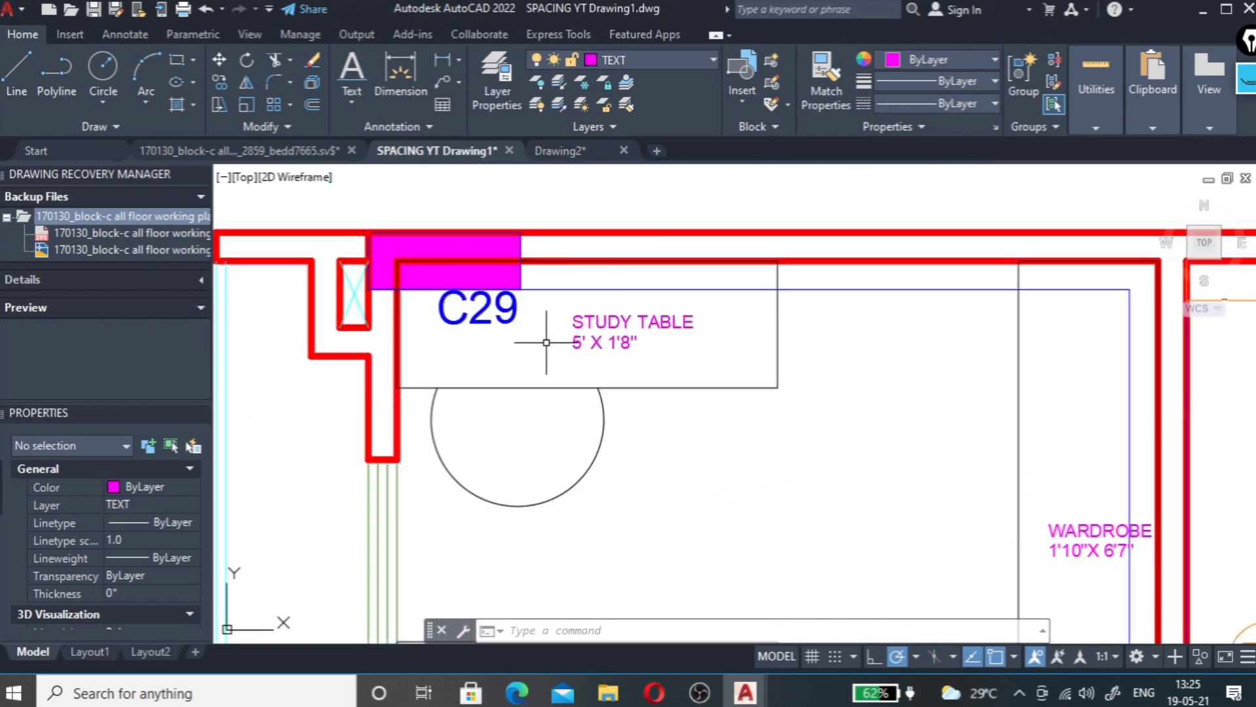
{"action": "scroll", "coordinate": [554, 334], "scroll_direction": "down", "scroll_amount": 4}
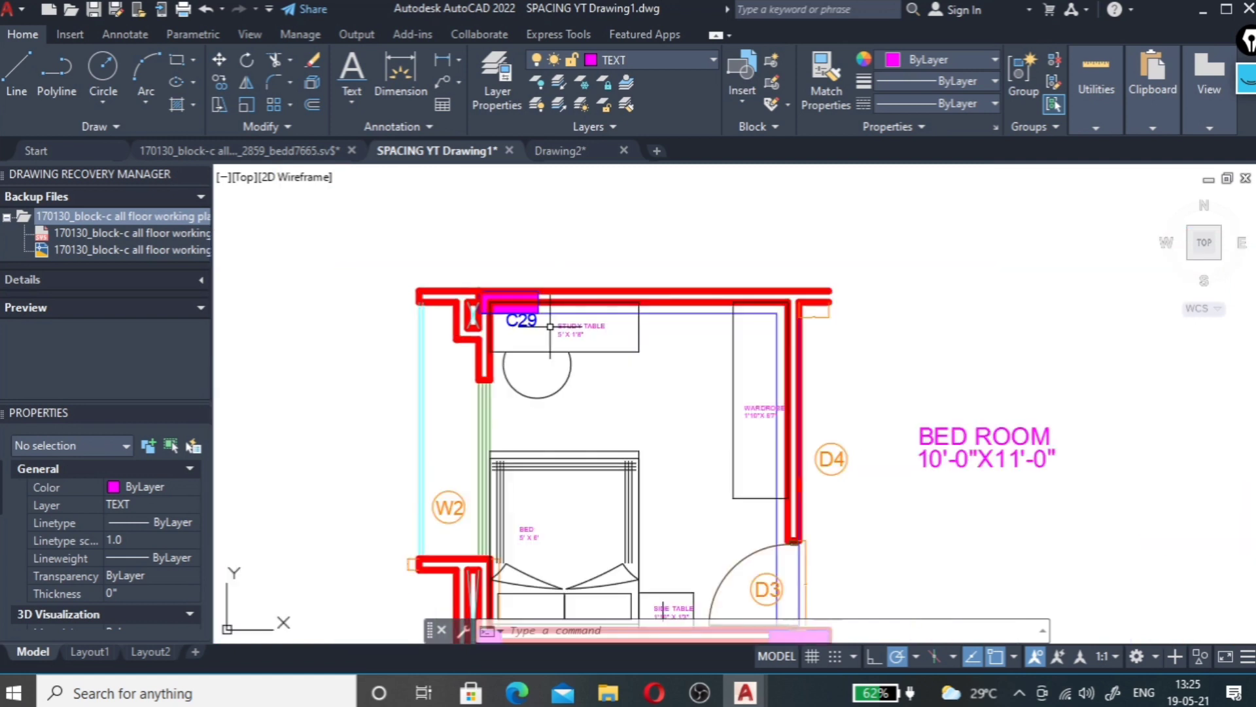
{"action": "scroll", "coordinate": [746, 424], "scroll_direction": "up", "scroll_amount": 3}
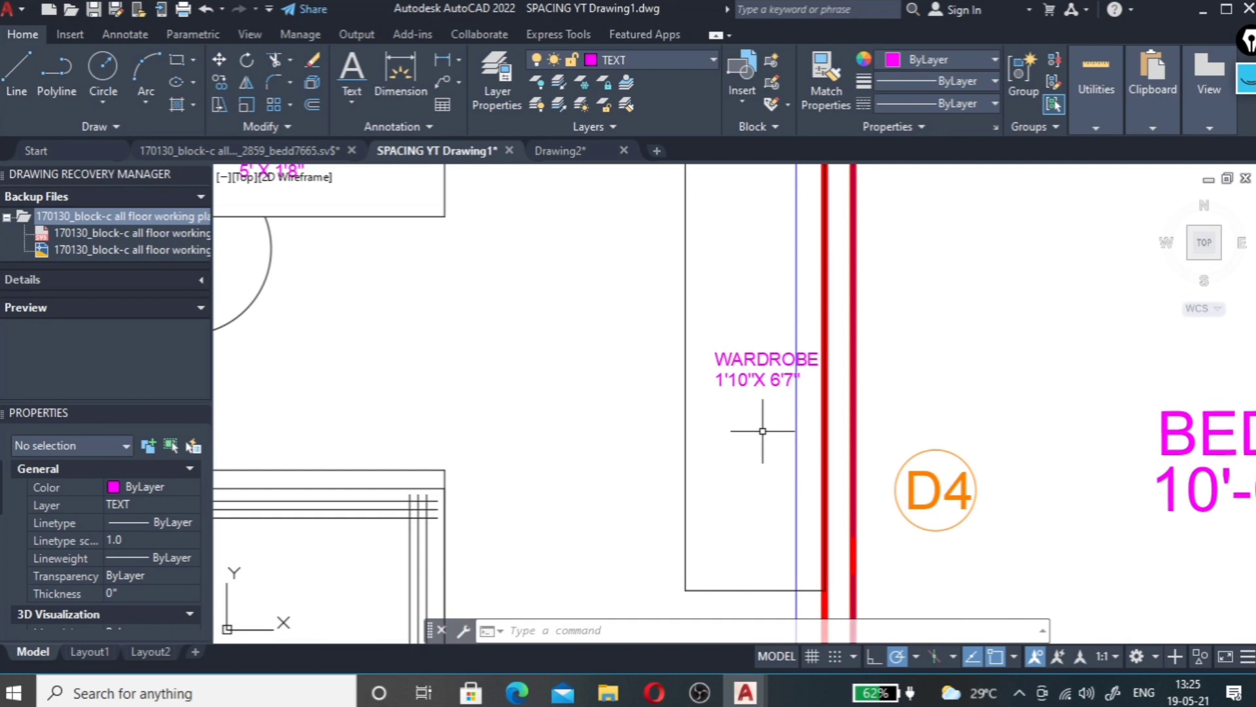
{"action": "scroll", "coordinate": [675, 360], "scroll_direction": "down", "scroll_amount": 5}
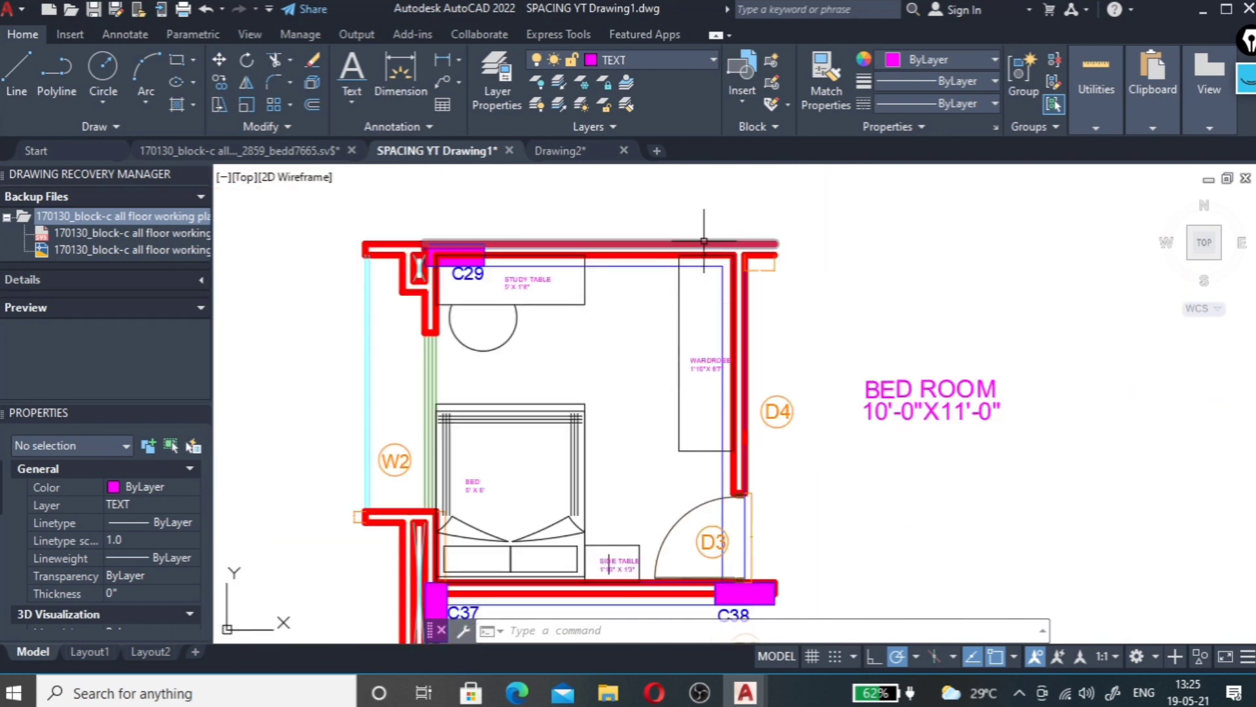
{"action": "scroll", "coordinate": [745, 388], "scroll_direction": "down", "scroll_amount": 2}
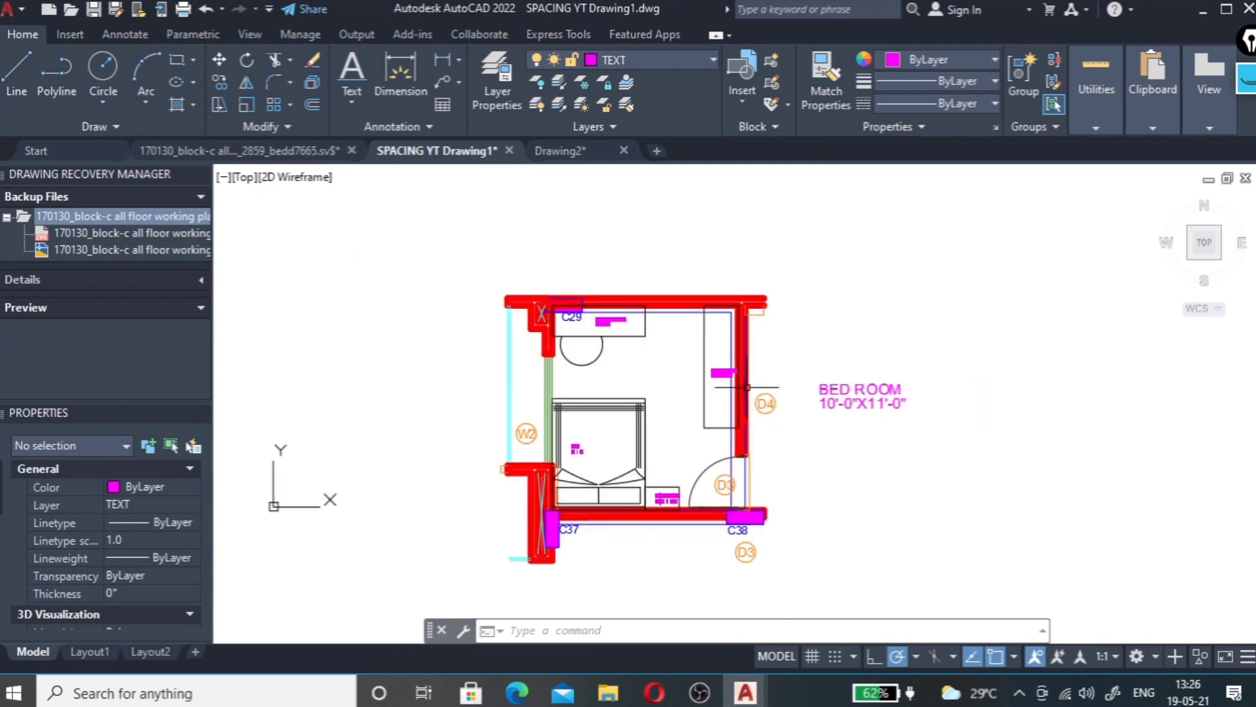